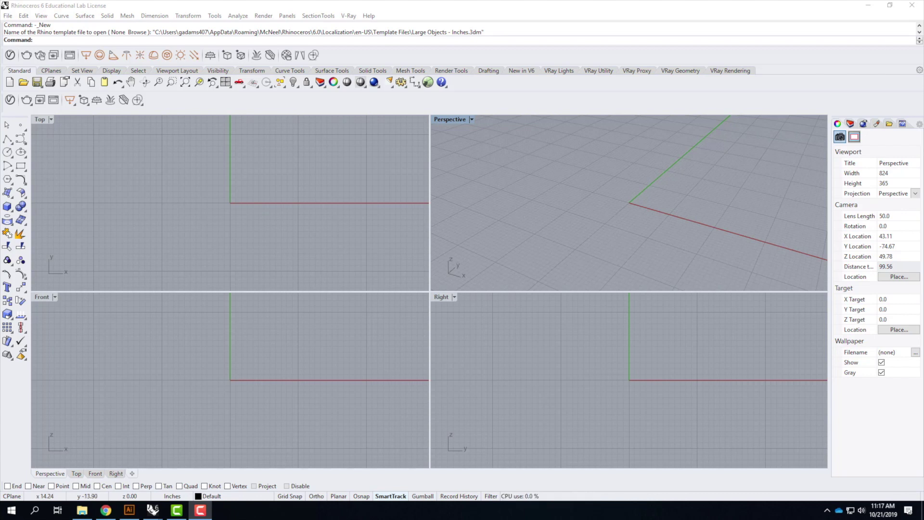
Switch to Chrome and review the HDRI, sun and camera settings of the day scenes on the V-Ray Quick Rendering Setups page.
left_click(107, 510)
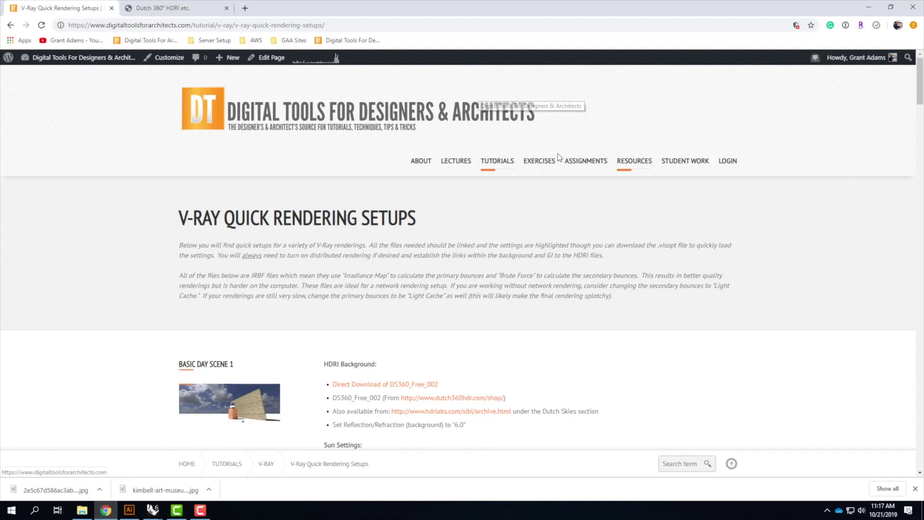
mouse_move(633, 161)
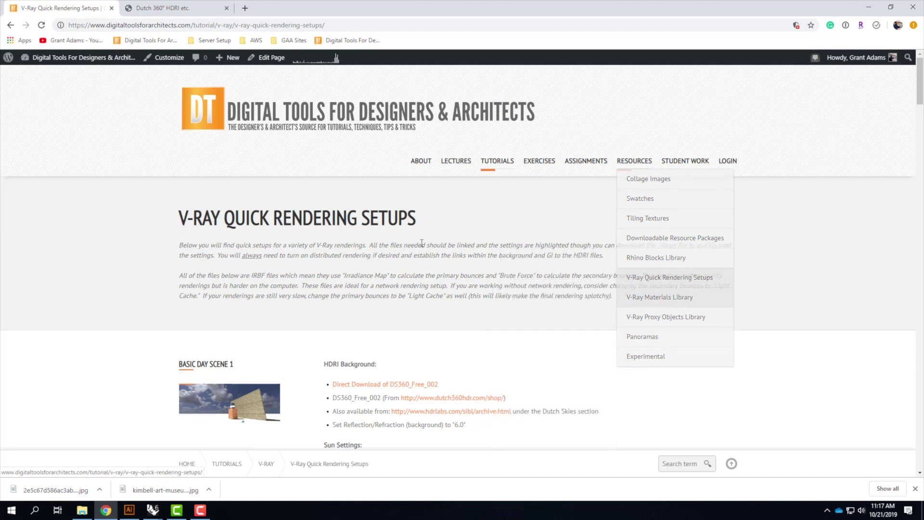
scroll(455, 273, "down", 4)
scroll(455, 273, "down", 2)
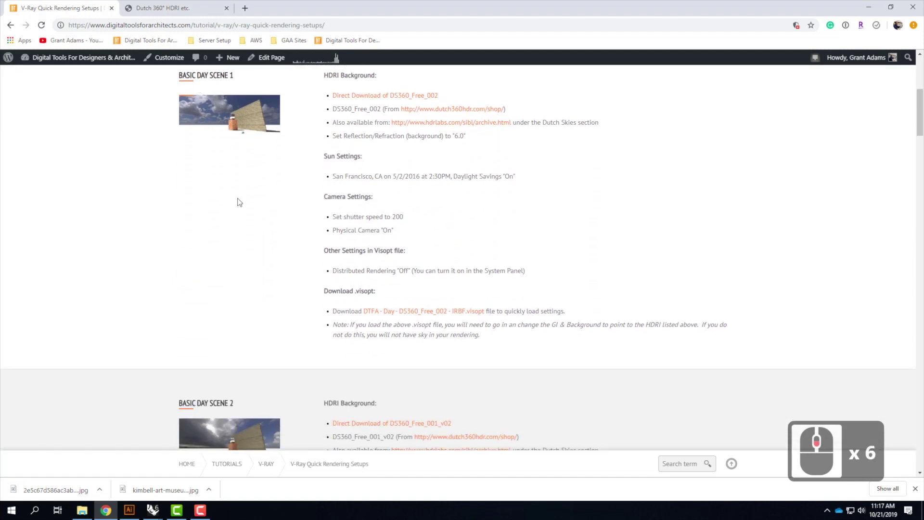
scroll(242, 355, "down", 8)
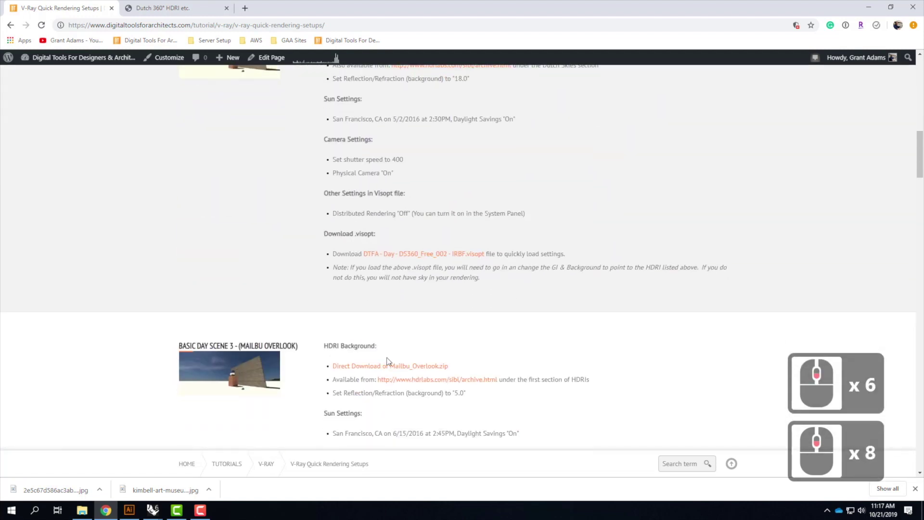
scroll(388, 361, "down", 9)
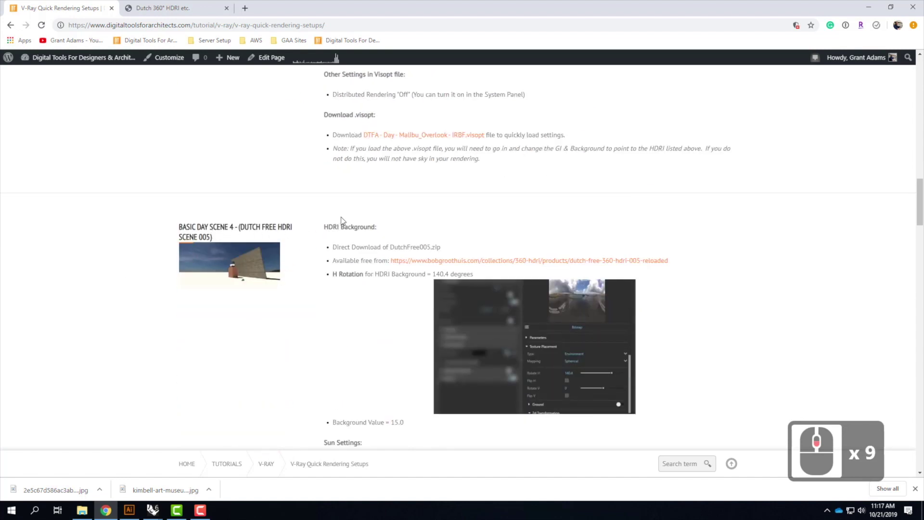
scroll(423, 212, "down", 3)
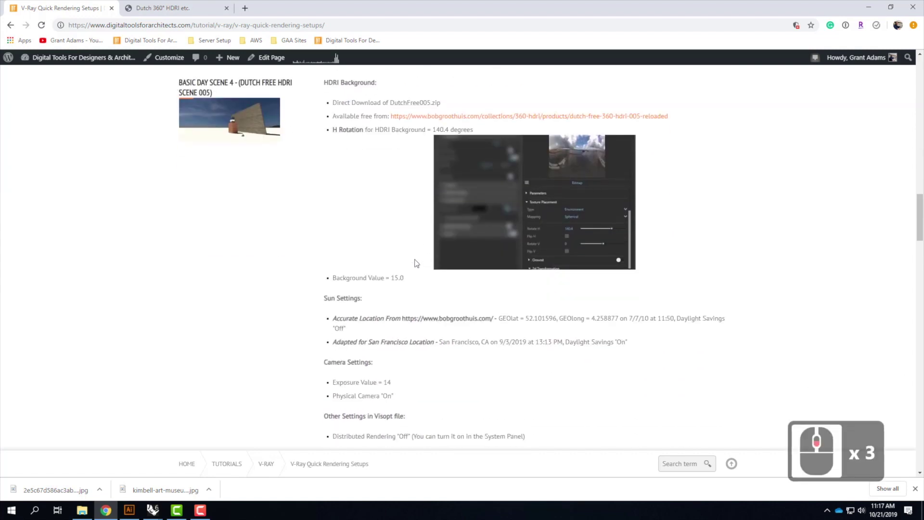
scroll(416, 263, "up", 5)
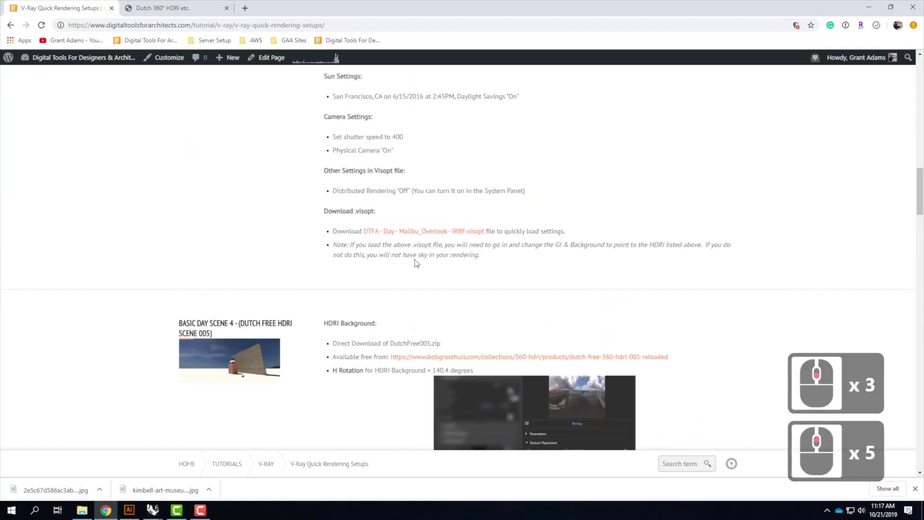
scroll(416, 263, "up", 17)
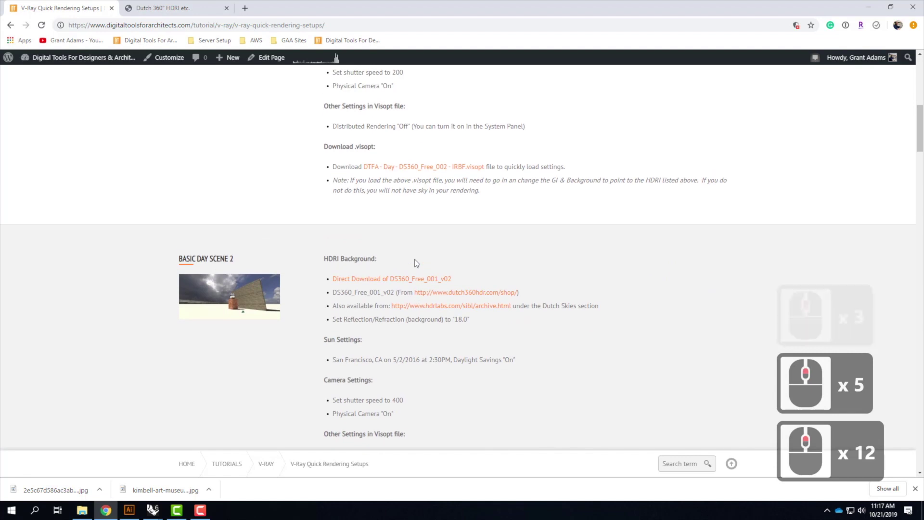
scroll(416, 263, "up", 1)
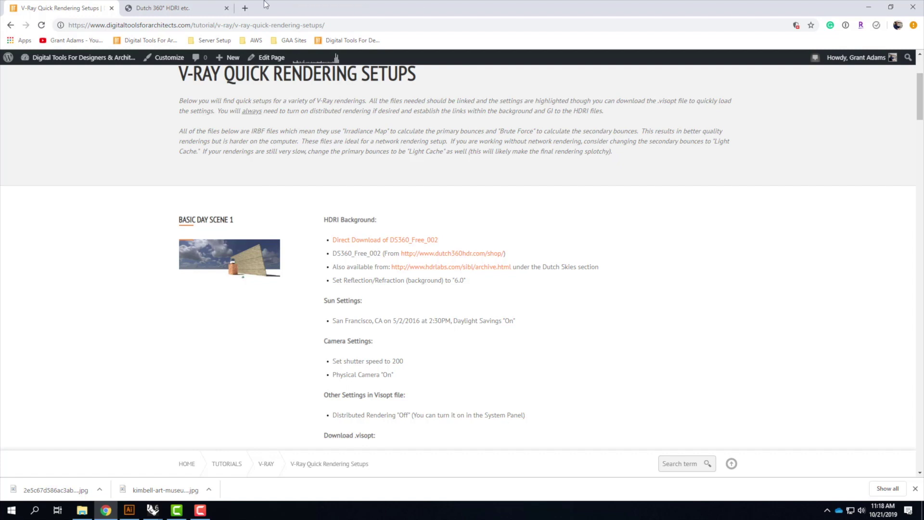
Search the web for "bobgrothius" in the HDRI site's browser tab and open bobgroothuis.com from the results.
left_click(186, 10)
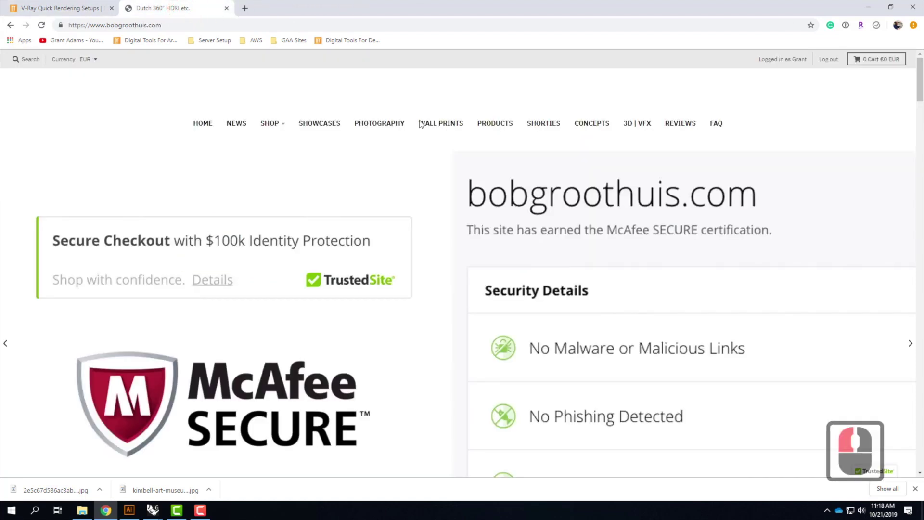
left_click(195, 25)
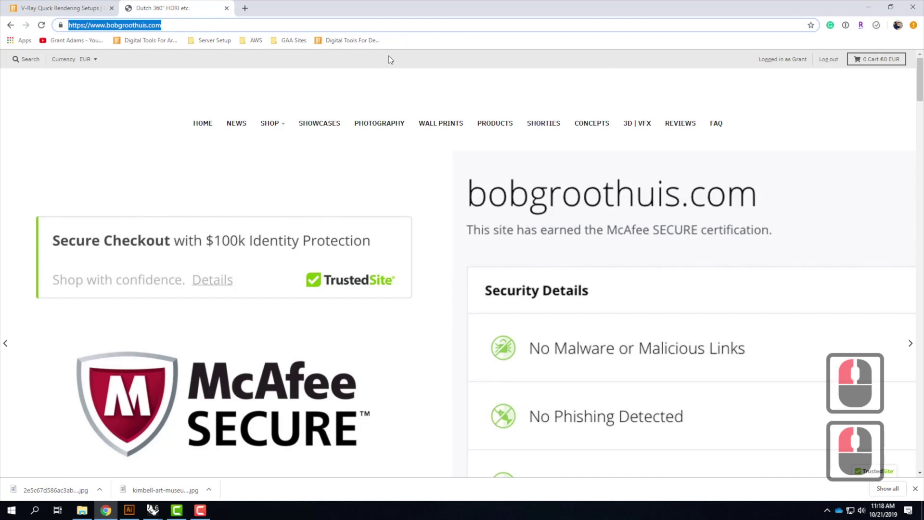
type("bob")
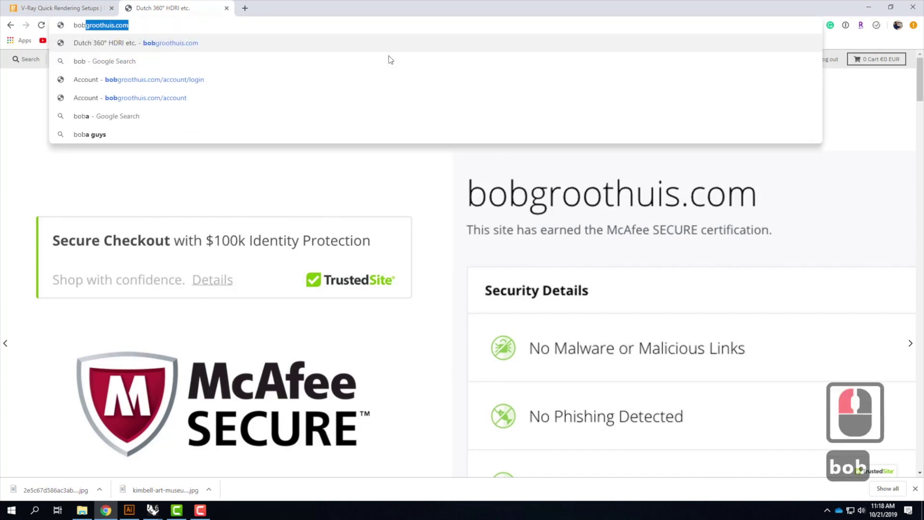
type("grothi")
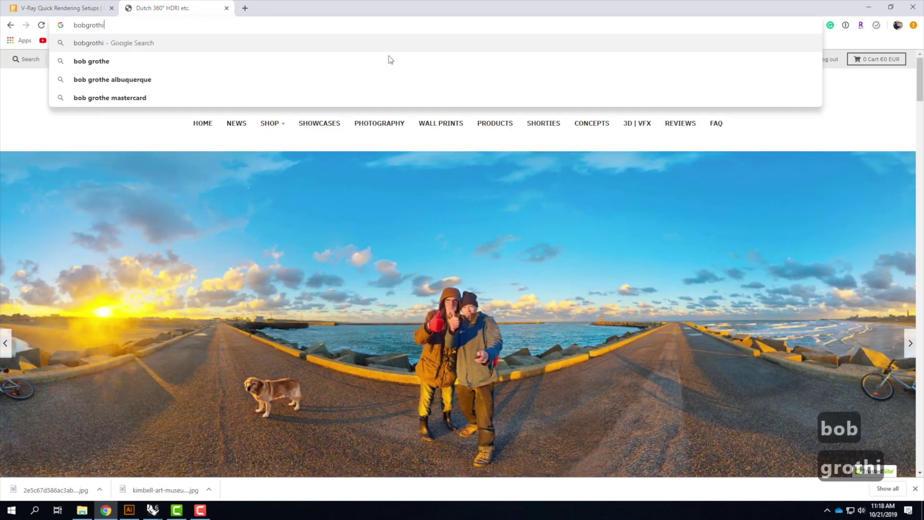
type("us")
key("Return")
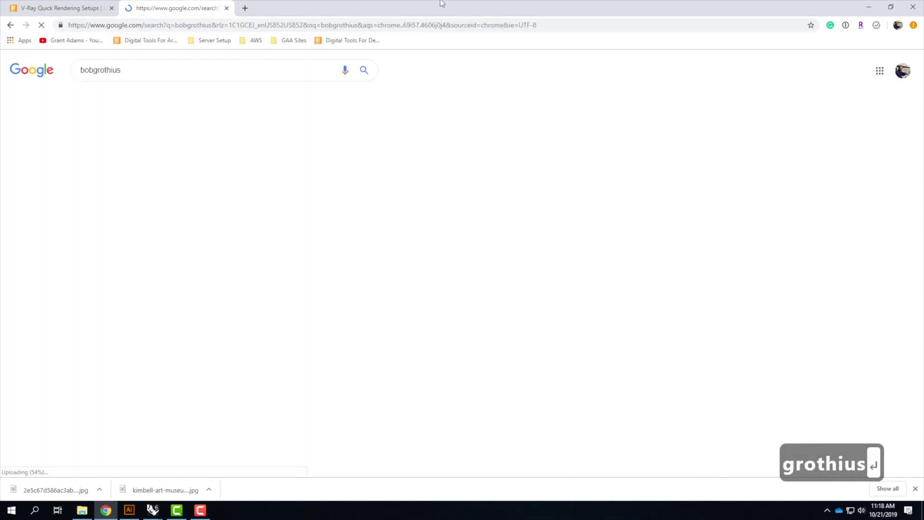
left_click(142, 185)
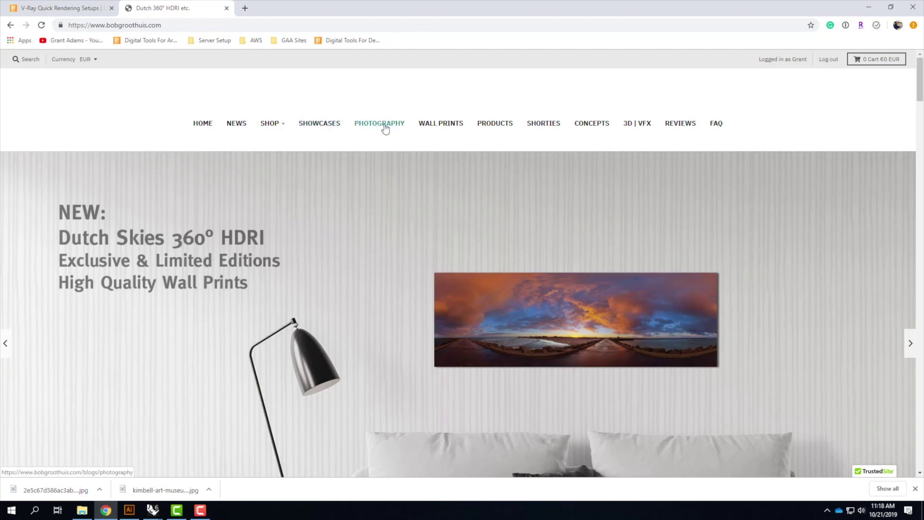
Look through the home page's Dutch Skies 360° HDRI project, showcases and latest updates.
scroll(541, 187, "down", 13)
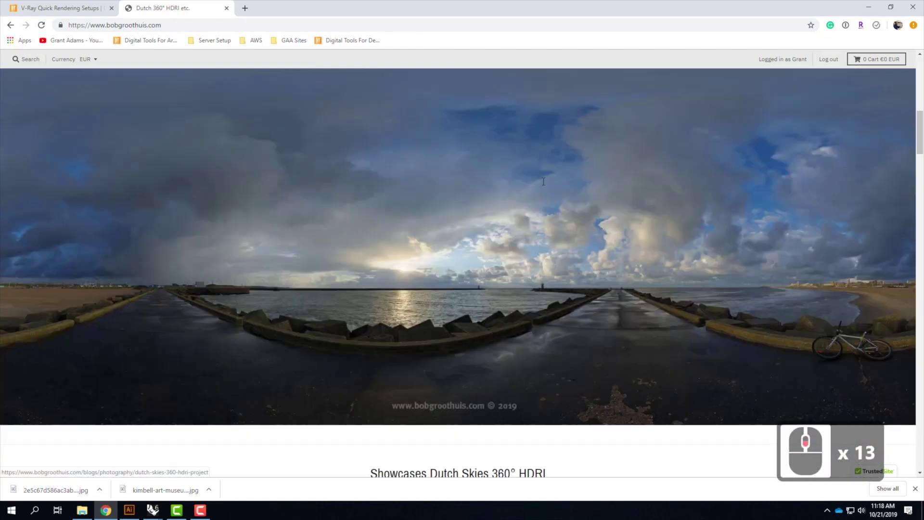
scroll(542, 187, "down", 4)
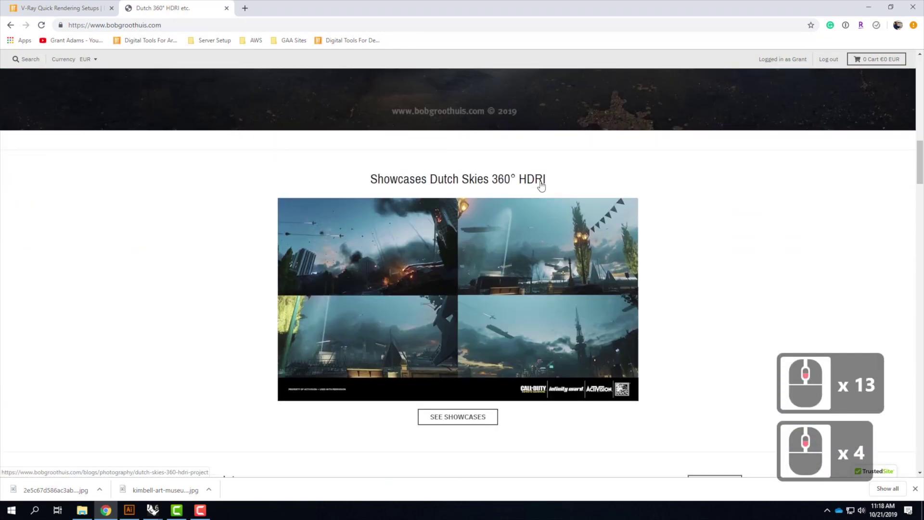
scroll(541, 187, "down", 2)
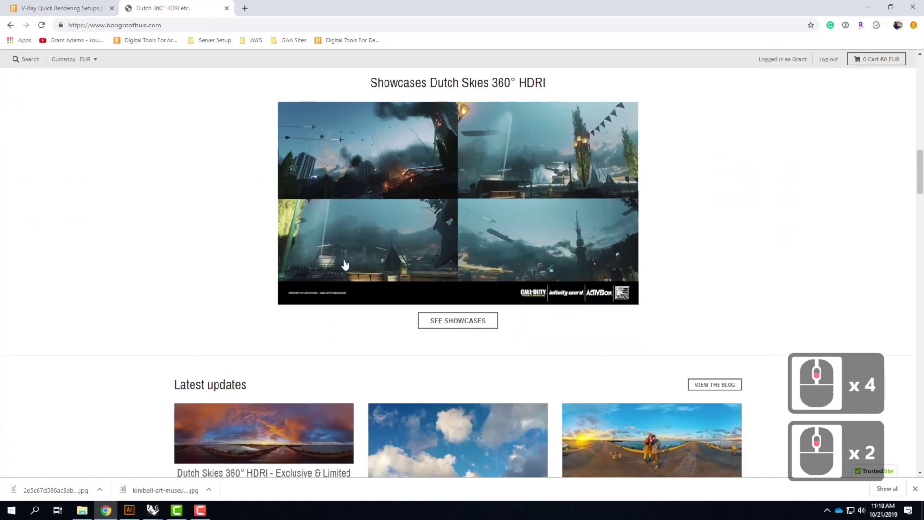
scroll(460, 164, "down", 3)
scroll(462, 162, "down", 1)
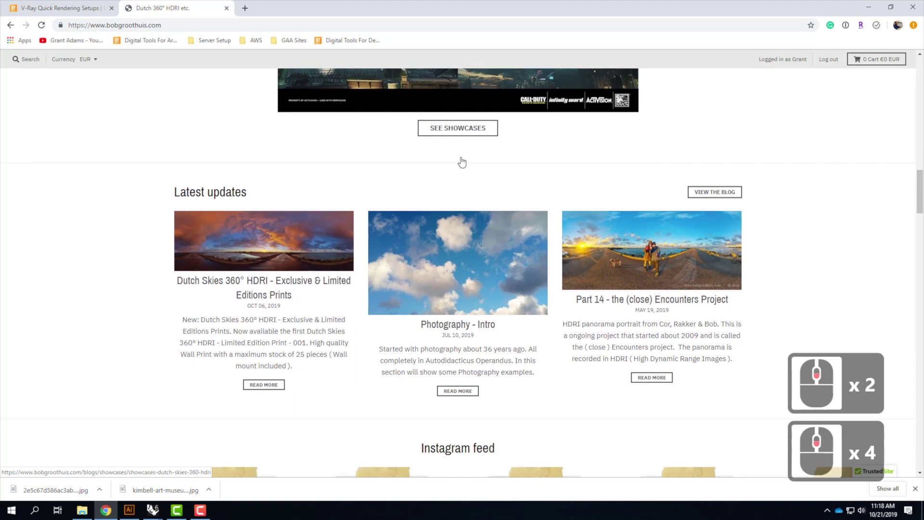
scroll(461, 158, "up", 14)
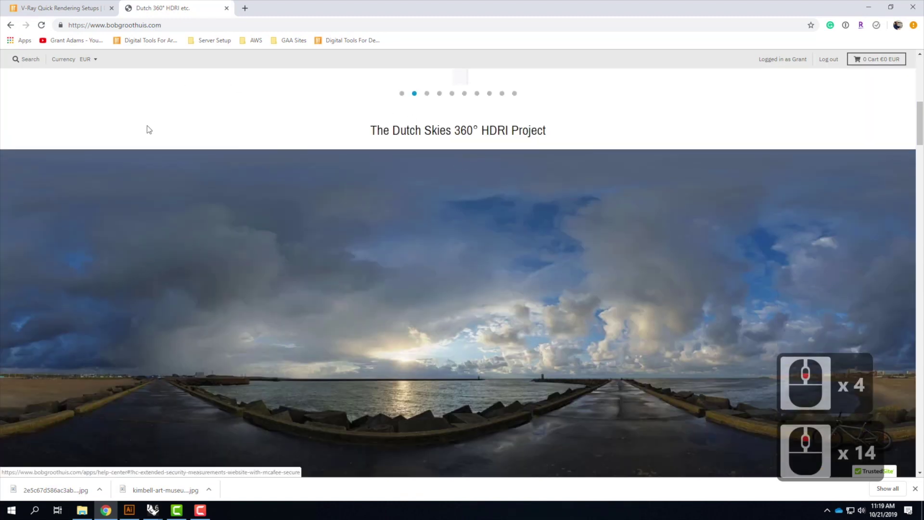
scroll(281, 196, "up", 17)
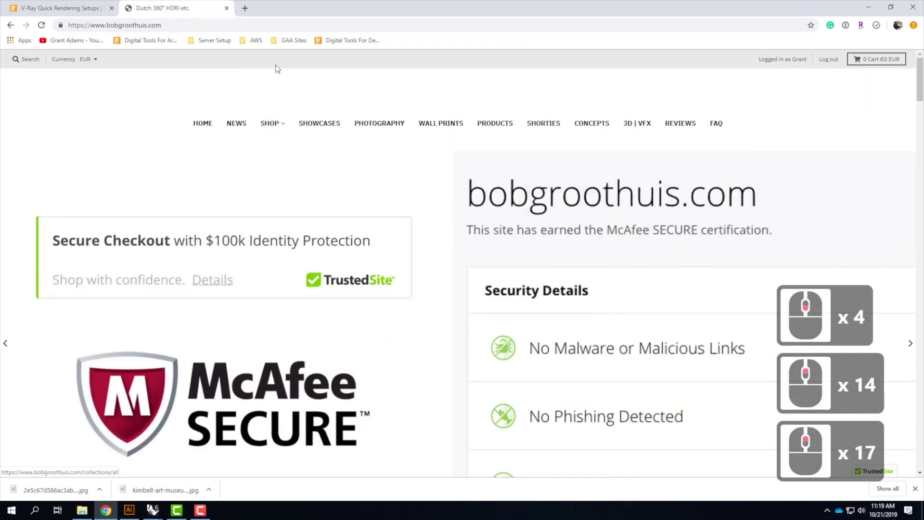
Open the shop's Dutch Free 360° HDRI collection and browse the free skies.
mouse_move(270, 123)
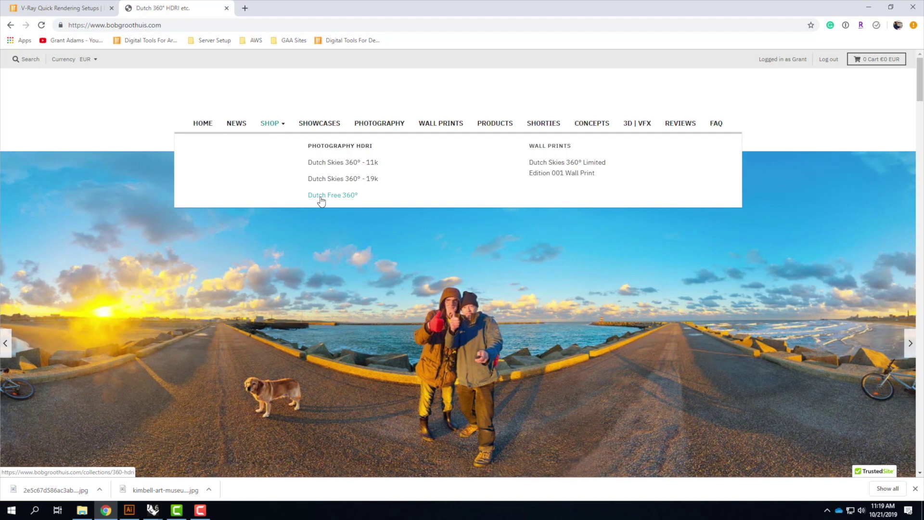
left_click(320, 198)
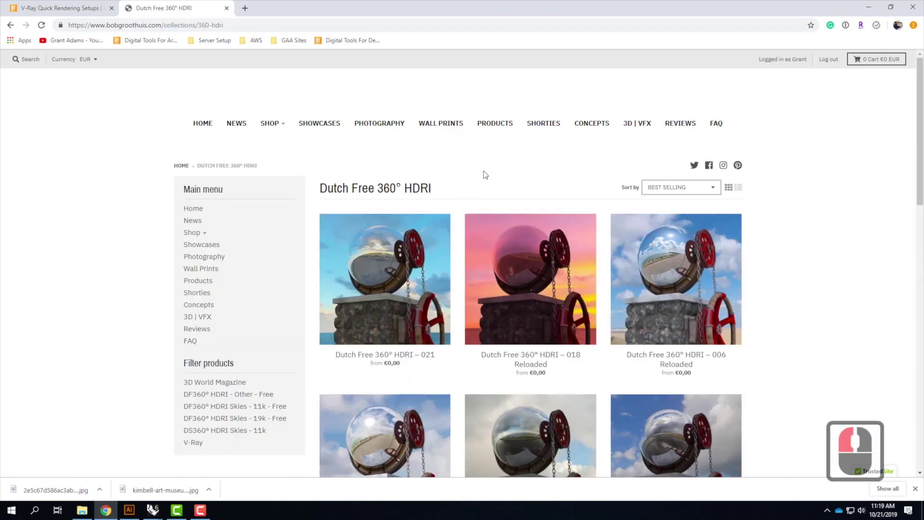
scroll(486, 175, "down", 2)
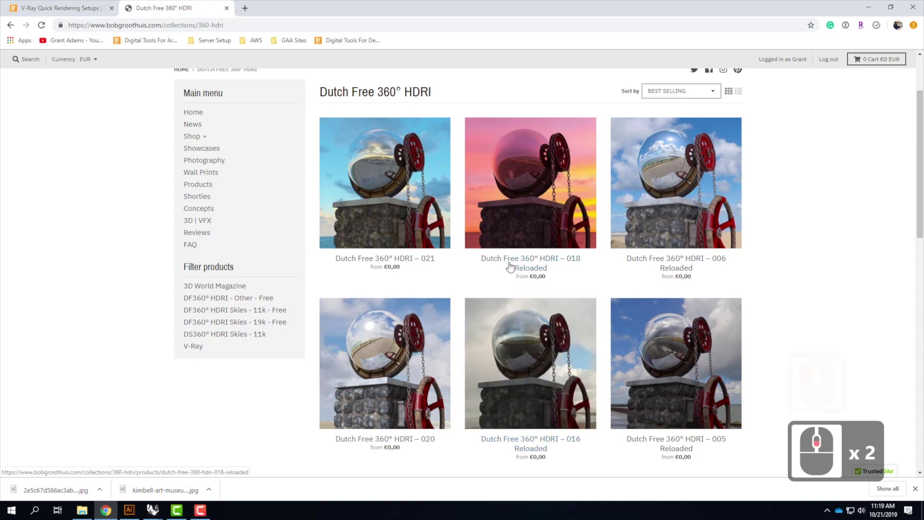
scroll(516, 268, "down", 1)
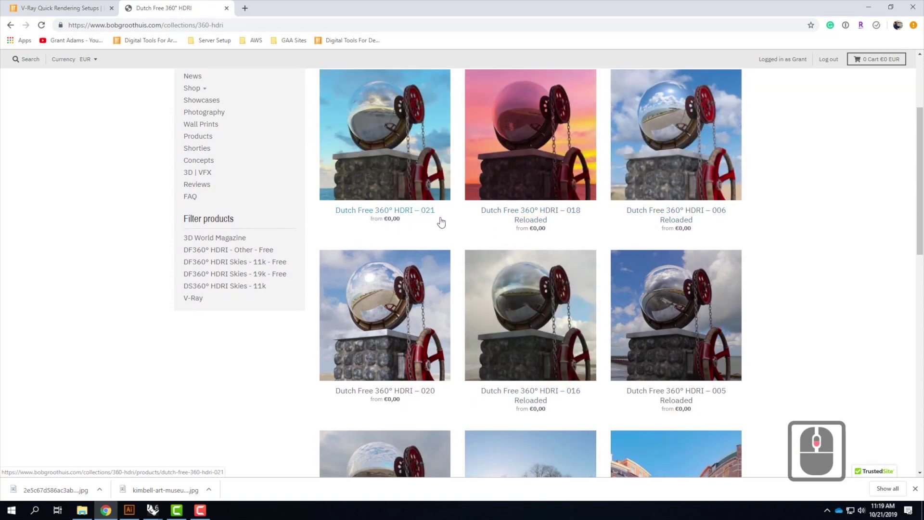
scroll(500, 277, "down", 2)
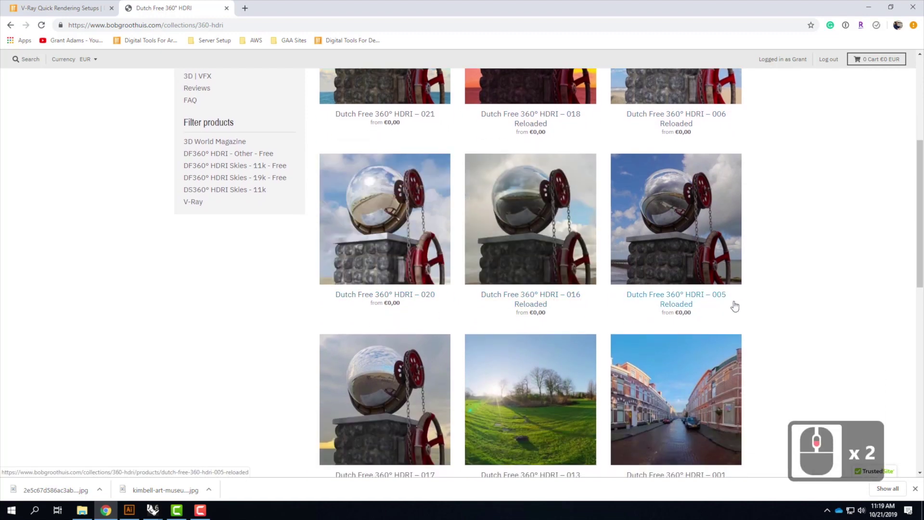
scroll(709, 293, "down", 3)
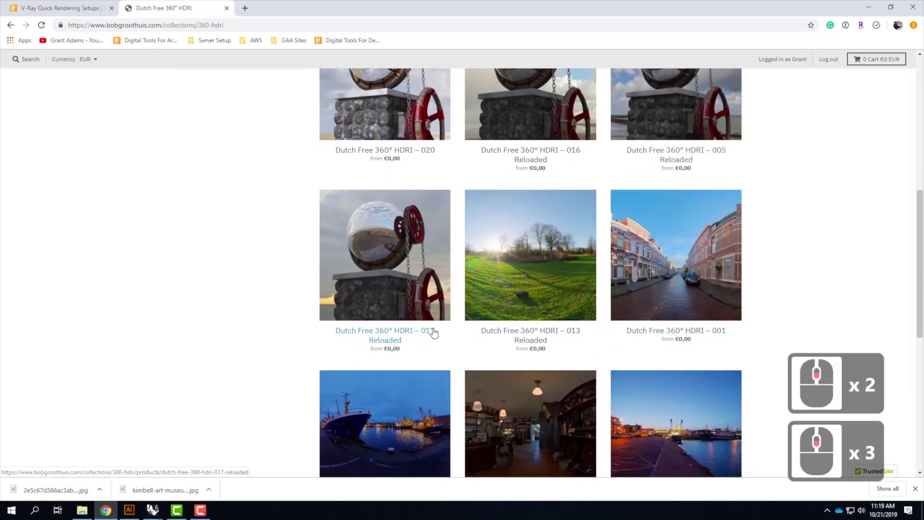
Open the Dutch Free 360° HDRI – 017 Reloaded product and add one copy with the free license to the cart.
mouse_move(377, 273)
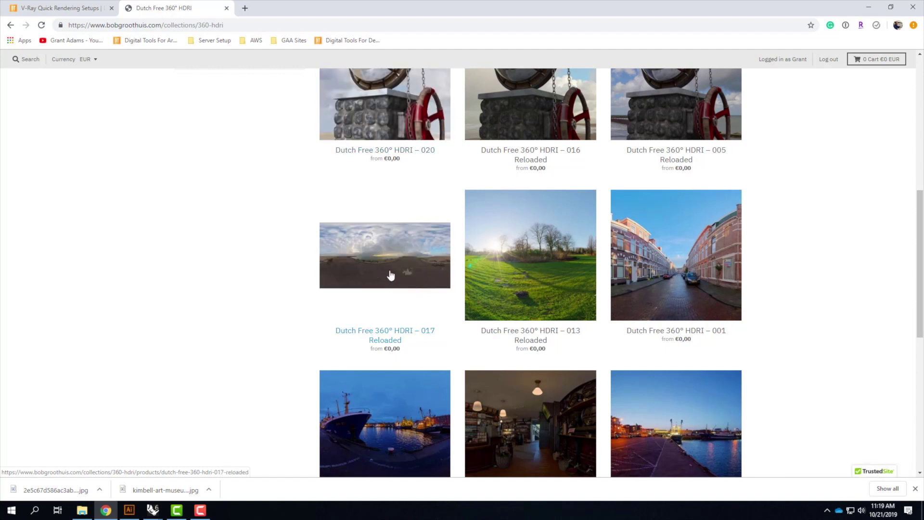
left_click(394, 333)
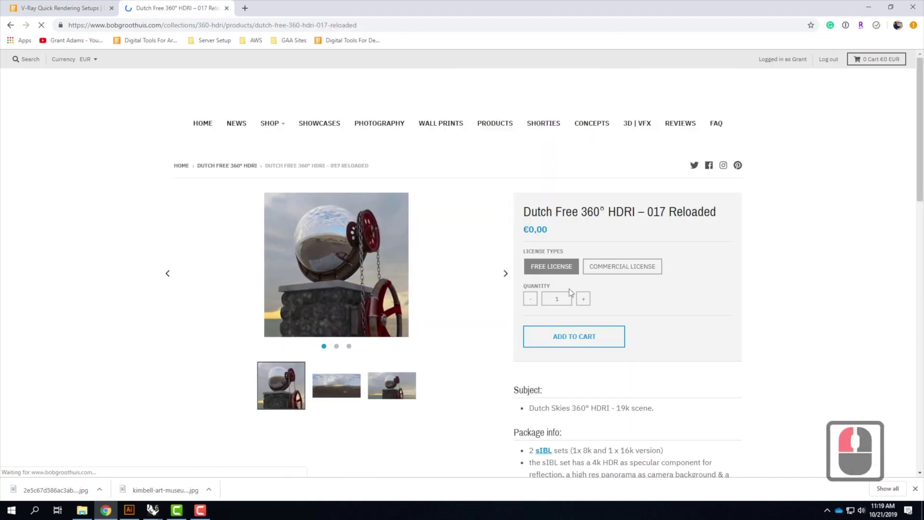
left_click(572, 341)
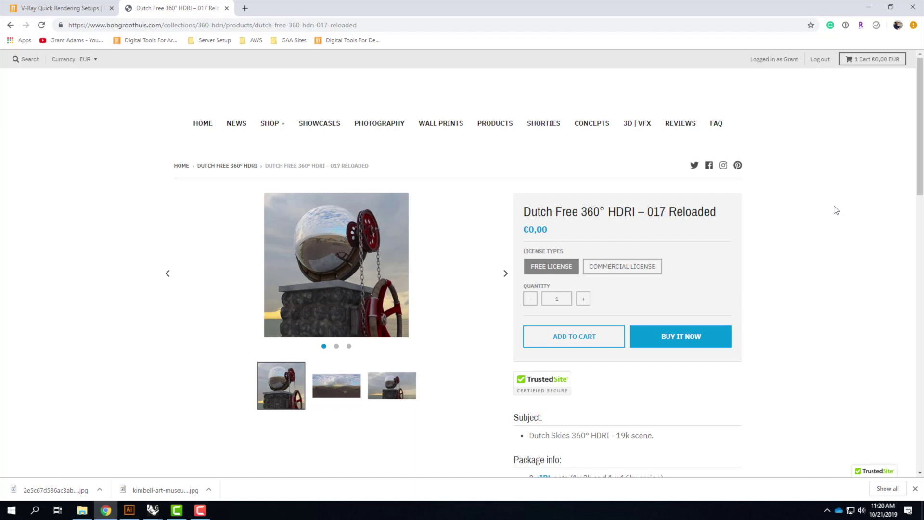
Minimize Chrome and Rhino, switch to File Explorer, and open the V-Ray folder inside Resources.
left_click(866, 10)
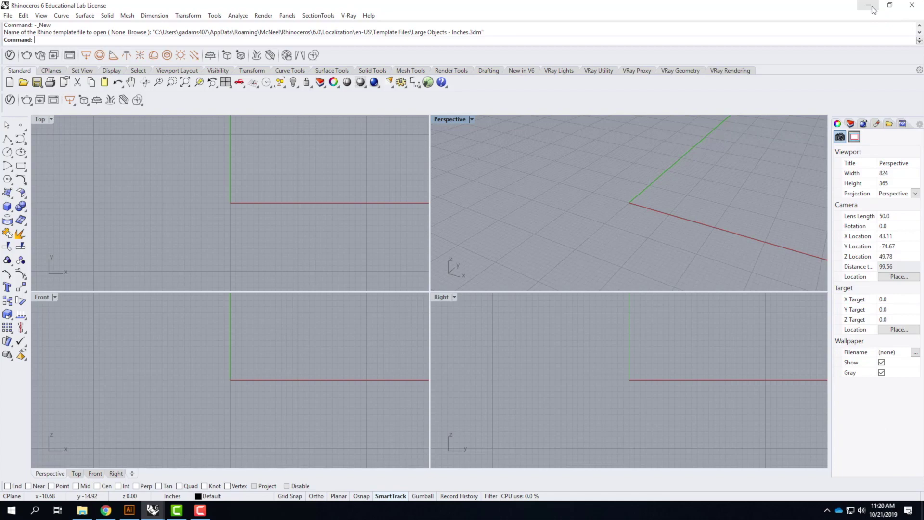
left_click(873, 4)
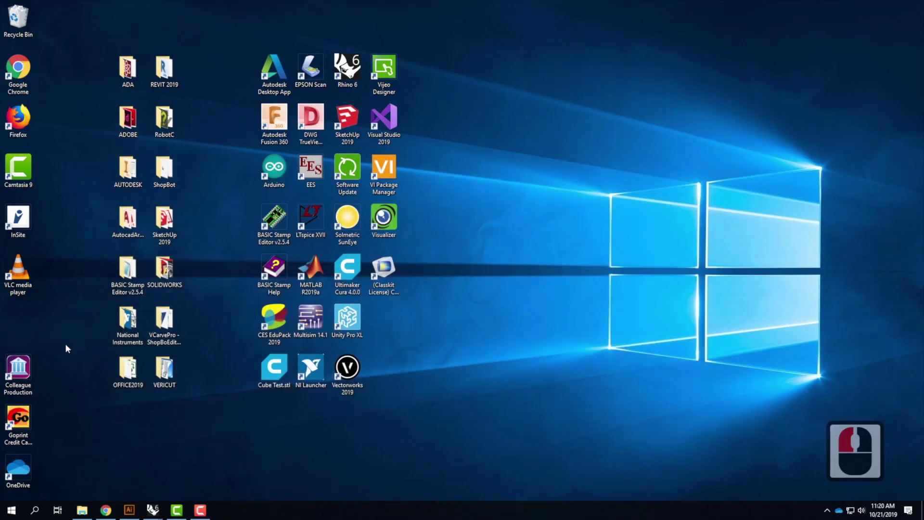
left_click(81, 509)
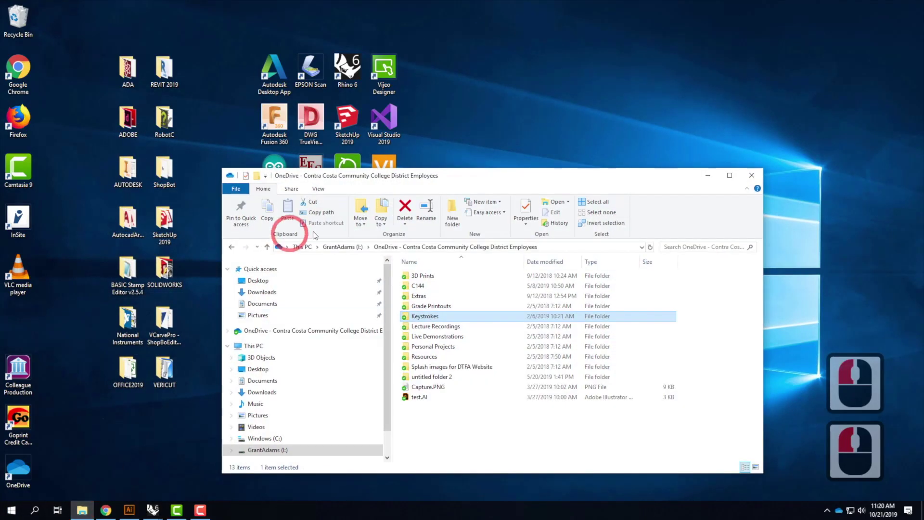
double_click(420, 357)
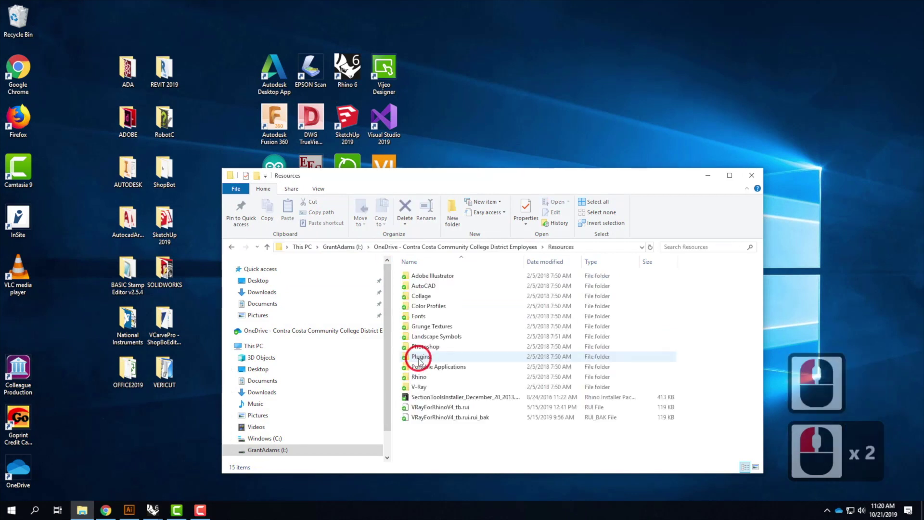
double_click(426, 386)
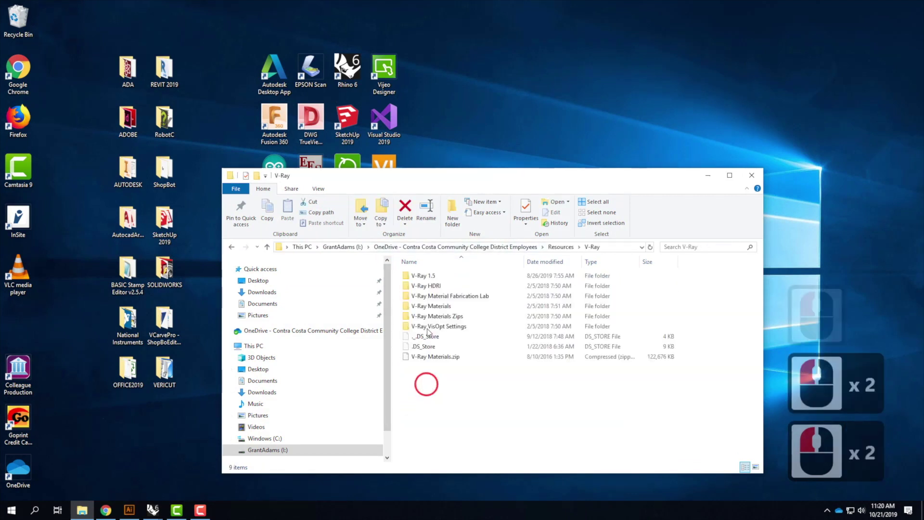
Open the Dutch2019 folder inside V-Ray HDRI.
double_click(428, 286)
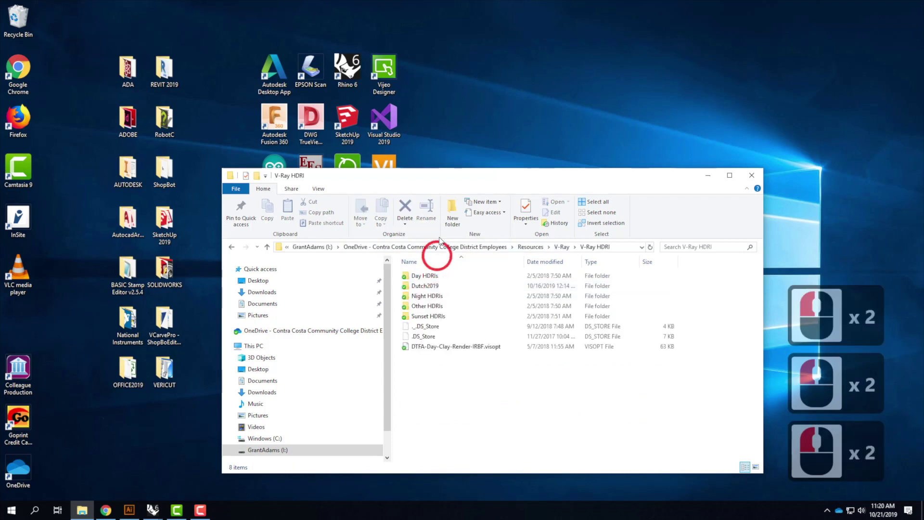
double_click(427, 286)
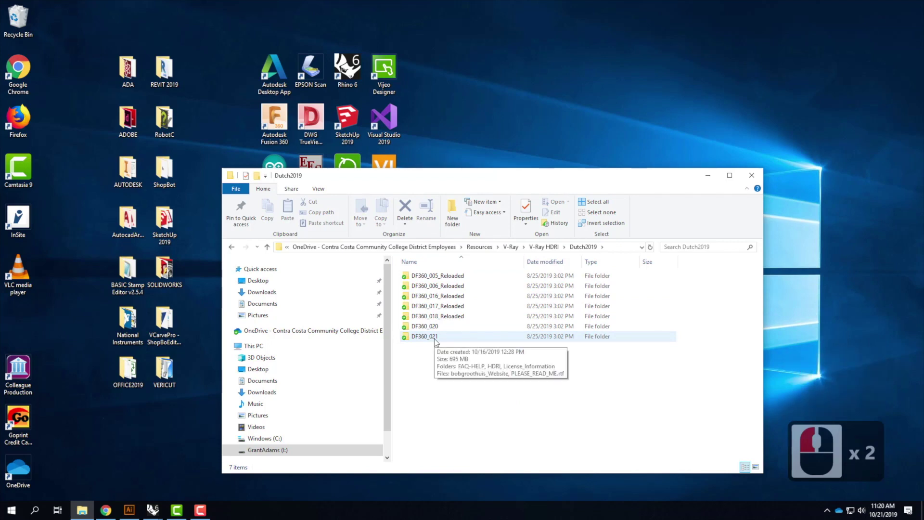
Switch to Chrome, look through Basic Day Scenes 1 to 4 on the V-Ray Quick Rendering Setups page, and minimize the browser.
left_click(105, 510)
left_click(302, 189)
left_click(67, 8)
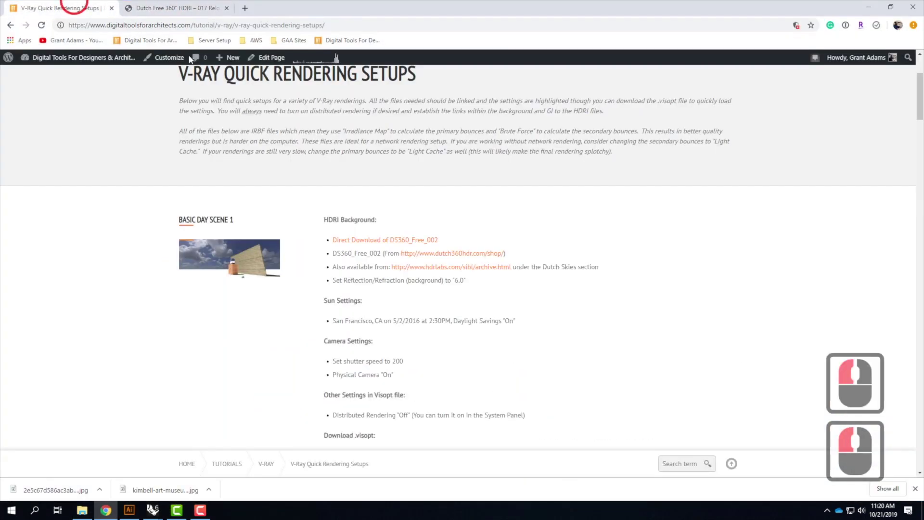
scroll(380, 236, "down", 1)
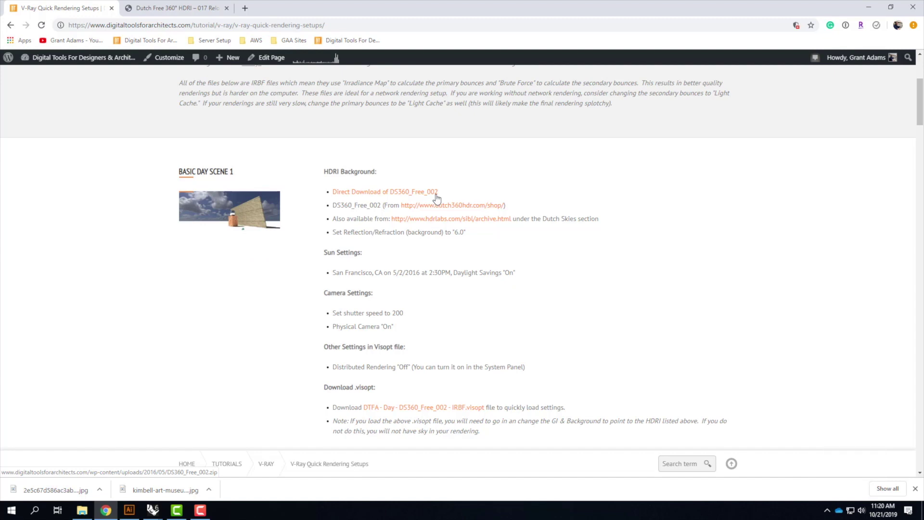
scroll(444, 260, "down", 8)
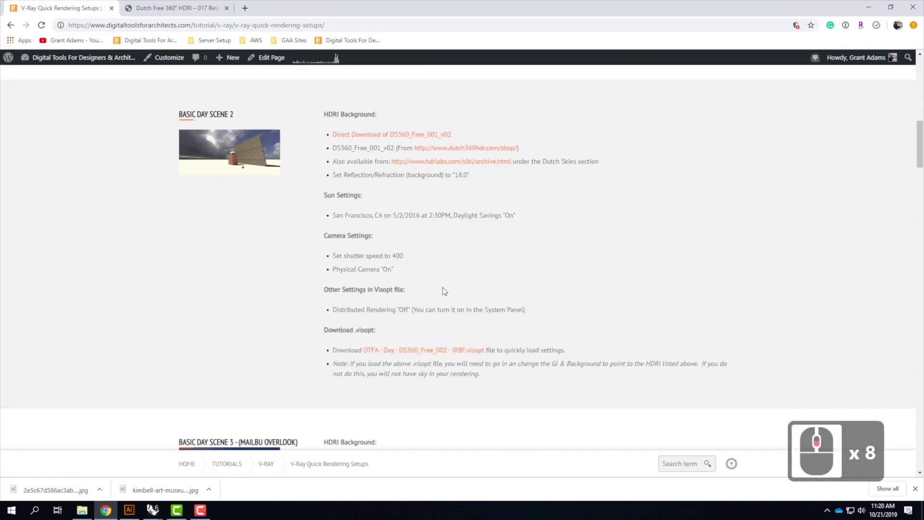
scroll(458, 210, "down", 6)
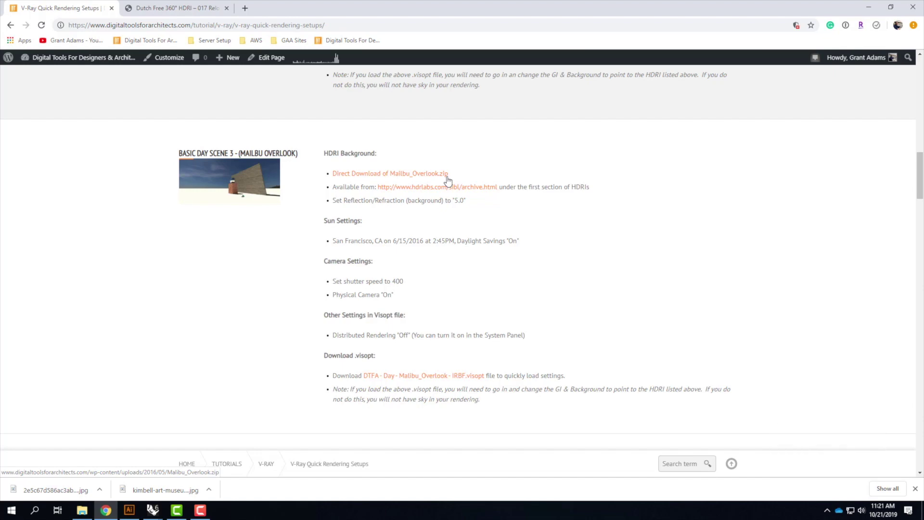
scroll(496, 183, "up", 15)
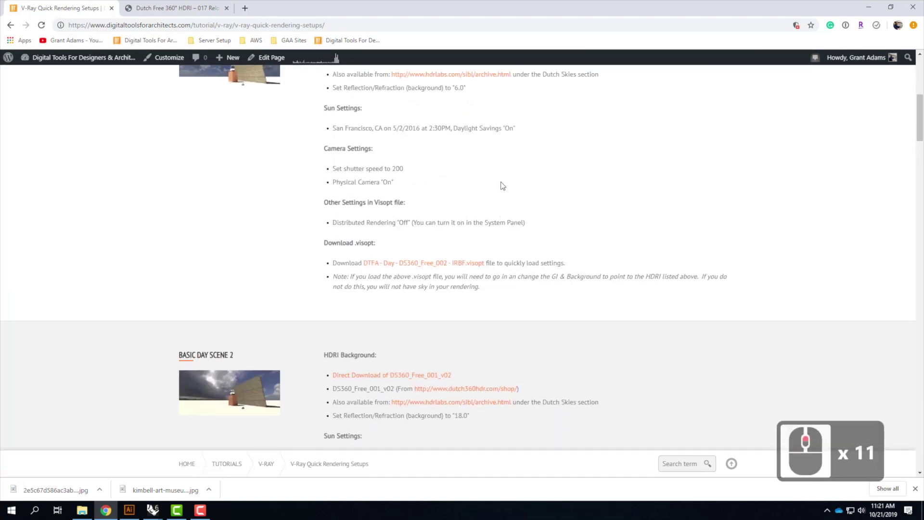
scroll(495, 183, "down", 20)
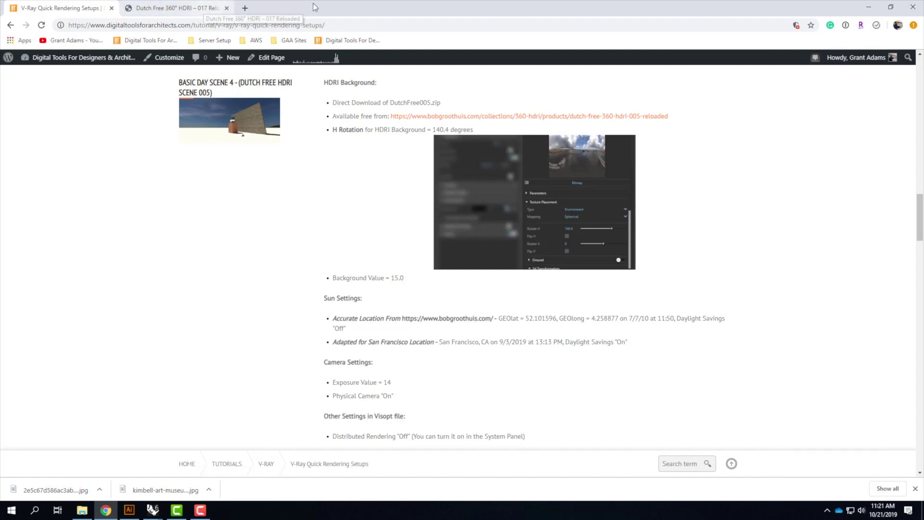
left_click(868, 9)
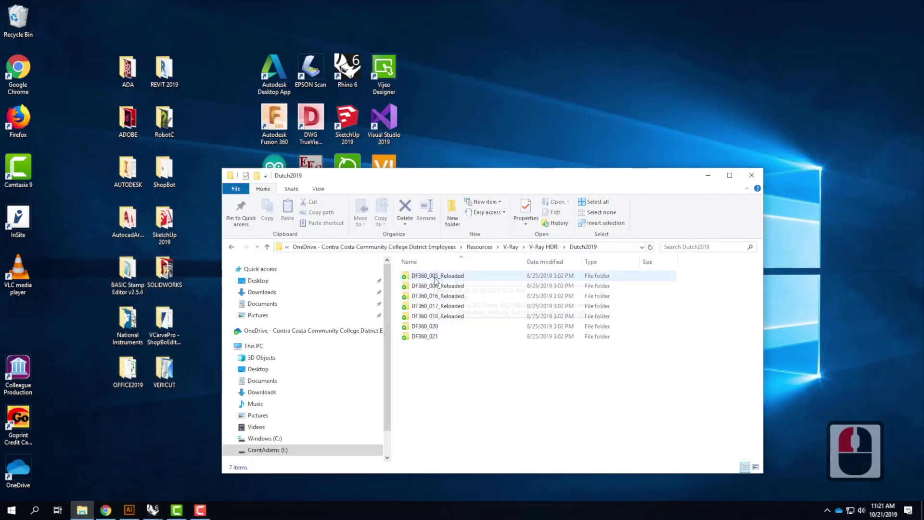
In Chrome, go back to the Dutch Free 360° HDRI collection, open the 006 Reloaded product and view its first panorama preview.
left_click(105, 510)
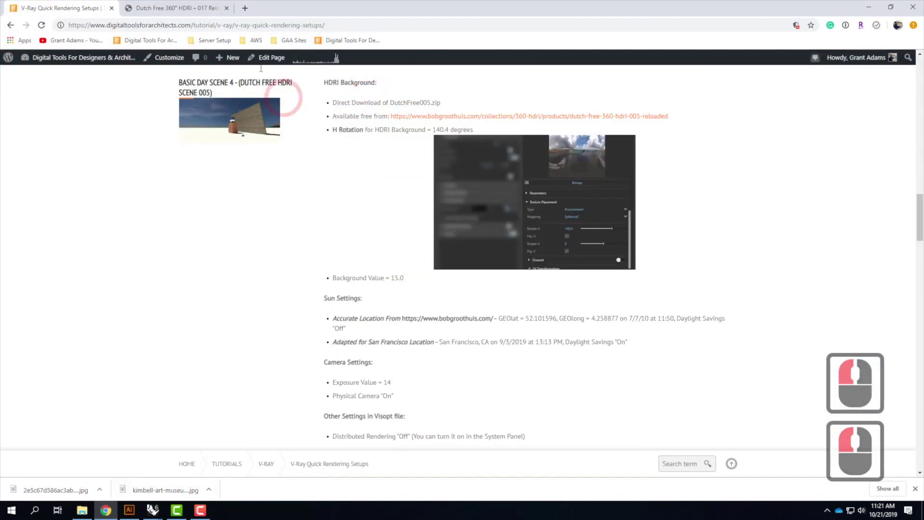
left_click(179, 7)
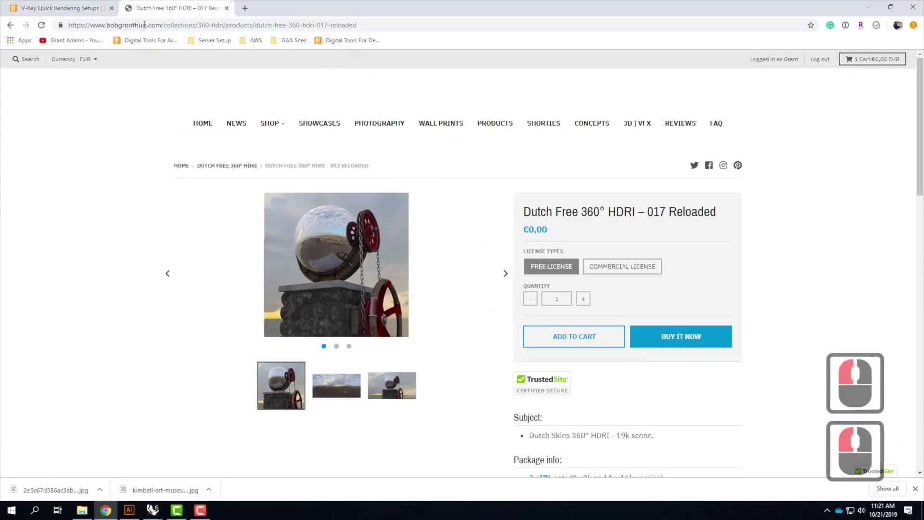
left_click(10, 25)
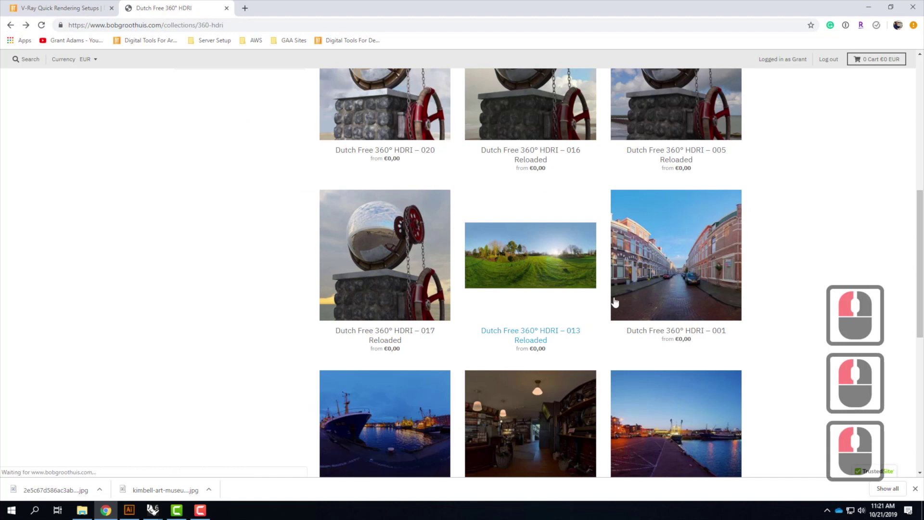
scroll(511, 388, "up", 6)
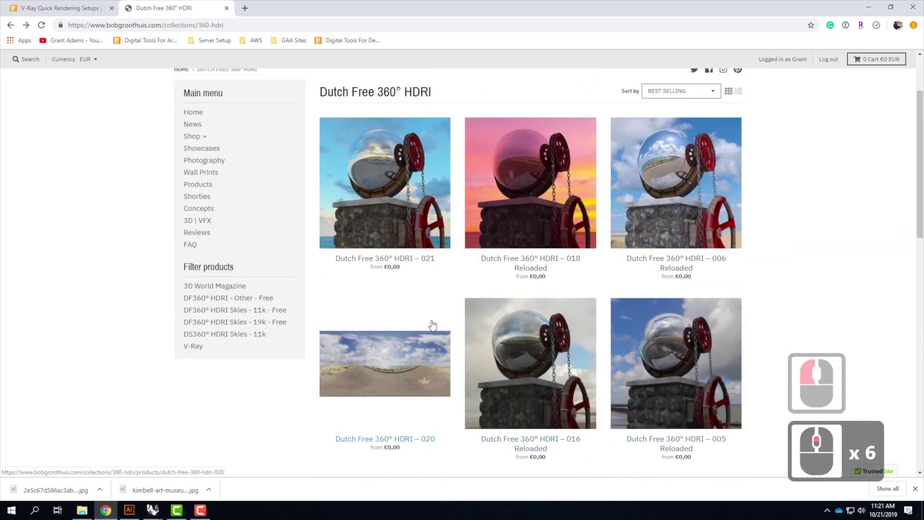
left_click(677, 260)
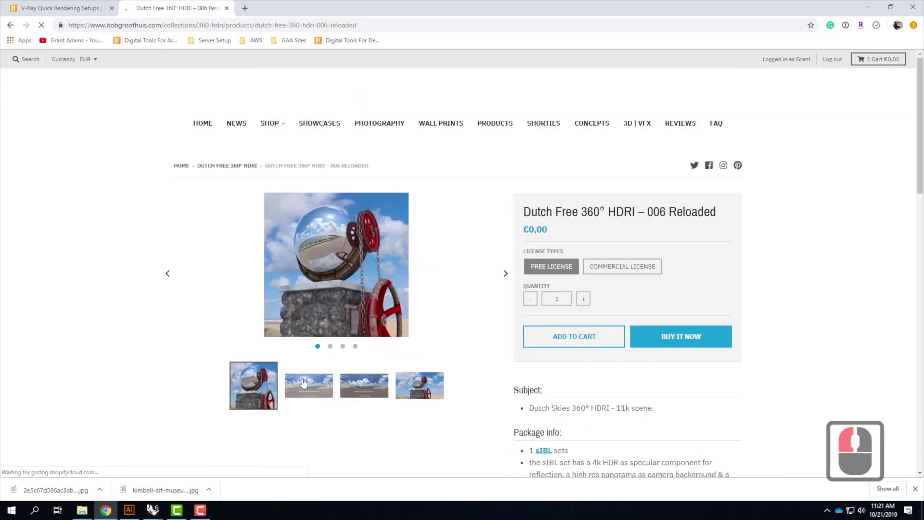
left_click(308, 380)
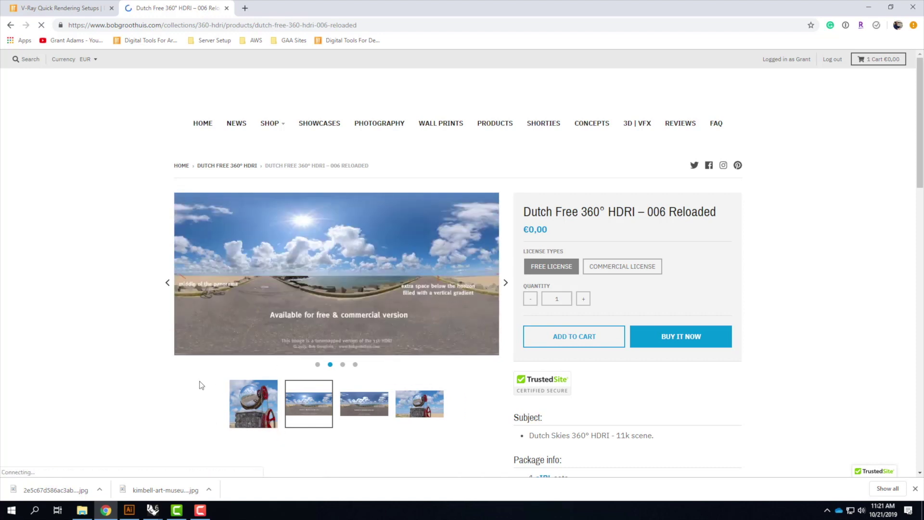
Switch to File Explorer, open the DF360_006_Reloaded folder and move its window higher over the browser page.
left_click(82, 511)
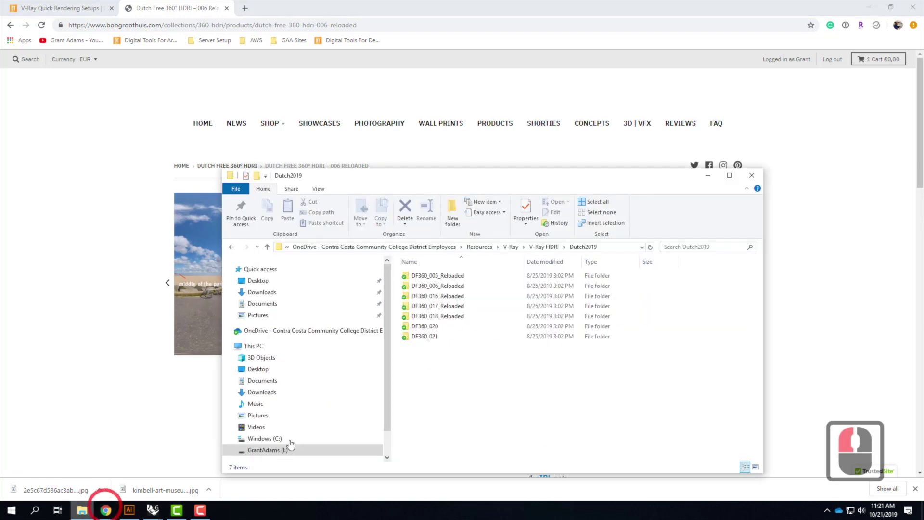
double_click(431, 287)
left_click_drag(489, 180, 409, 76)
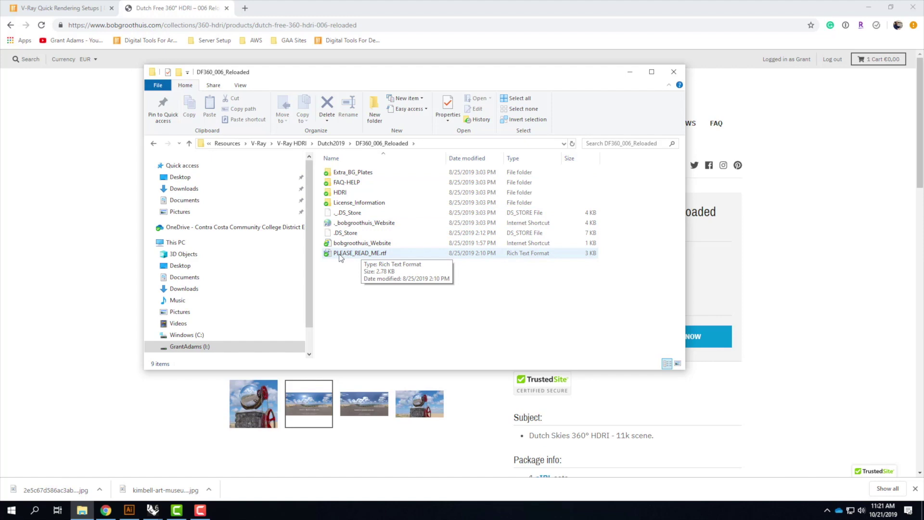
Open PLEASE_READ_ME.rtf, read through the license and help information, and close the document.
double_click(365, 254)
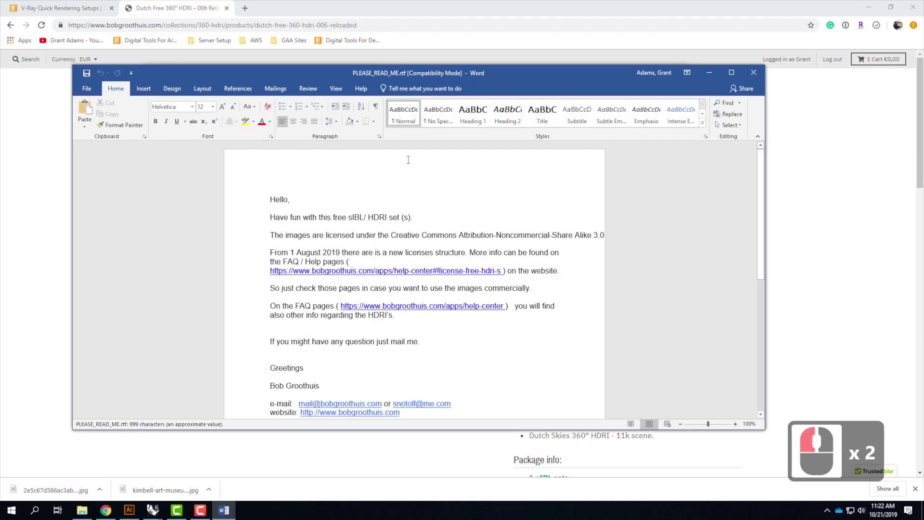
scroll(428, 242, "down", 8)
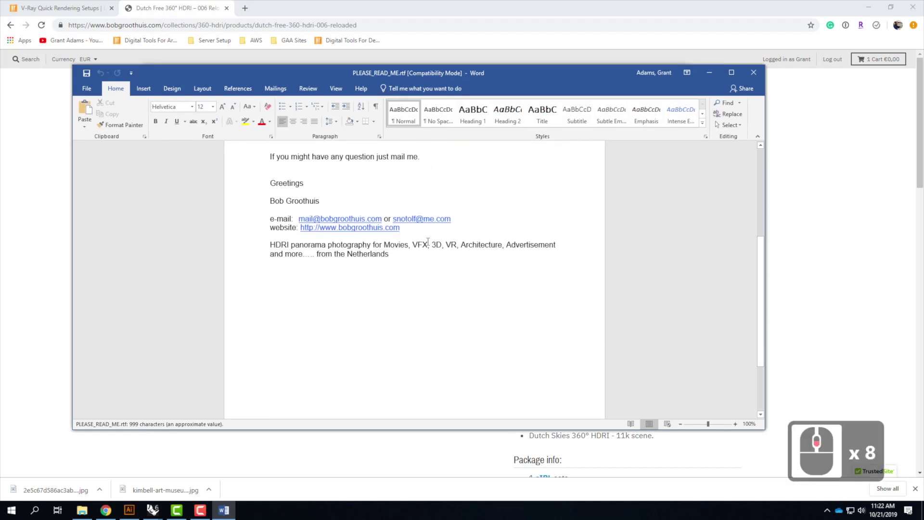
scroll(428, 241, "down", 4)
scroll(428, 242, "up", 10)
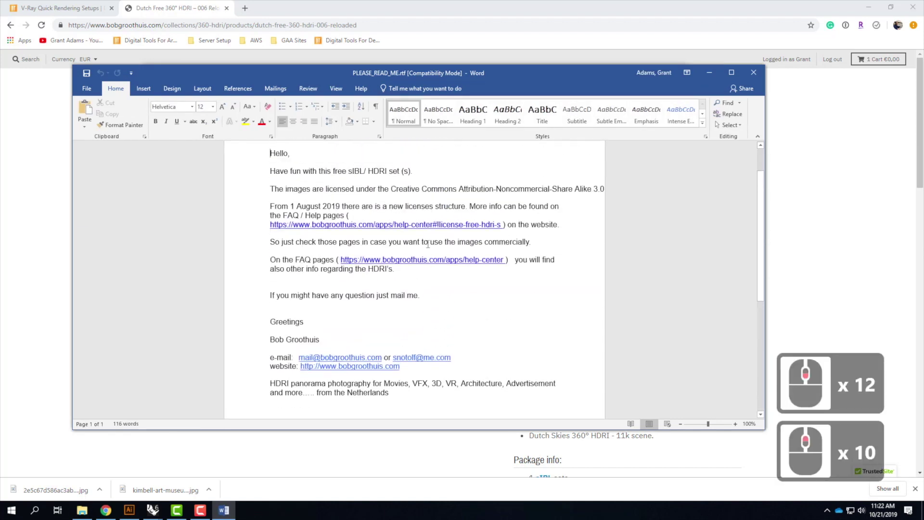
scroll(335, 190, "up", 1)
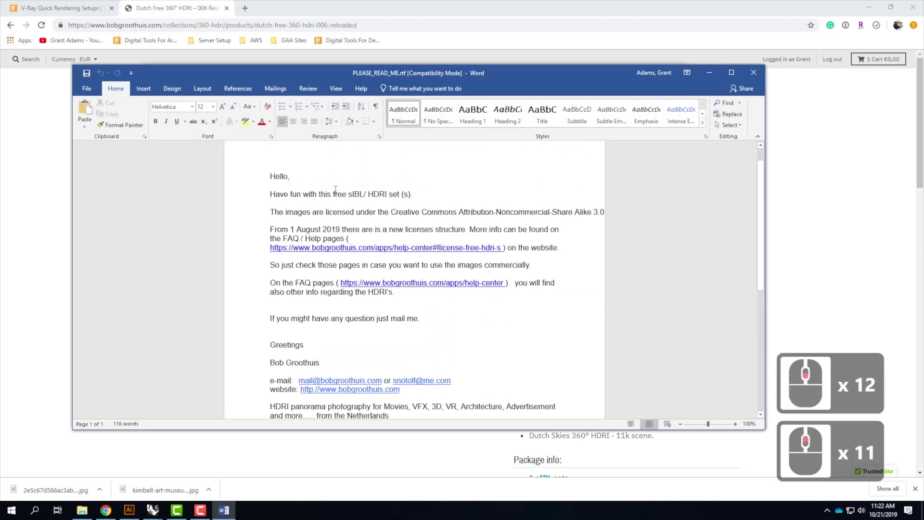
left_click(754, 73)
left_click(363, 260)
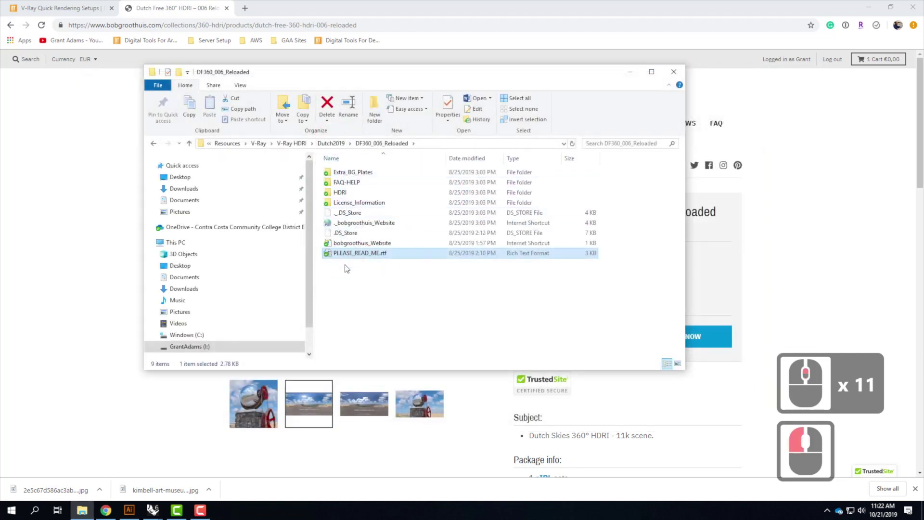
Open Recording_Info.rtf from the 00_Recording_info folder inside HDRI.
double_click(353, 193)
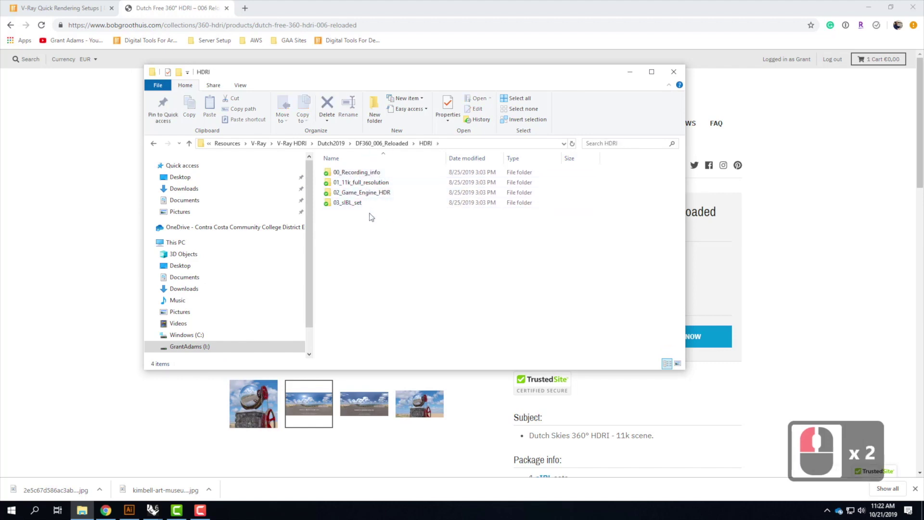
double_click(354, 175)
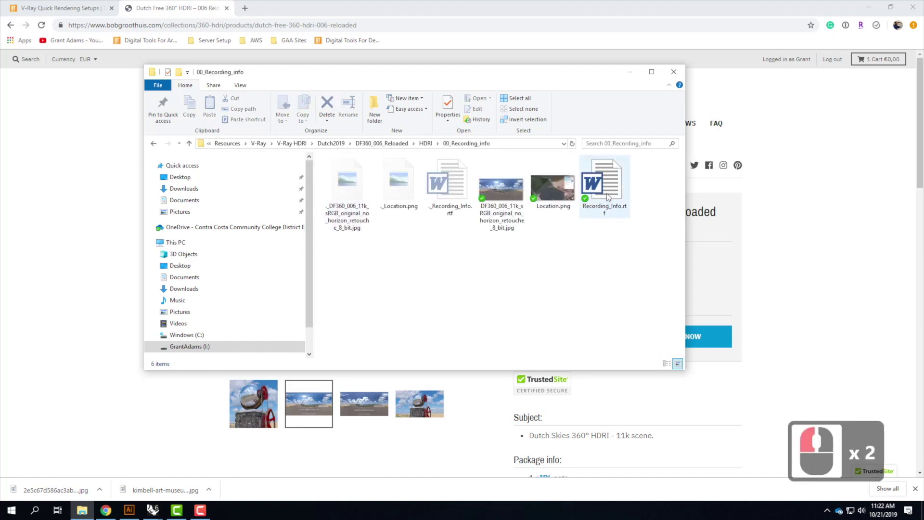
double_click(608, 195)
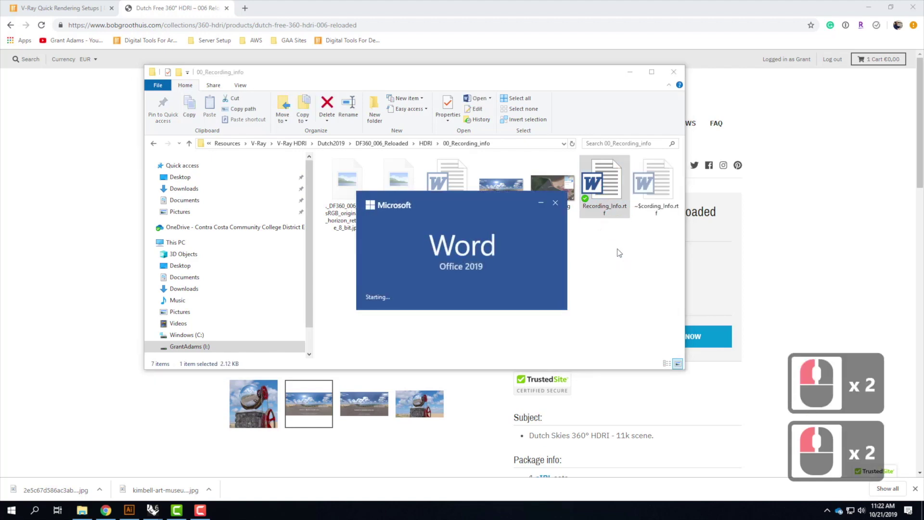
Examine the panorama's coordinates, date, time, north and height, minimize the document, and return to the HDRI folder.
scroll(301, 245, "down", 1)
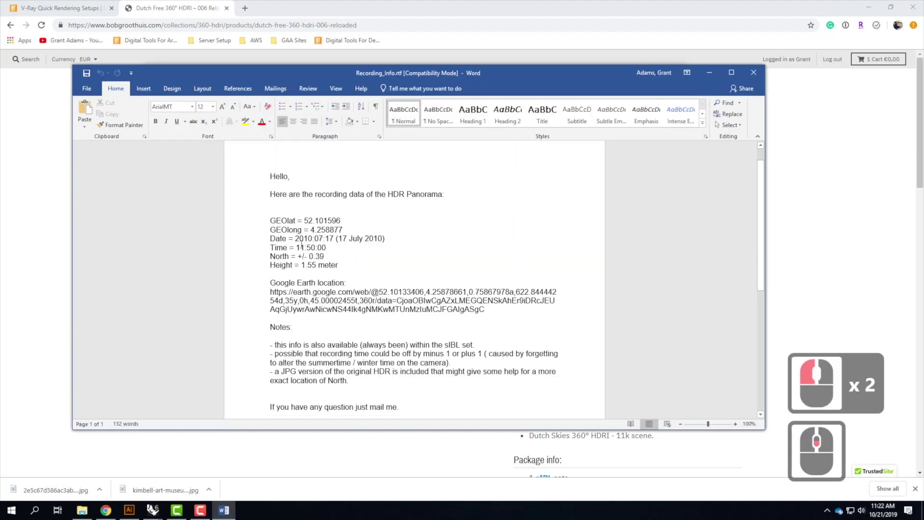
left_click_drag(271, 221, 346, 233)
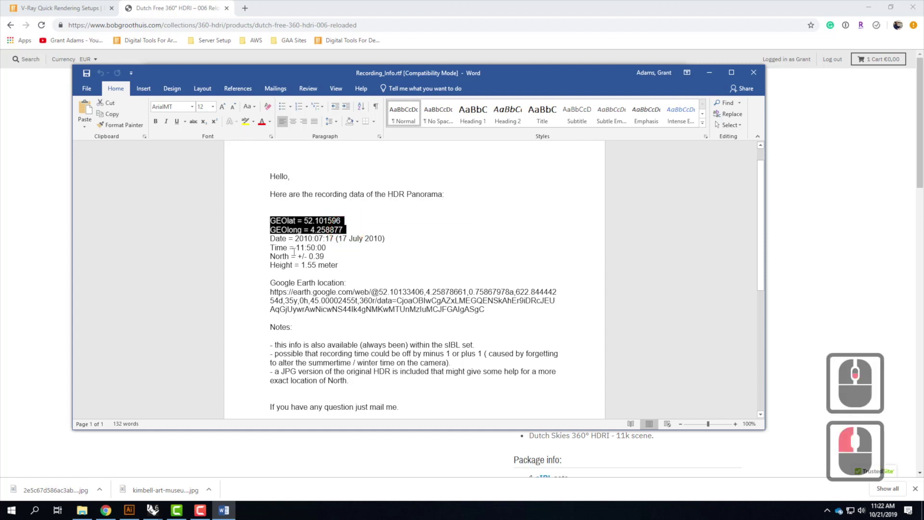
left_click_drag(269, 240, 390, 244)
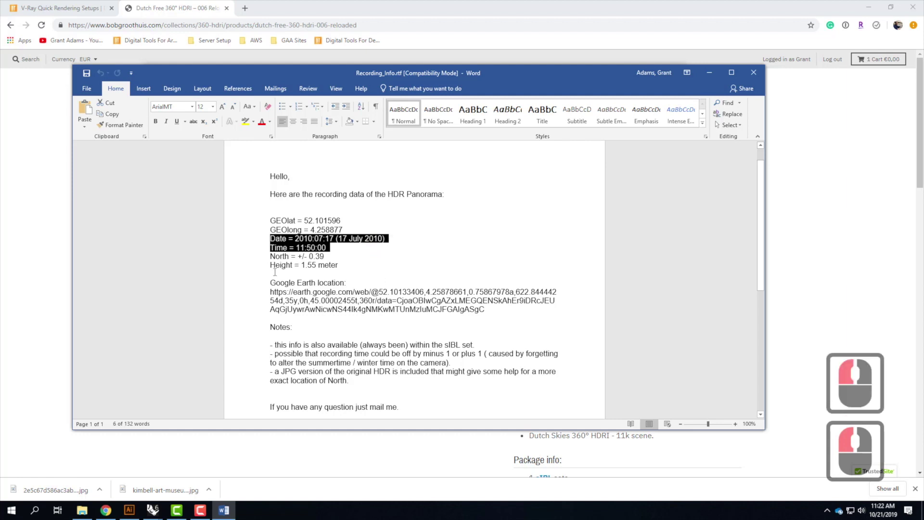
left_click_drag(268, 256, 337, 259)
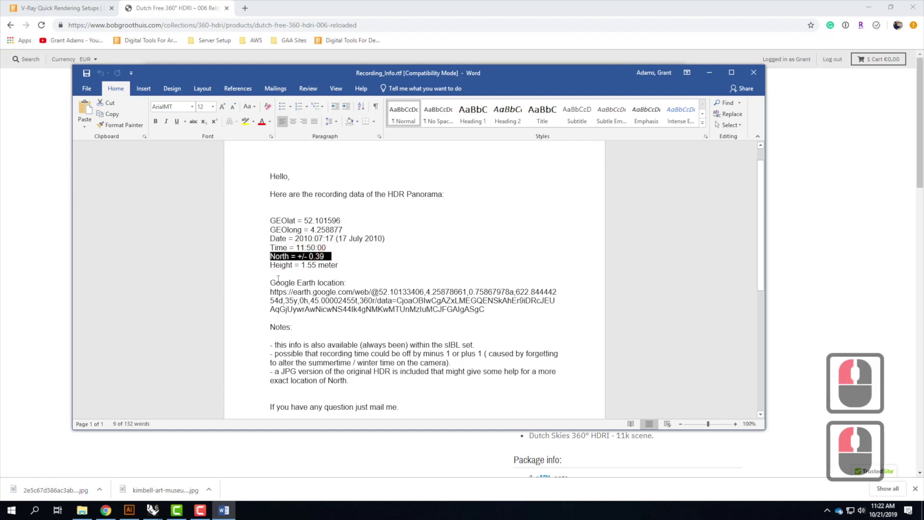
left_click_drag(272, 265, 346, 266)
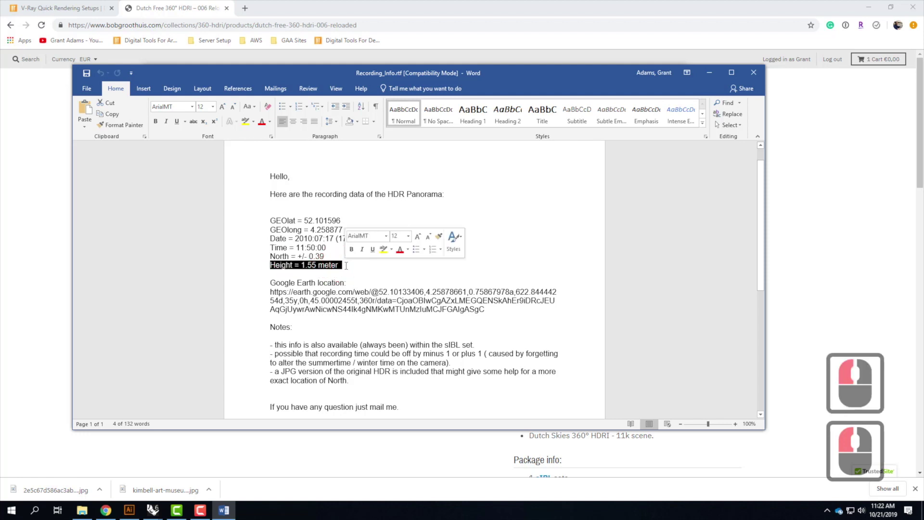
left_click(392, 315)
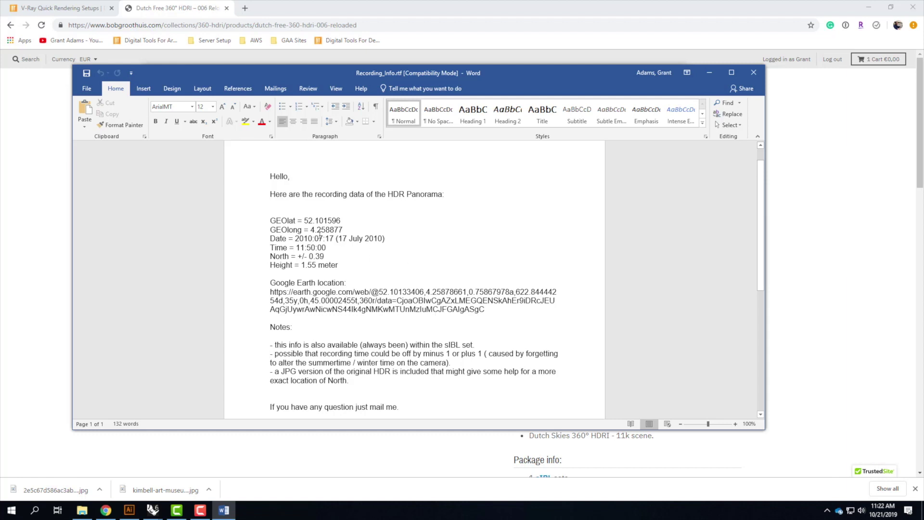
left_click_drag(304, 220, 343, 230)
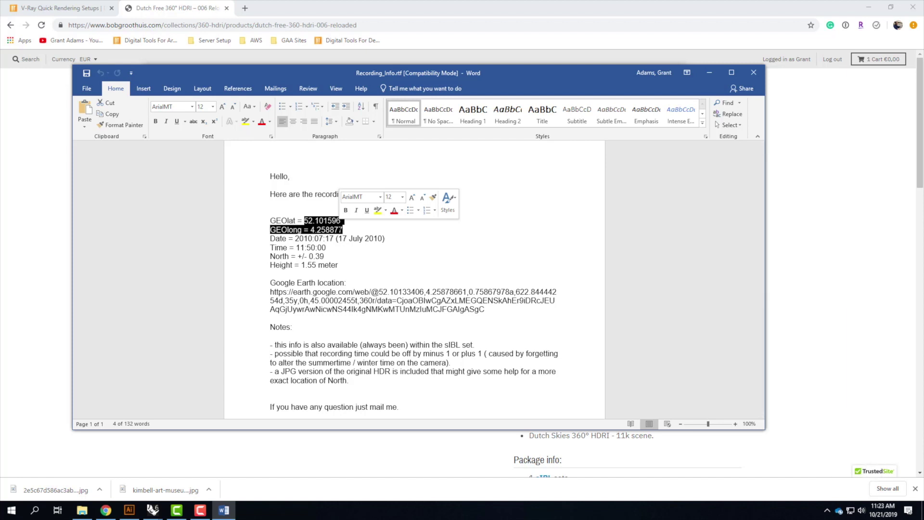
left_click(319, 220)
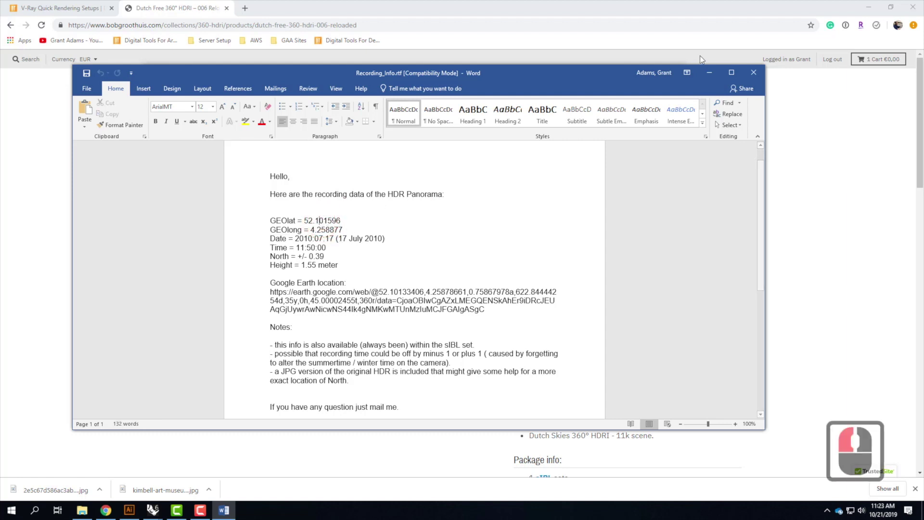
left_click(709, 72)
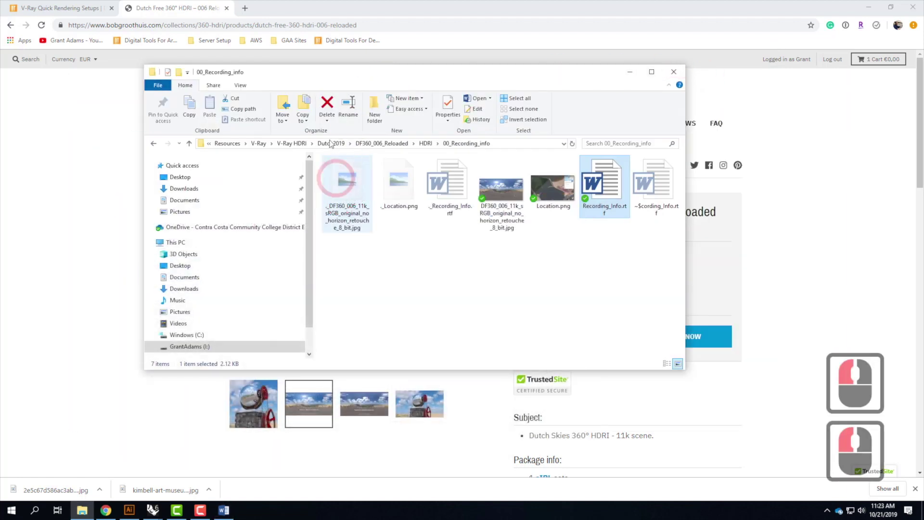
left_click(425, 143)
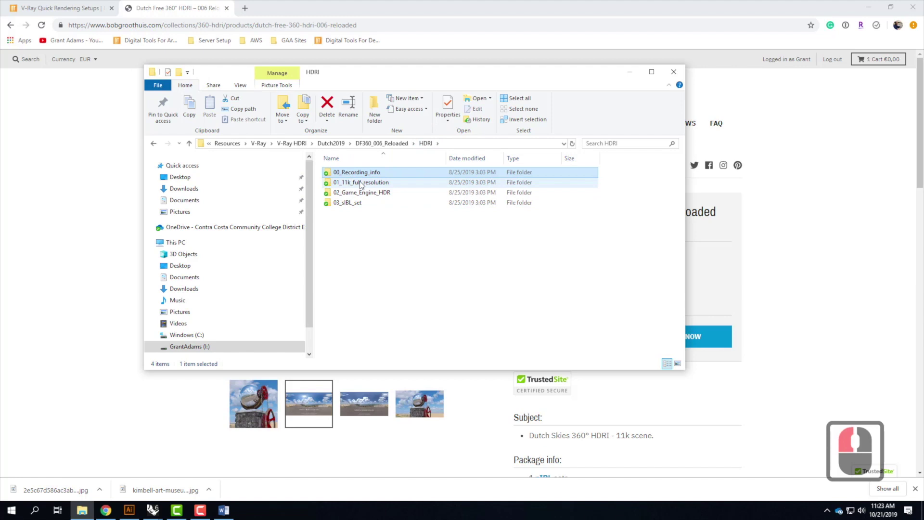
Look at both 11k sRGB .hdr files in the 01_11k_full_resolution folder, and return to the HDRI folder.
left_click(379, 185)
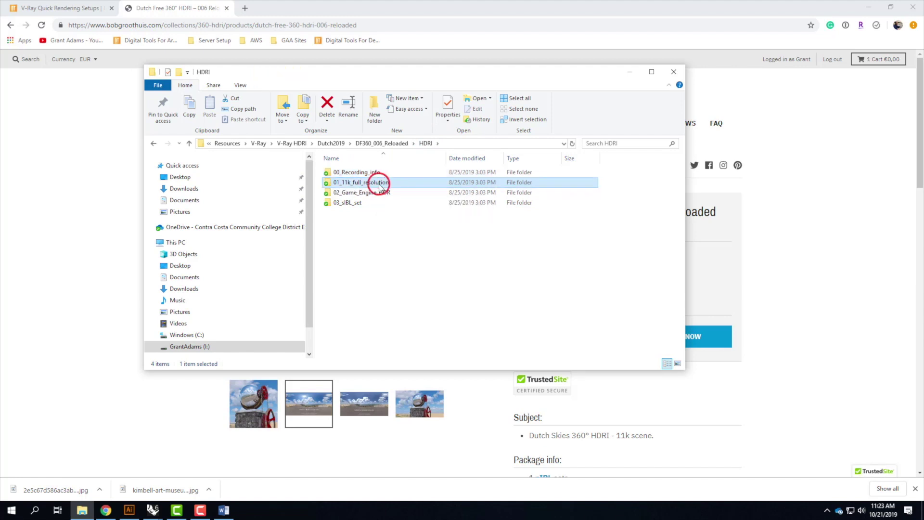
double_click(380, 185)
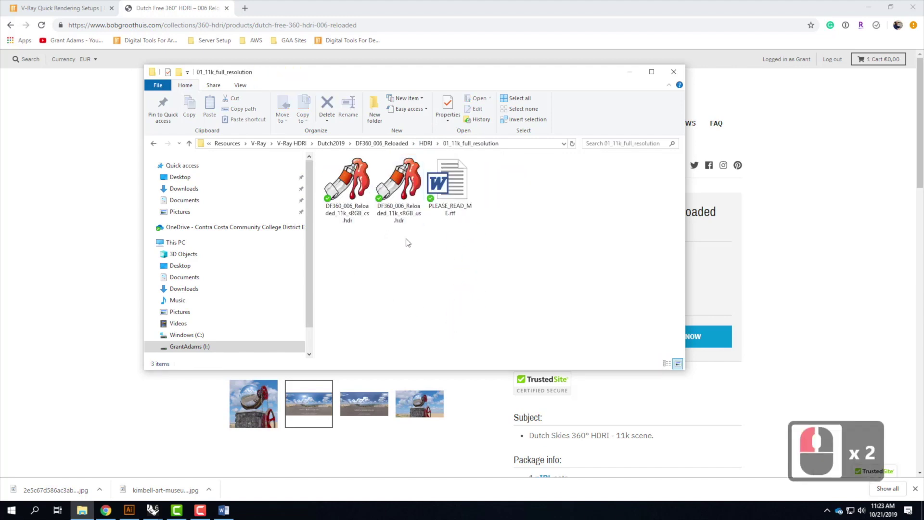
left_click(354, 214)
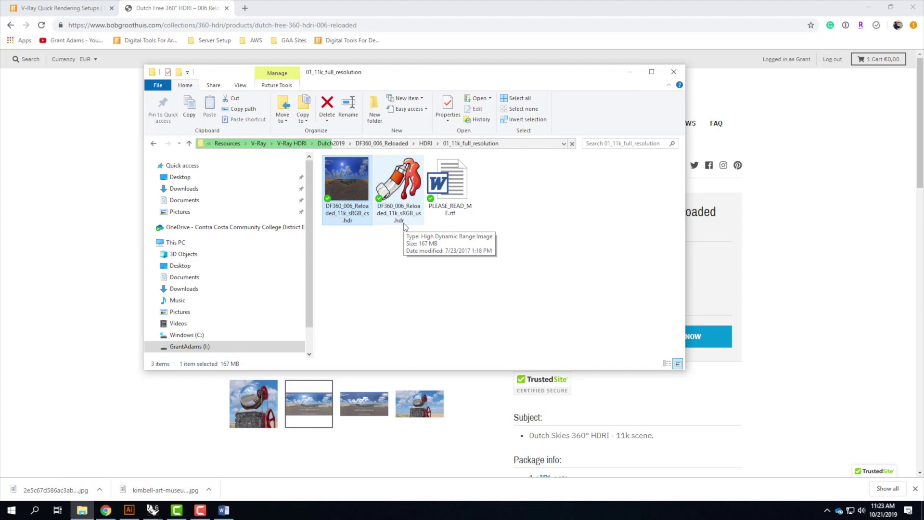
left_click(403, 222)
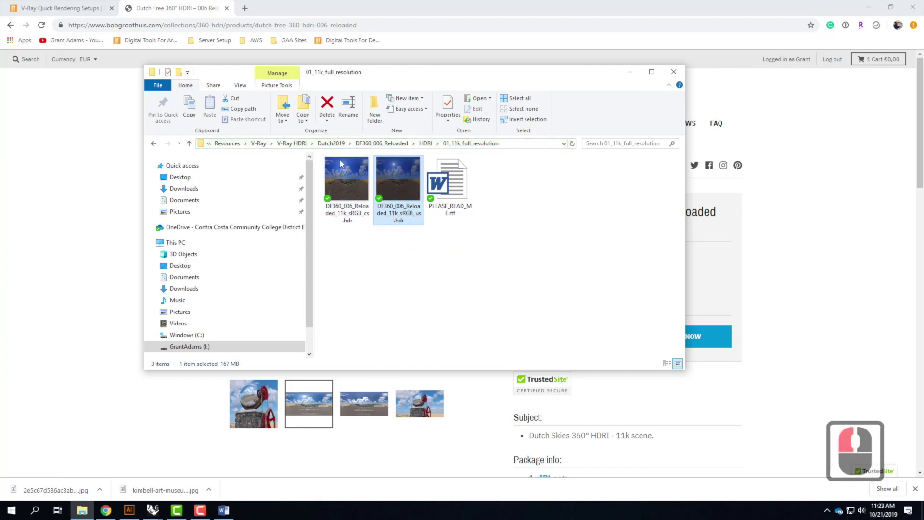
left_click(425, 144)
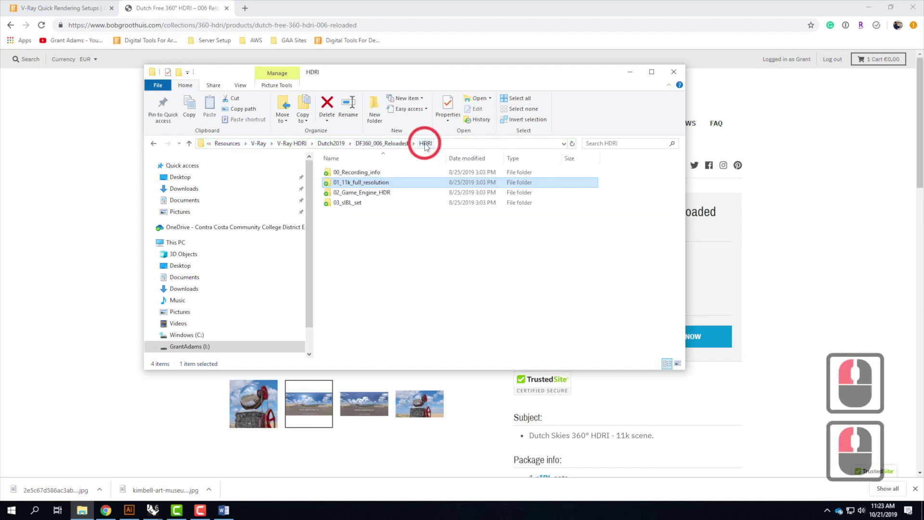
Open the DF360_006_Reloaded_us folder inside 03_sIBL_set and 02_sIBL-HDRI, and check its Ref and Env .exr files.
double_click(347, 204)
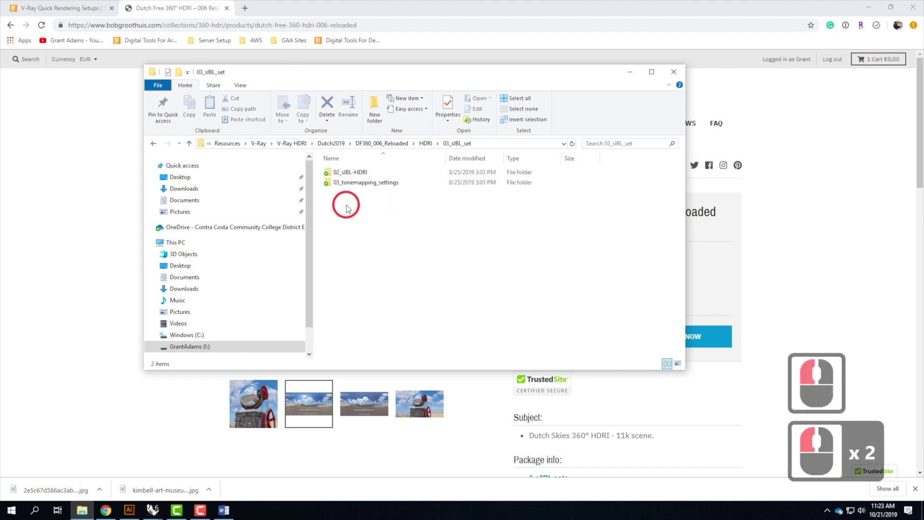
double_click(359, 173)
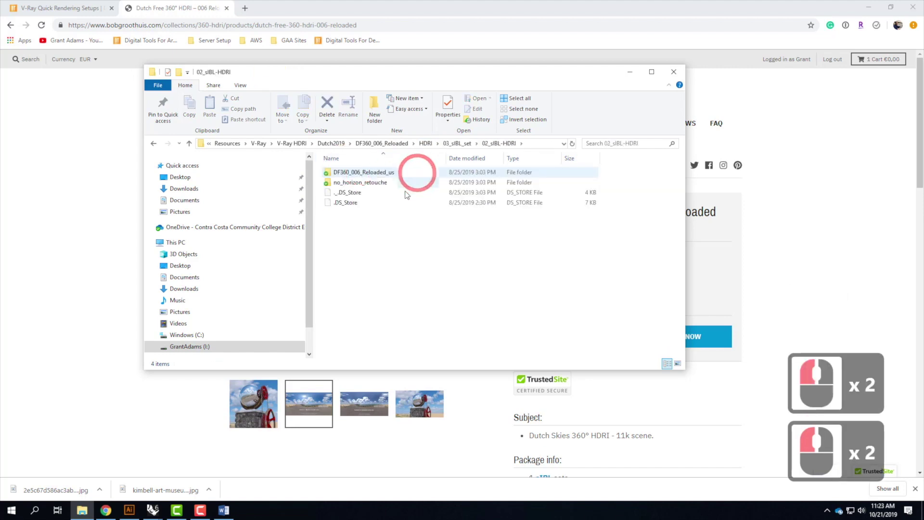
double_click(365, 175)
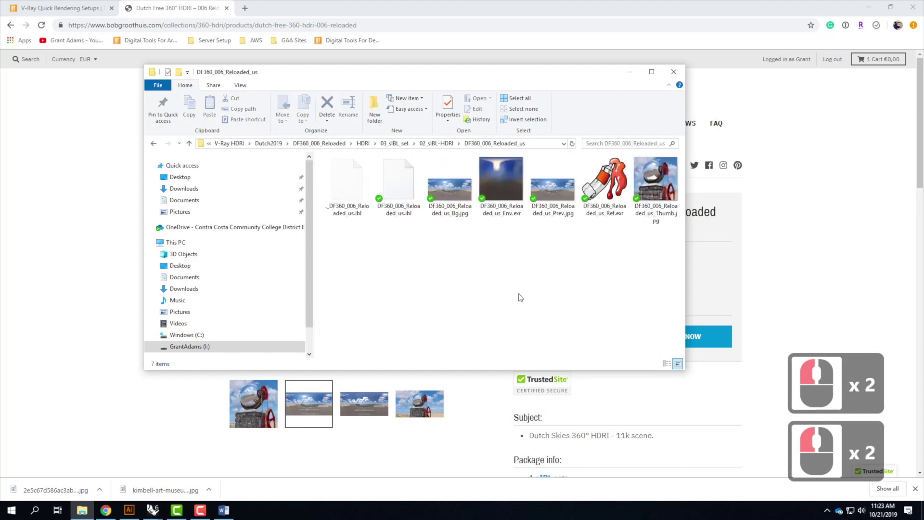
left_click(605, 219)
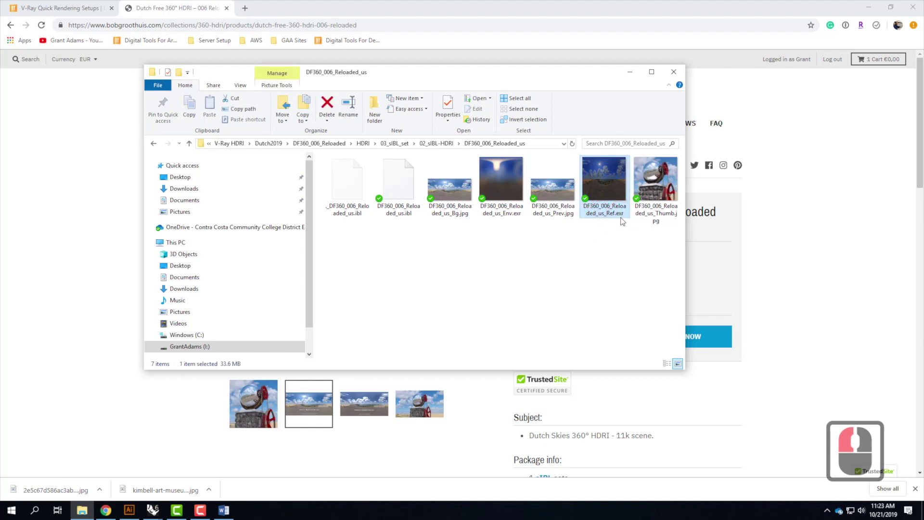
left_click(502, 210)
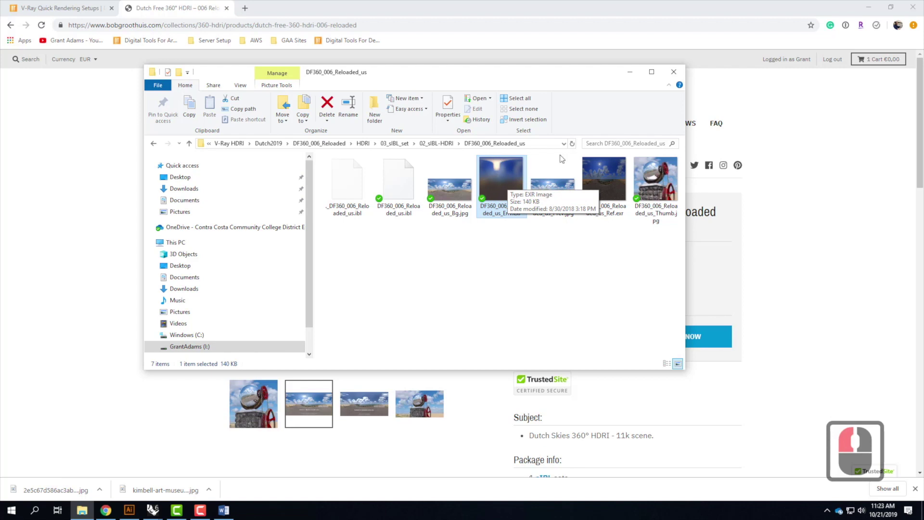
Open DF360_006_Reloaded_us_Ref.exr in Adobe Photoshop CC 2019, made the default for .exr files, reading alpha data as transparency.
mouse_move(600, 177)
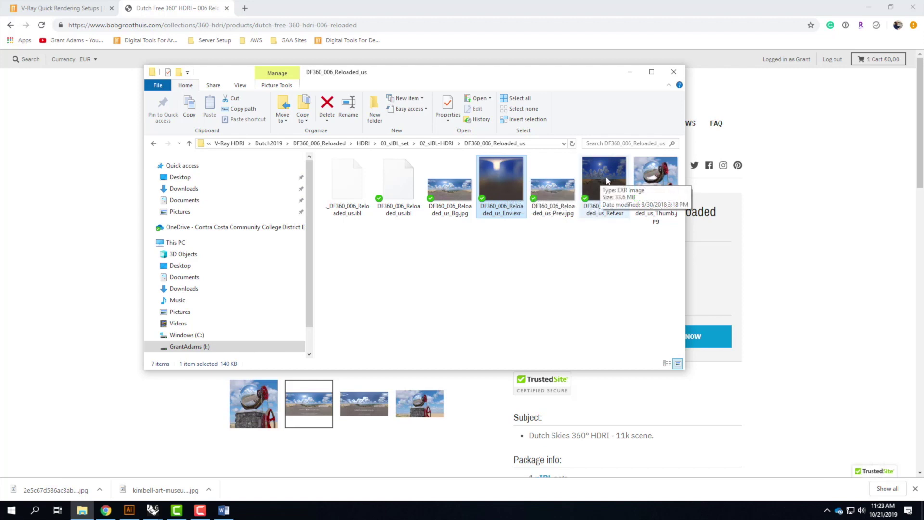
left_click(602, 179)
right_click(604, 179)
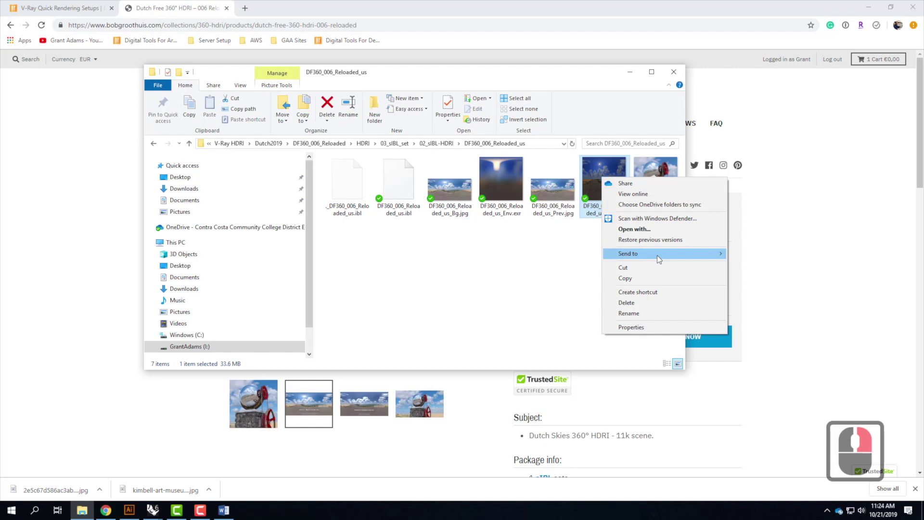
left_click(664, 231)
left_click(443, 172)
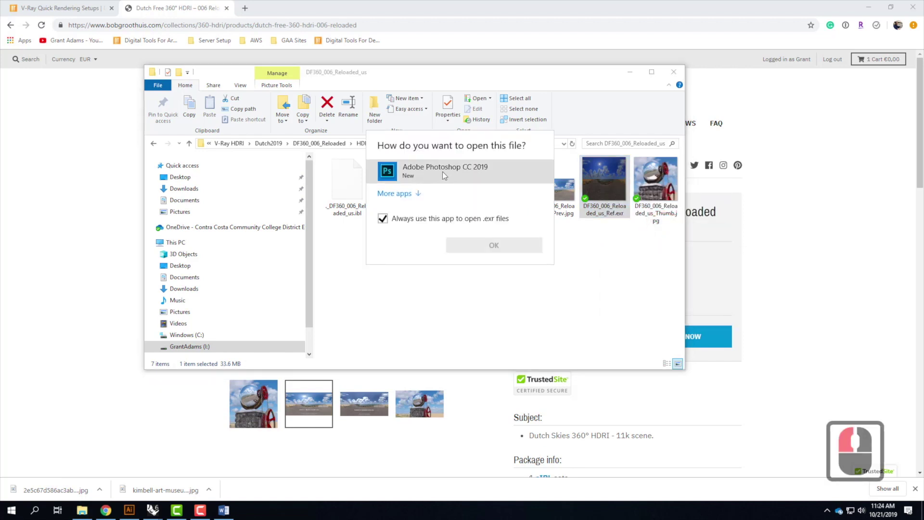
left_click(496, 245)
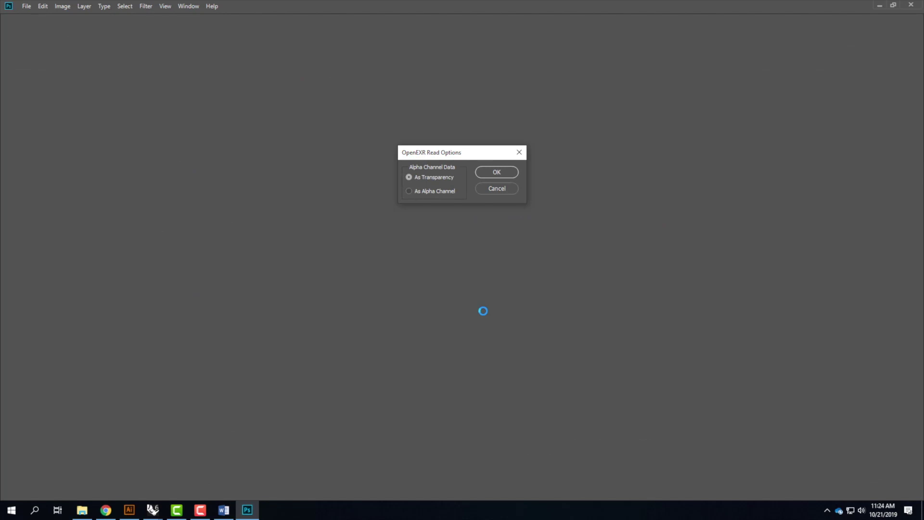
left_click(501, 176)
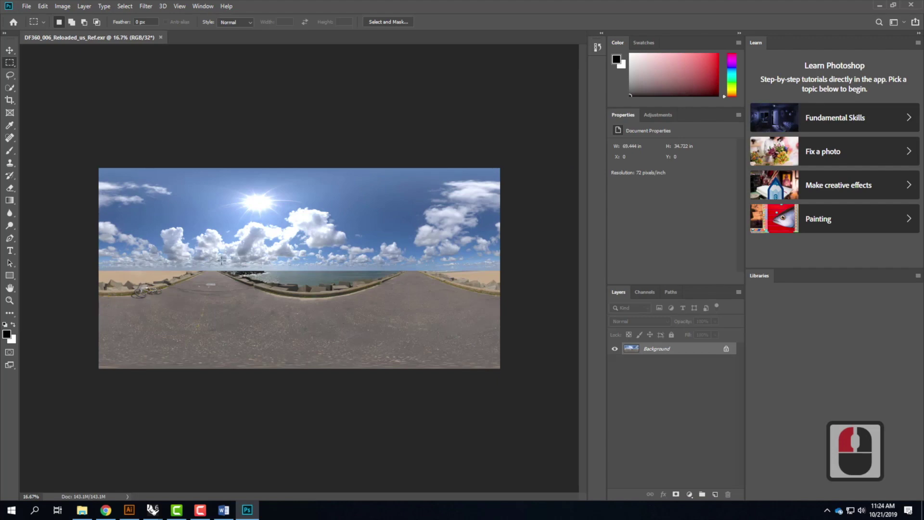
Return to File Explorer and open DF360_006_Reloaded_us_Env.exr in Photoshop with alpha channel data as transparency.
left_click(875, 5)
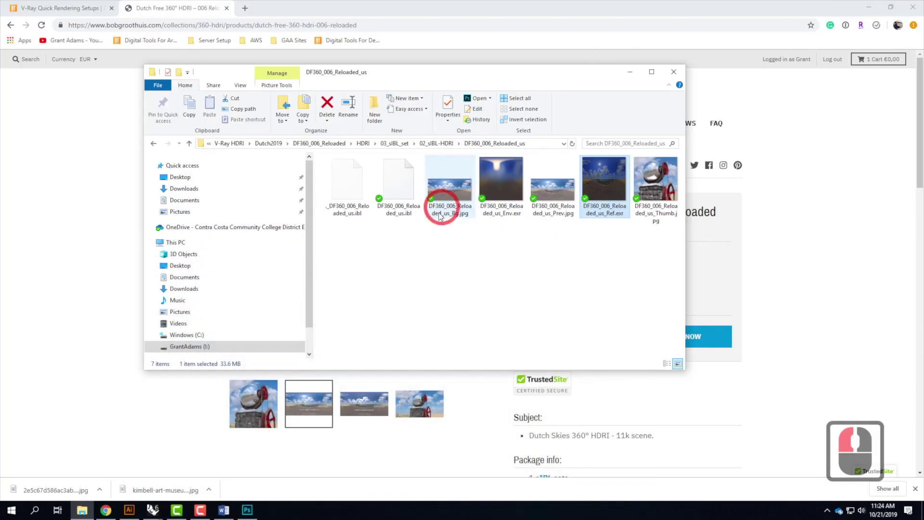
left_click(504, 181)
right_click(505, 182)
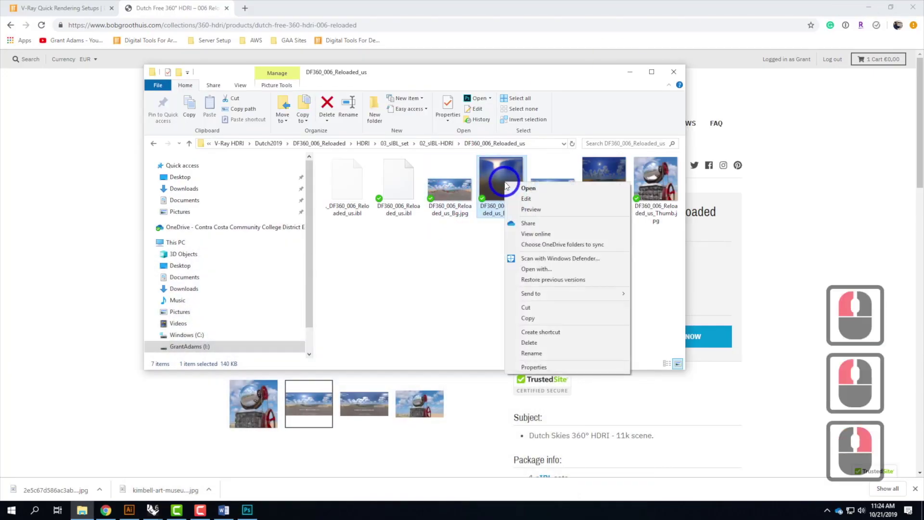
left_click(563, 269)
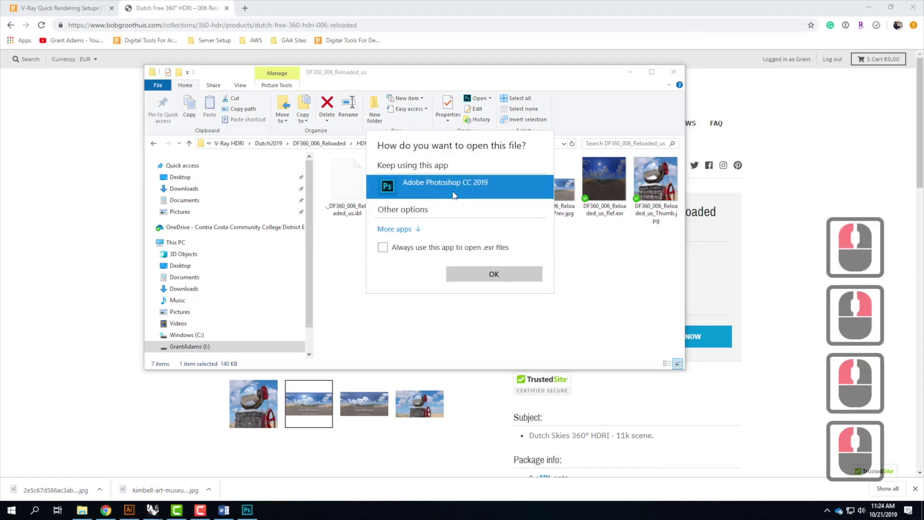
left_click(525, 277)
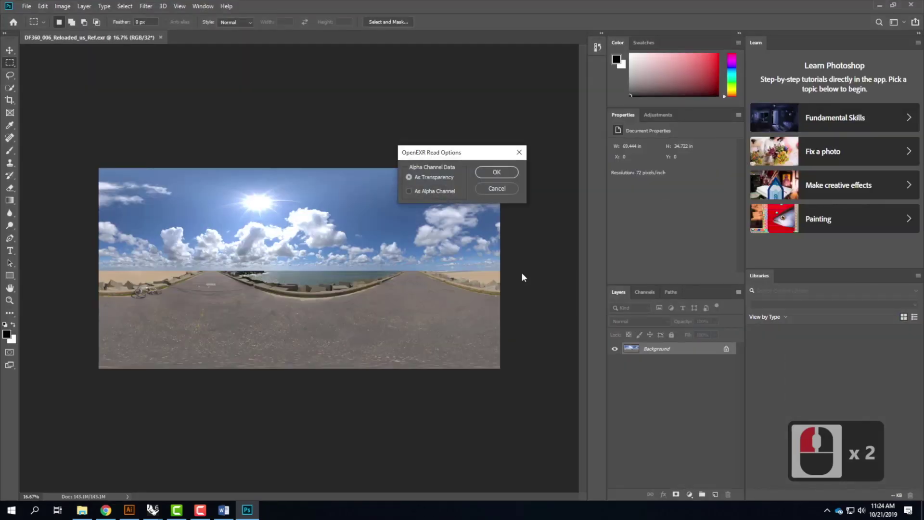
left_click(505, 174)
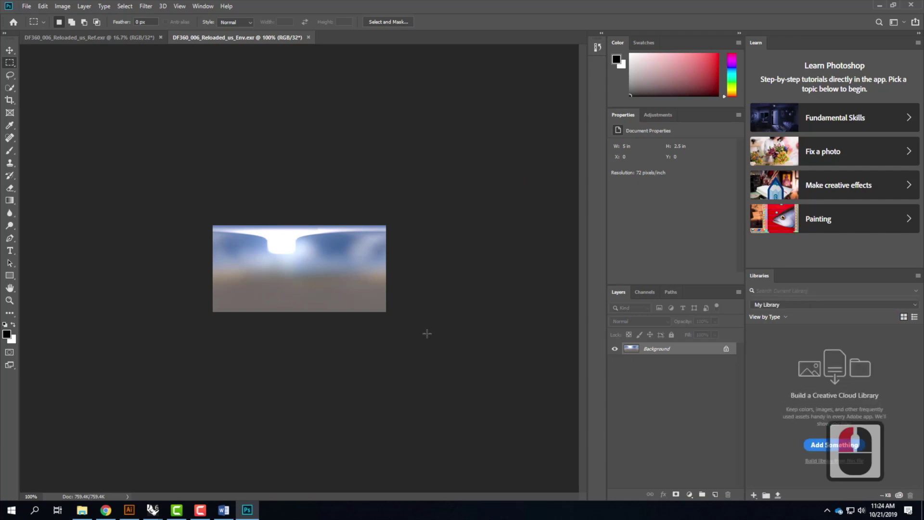
Compare the blurred Env.exr image with the detailed Ref.exr panorama, each fitted to the window.
key("ctrl+0")
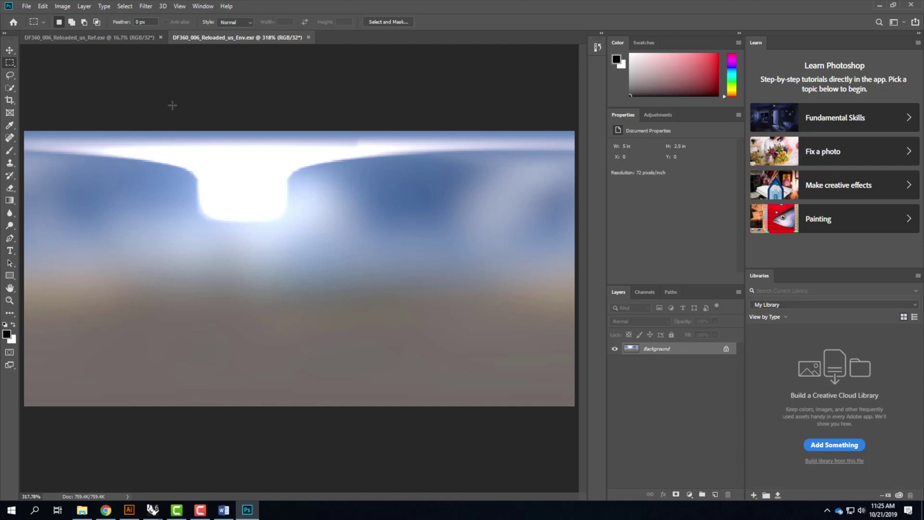
left_click(129, 38)
left_click(336, 327)
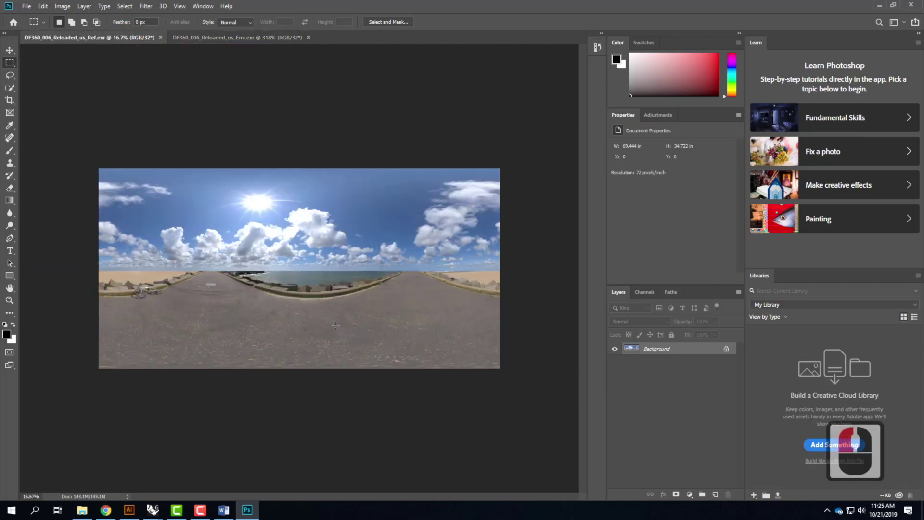
key("ctrl+0")
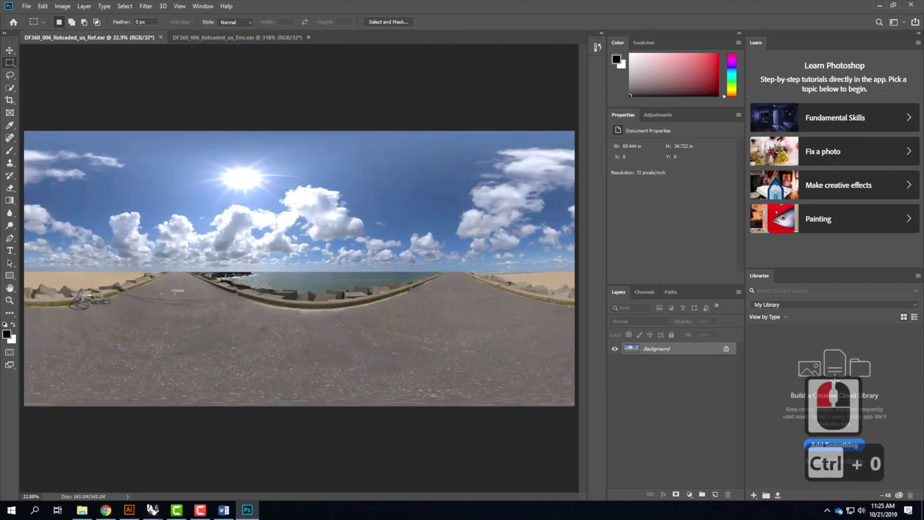
Minimize Photoshop, File Explorer and the browser, check the F2019_SF_Downtown model in Rhino, and switch to the empty Rhino document.
left_click(880, 4)
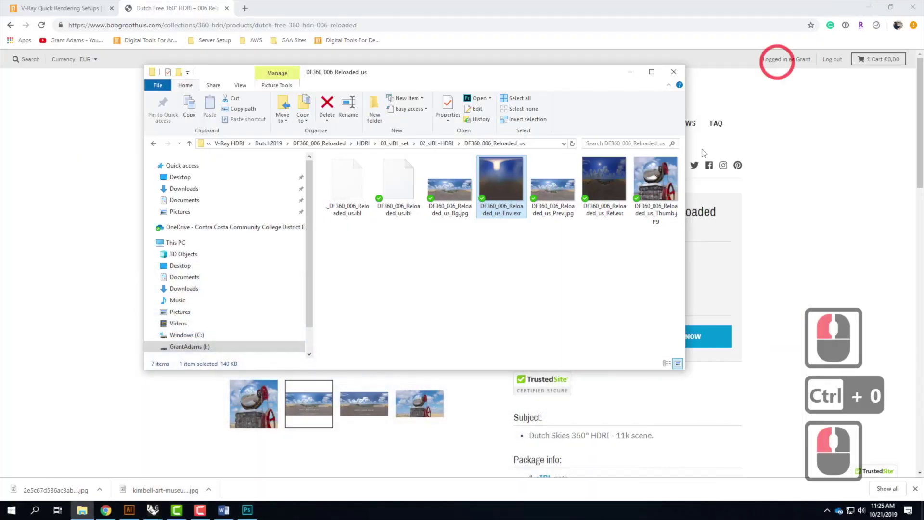
left_click(632, 72)
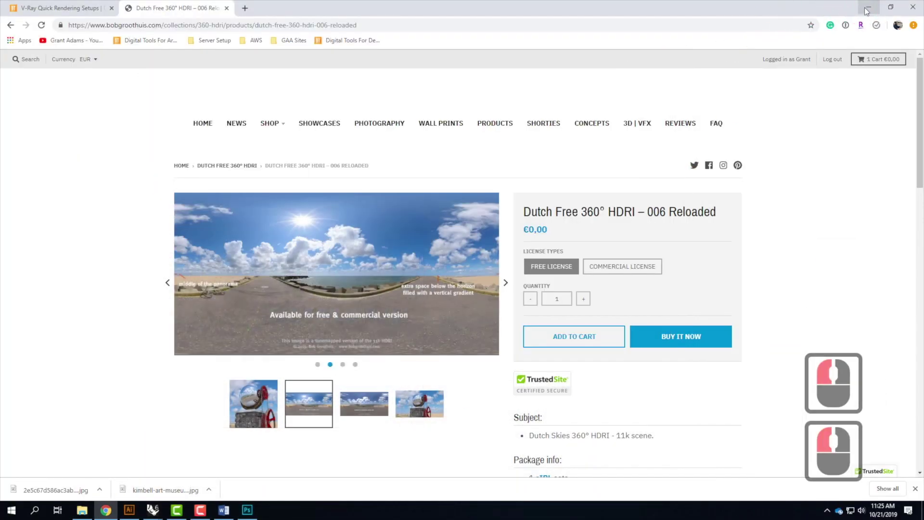
left_click(868, 7)
left_click(153, 510)
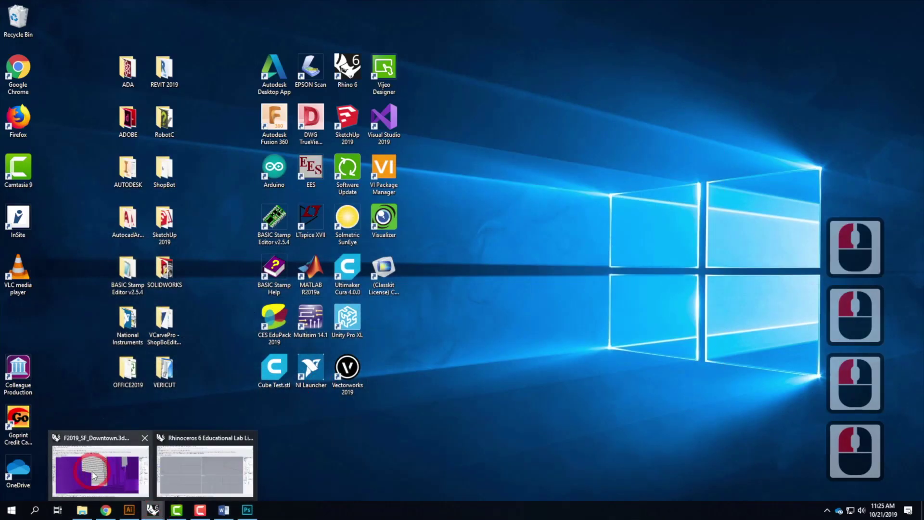
left_click(96, 465)
left_click(405, 194)
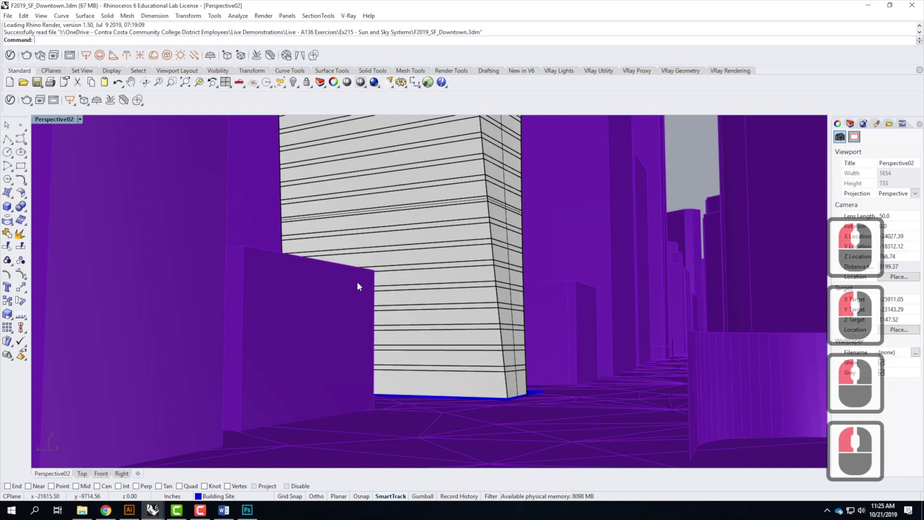
mouse_move(153, 510)
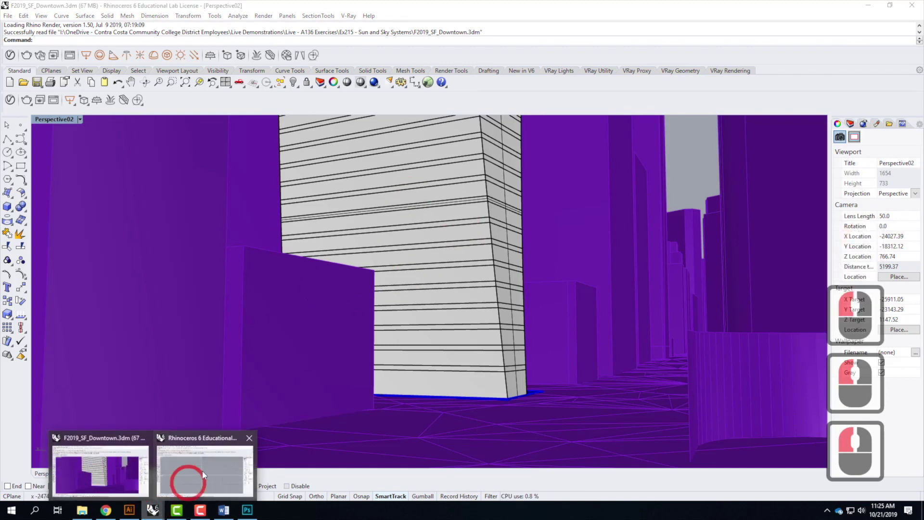
left_click(203, 470)
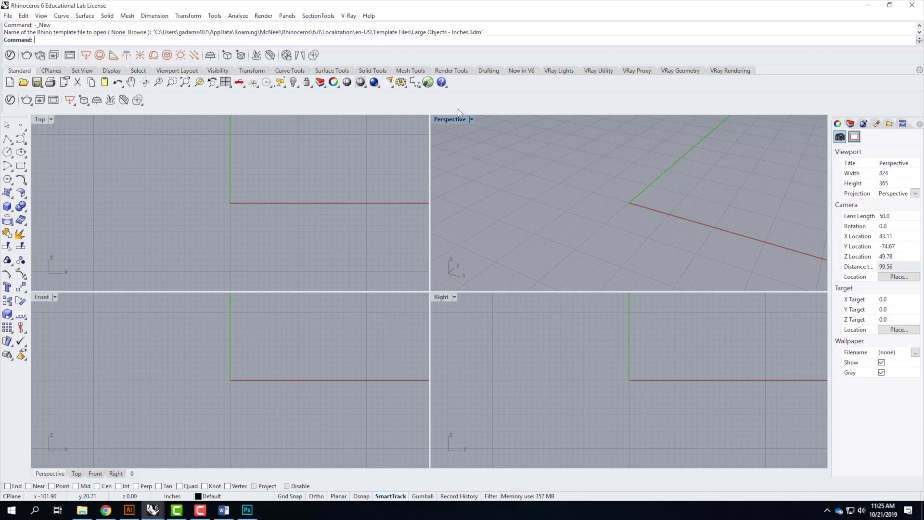
Maximize the Perspective viewport and add a V-Ray infinite plane to the empty scene.
double_click(449, 119)
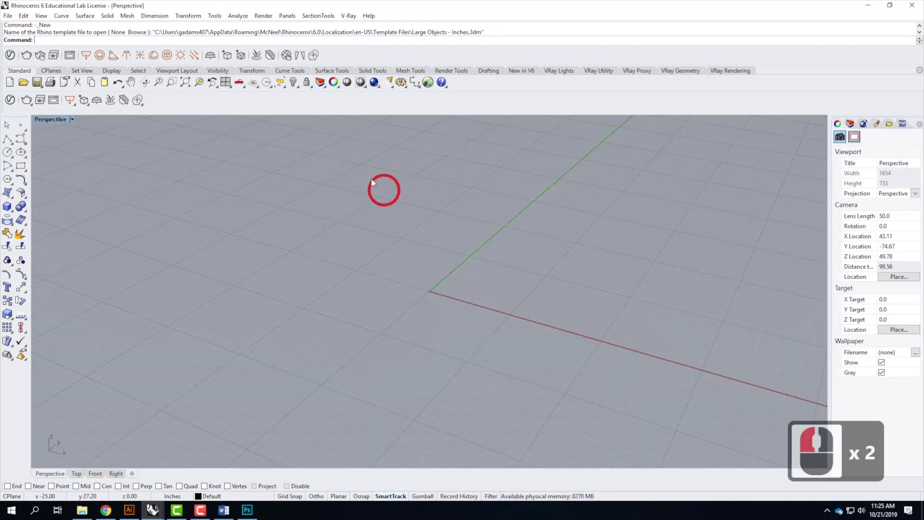
scroll(242, 271, "down", 5)
scroll(242, 271, "down", 5)
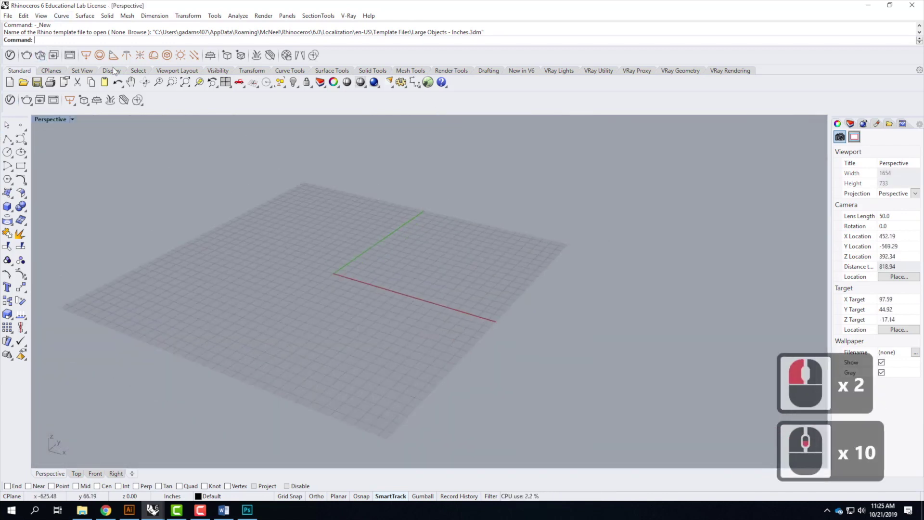
left_click(211, 56)
left_click(381, 232)
scroll(397, 313, "down", 6)
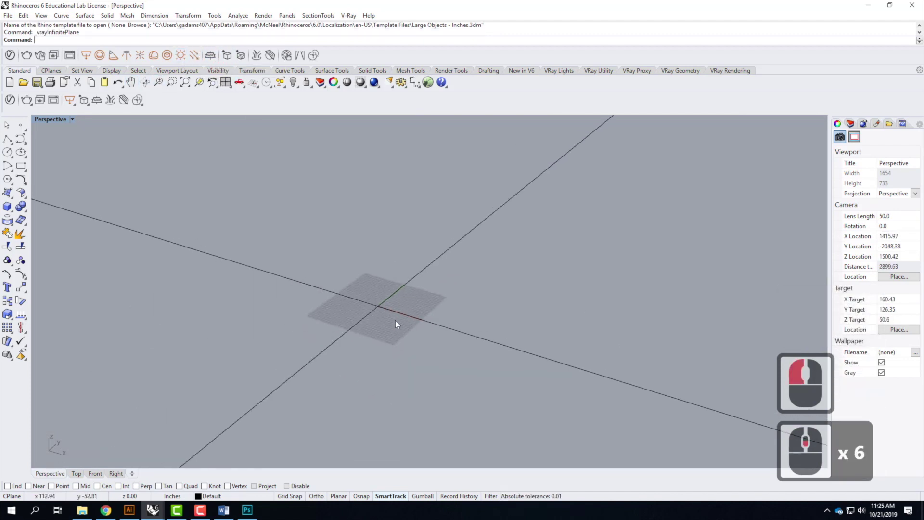
scroll(395, 320, "up", 6)
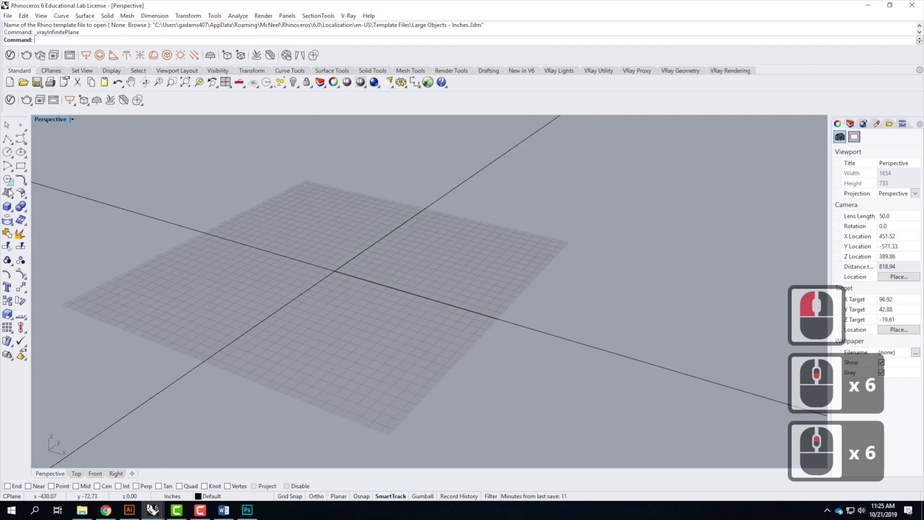
Create a sphere centred at 0,0 with a radius of 4'.
left_click(11, 212)
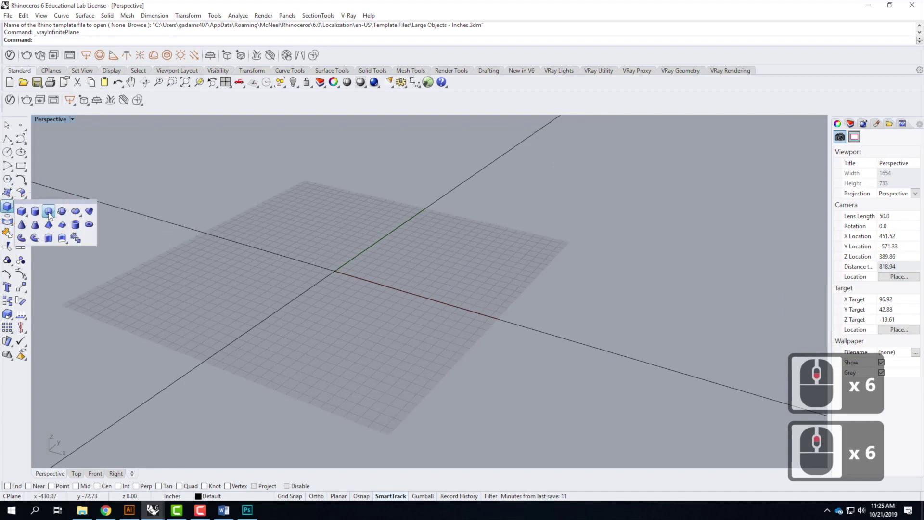
left_click(52, 215)
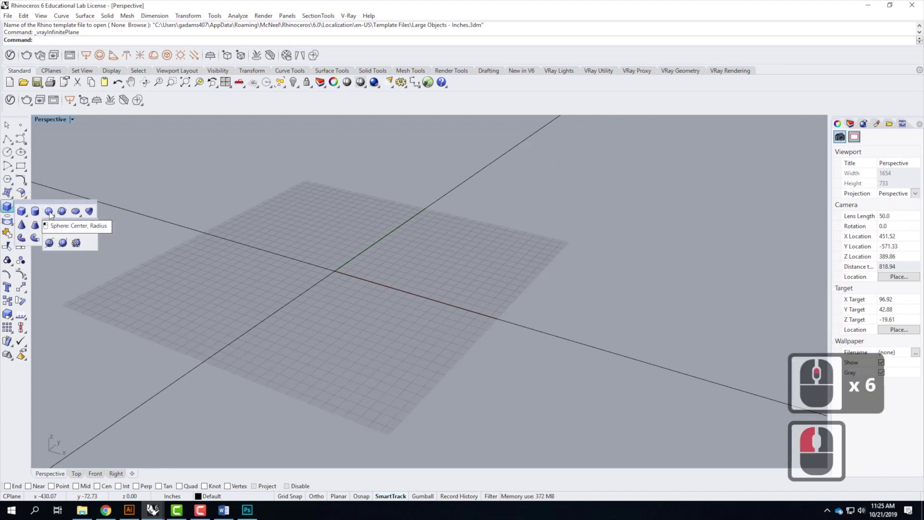
left_click(49, 212)
type("0,0")
key("Return")
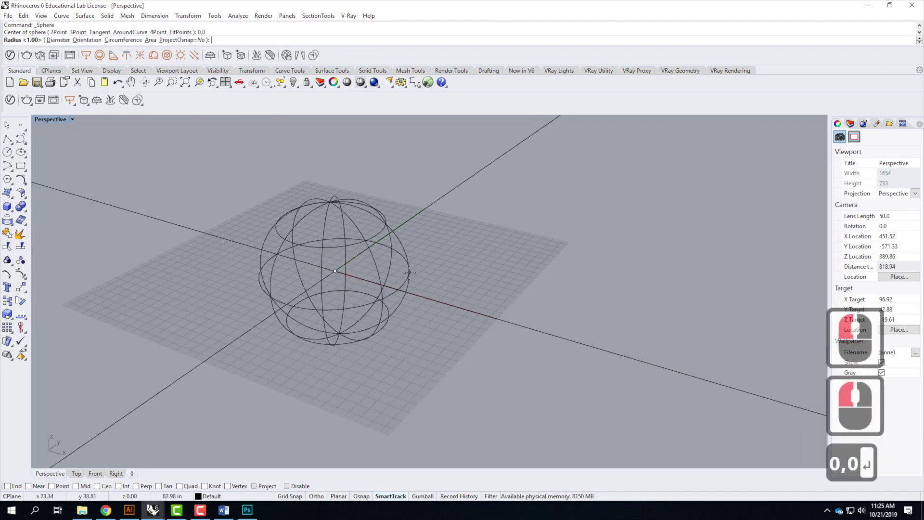
type("4'")
key("Return")
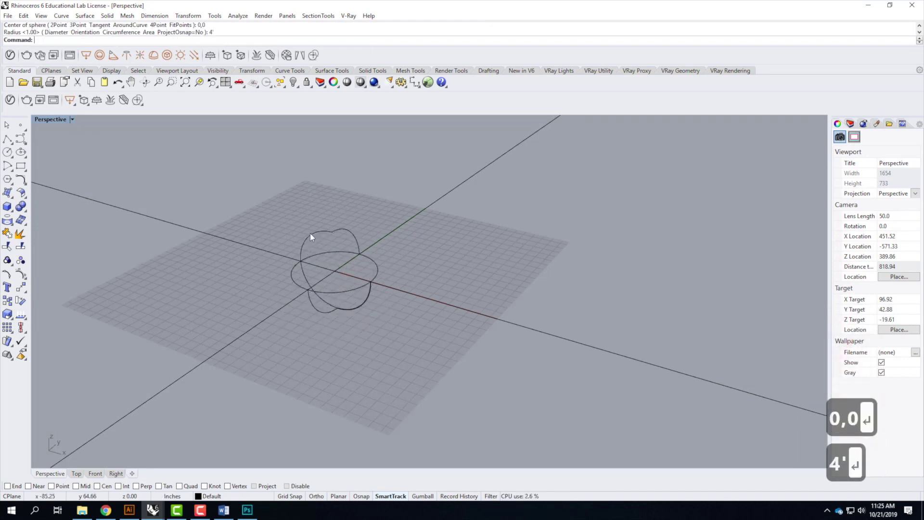
Check the sphere's wireframe display, review the OpenGL view settings in the Rhino options, and close the options.
left_click(355, 234)
left_click(426, 250)
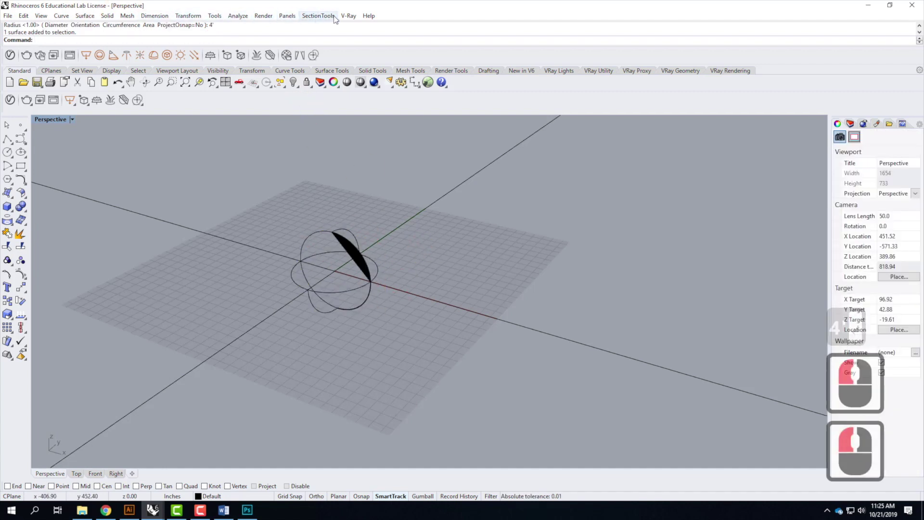
left_click(349, 15)
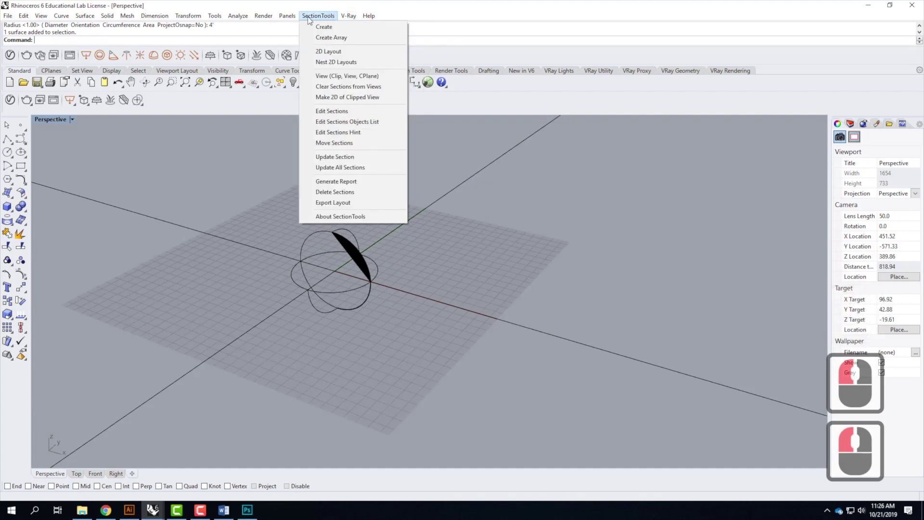
mouse_move(229, 17)
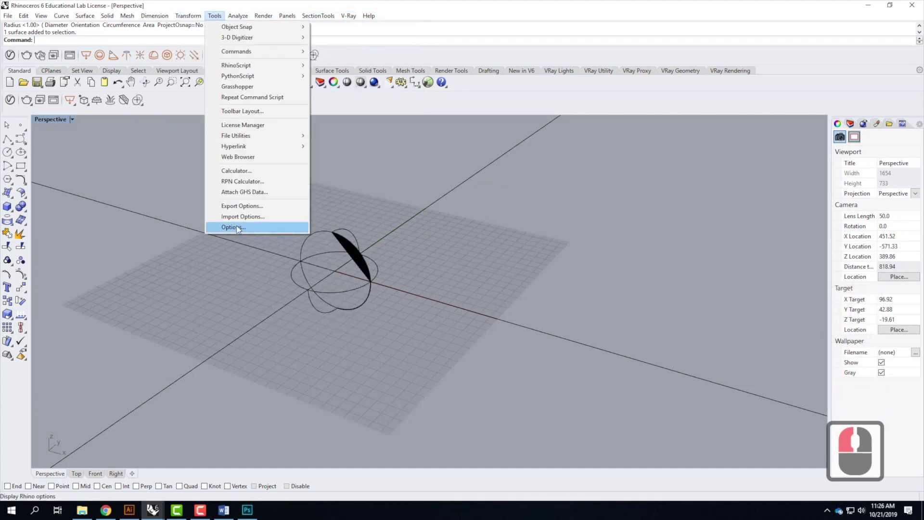
left_click(236, 227)
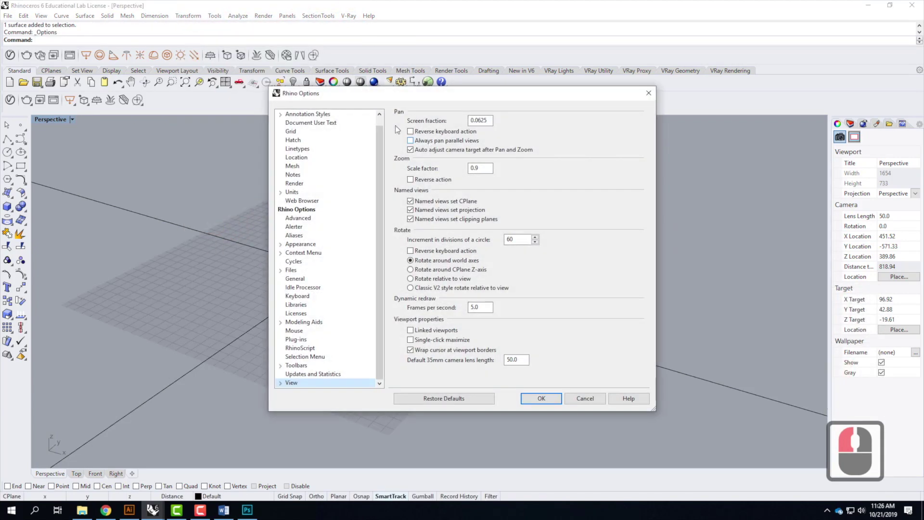
left_click(279, 385)
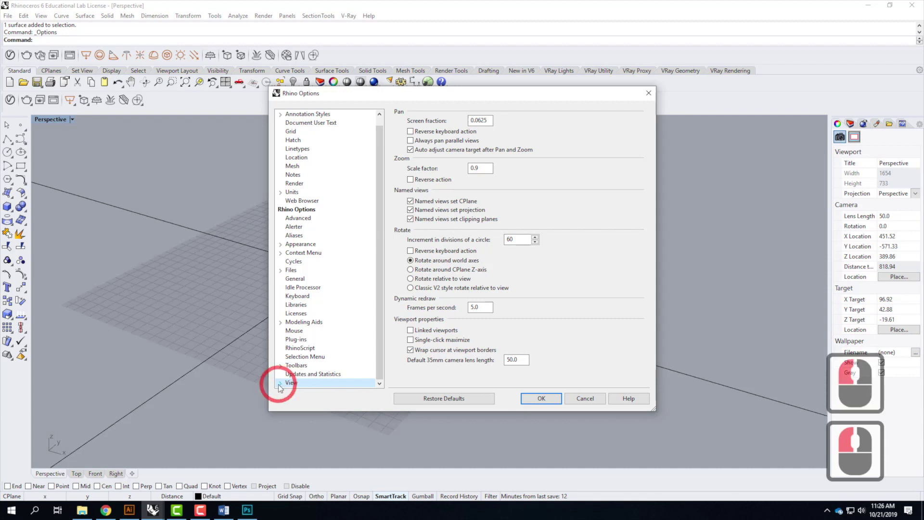
left_click(298, 383)
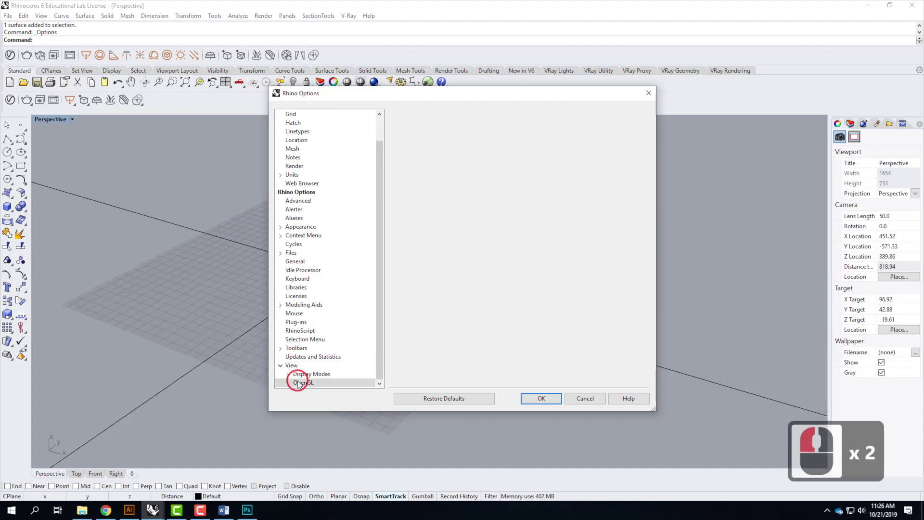
double_click(299, 384)
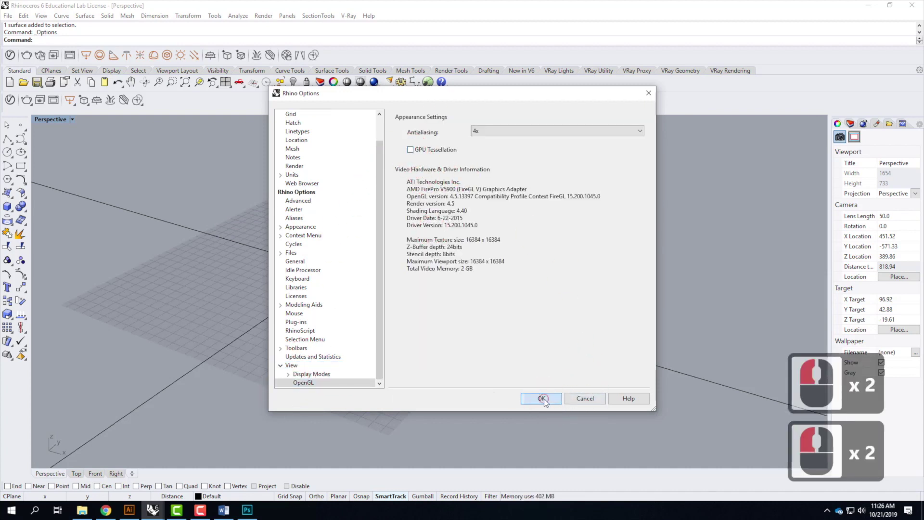
left_click(542, 398)
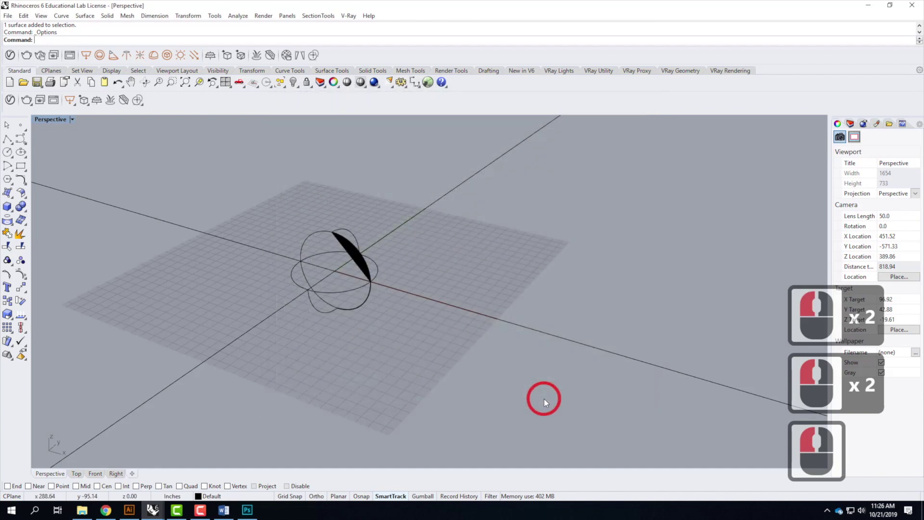
Select the sphere and set the Perspective viewport's display mode to Shaded.
left_click(344, 236)
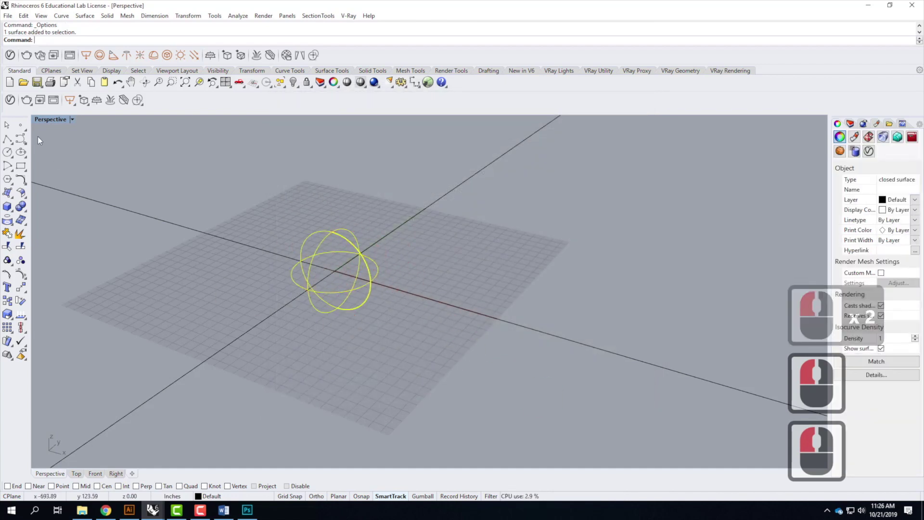
left_click(73, 123)
left_click(72, 150)
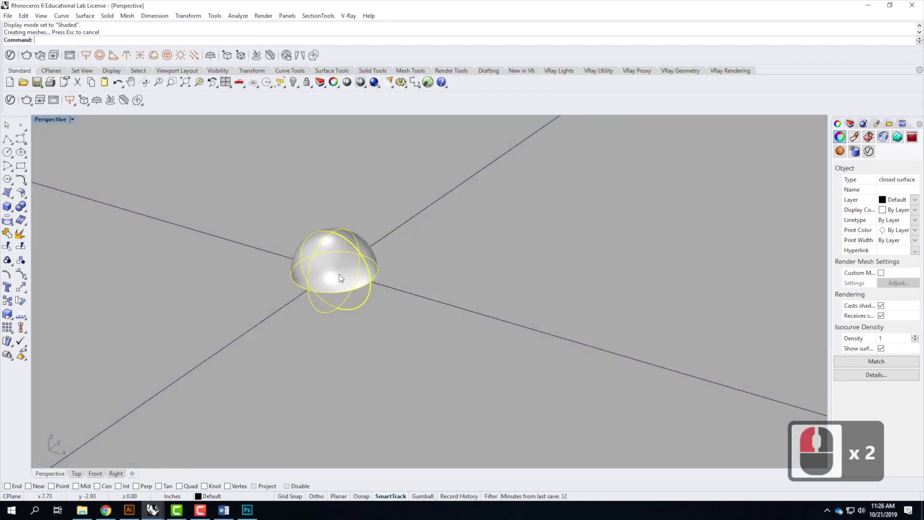
Move the selected sphere 2' straight up with the Move command's Vertical option.
type("move")
key("Return")
type("v")
key("Return")
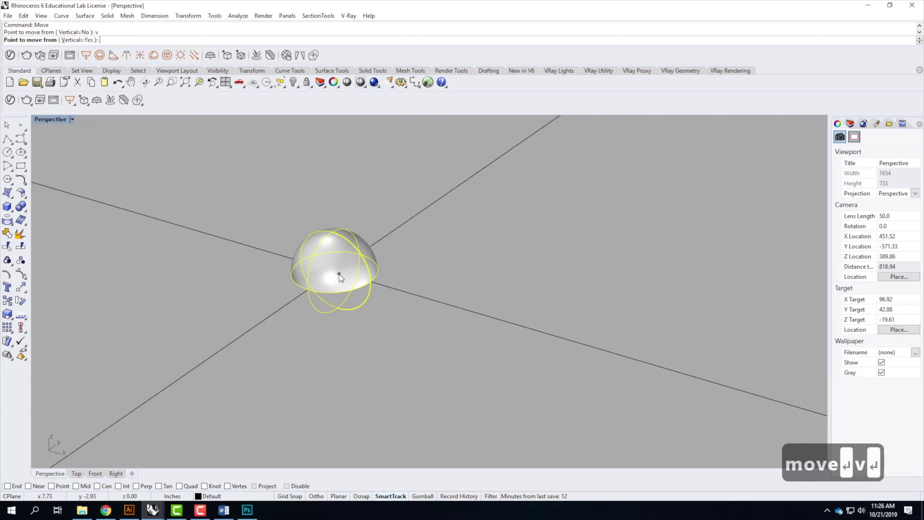
left_click(383, 290)
type("2'")
key("Return")
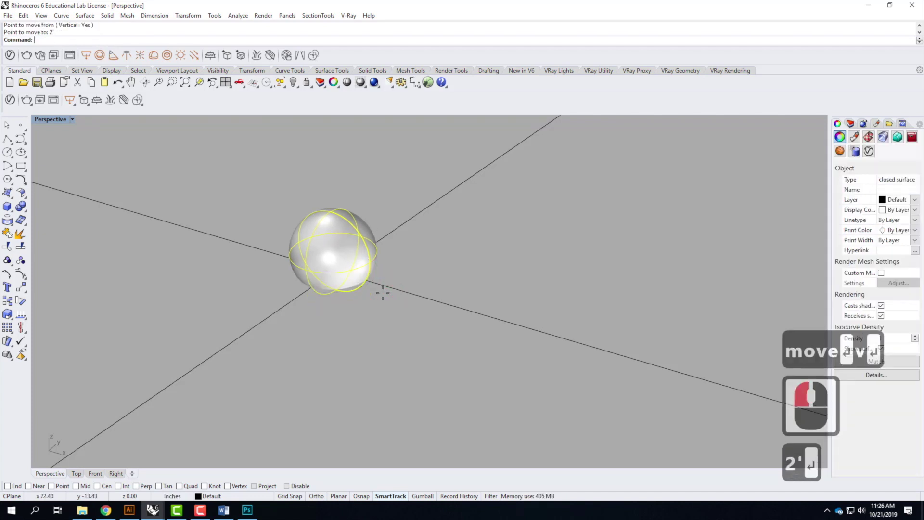
Repeat the vertical move to raise the sphere another 2' so it rests on the infinite plane.
right_click(370, 291)
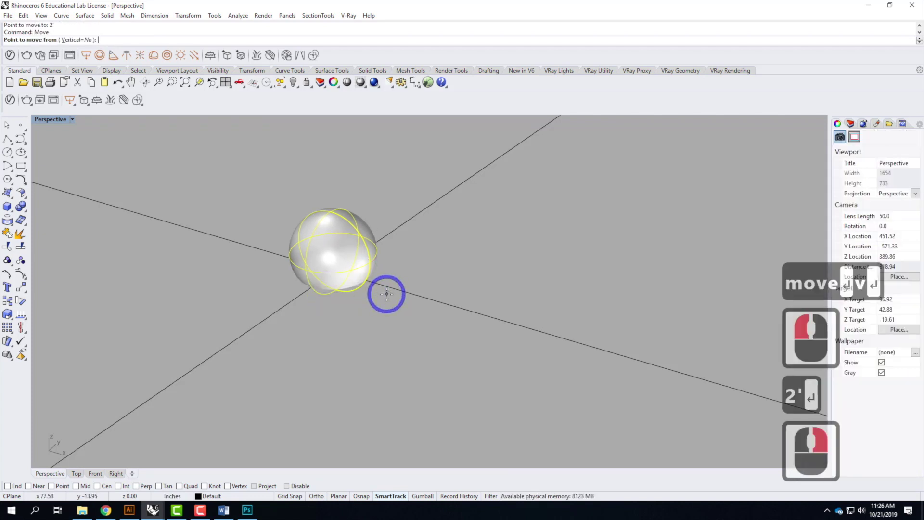
type("v")
key("Return")
left_click(387, 294)
type("2'")
key("Return")
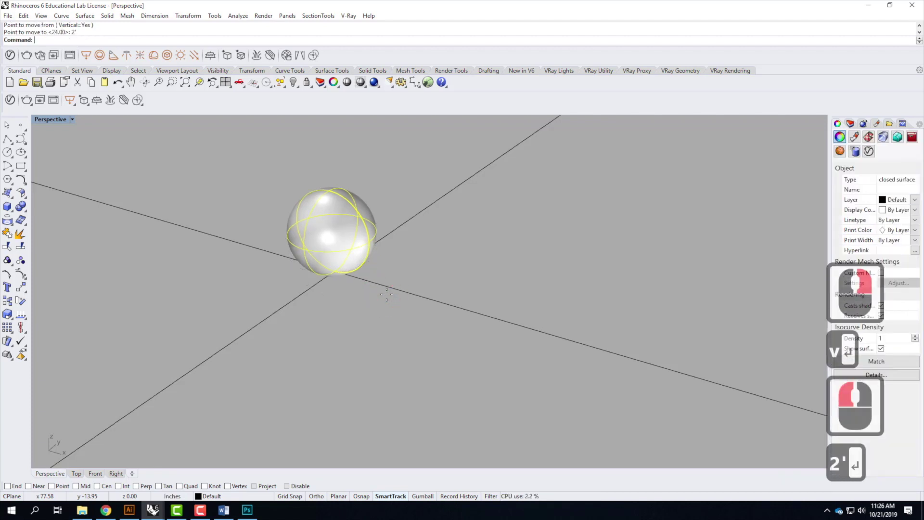
Set a low, closer Perspective view of the sphere and select the infinite plane beneath it.
right_click_drag(417, 299, 377, 231)
scroll(313, 189, "up", 2)
left_click(183, 275)
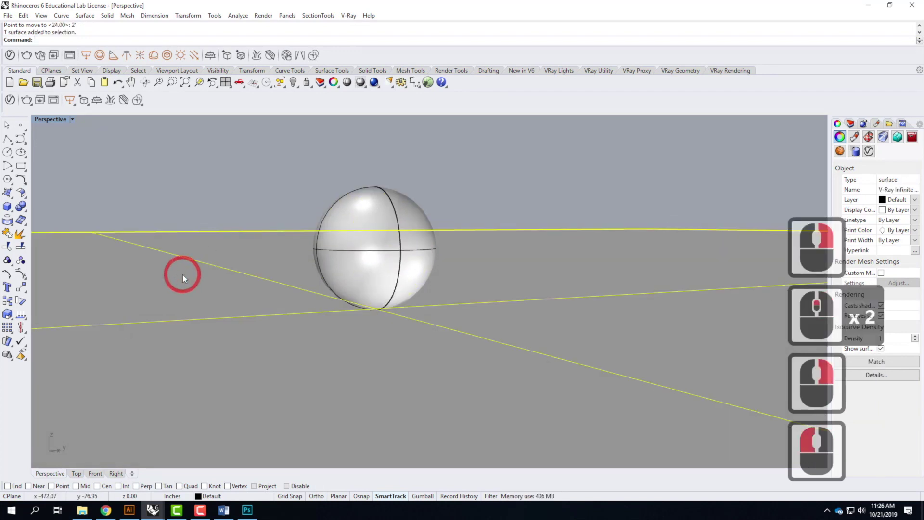
Select the sphere and open the Metal category of the material library in the V-Ray Asset Editor.
left_click(367, 203)
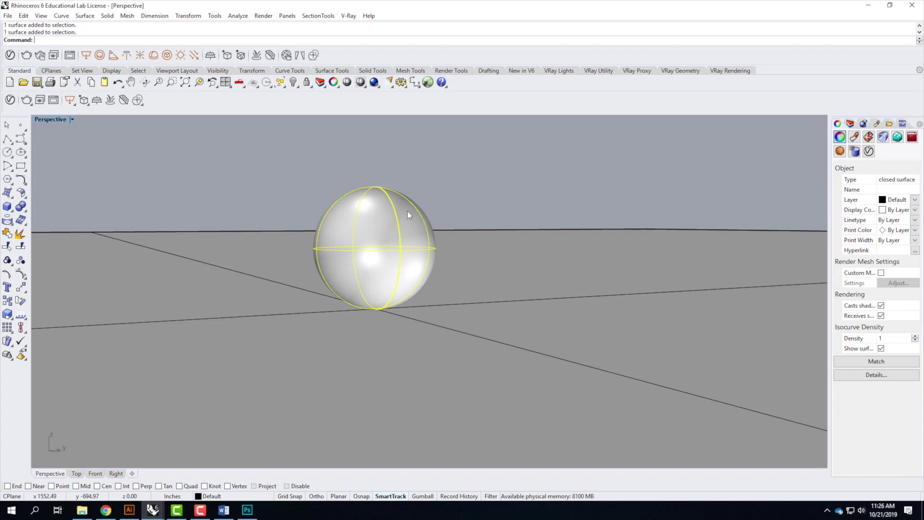
left_click(10, 100)
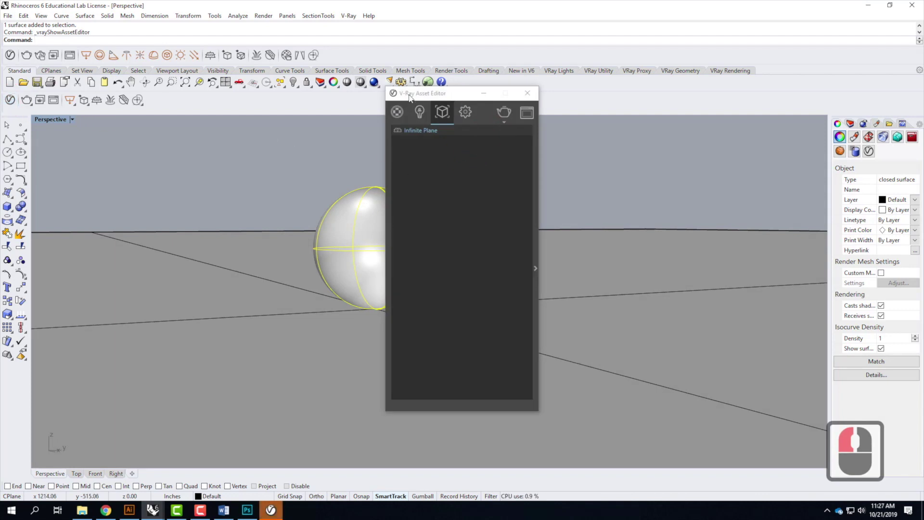
left_click(397, 112)
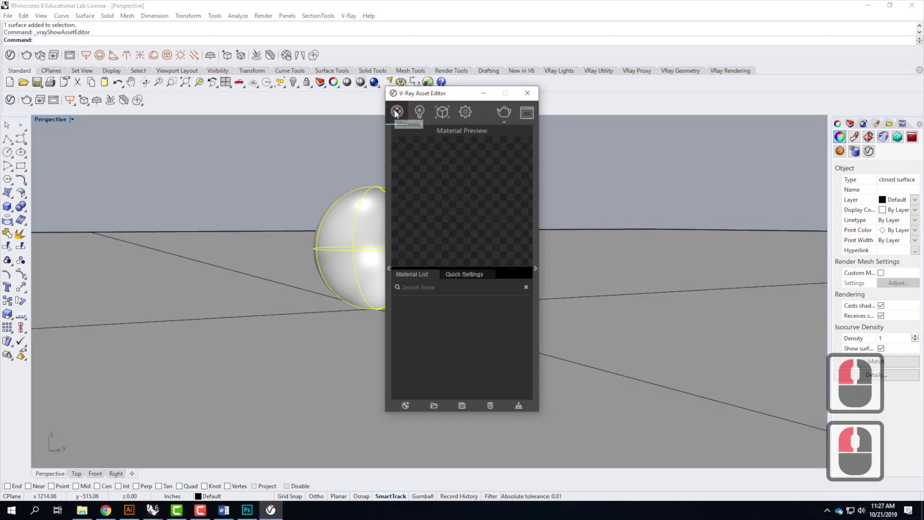
left_click(390, 269)
left_click(397, 229)
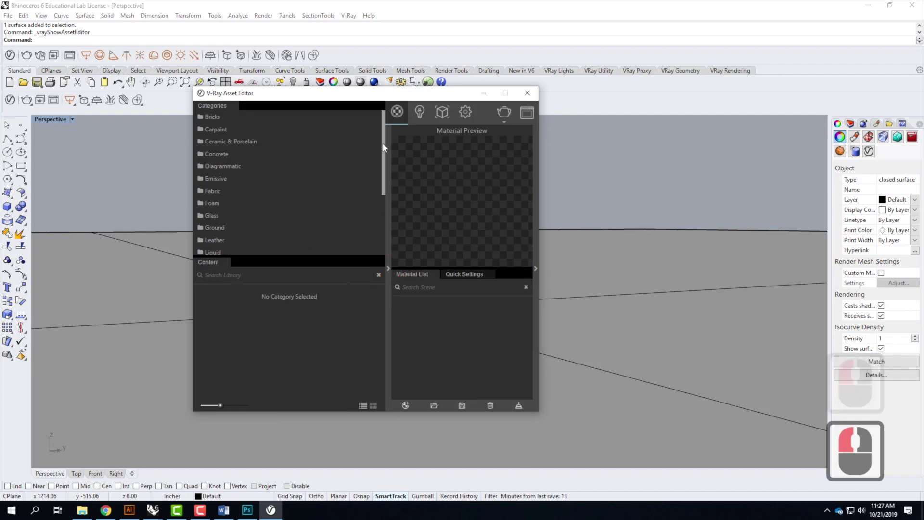
scroll(236, 228, "down", 2)
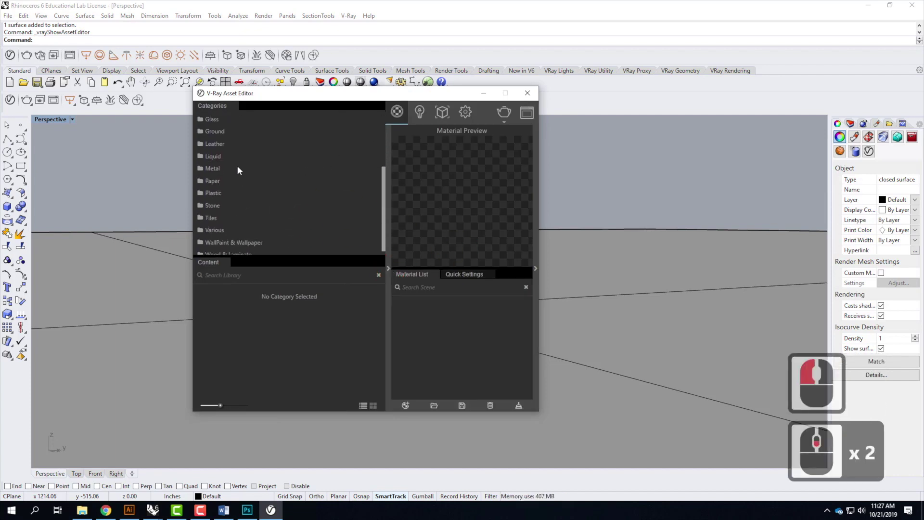
double_click(212, 169)
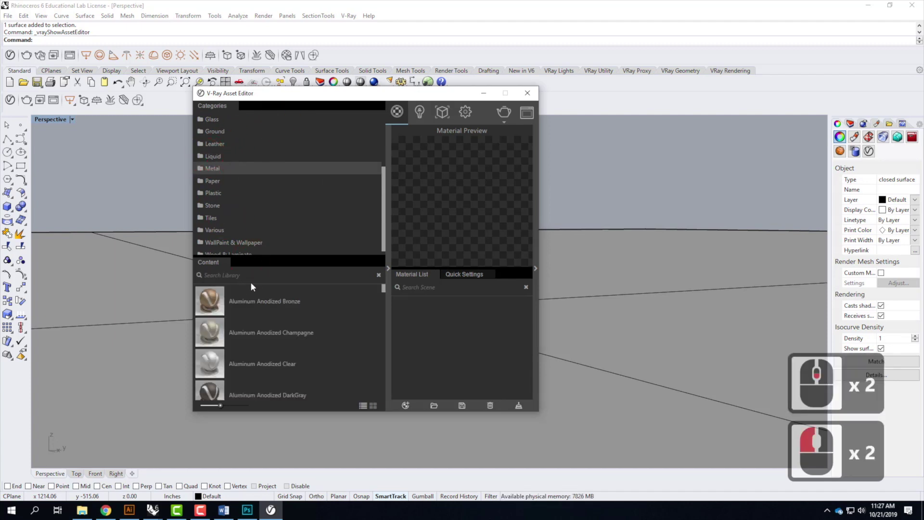
Add the Chrome Polished metal from the library to the scene's material list.
scroll(265, 340, "down", 6)
scroll(267, 341, "up", 2)
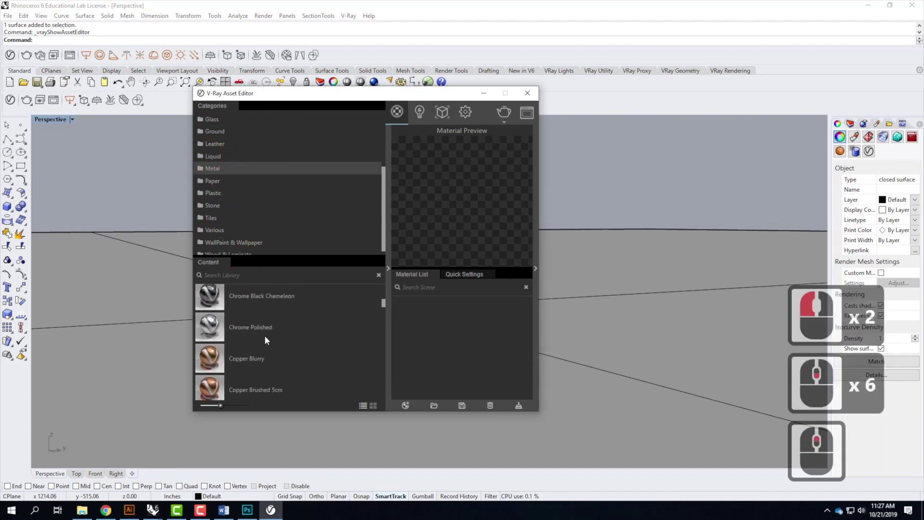
scroll(269, 341, "down", 2)
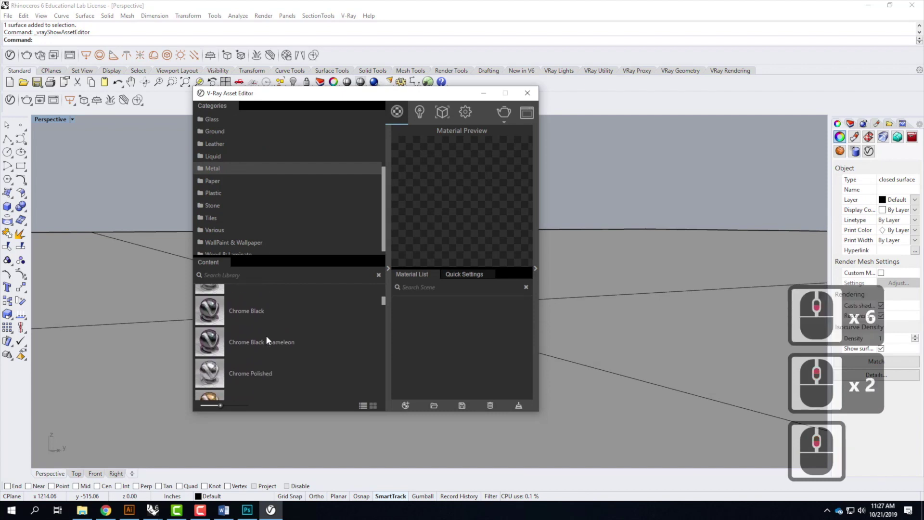
left_click(219, 326)
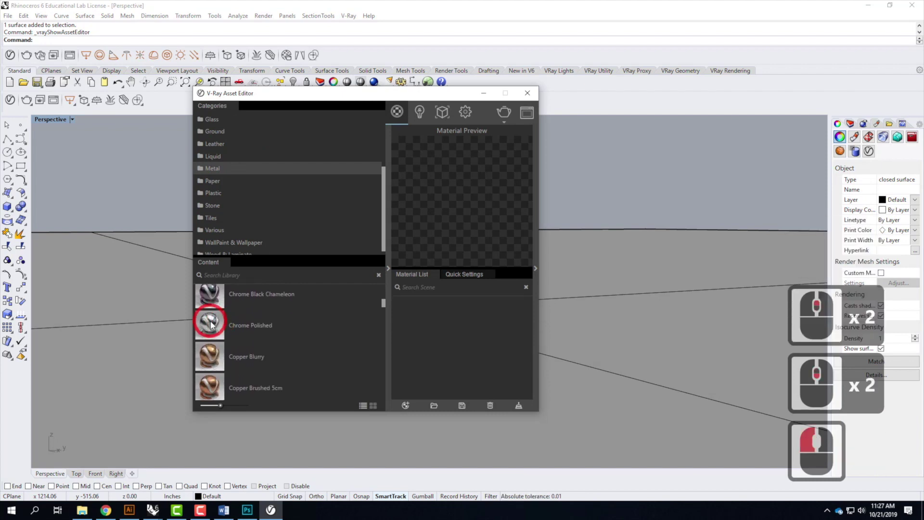
left_click_drag(216, 327, 436, 332)
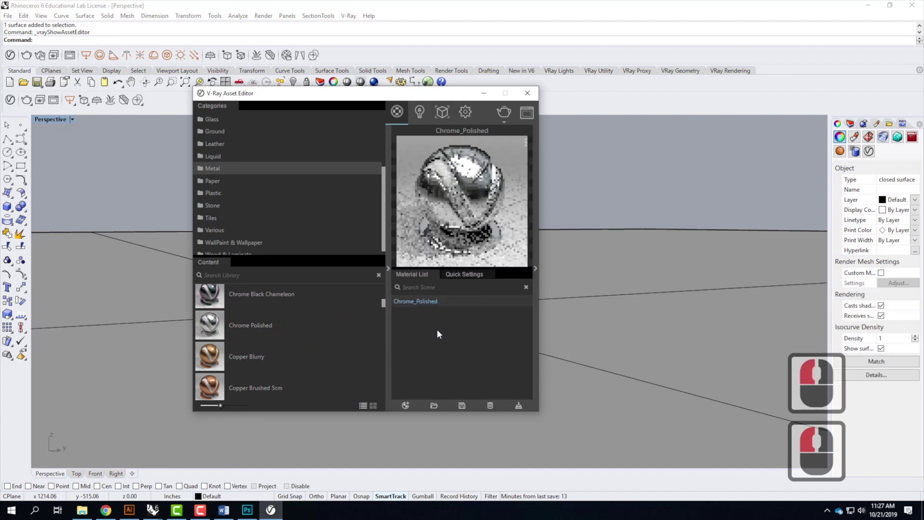
Apply the Chrome_Polished material to the selected sphere, close the Asset Editor, and deselect the sphere.
right_click(442, 302)
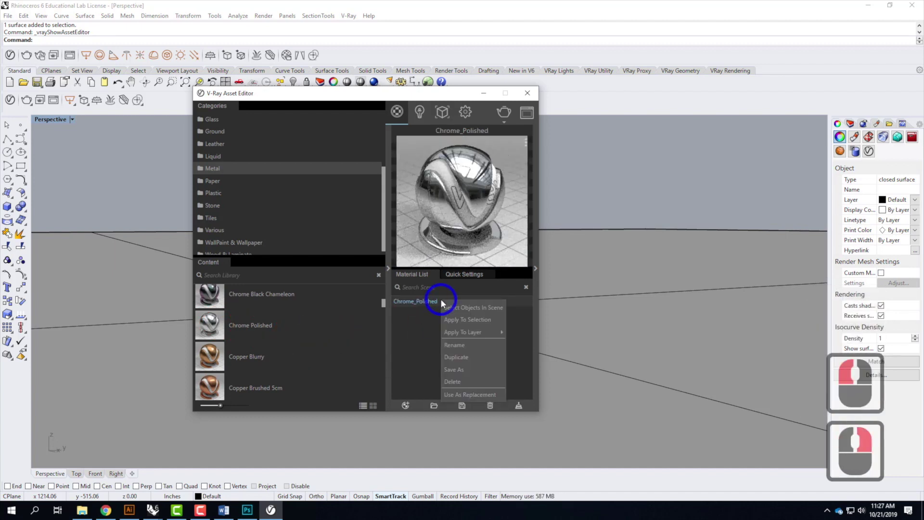
left_click(484, 319)
left_click(528, 92)
left_click(392, 231)
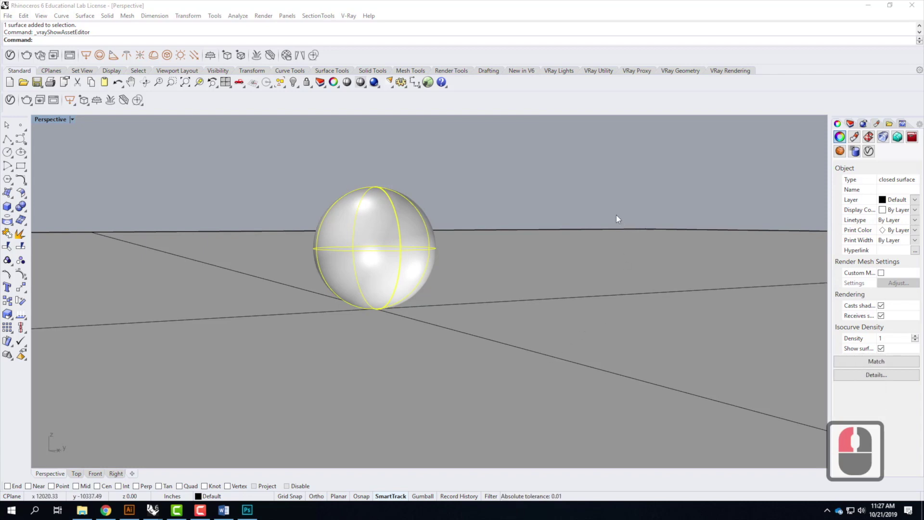
left_click(484, 176)
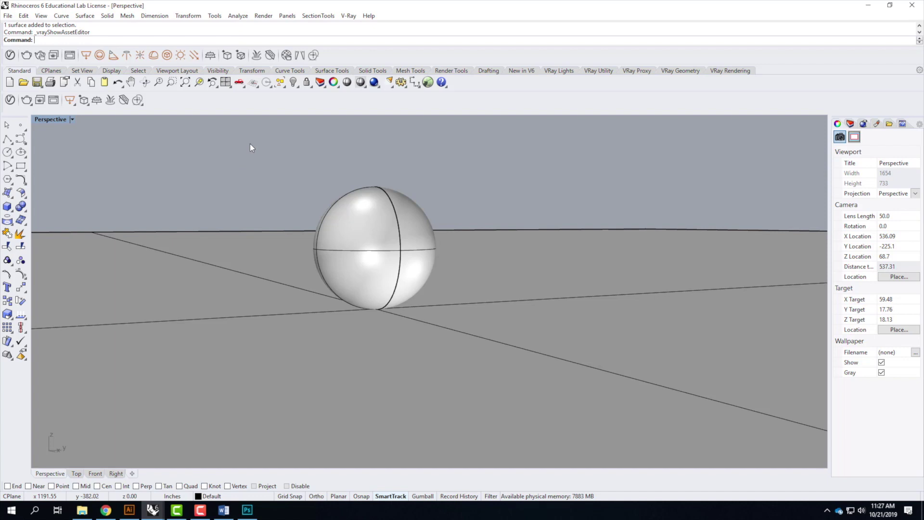
Start a V-Ray sunlight and set its location to San Francisco, CA, USA in the Sun Angle Calculator.
left_click(182, 56)
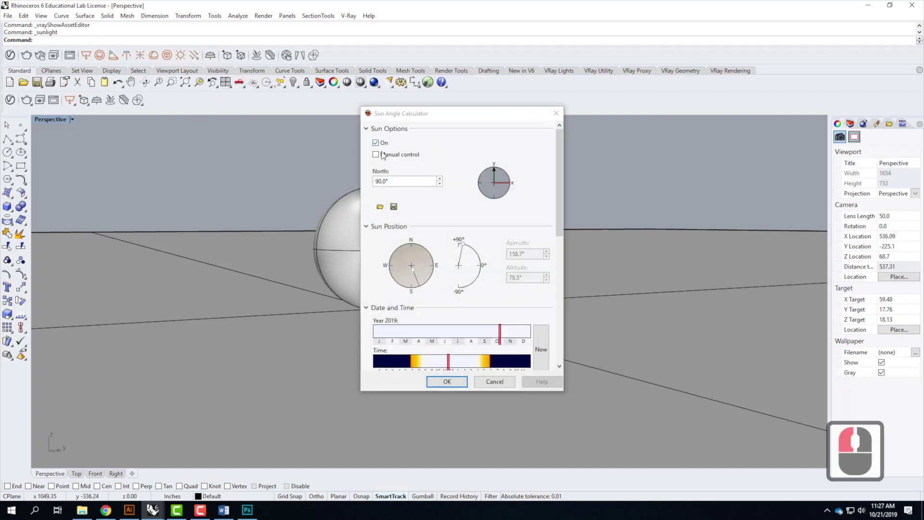
left_click_drag(559, 161, 561, 332)
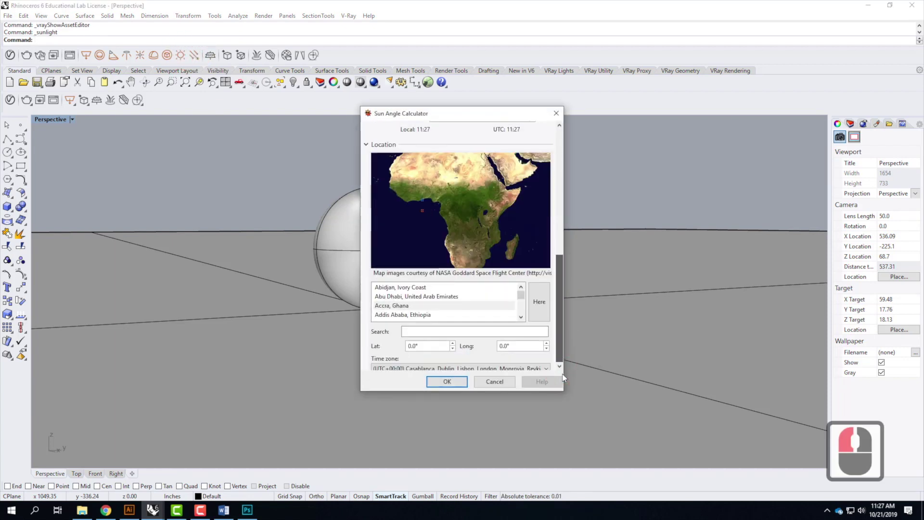
left_click(424, 323)
type("san fran")
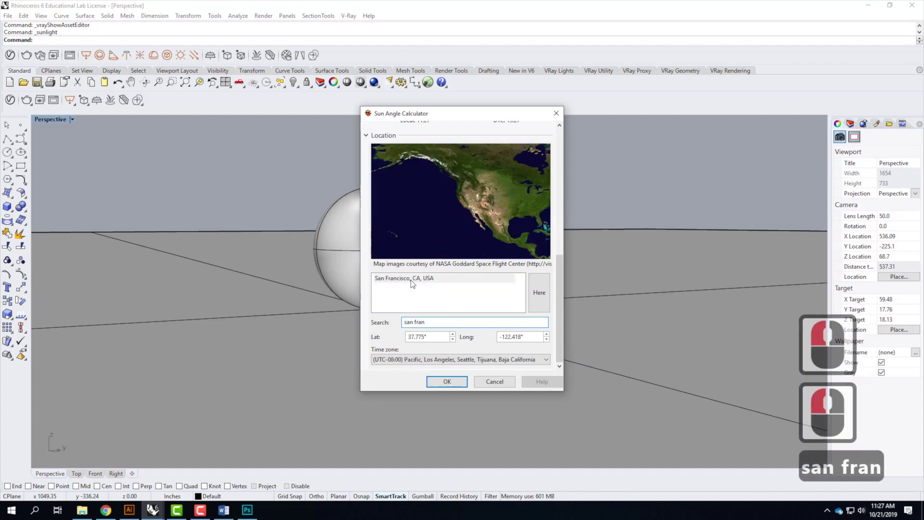
left_click(411, 284)
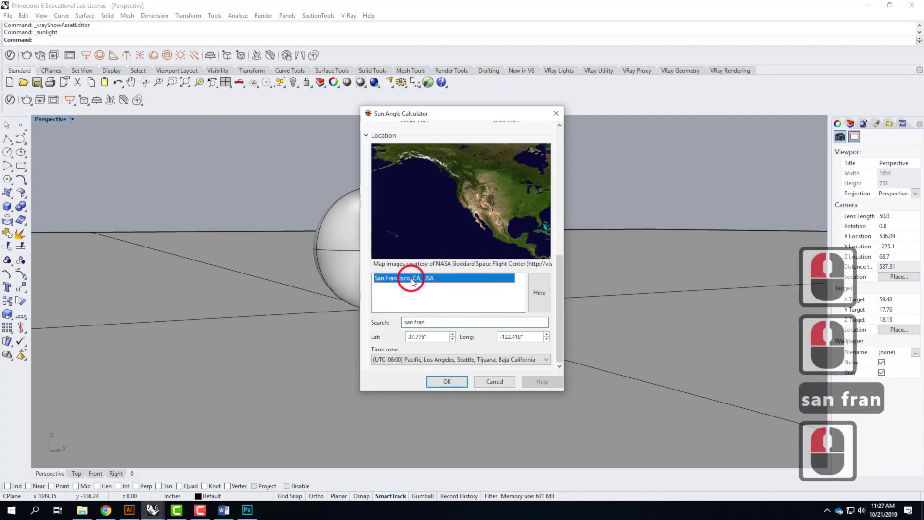
Set the sun's time to about 7:48 AM, enable daylight saving, and accept the sun settings.
mouse_move(559, 274)
left_mouse_down()
mouse_move(565, 198)
mouse_move(476, 197)
mouse_move(475, 188)
left_mouse_up()
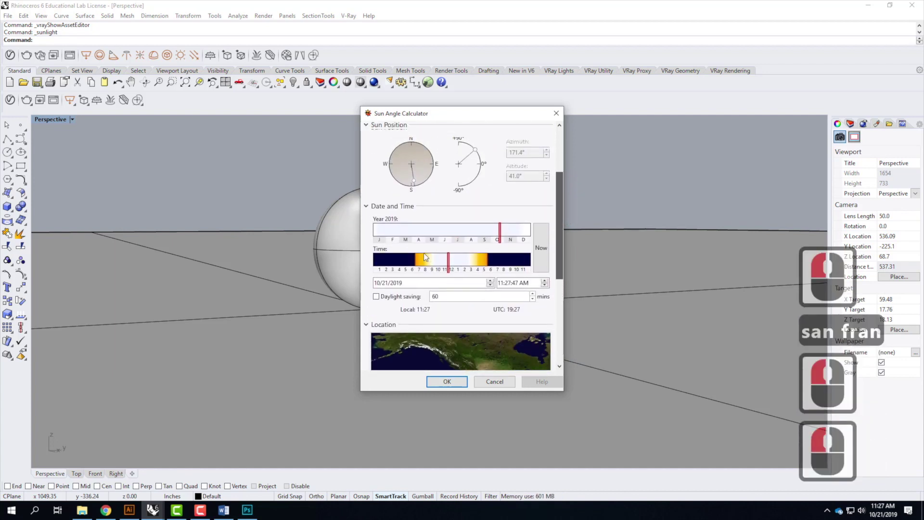
left_click(425, 273)
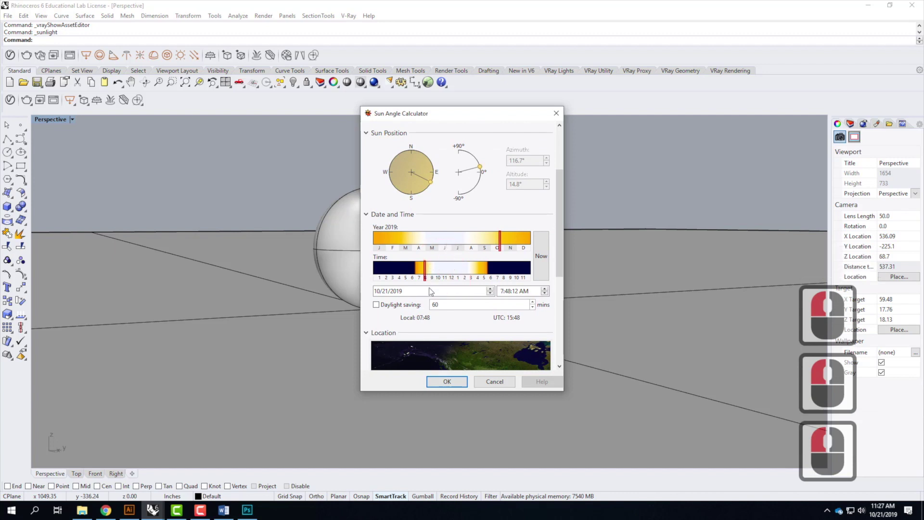
left_click(376, 304)
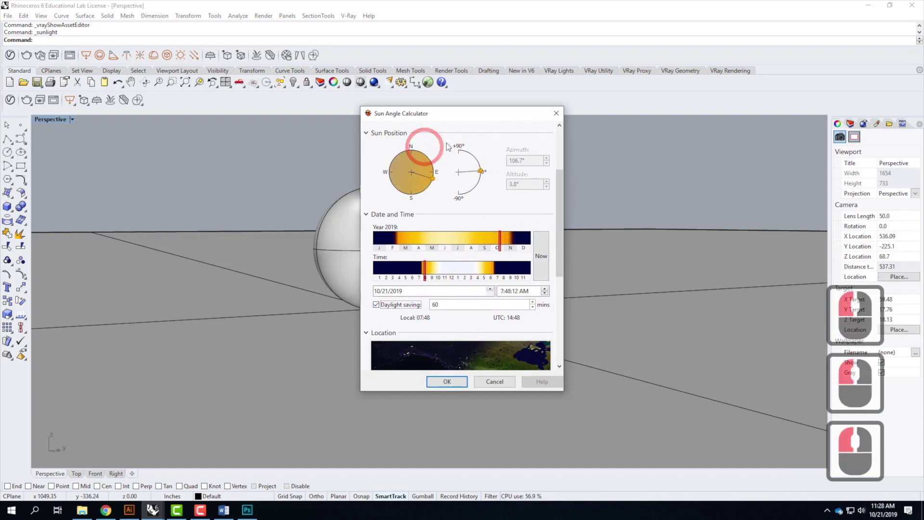
left_click(448, 381)
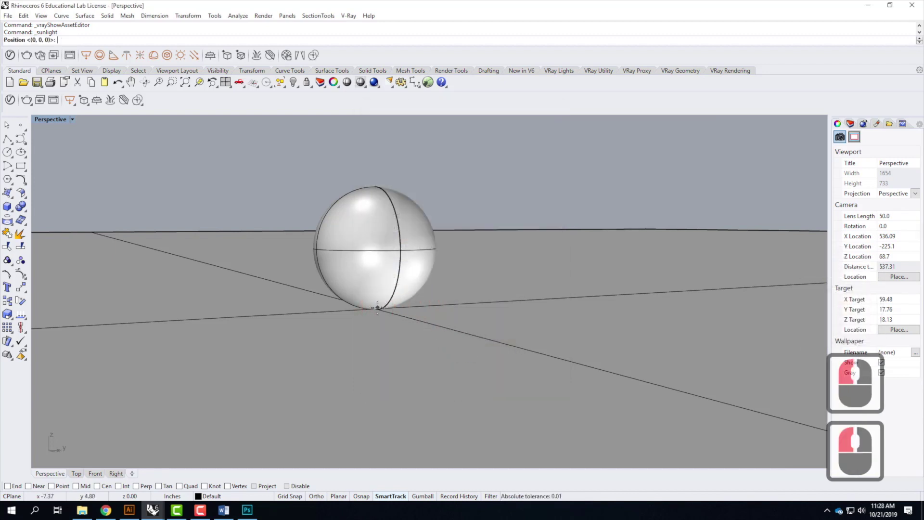
Place the sunlight at 0,0,0 and select it beneath the sphere.
type("0,0,0")
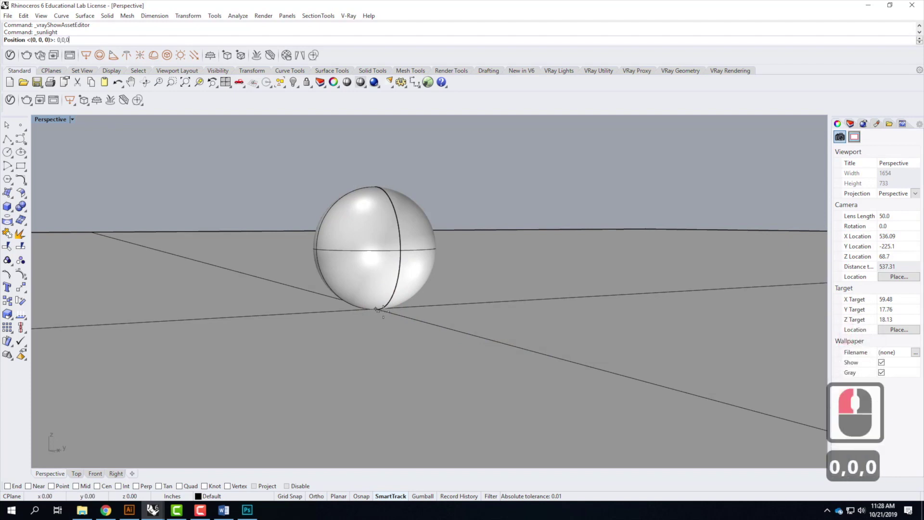
key("Return")
left_click(374, 313)
left_click(421, 354)
right_click_drag(400, 338, 499, 329)
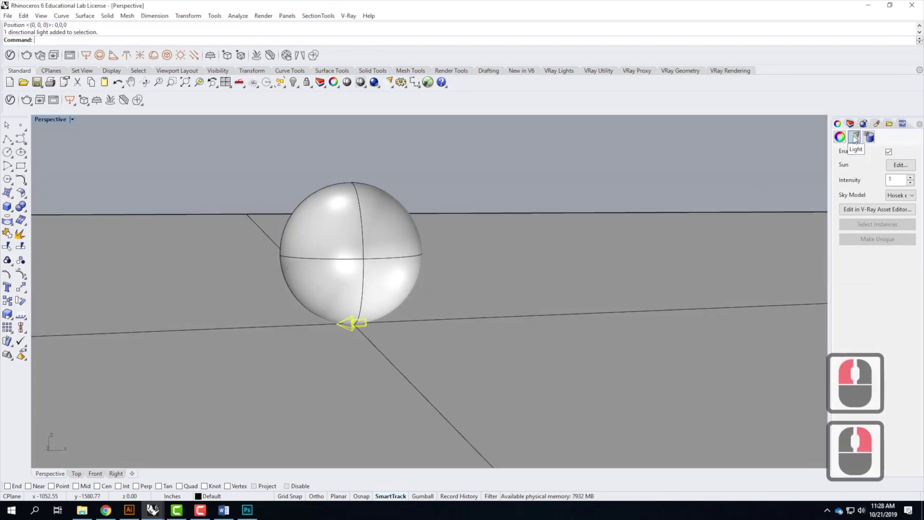
Edit the selected sun, turn off manual control, and set its location to San Francisco, CA, USA.
left_click(900, 165)
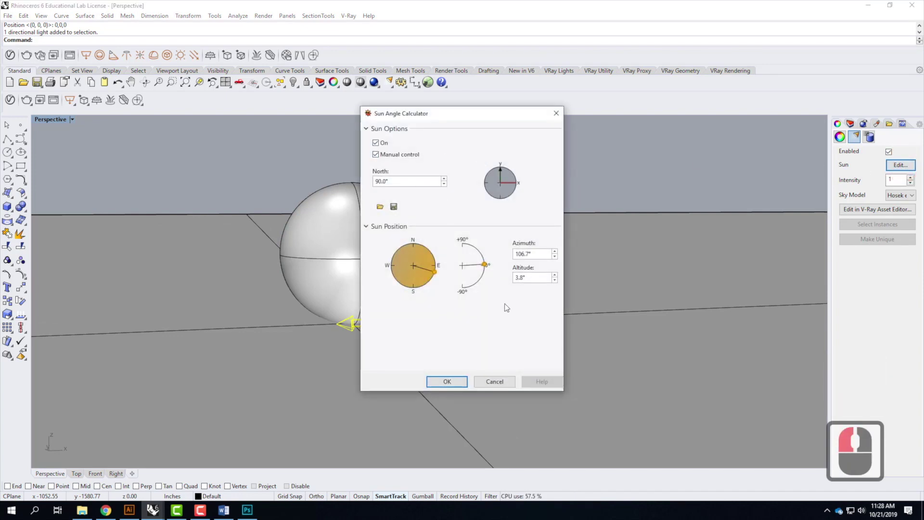
left_click(376, 155)
left_click_drag(559, 174, 561, 366)
double_click(434, 323)
type("sa")
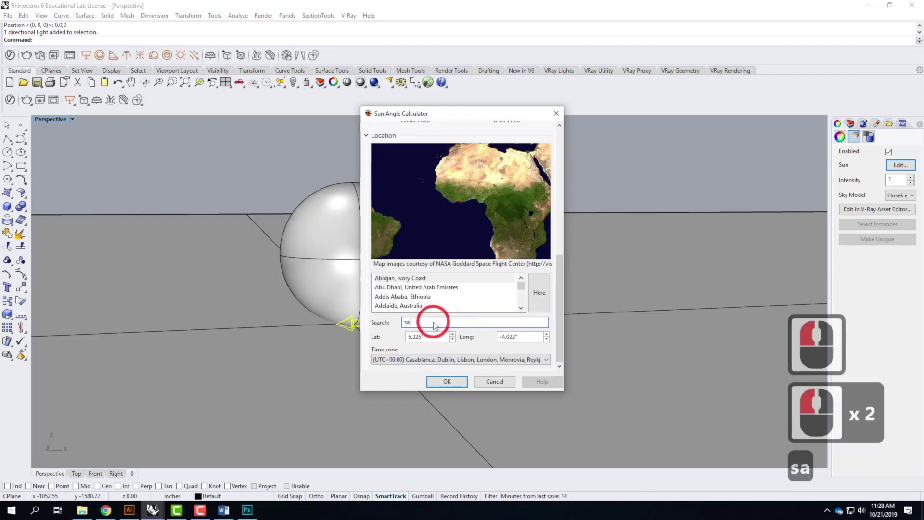
type("n")
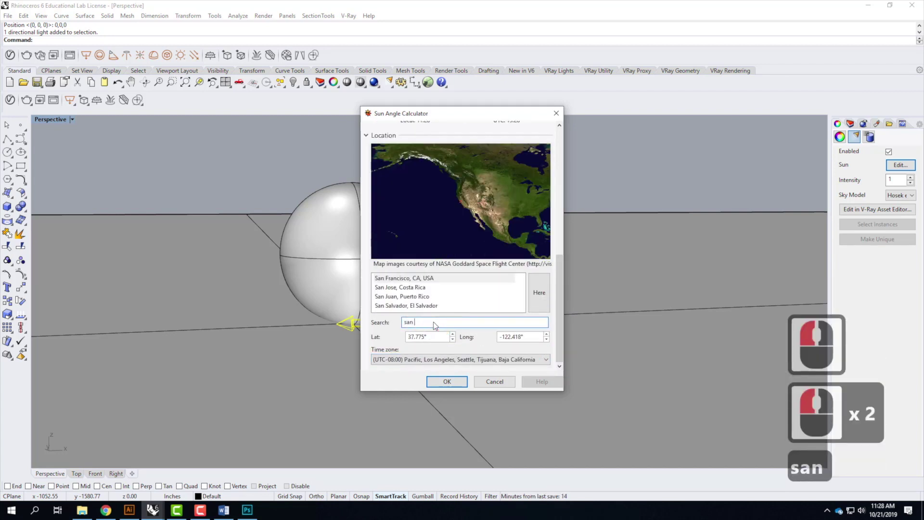
left_click(428, 279)
Enable daylight saving for the sun, set its time to about 10:27 AM, and accept the settings.
left_click_drag(558, 282, 570, 192)
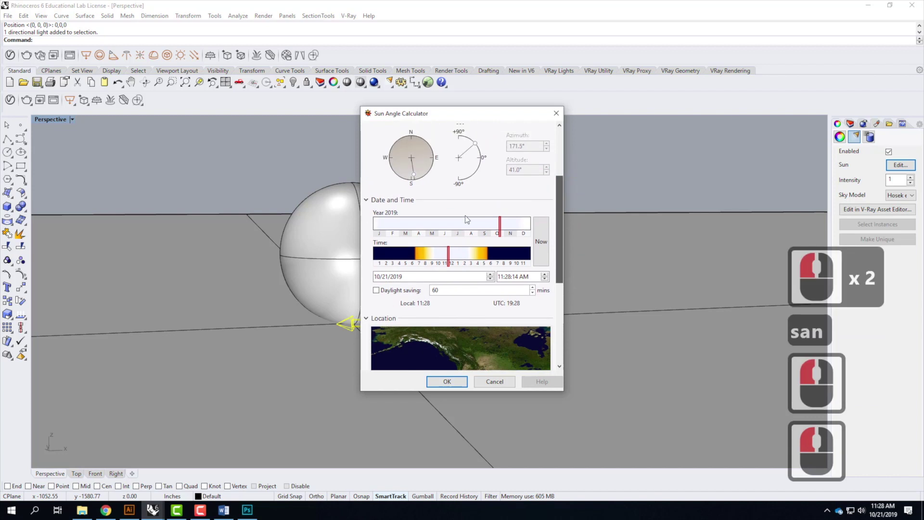
scroll(467, 220, "up", 3)
left_click(377, 356)
left_click(438, 323)
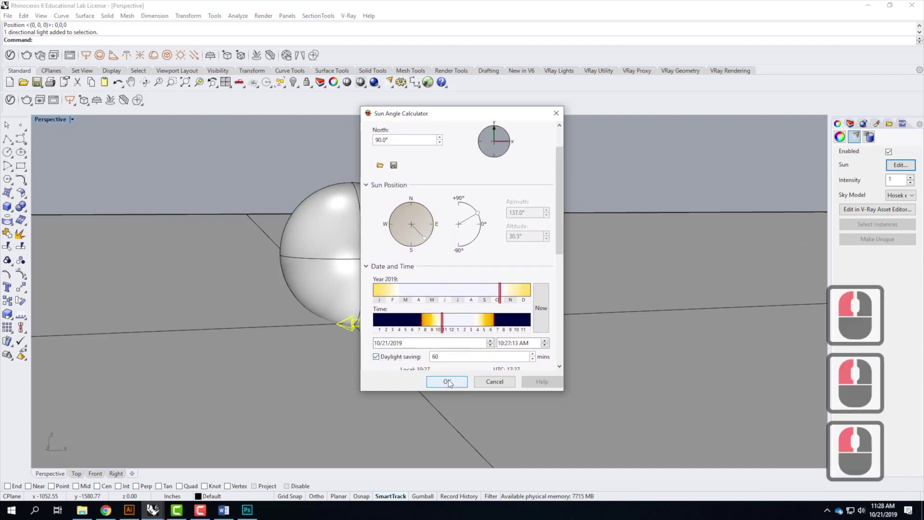
left_click(447, 381)
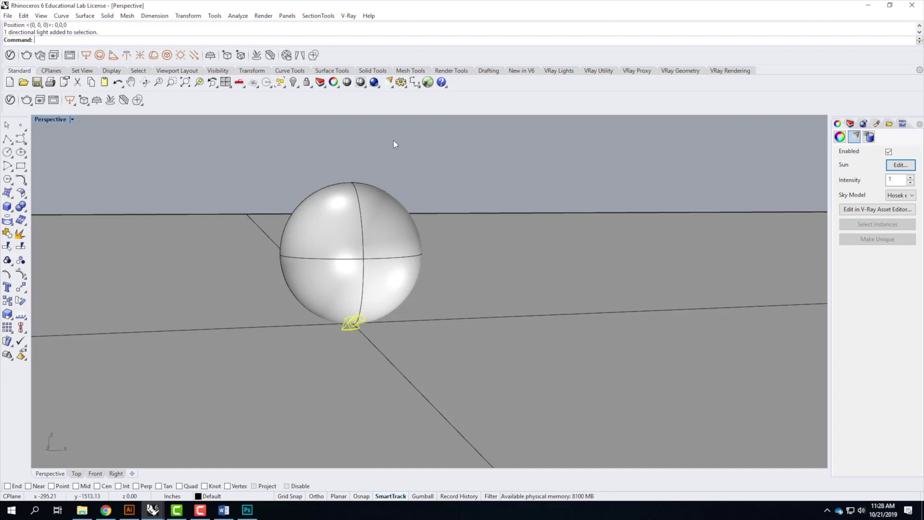
Open the render settings in the V-Ray Asset Editor and expand the Environment section.
left_click(10, 100)
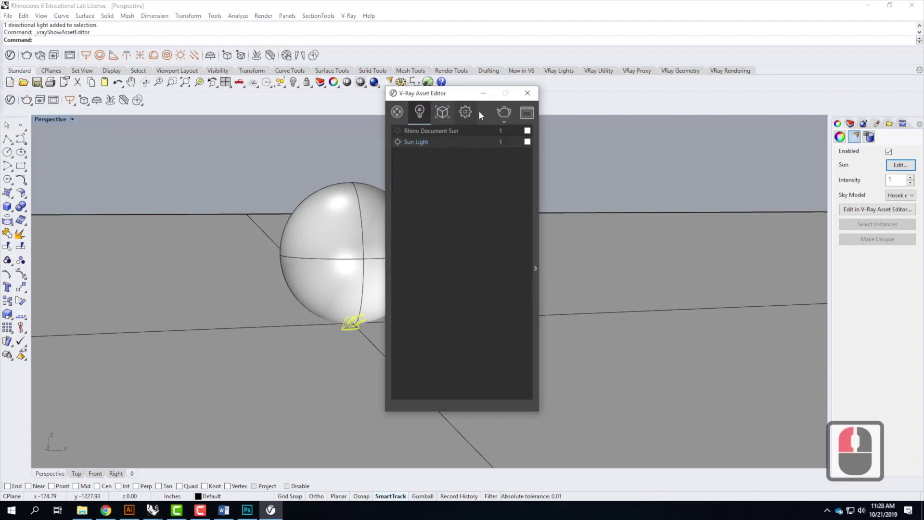
left_click(465, 114)
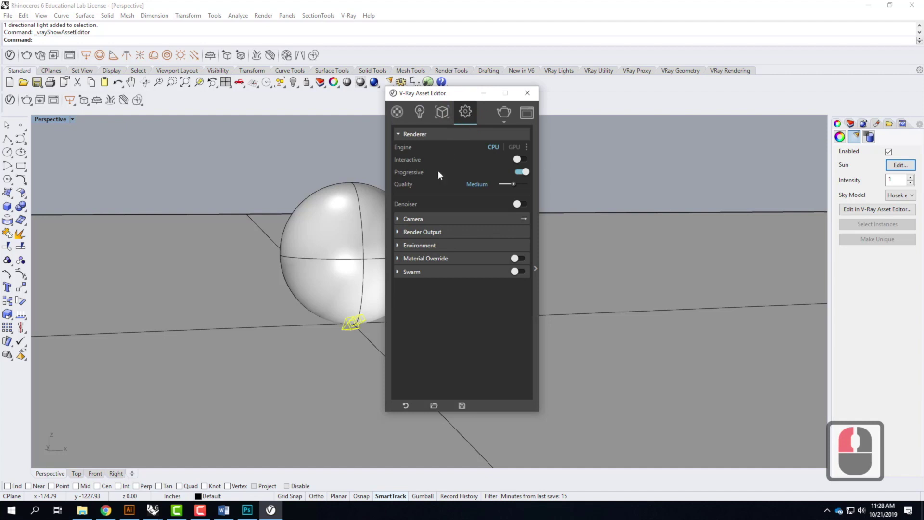
left_click(397, 246)
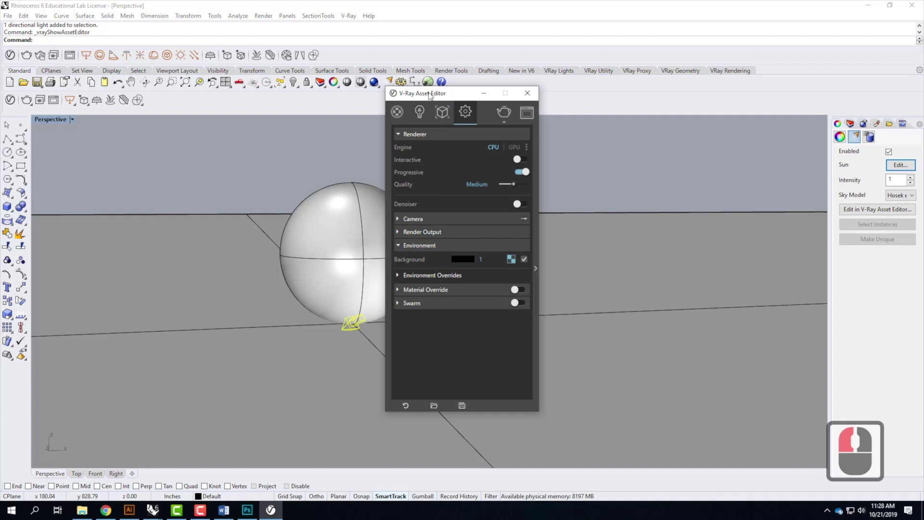
left_click_drag(425, 92, 274, 86)
left_click(239, 256)
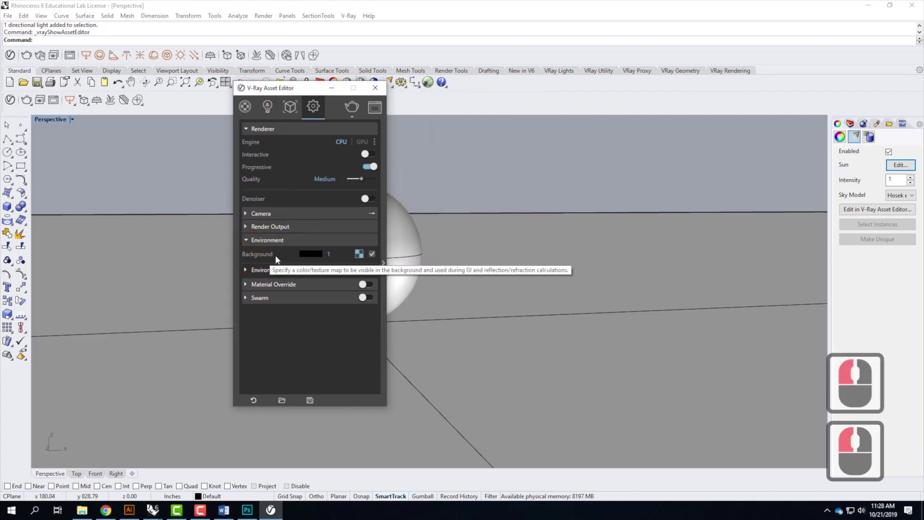
Inspect the bitmap currently assigned to the environment background and return to the render settings.
left_click(359, 255)
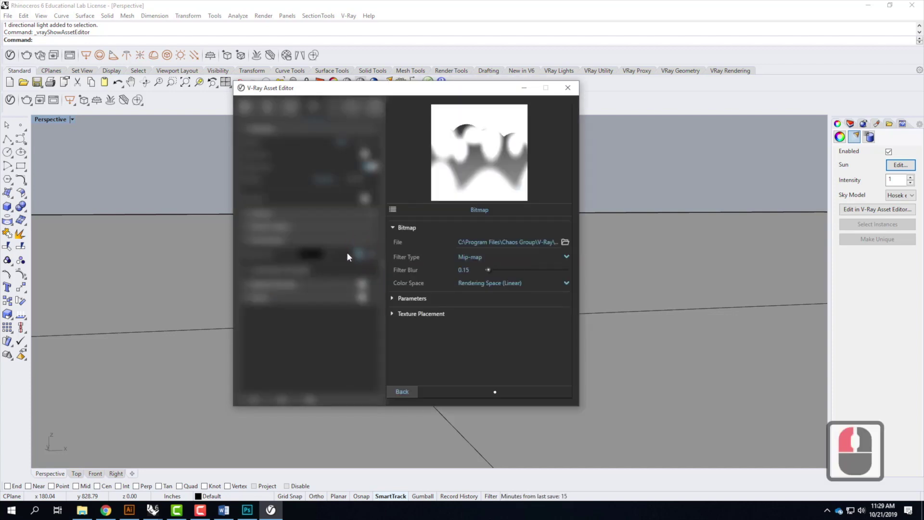
left_click(409, 392)
left_click(359, 253)
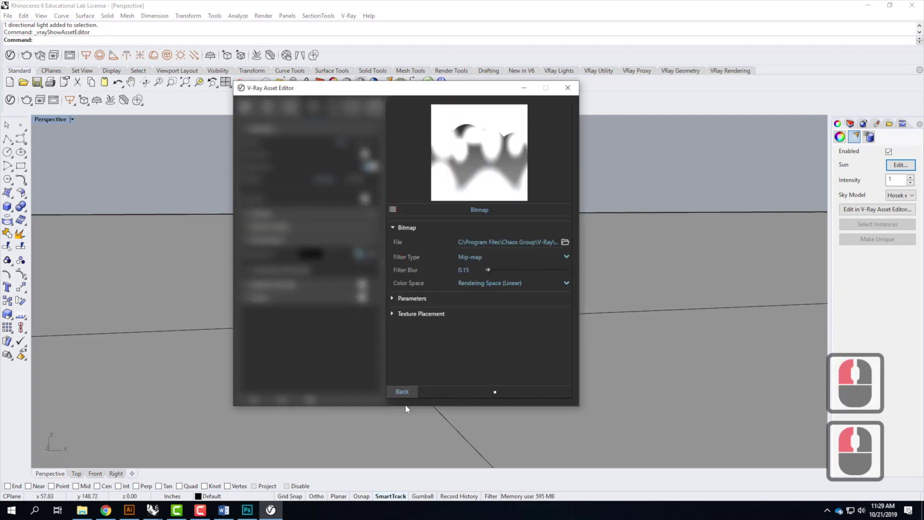
left_click(404, 391)
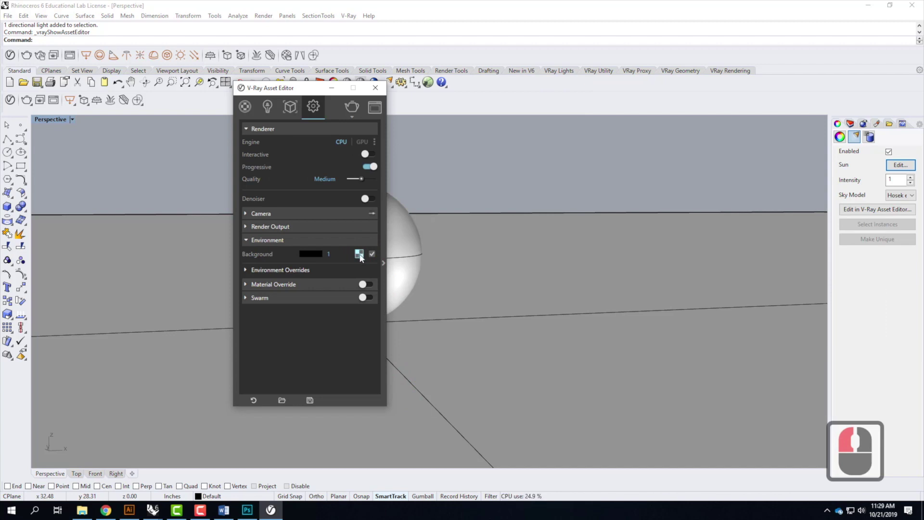
Clear the environment background's texture and assign a new Bitmap texture to it.
right_click(360, 255)
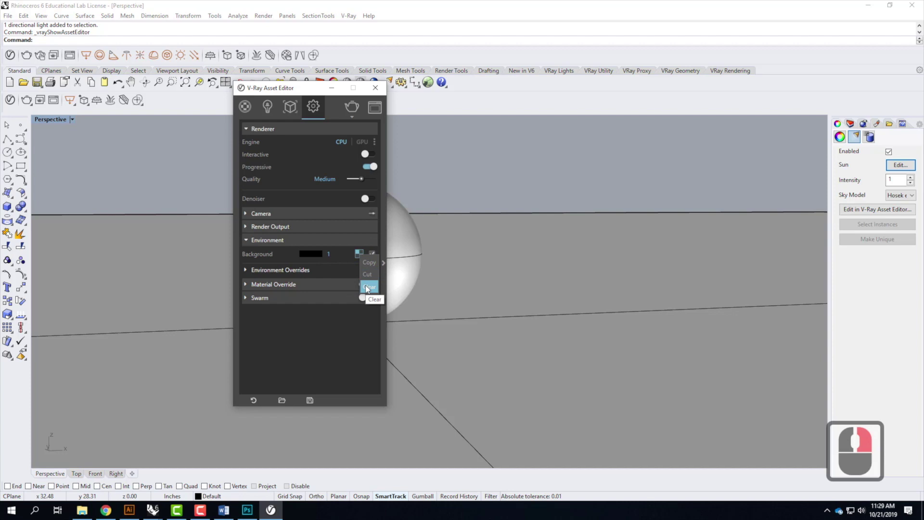
left_click(367, 287)
left_click(359, 255)
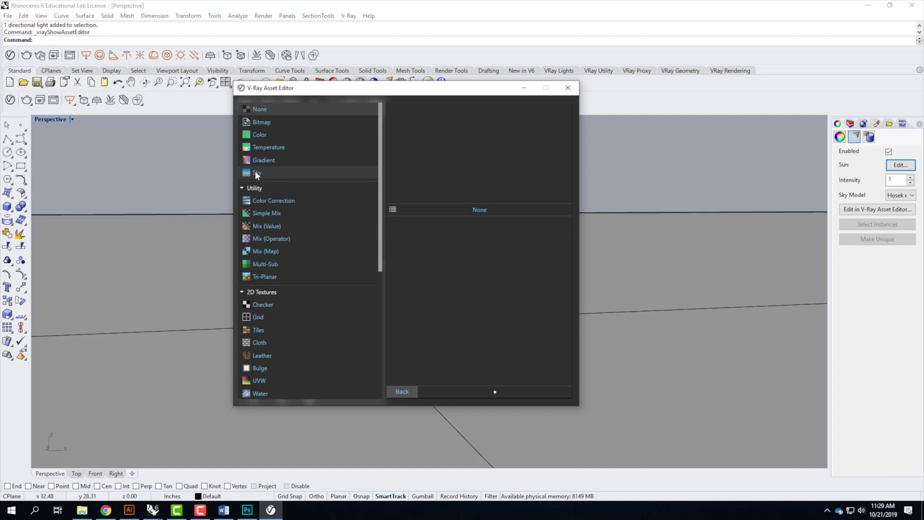
left_click(261, 123)
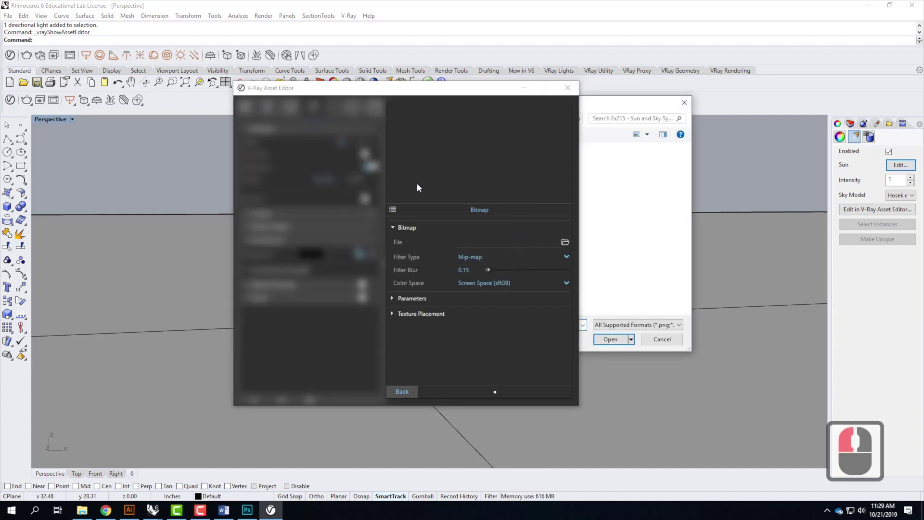
Browse for the background bitmap in the OneDrive folder Resources > V-Ray > V-Ray HDRI > Dutch2019.
left_click(631, 97)
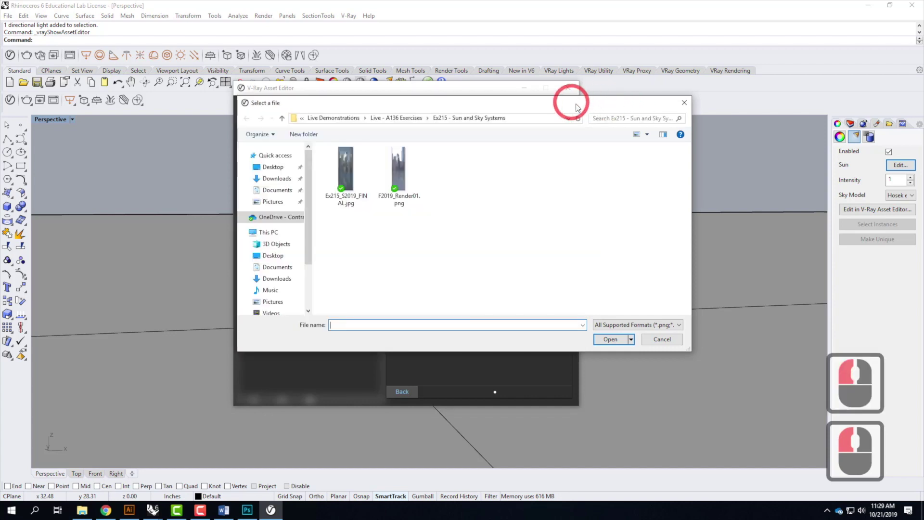
left_click_drag(547, 98, 590, 116)
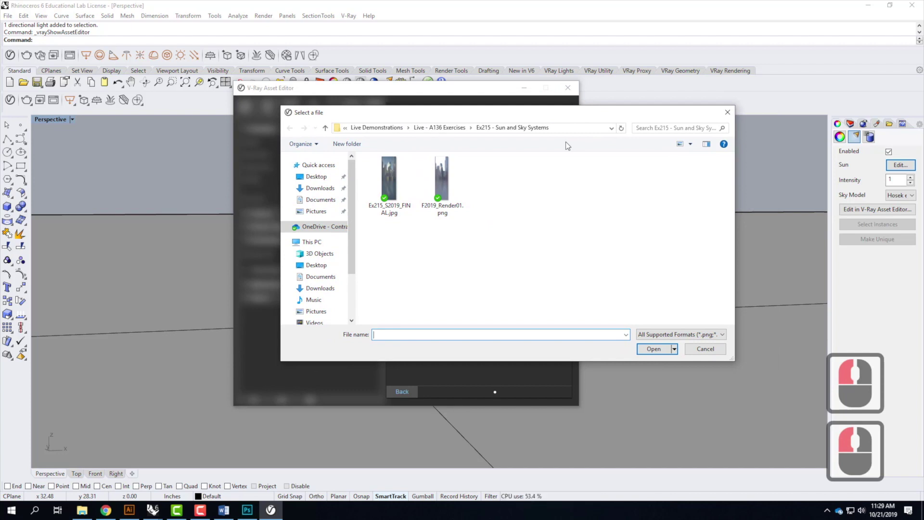
left_click(316, 227)
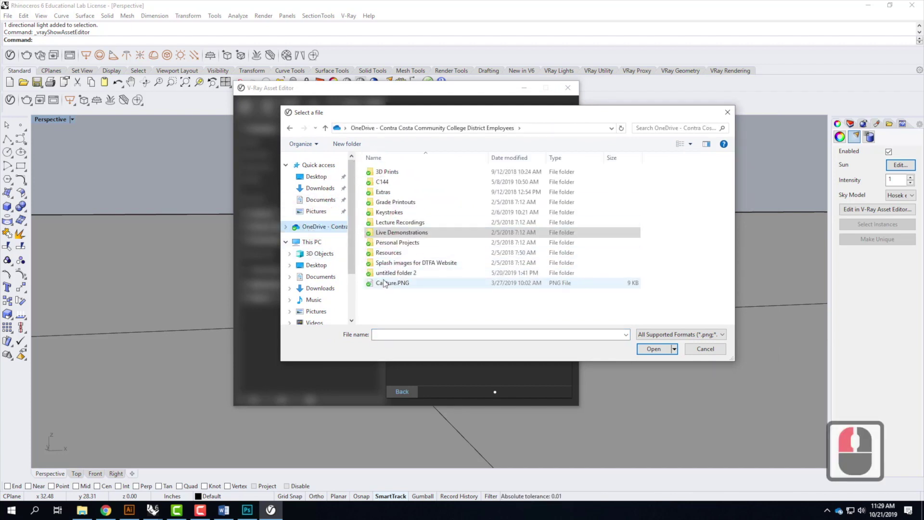
double_click(388, 252)
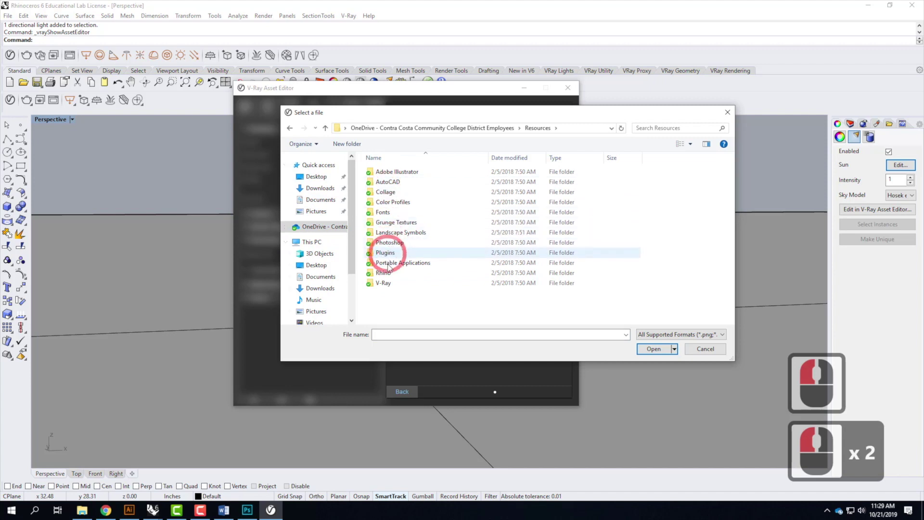
double_click(384, 282)
double_click(387, 172)
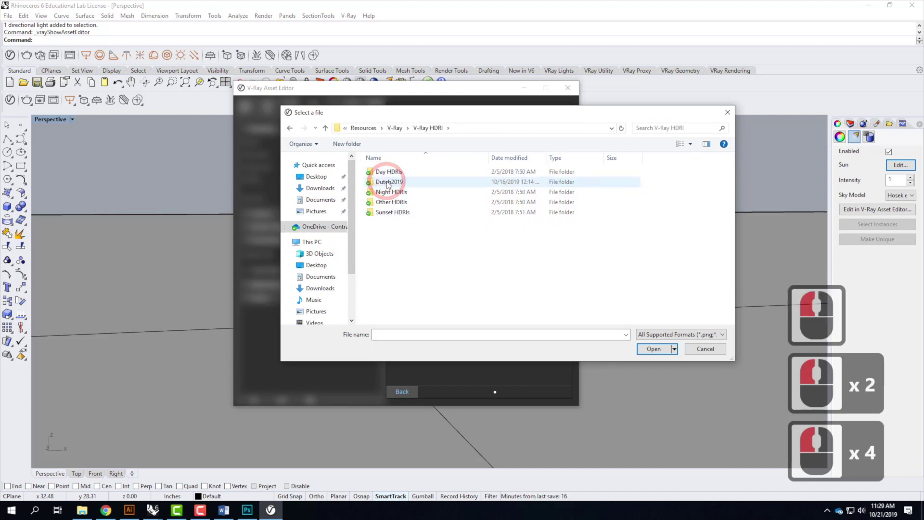
double_click(388, 182)
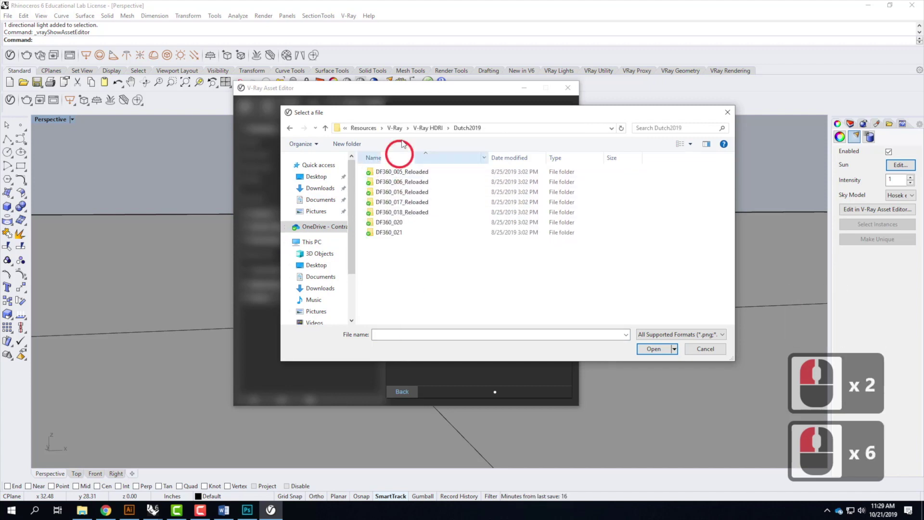
Load DF360_006_Reloaded_us_Ref.exr as the background bitmap from DF360_006_Reloaded > HDRI > 03_sIBL_set > 02_sIBL-HDRI > DF360_006_Reloaded_us.
double_click(393, 183)
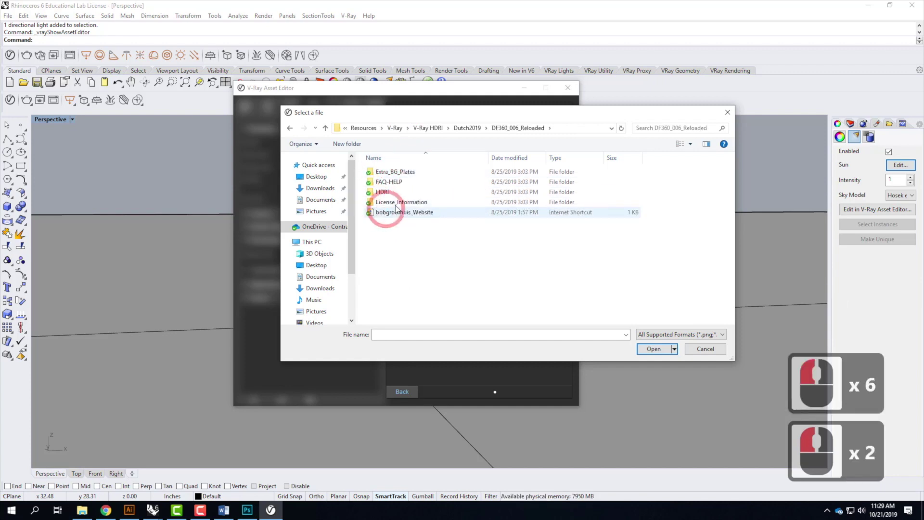
double_click(385, 192)
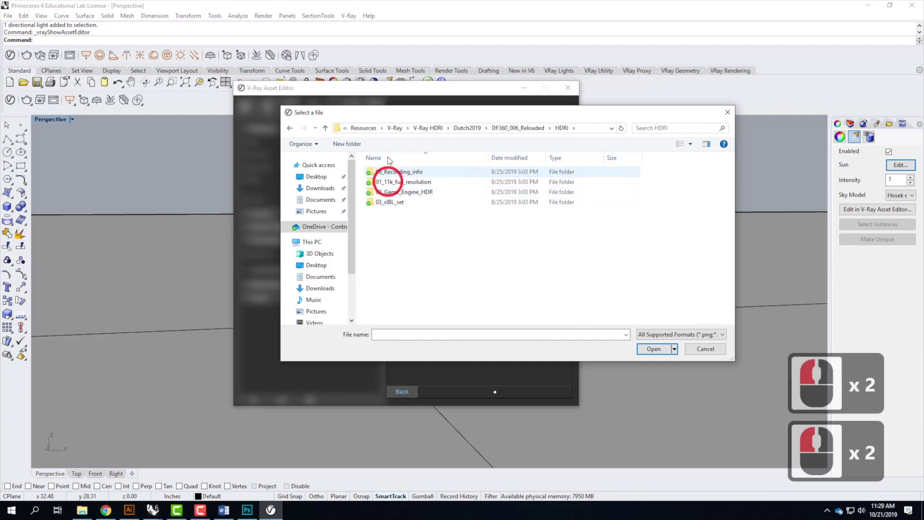
left_click(390, 206)
double_click(390, 204)
left_click(390, 173)
double_click(391, 173)
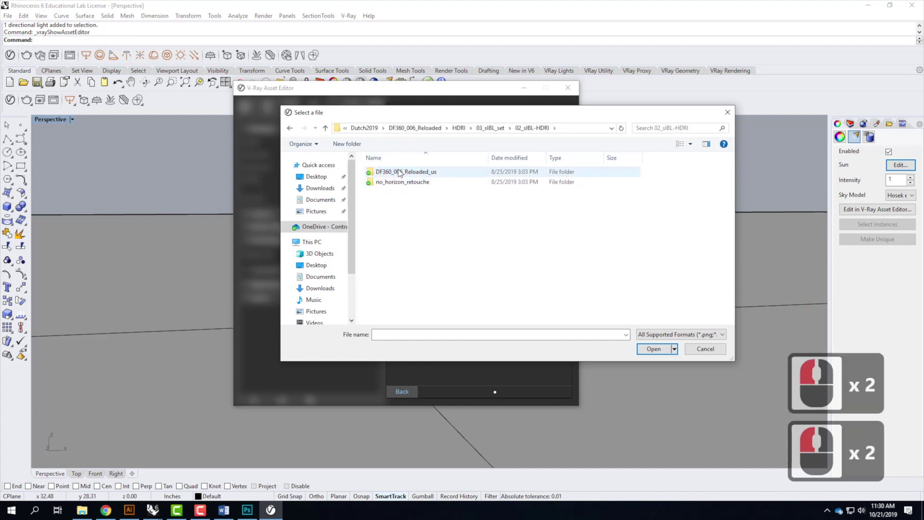
double_click(399, 172)
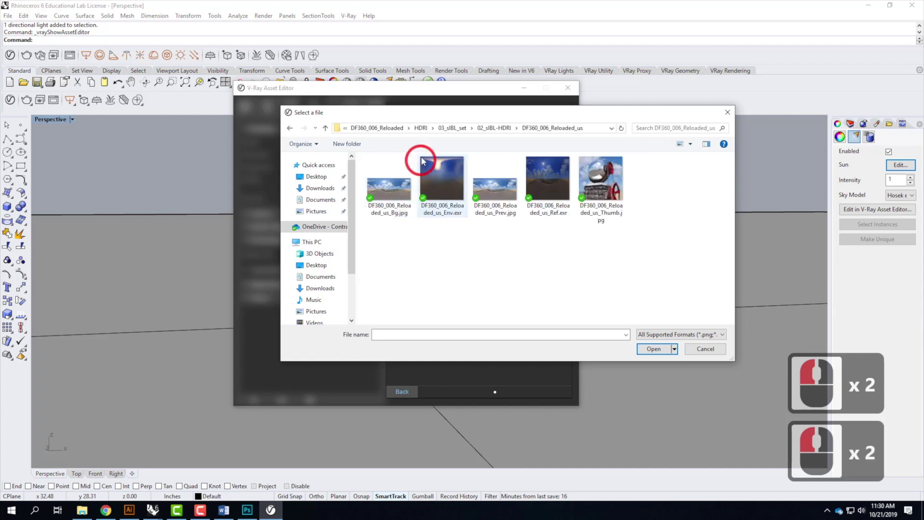
left_click(547, 187)
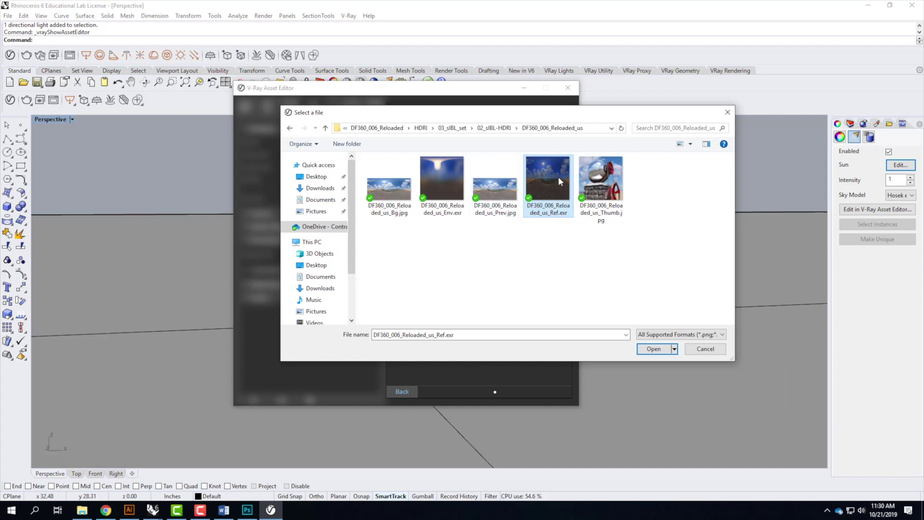
left_click(652, 349)
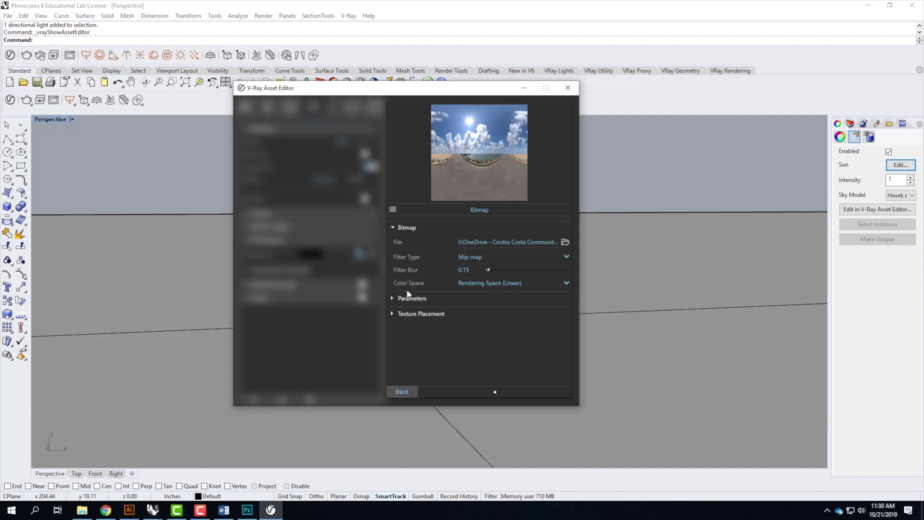
Set the background bitmap's texture placement type to Environment, check its Spherical mapping, and return to the render settings.
left_click(393, 313)
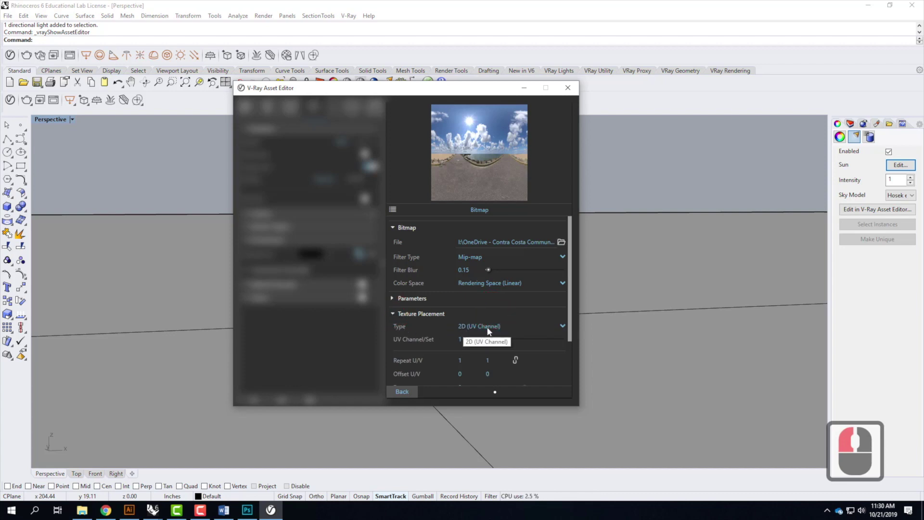
left_click(563, 326)
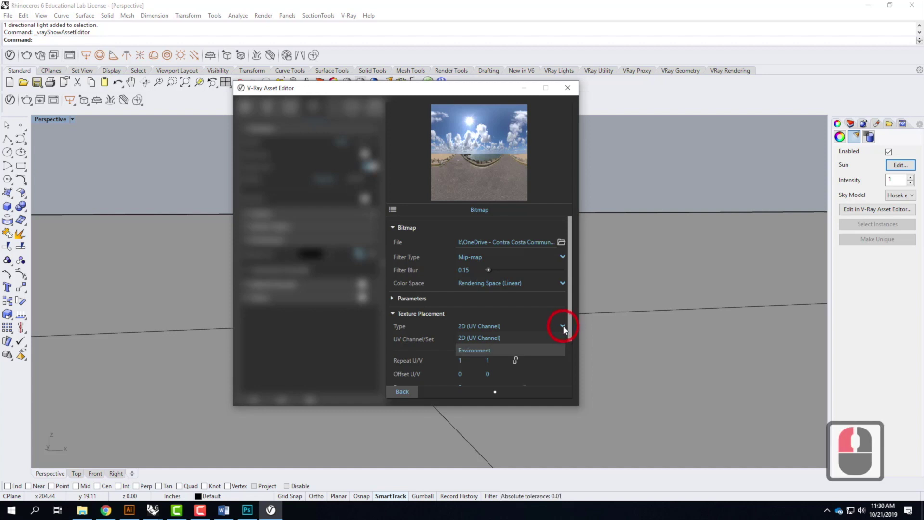
left_click(479, 350)
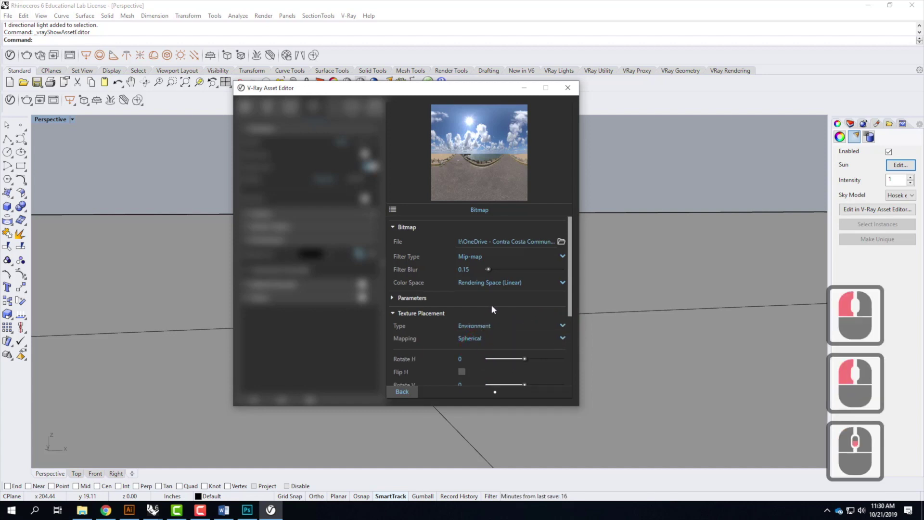
scroll(492, 308, "down", 2)
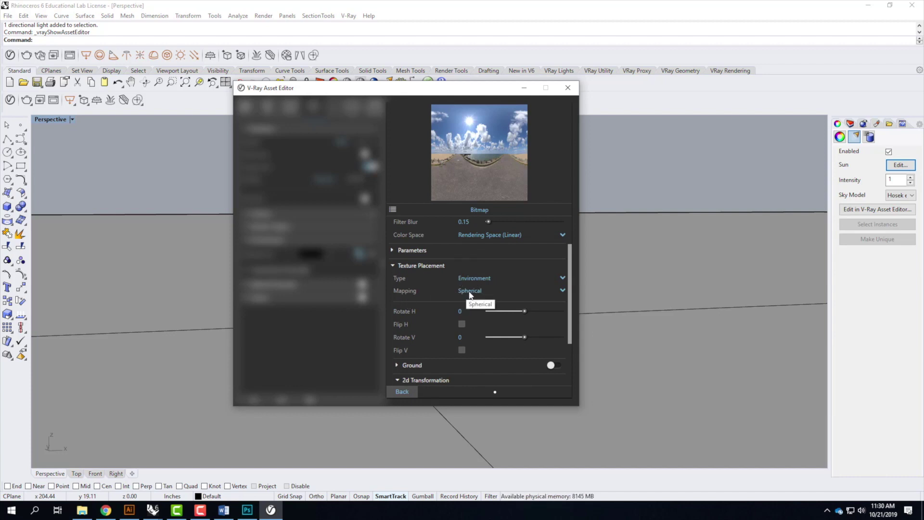
left_click(412, 391)
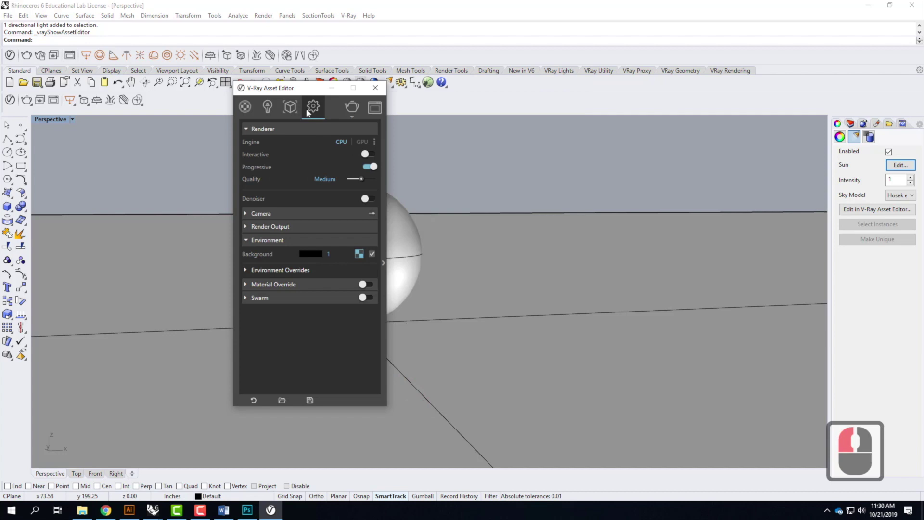
Move the V-Ray Asset Editor off the sphere, maximize the Top view framed on the sphere, and render it.
left_click_drag(289, 88, 535, 100)
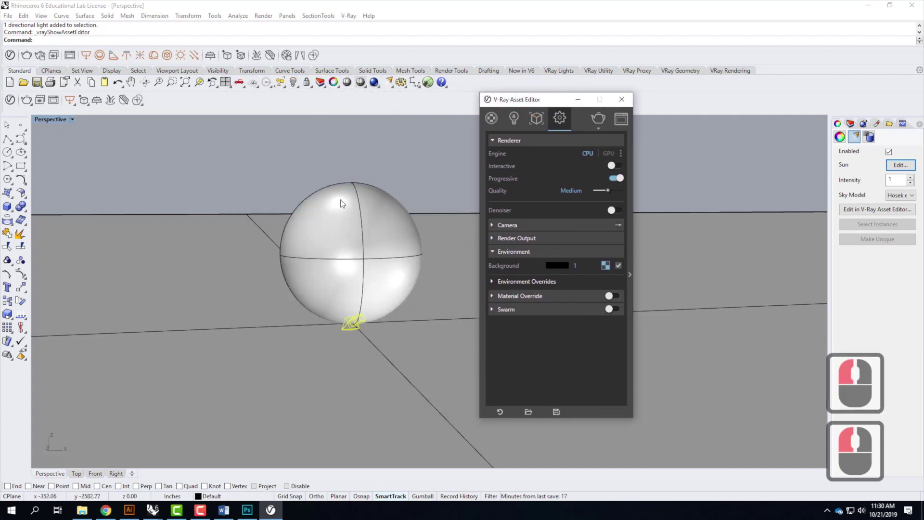
double_click(54, 120)
double_click(52, 121)
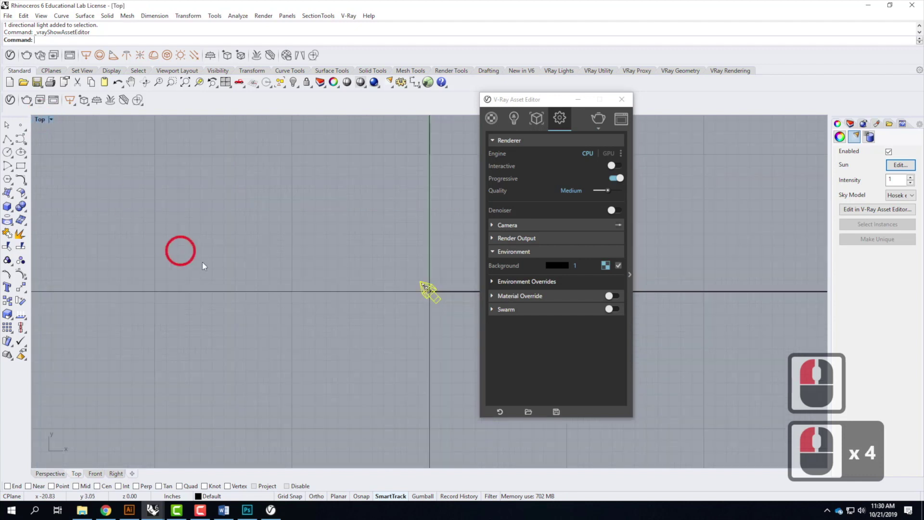
scroll(194, 262, "down", 8)
scroll(318, 268, "down", 6)
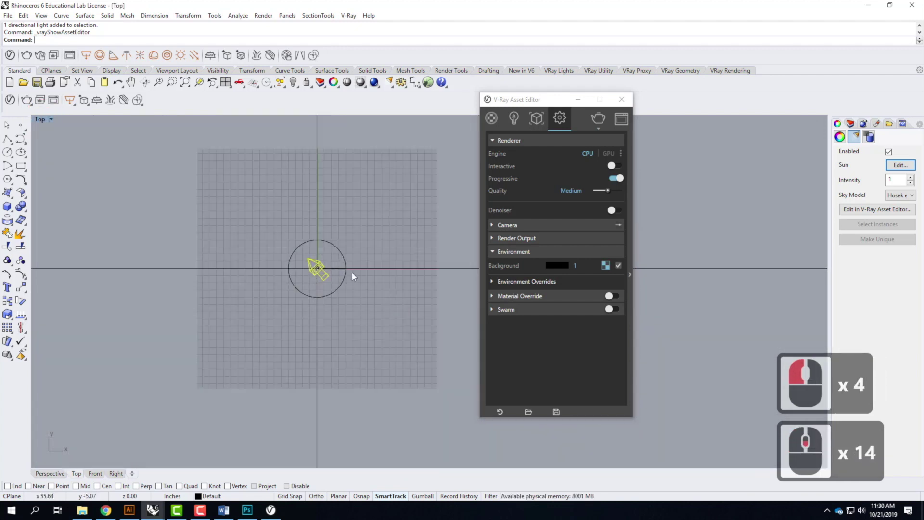
scroll(305, 227, "up", 4)
scroll(244, 230, "up", 2)
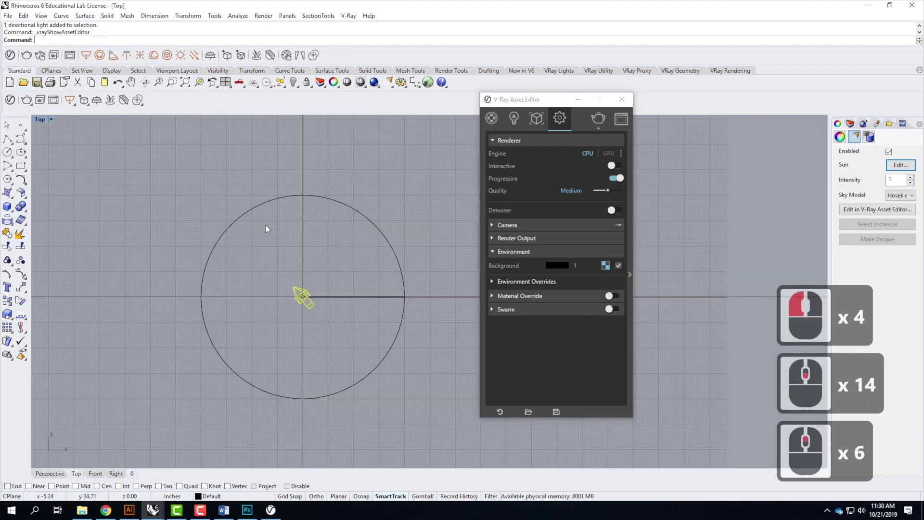
left_click(375, 82)
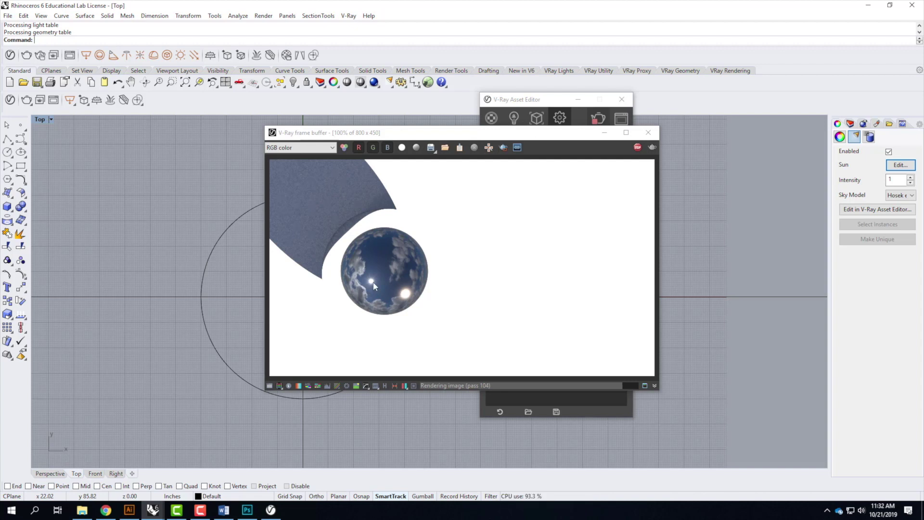
Minimize the V-Ray frame buffer and try to open the sun's angle settings during the running render.
left_click(603, 133)
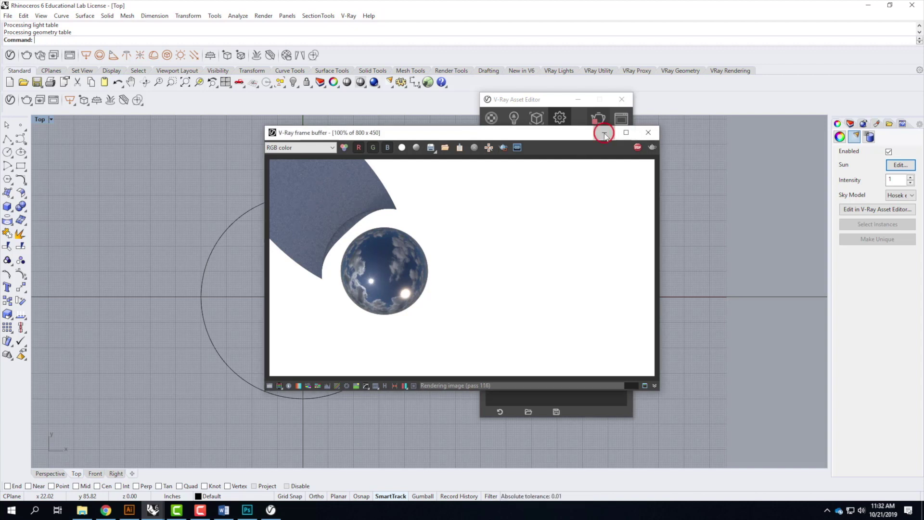
left_click(387, 292)
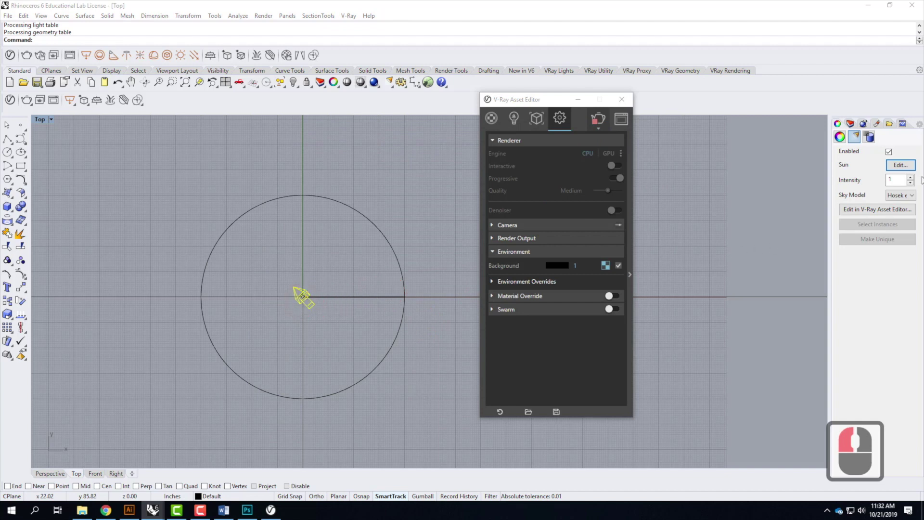
left_click(901, 166)
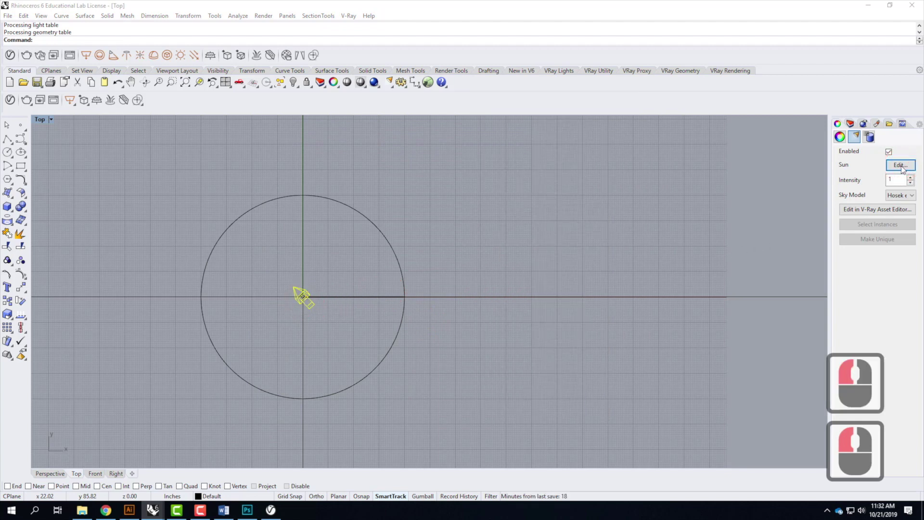
left_click(901, 166)
left_click(449, 256)
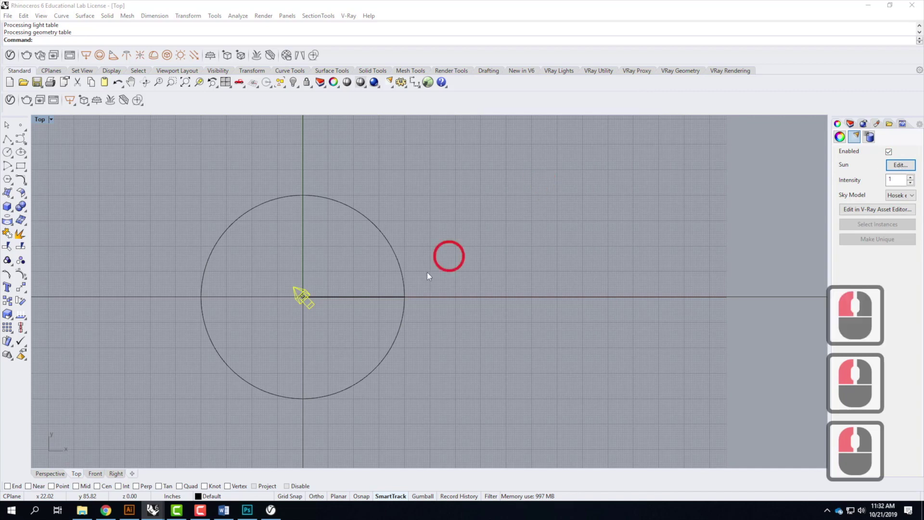
left_click(316, 304)
left_click(352, 271)
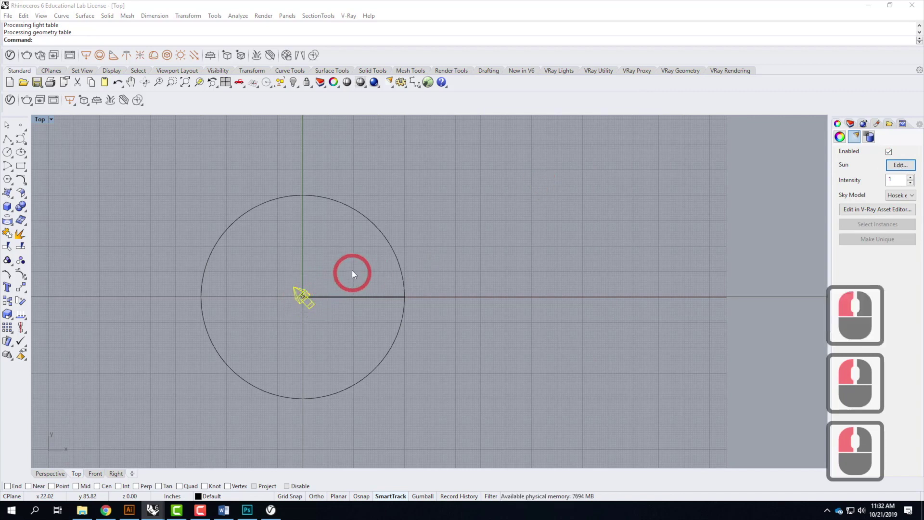
left_click(12, 100)
left_click(25, 101)
left_click(163, 227)
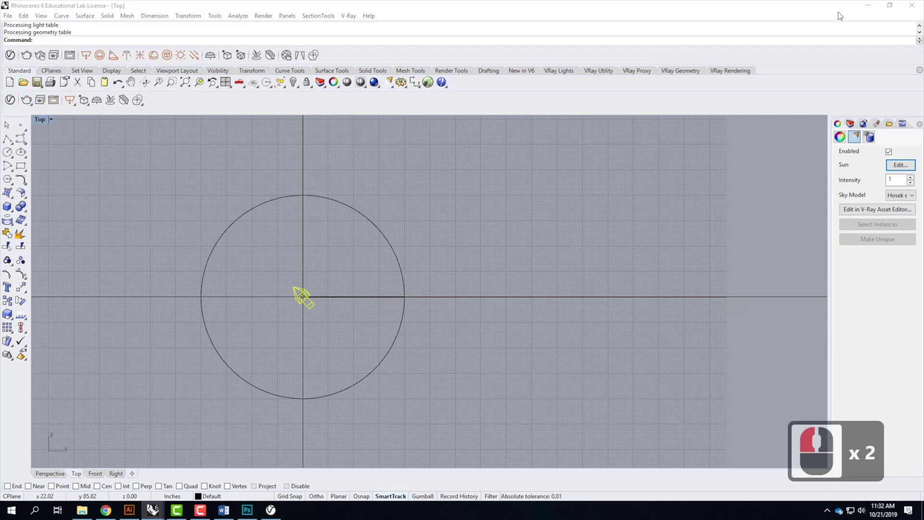
left_click(706, 296)
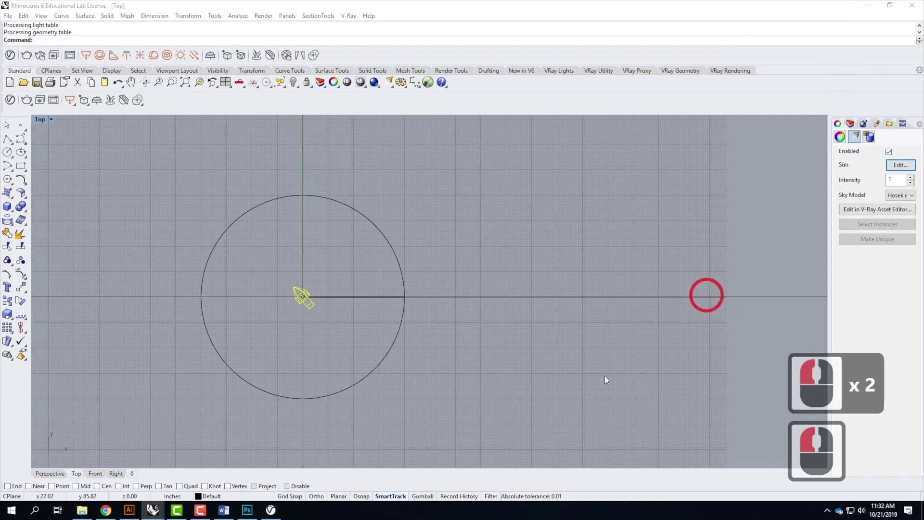
Bring back the V-Ray Asset Editor, stop the running render, and put the editor away.
left_click(270, 510)
left_click(598, 119)
left_click(598, 119)
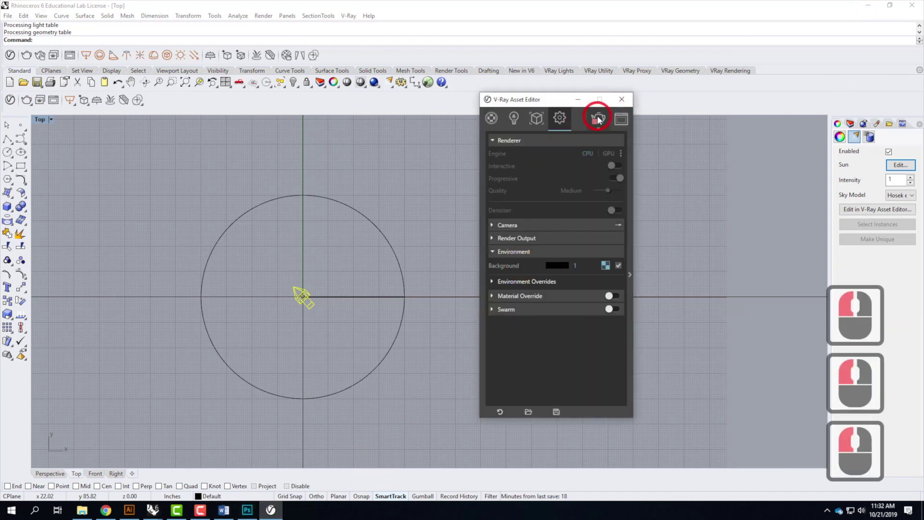
left_click(621, 99)
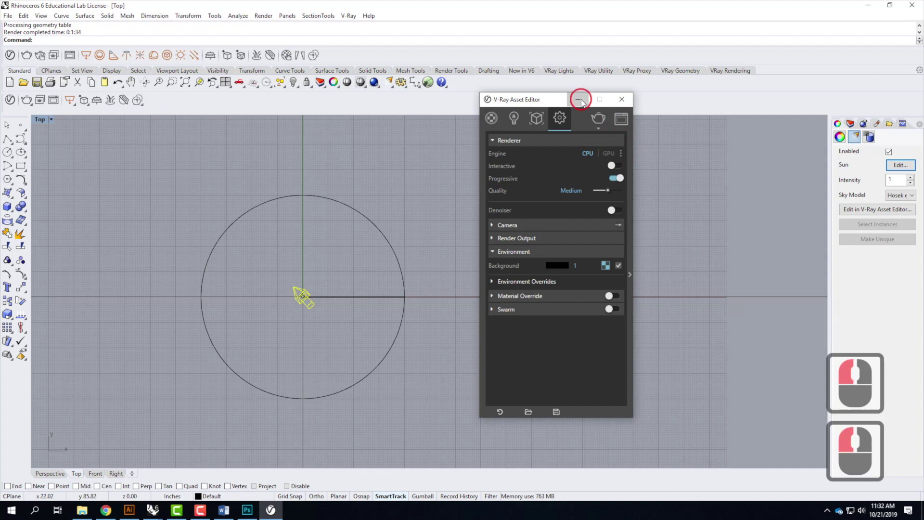
Open the sun's angle settings, turn off manual control, and set the location to San Francisco, CA, USA.
left_click(901, 165)
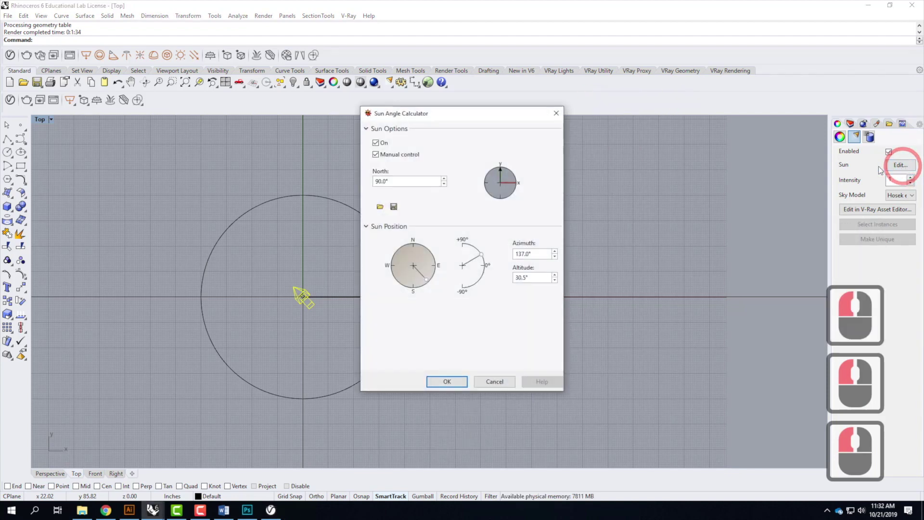
left_click(376, 154)
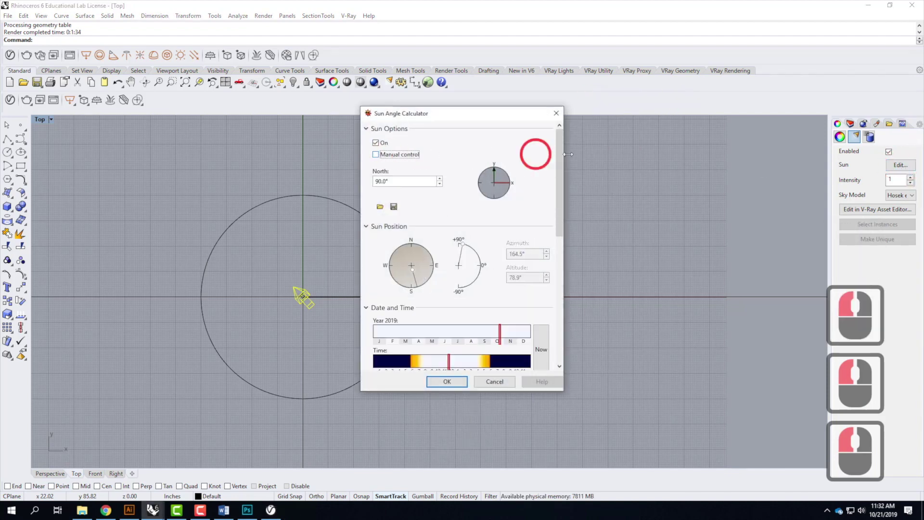
left_click_drag(562, 158, 562, 376)
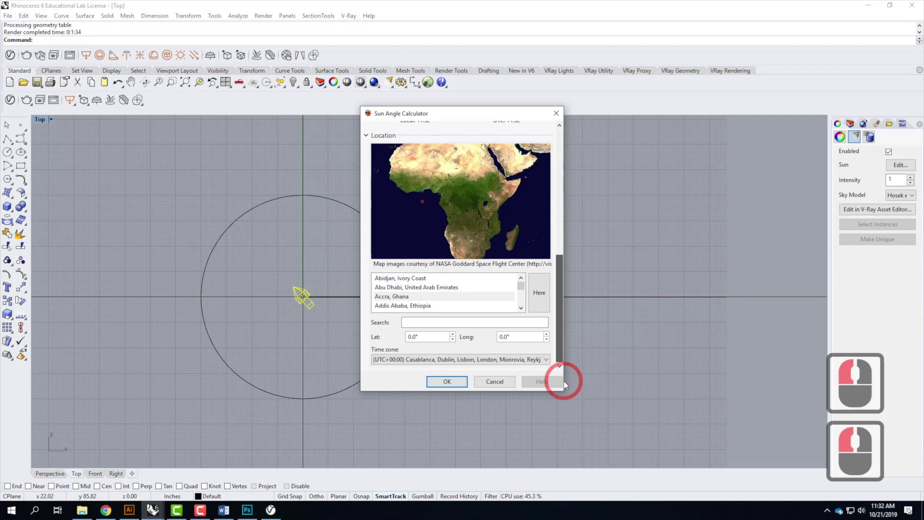
double_click(412, 324)
type("san fran")
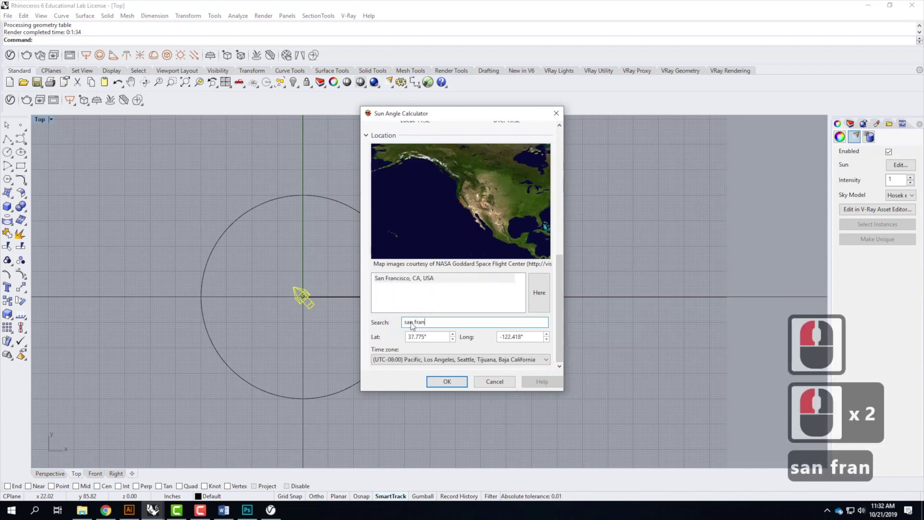
left_click(505, 280)
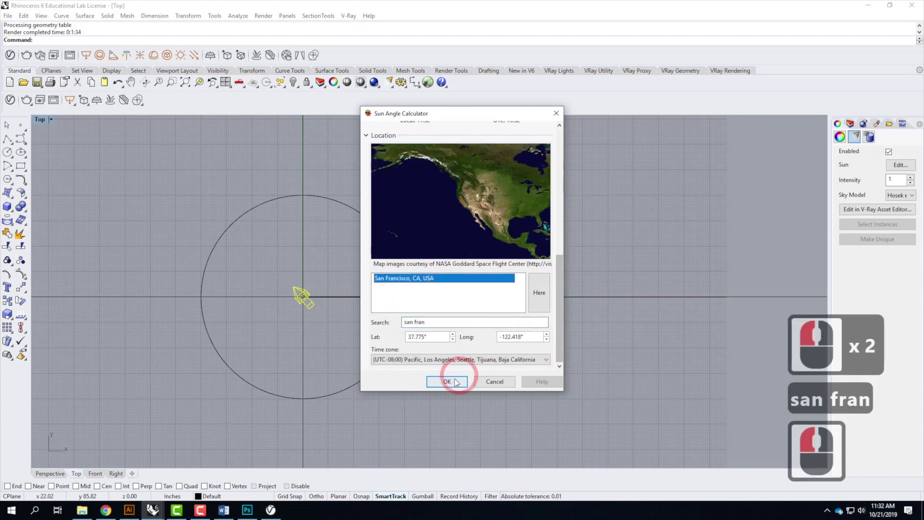
Set the sun's date to about the start of May 2019 and its time to about 1 PM, and apply the settings.
left_click_drag(562, 281, 572, 166)
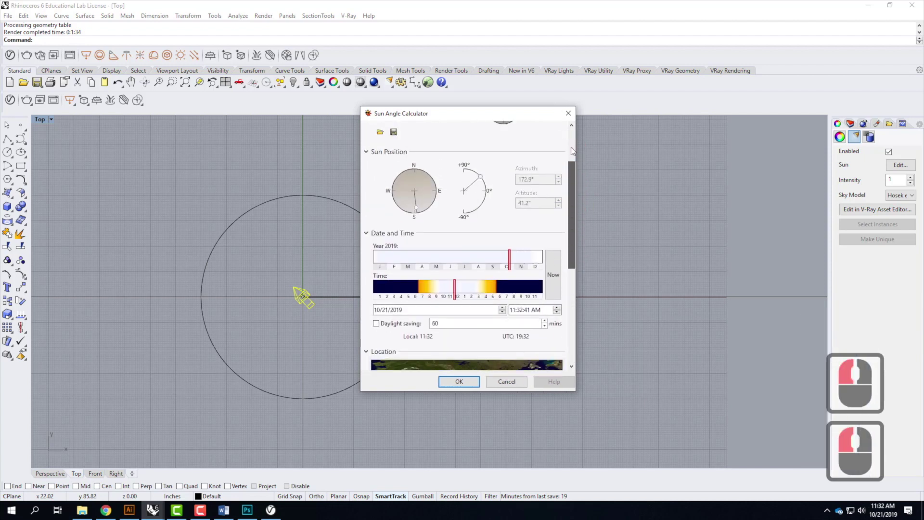
scroll(399, 225, "up", 3)
left_click(452, 331)
left_click(456, 361)
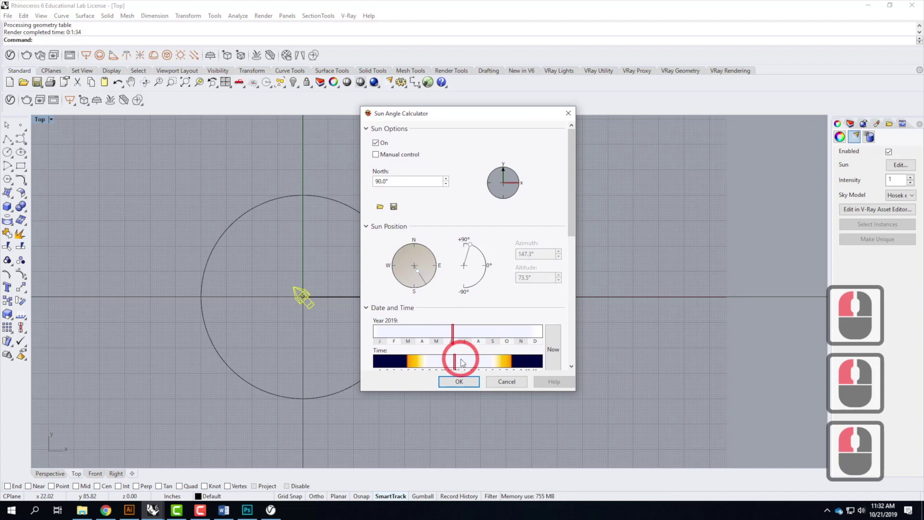
left_click_drag(457, 363, 468, 363)
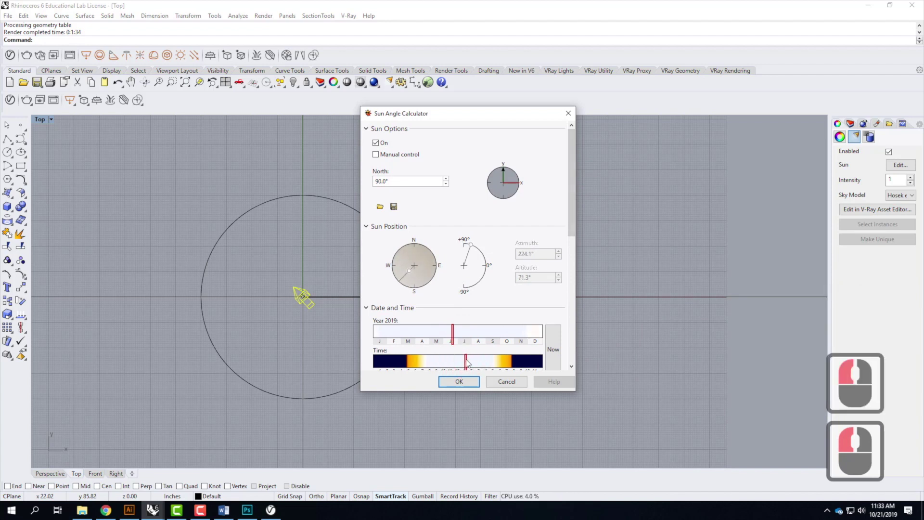
mouse_move(454, 338)
left_mouse_down()
mouse_move(496, 337)
mouse_move(432, 341)
left_mouse_up()
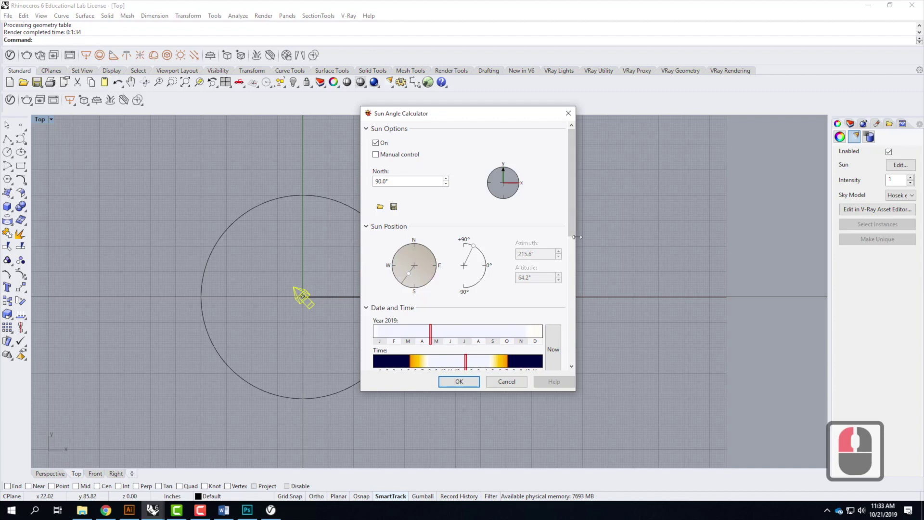
left_click(458, 382)
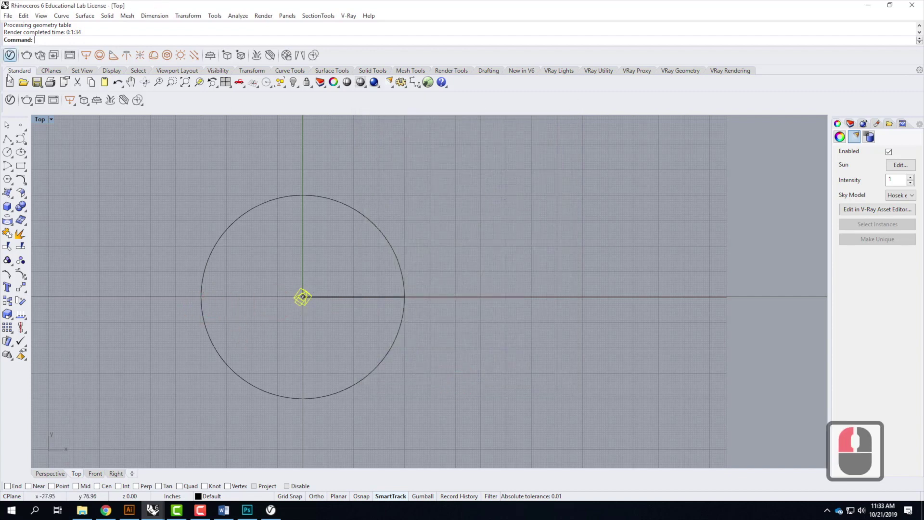
Render the Top view with the new sun settings and request the V-Ray frame buffer, also from the V-Ray Asset Editor.
left_click(26, 101)
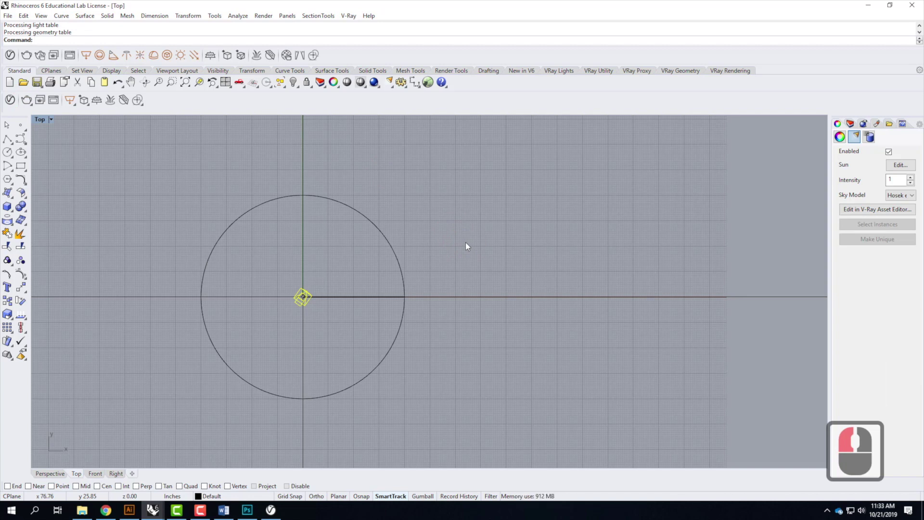
left_click(54, 100)
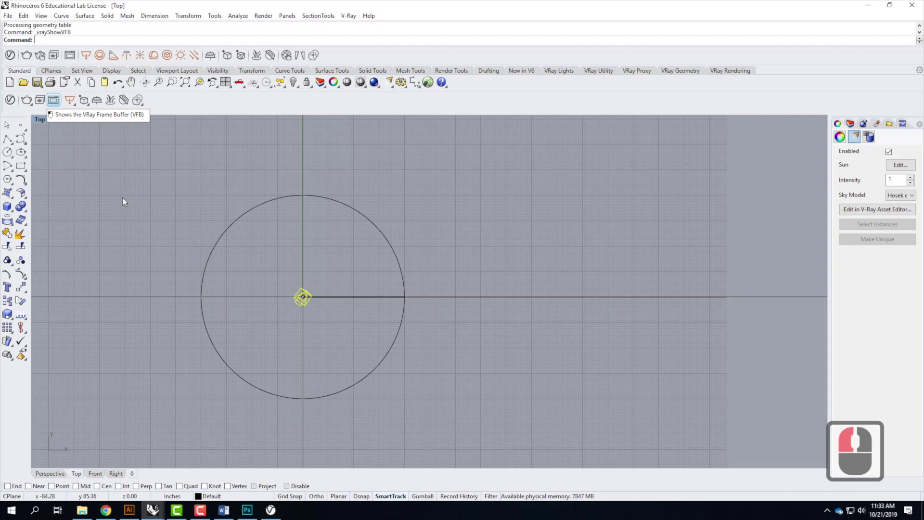
left_click(271, 510)
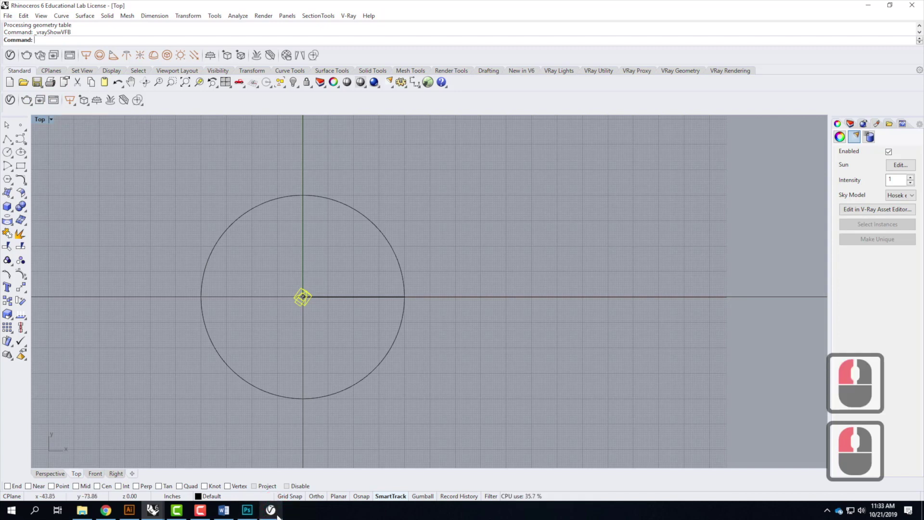
left_click(274, 513)
left_click(623, 118)
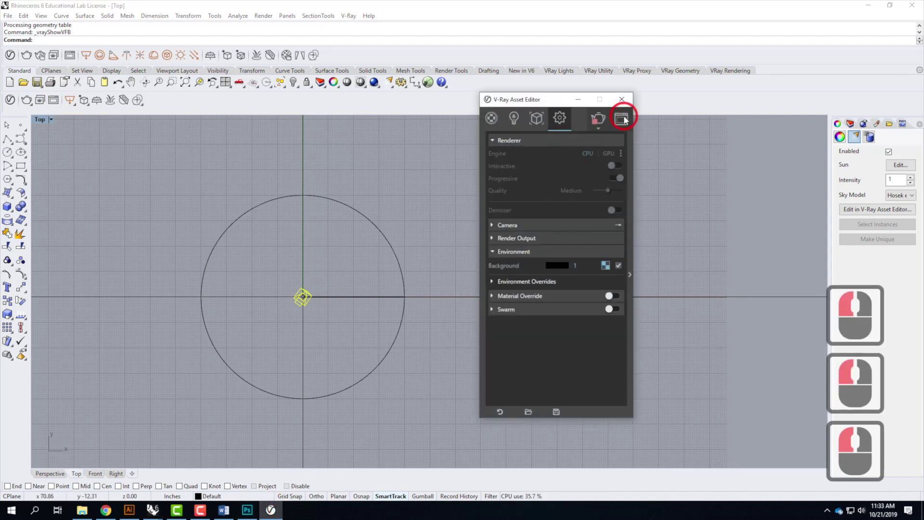
Minimize both open Rhino windows and bring the V-Ray frame buffer forward to examine the sphere's reflection and shadow.
left_click(871, 6)
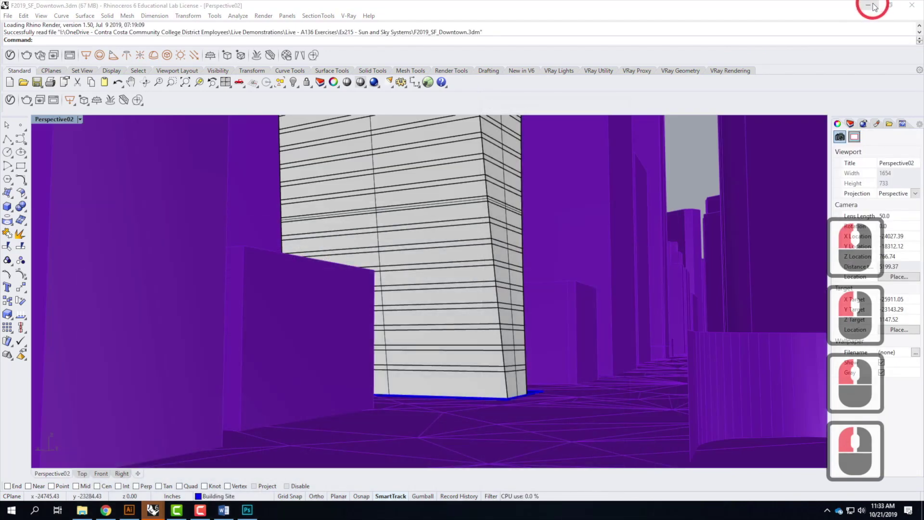
left_click(873, 6)
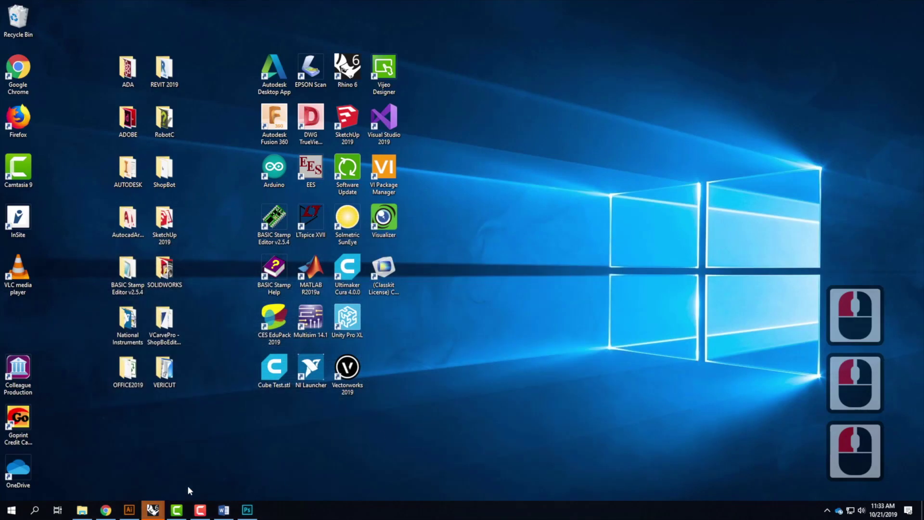
left_click(153, 510)
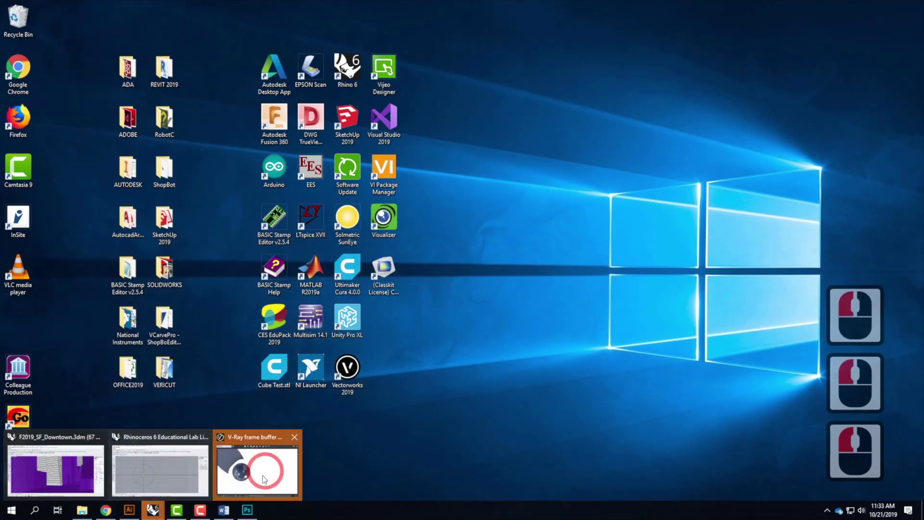
left_click(266, 476)
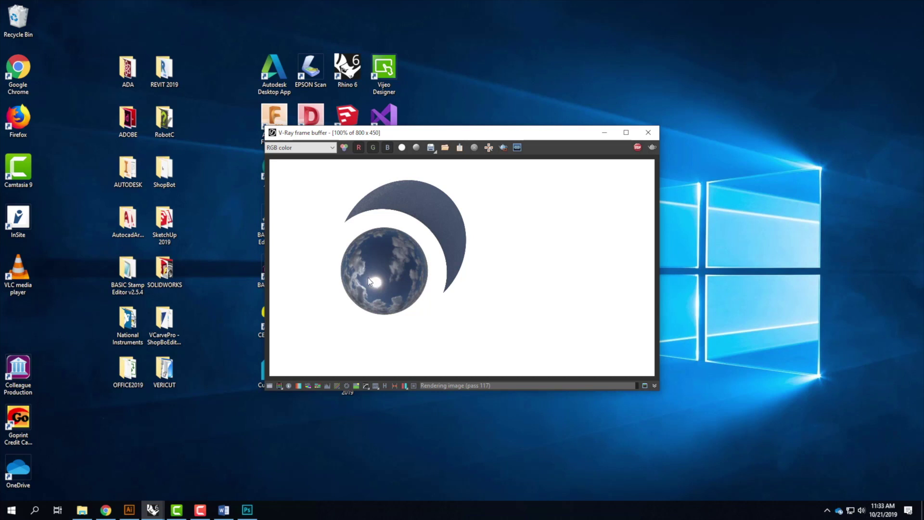
Return to the test scene, stop the running render, and minimize the V-Ray Asset Editor and frame buffer.
left_click(153, 509)
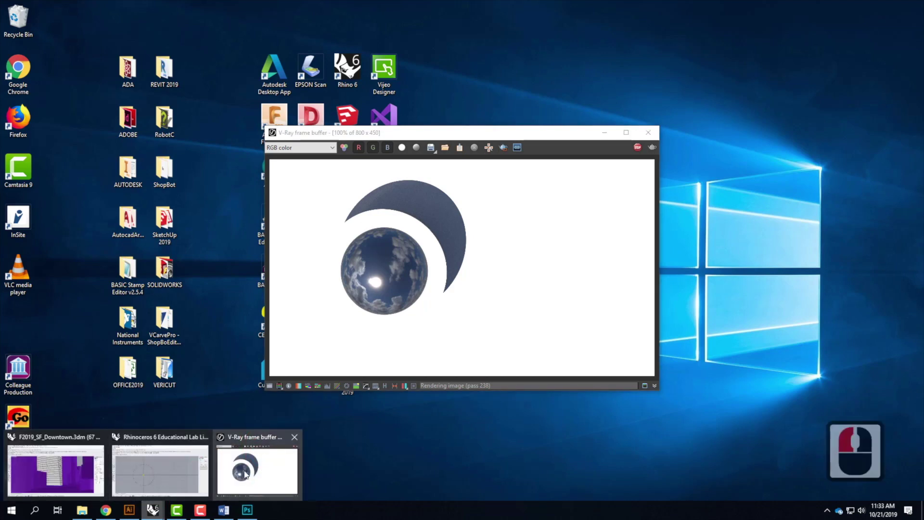
mouse_move(169, 467)
left_click(240, 438)
left_click(293, 305)
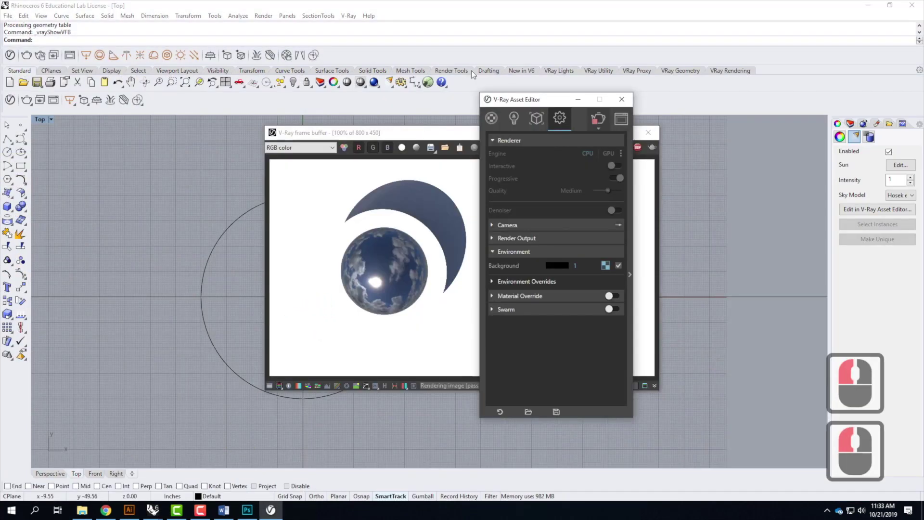
left_click(597, 118)
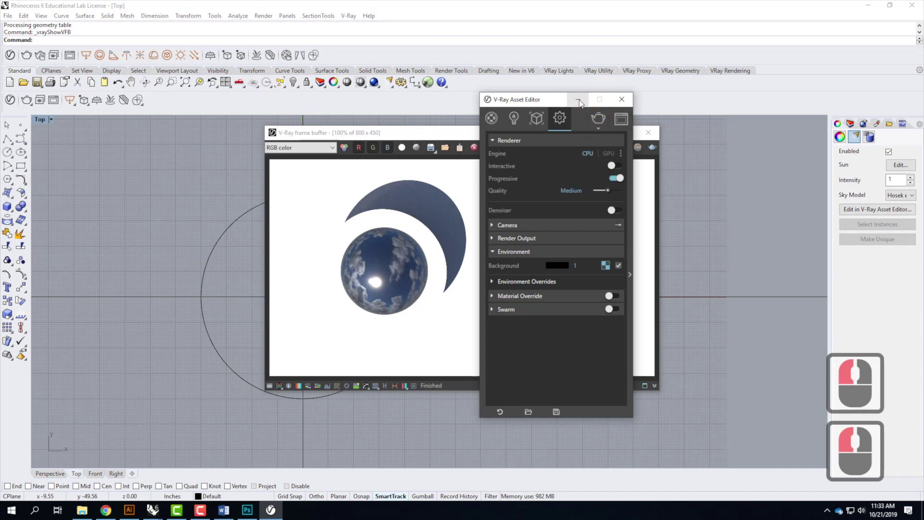
left_click(515, 106)
left_click(605, 132)
left_click(243, 403)
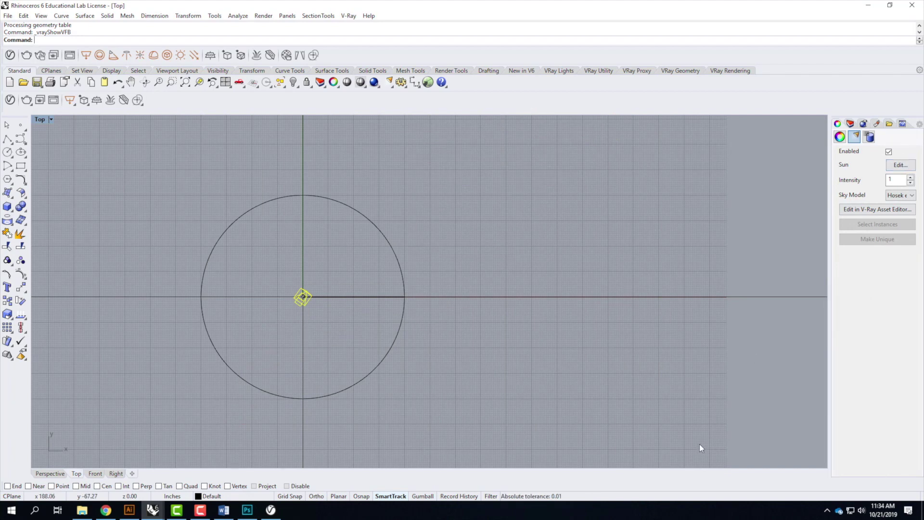
Switch to Recording_Info.rtf in Word, highlight the HDR panorama's North line, and minimize the document.
left_click(223, 510)
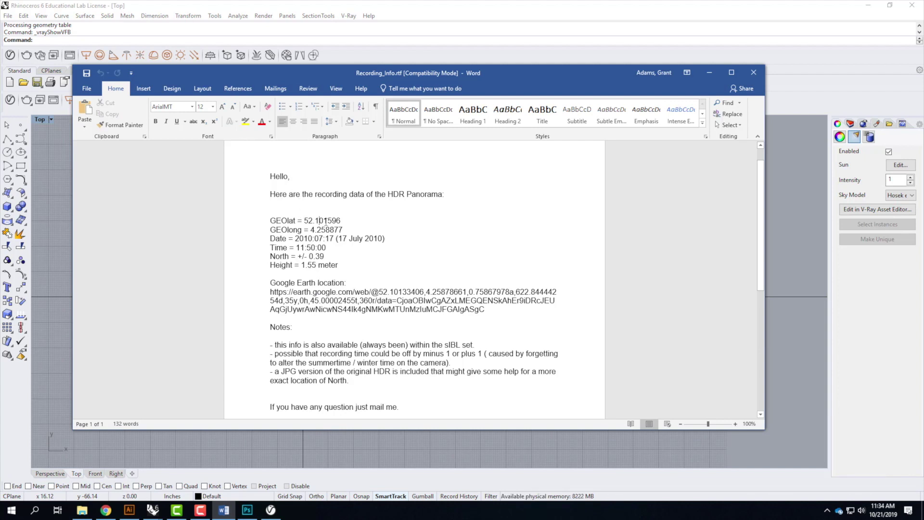
left_click(268, 259)
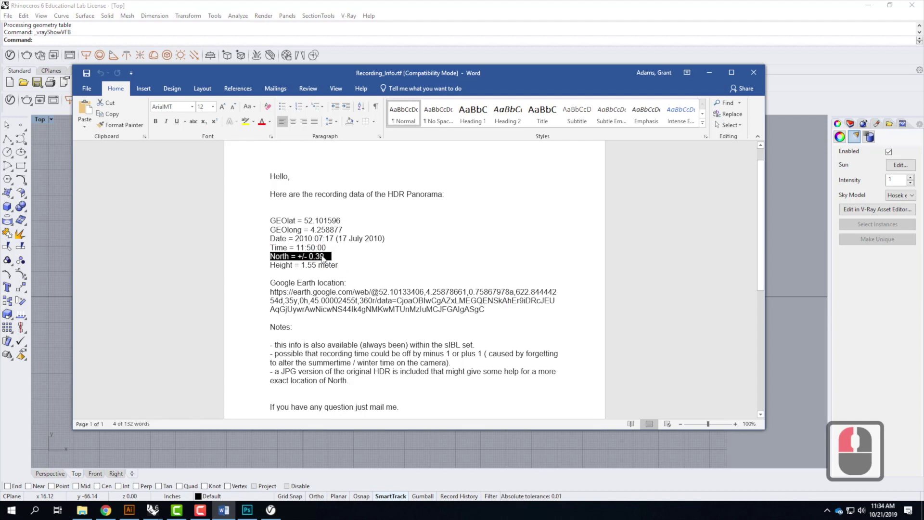
left_click_drag(270, 255, 325, 259)
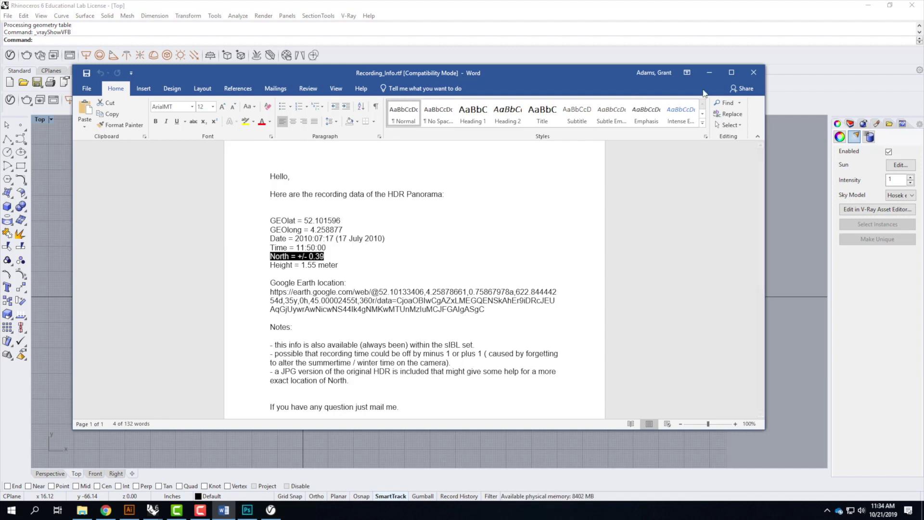
left_click(710, 75)
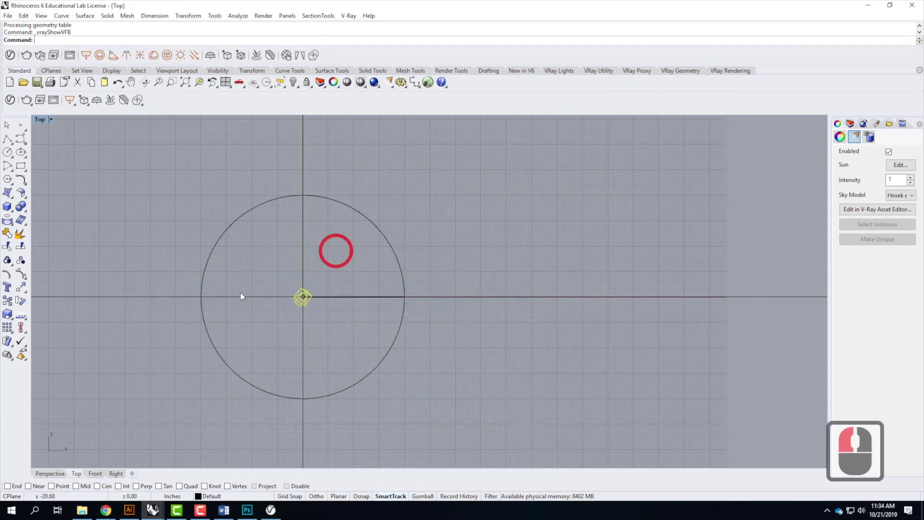
Open the environment background's bitmap in the V-Ray Asset Editor and expand its texture placement to reach the horizontal rotation setting.
left_click(24, 100)
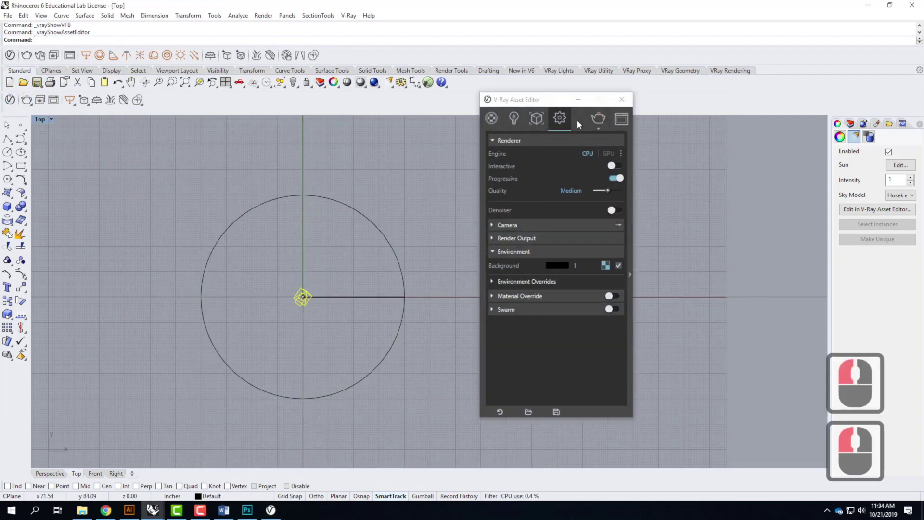
left_click(607, 266)
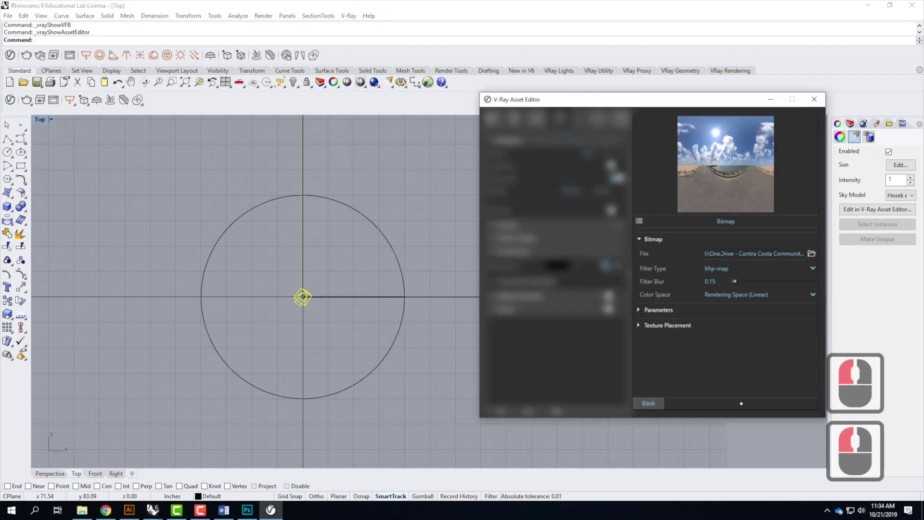
left_click(639, 325)
scroll(713, 325, "down", 2)
scroll(718, 327, "down", 3)
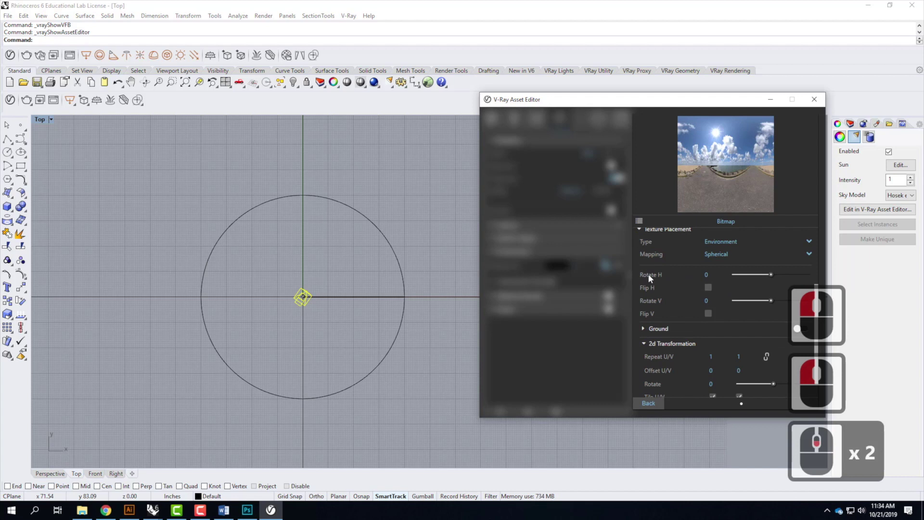
Set the environment bitmap's horizontal rotation (Rotate H) to 140.4 and close the V-Ray Asset Editor.
left_click(716, 275)
double_click(685, 274)
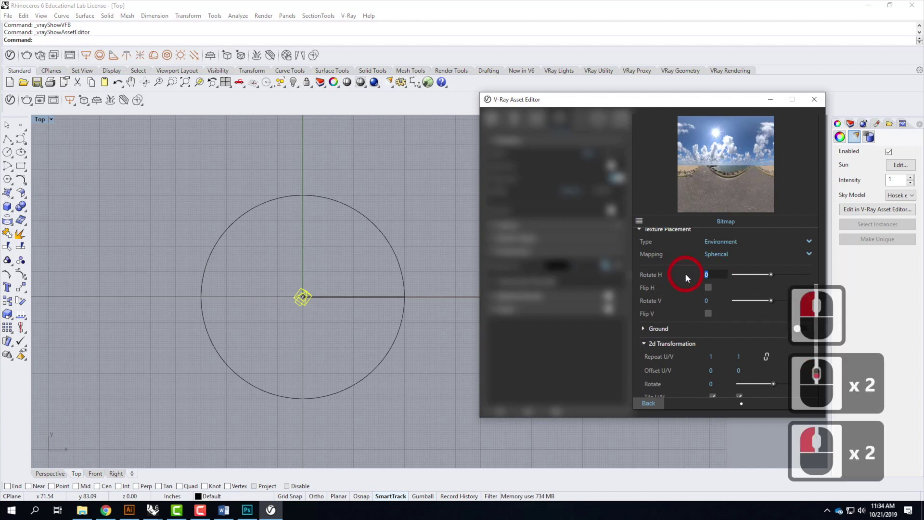
type("140.34")
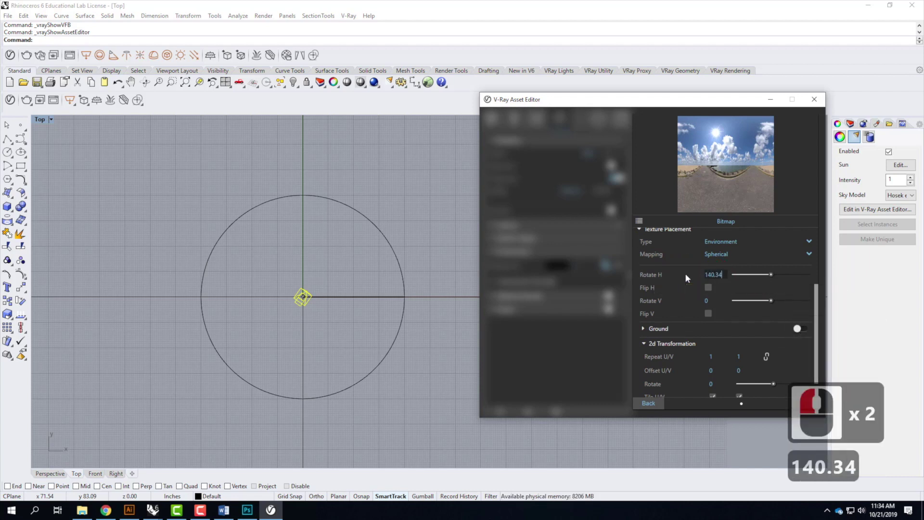
key("BackSpace")
key("BackSpace")
type("4")
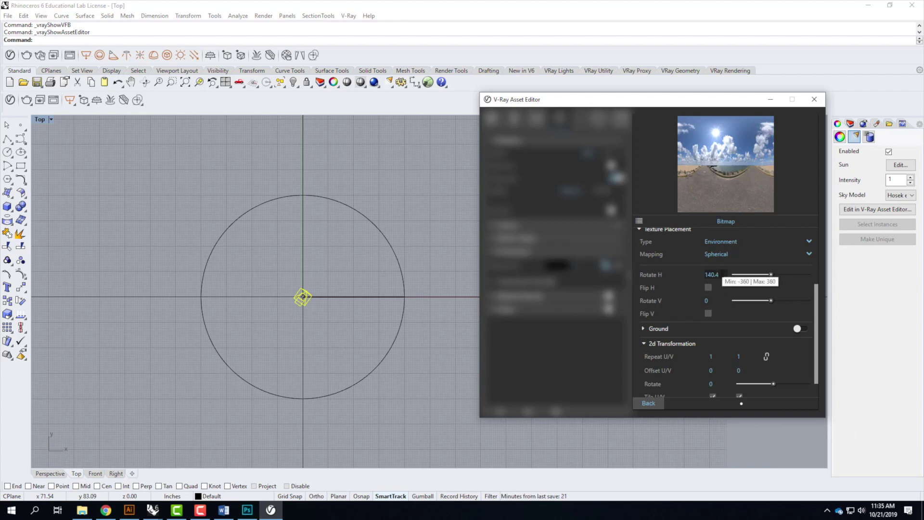
left_click(655, 403)
left_click(657, 288)
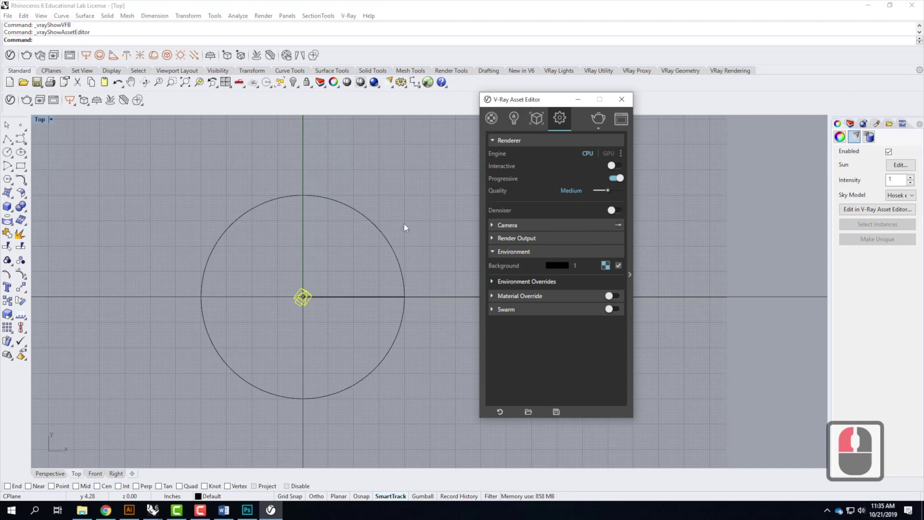
left_click(626, 103)
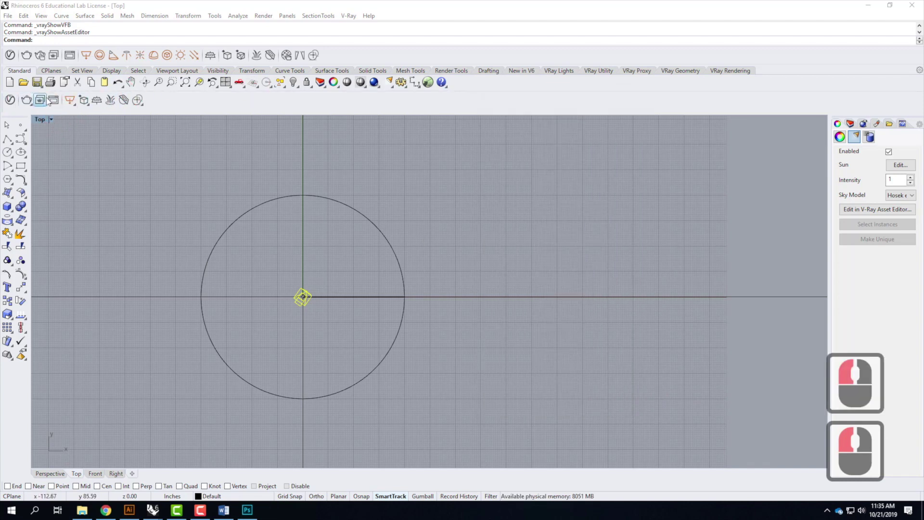
Render the scene with V-Ray and inspect the sphere's reflections and shadow in the frame buffer, stopping the render when done.
left_click(26, 99)
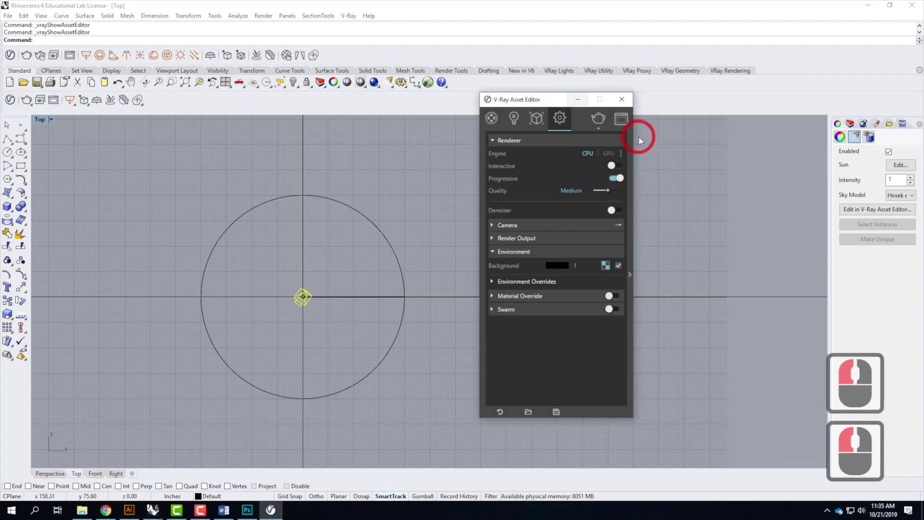
left_click(596, 120)
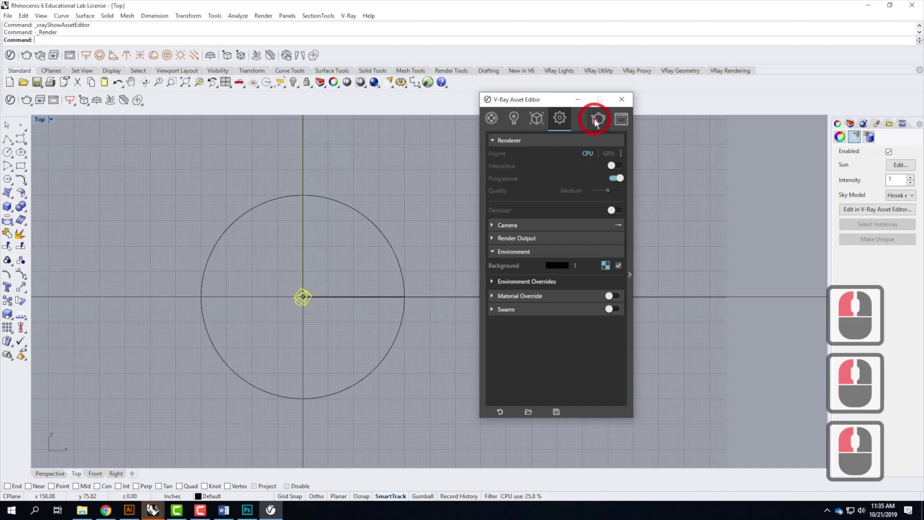
left_click(622, 121)
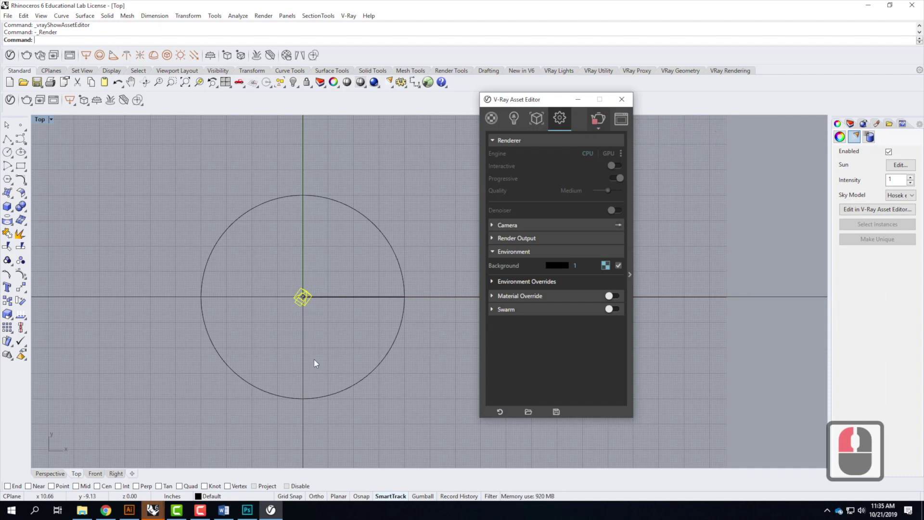
left_click(149, 513)
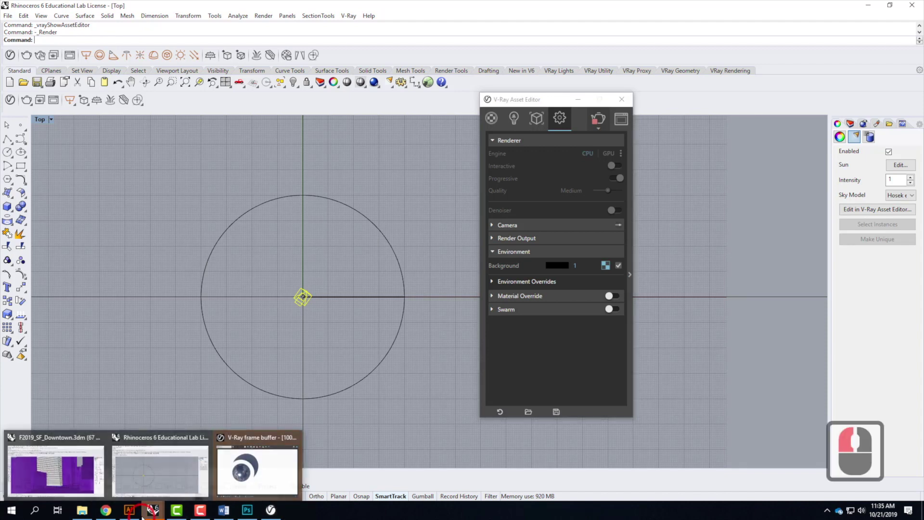
left_click(267, 470)
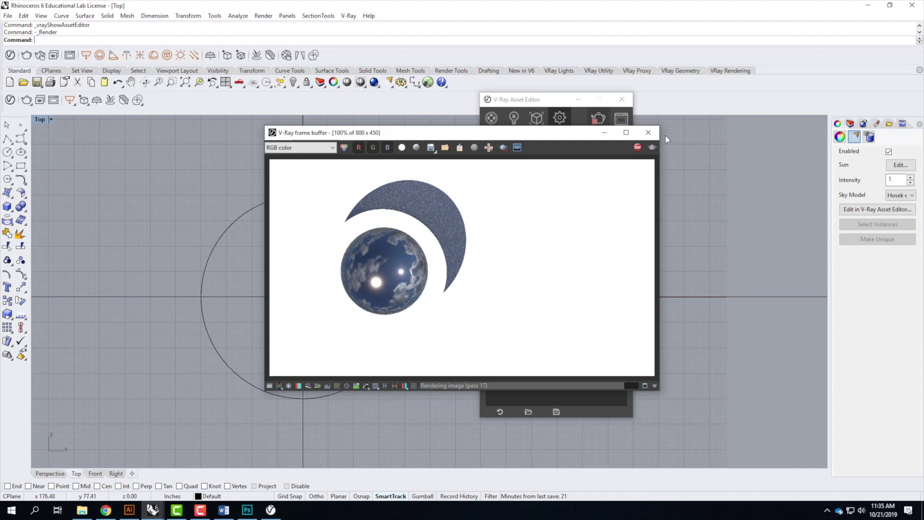
left_click(638, 147)
double_click(649, 134)
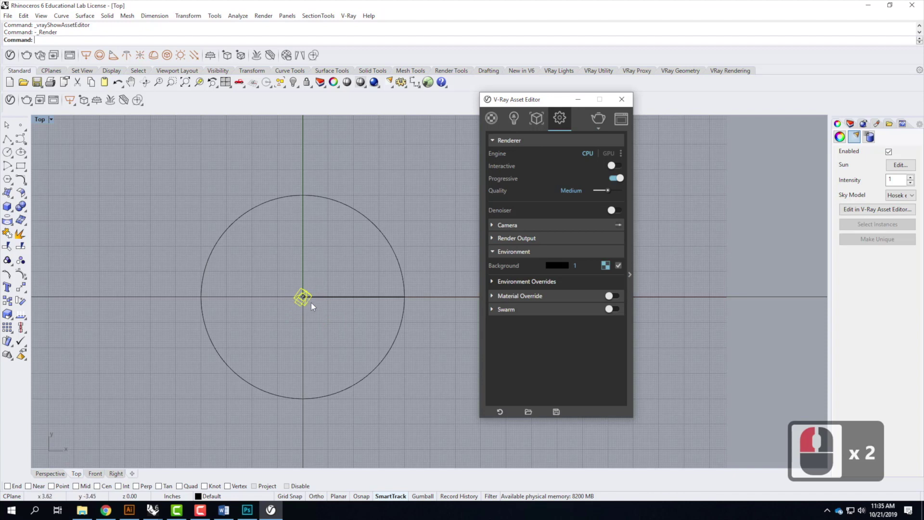
Turn off the sun's manual control and set its latitude to 52.101596, copied from the Recording_Info document in Word.
left_click(901, 164)
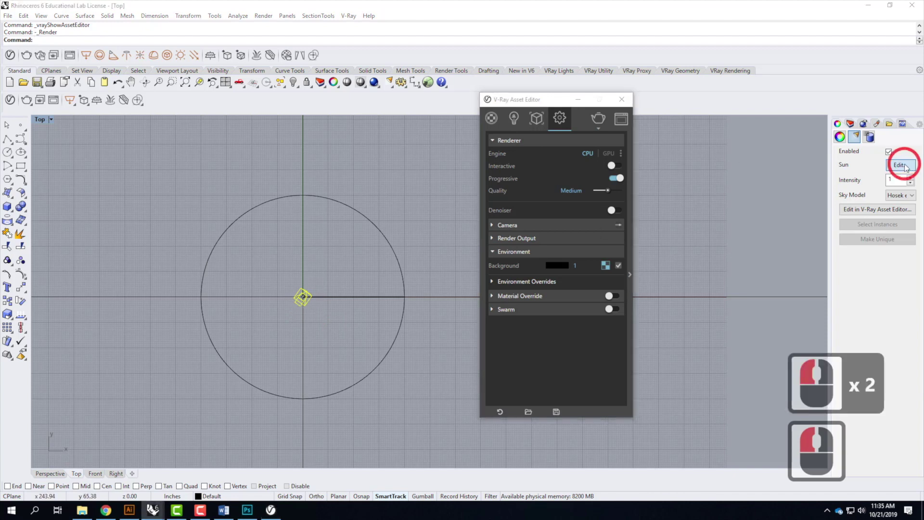
left_click(377, 154)
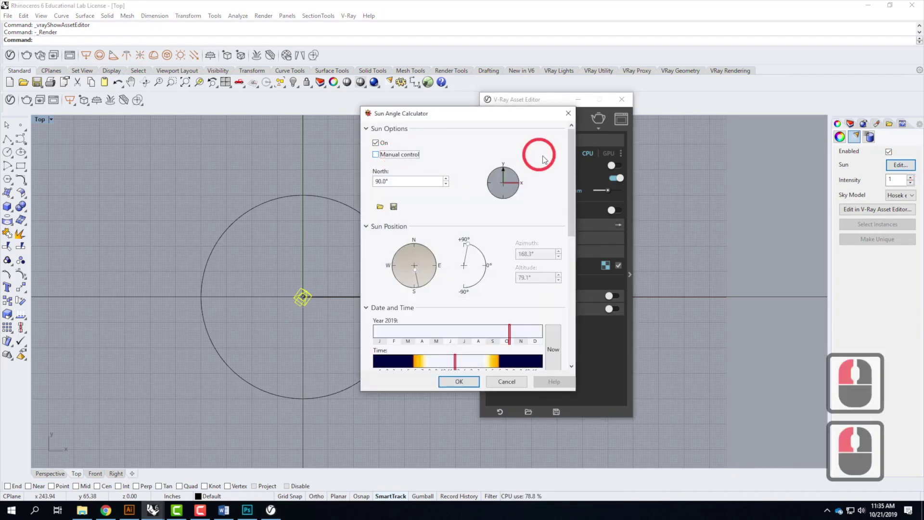
left_click_drag(570, 152, 577, 367)
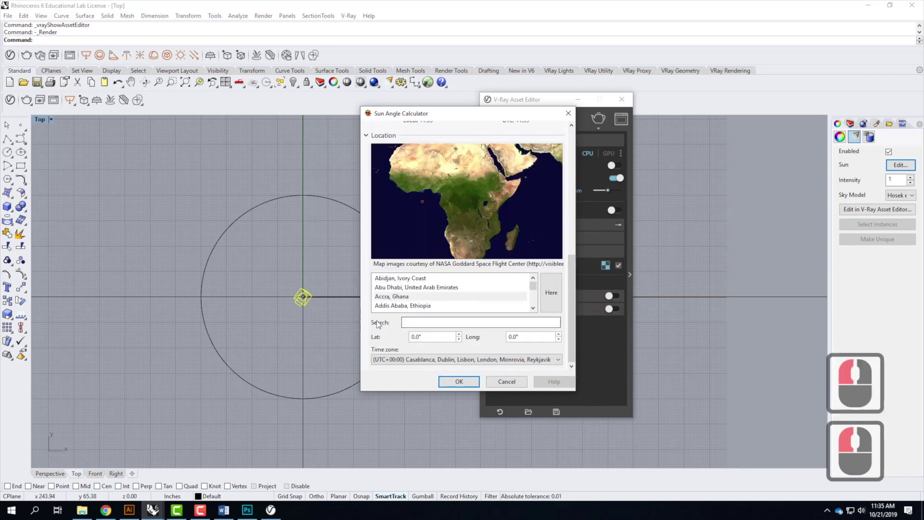
left_click(439, 339)
left_click(509, 338)
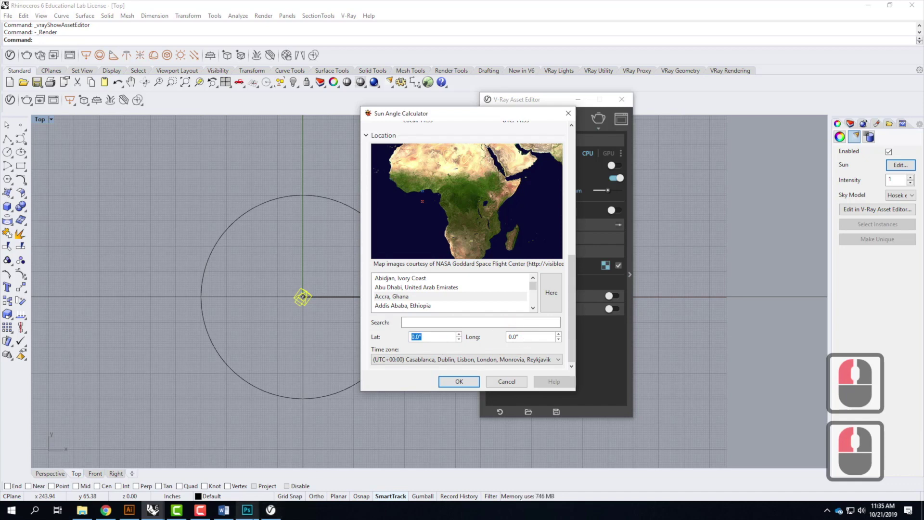
left_click(224, 510)
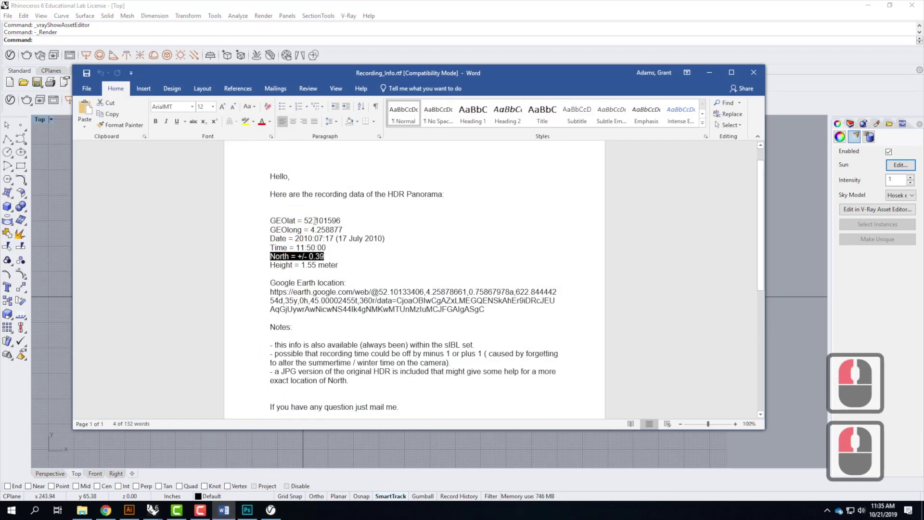
double_click(310, 221)
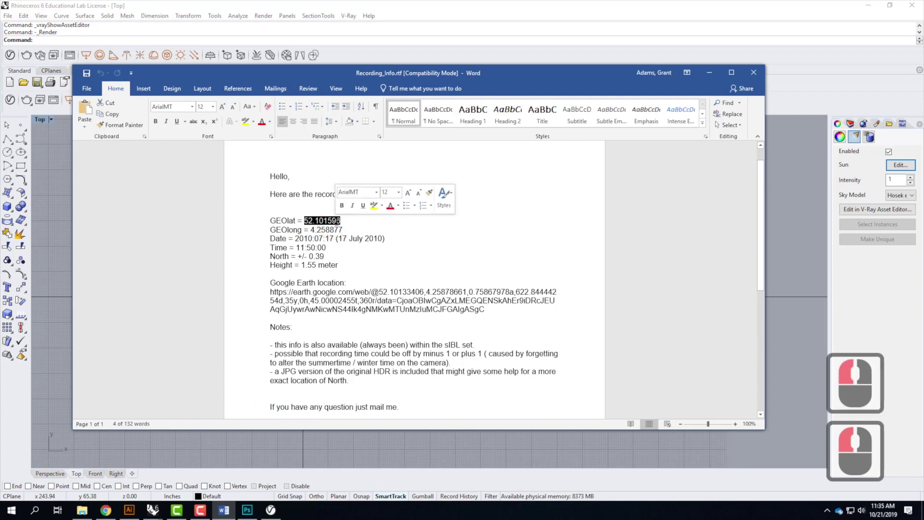
key("ctrl+c")
left_click(458, 7)
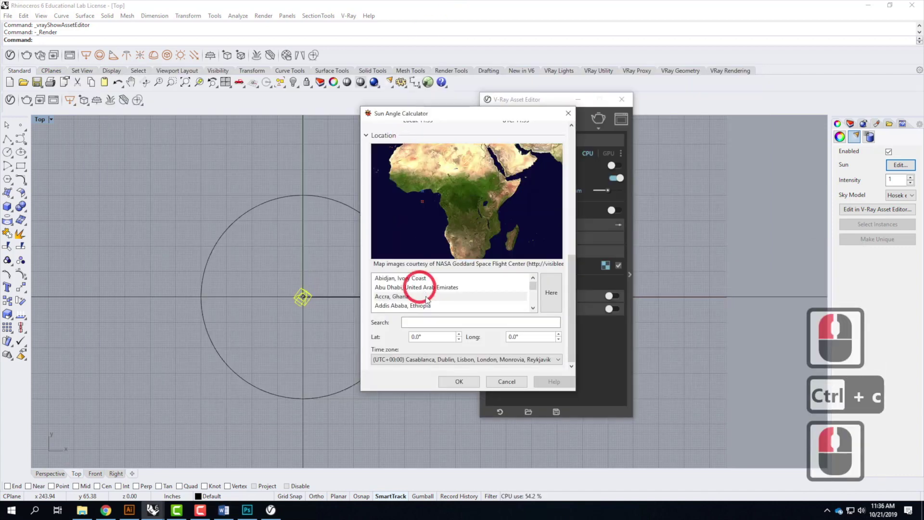
left_click(426, 337)
key("ctrl+v")
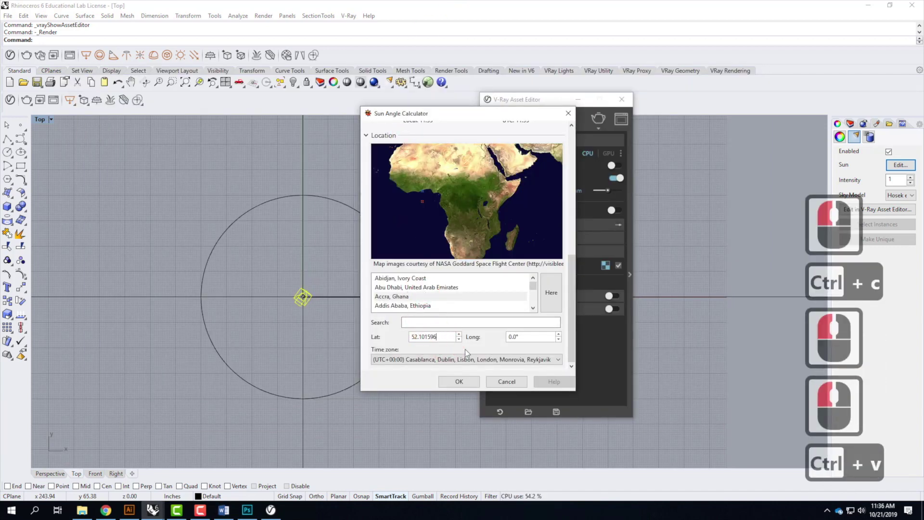
Set the sun location's longitude to 4.258877, copied from the GEOlong line of the Recording_Info document in Word.
left_click(269, 509)
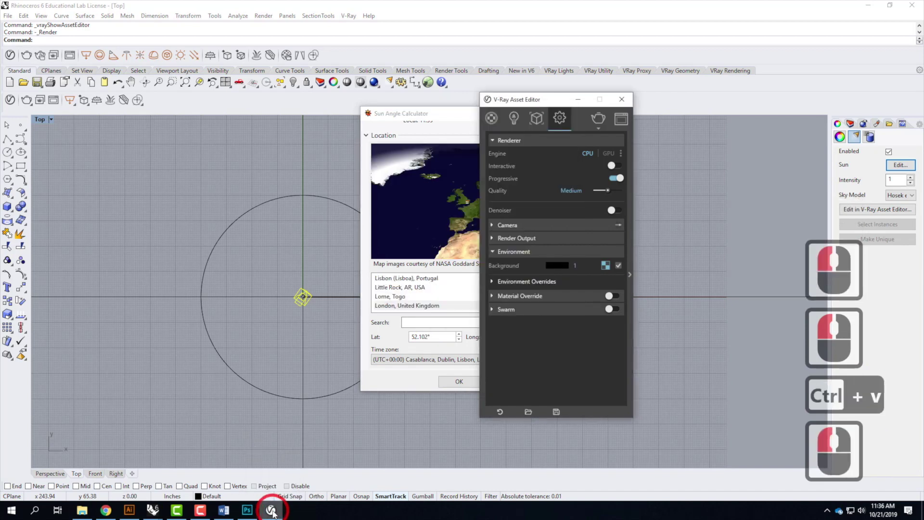
left_click(224, 510)
double_click(333, 230)
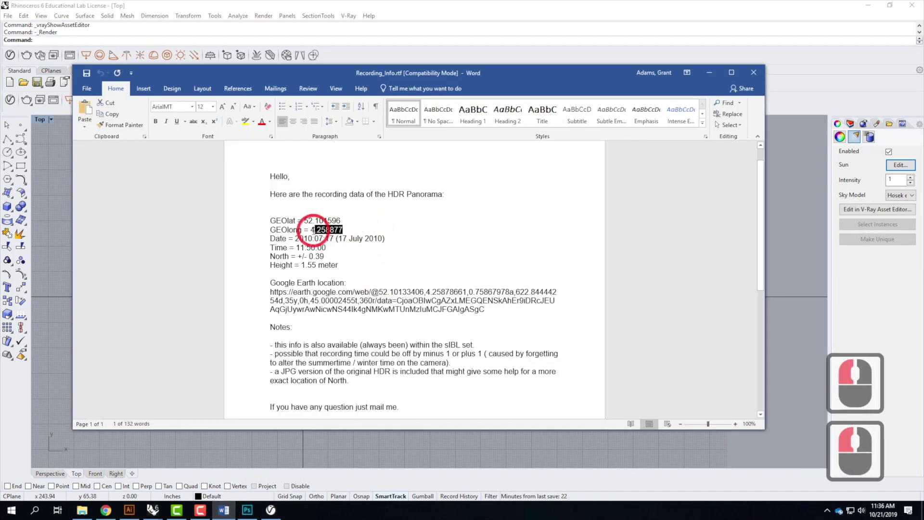
key("ctrl+c")
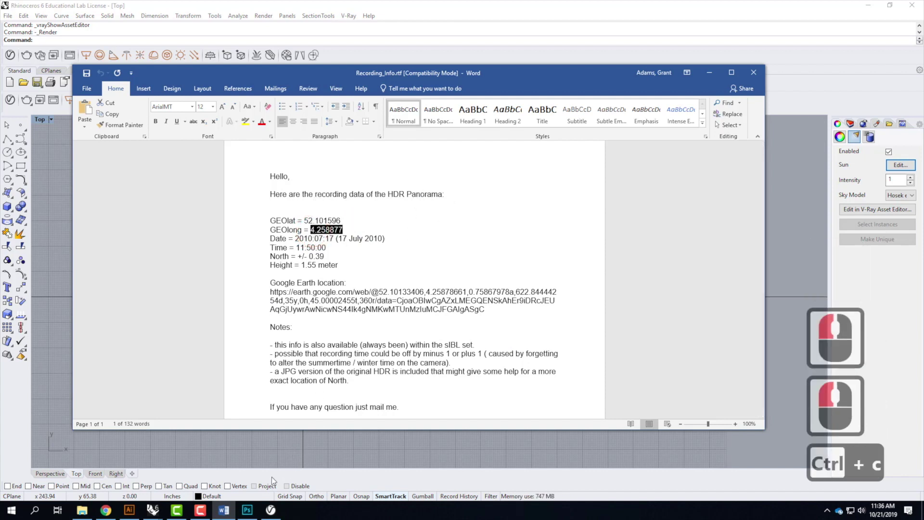
left_click(153, 510)
left_click(182, 496)
left_click(523, 337)
double_click(522, 337)
key("ctrl+v")
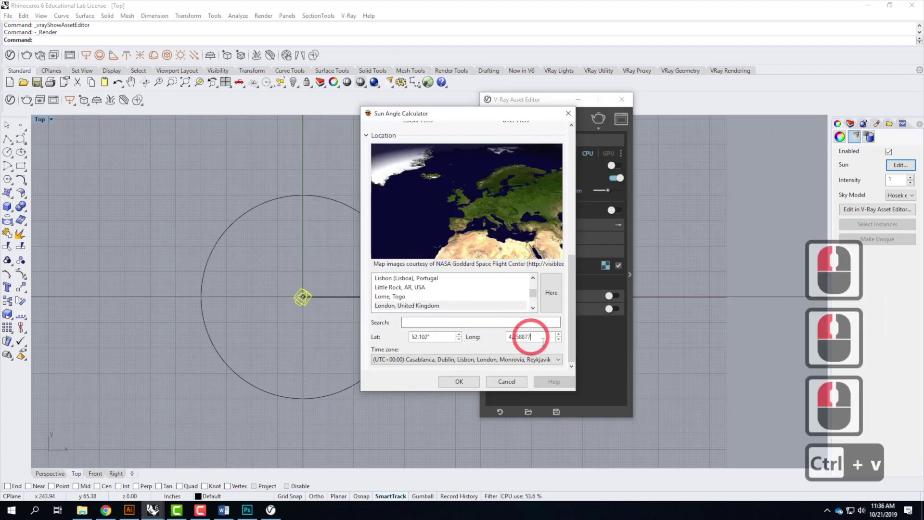
key("Tab")
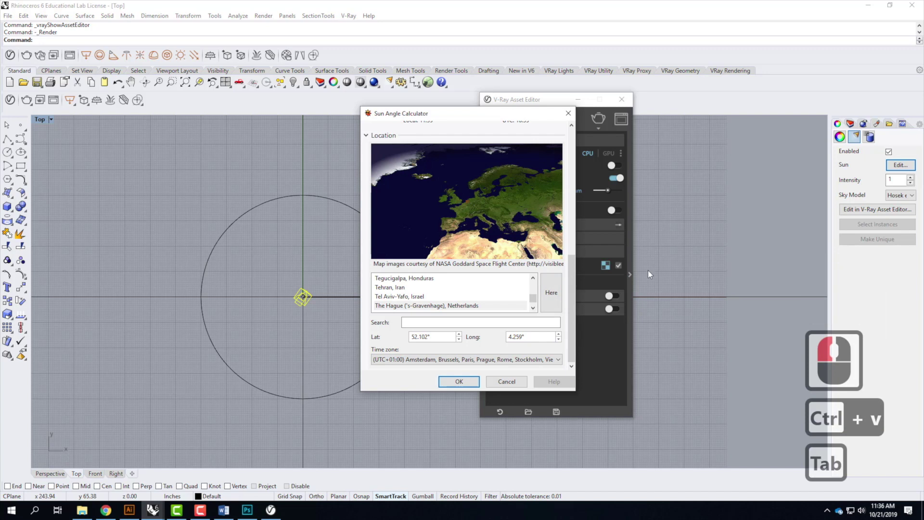
Check the panorama's recording date and time in the Word document and return to the sun's date and time settings.
left_click_drag(571, 281, 574, 155)
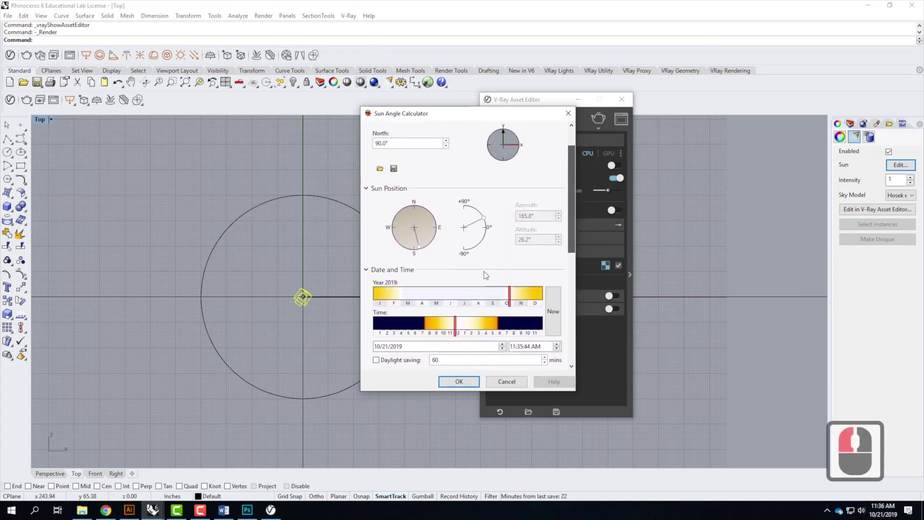
left_click_drag(573, 194, 574, 241)
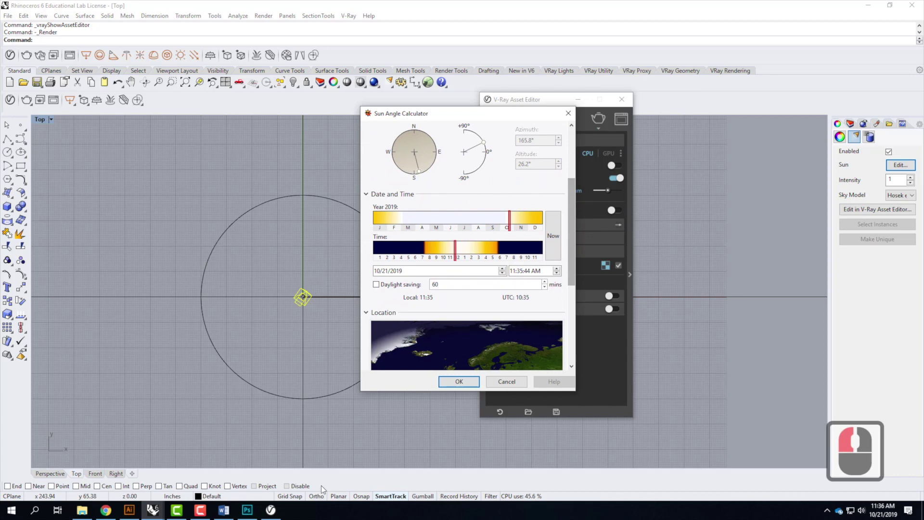
left_click(271, 511)
left_click(224, 510)
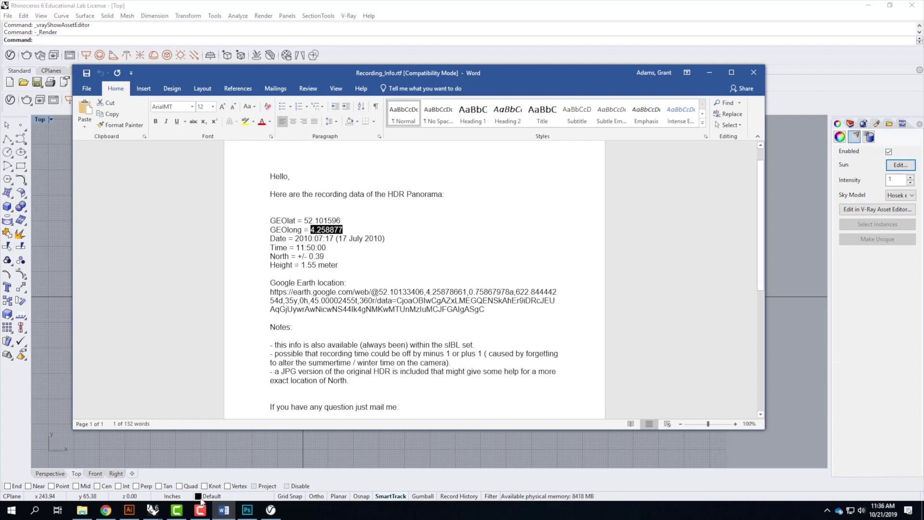
mouse_move(271, 511)
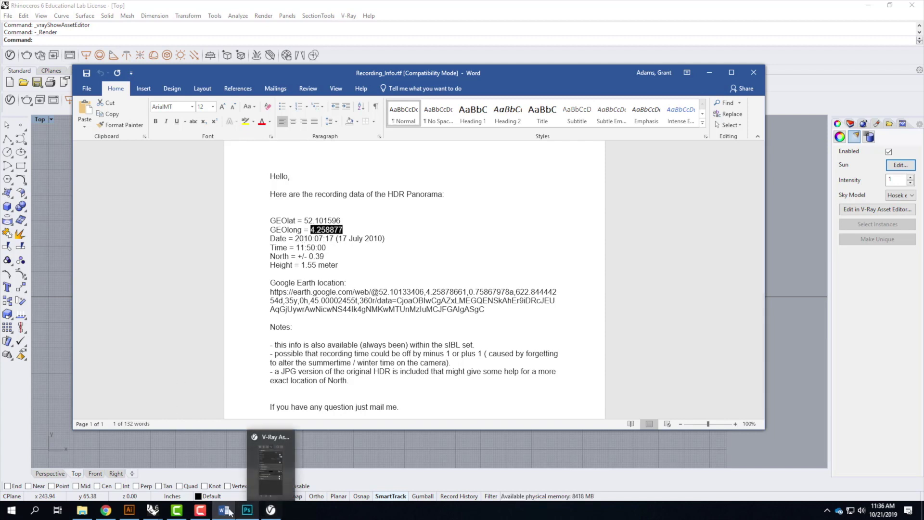
mouse_move(138, 513)
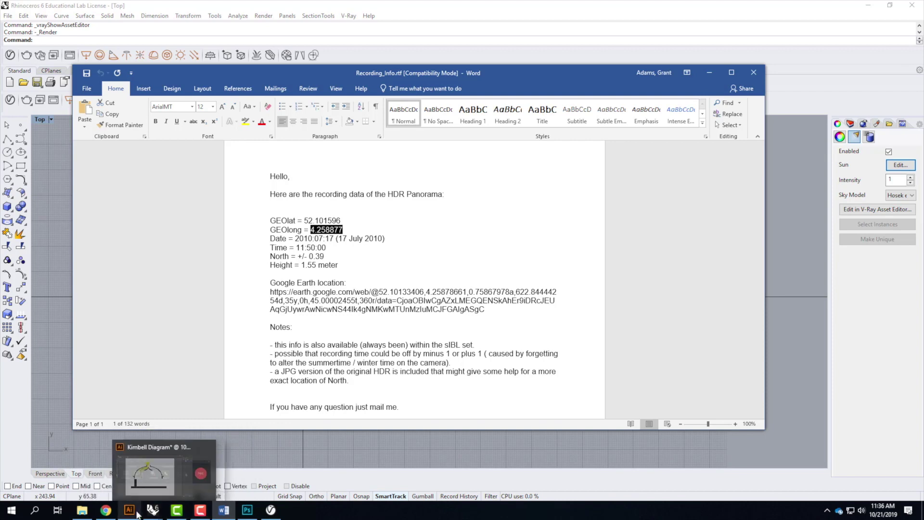
left_click(202, 476)
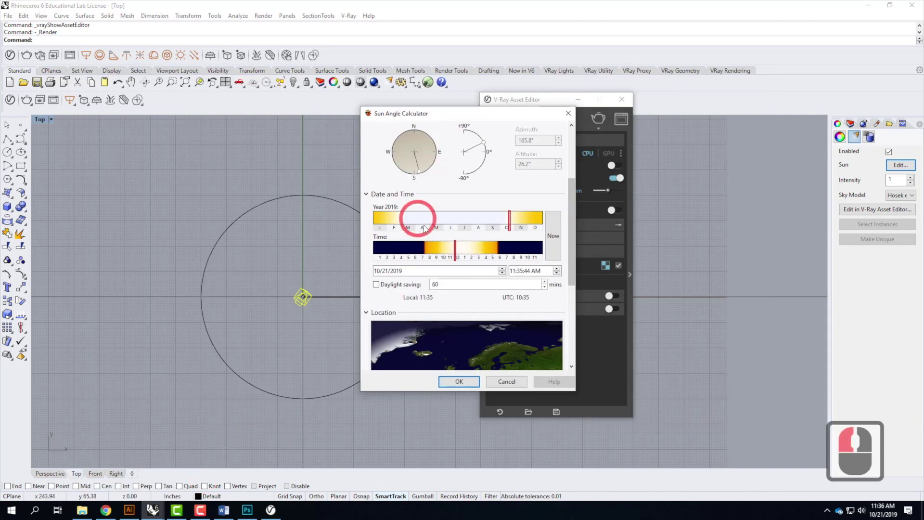
Set the sun's date to 7/17/2010.
left_click(406, 271)
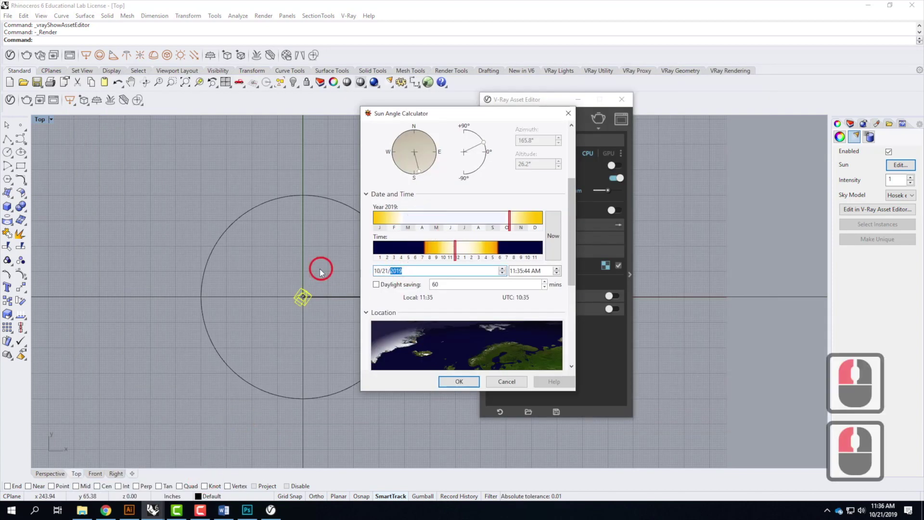
left_click(366, 270)
left_click(378, 271)
type("7")
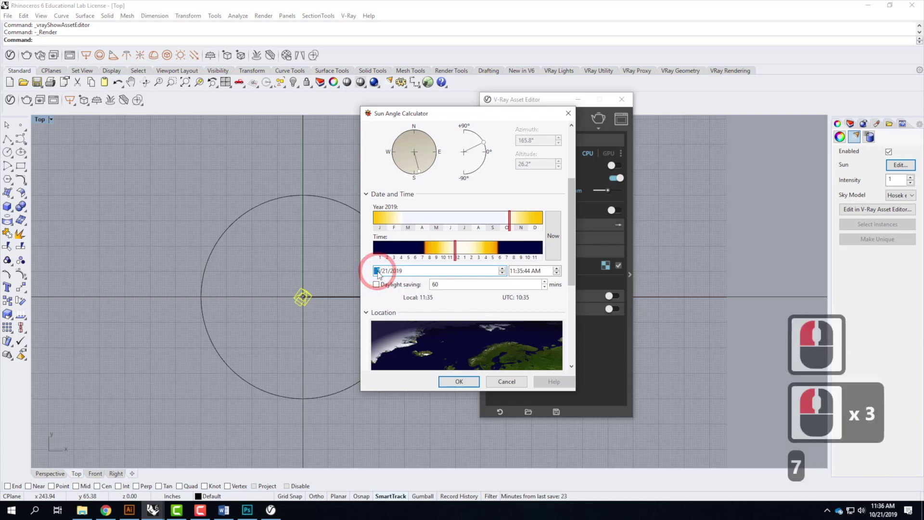
key("Tab")
left_click(386, 271)
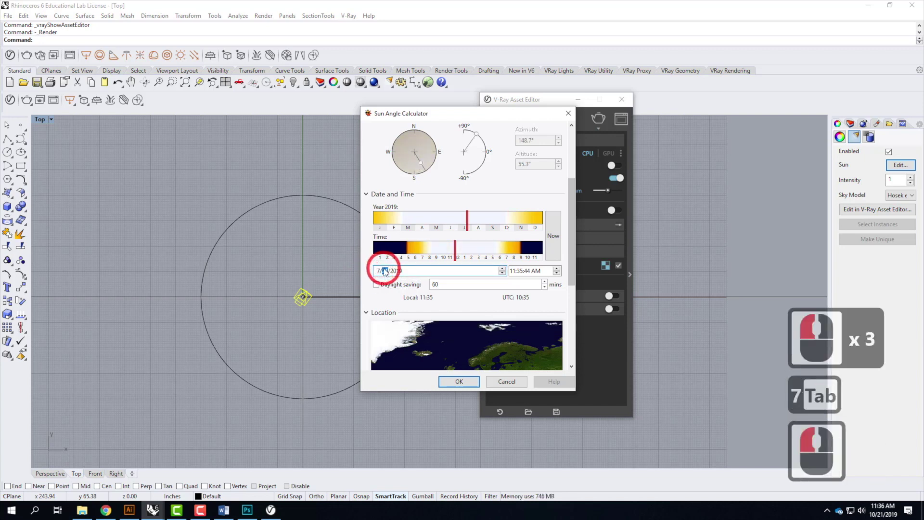
type("17")
key("Tab")
left_click(395, 271)
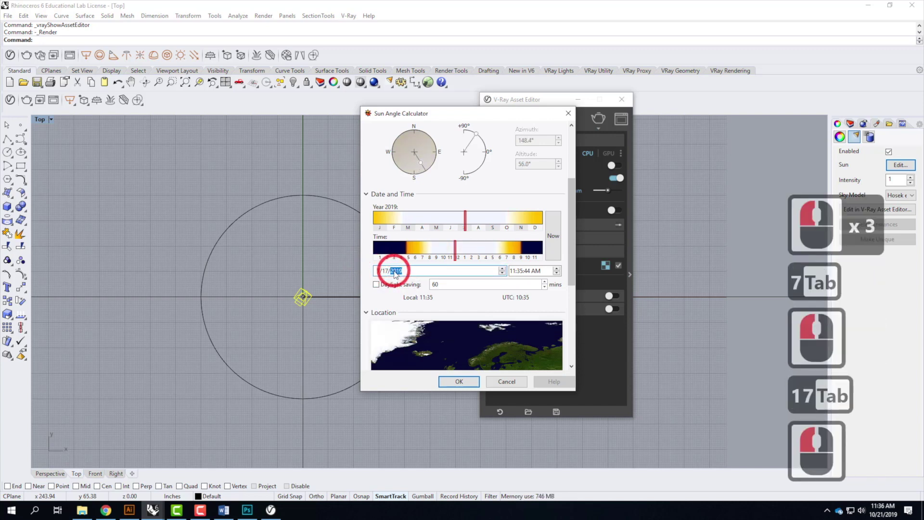
type("2010")
left_click(439, 271)
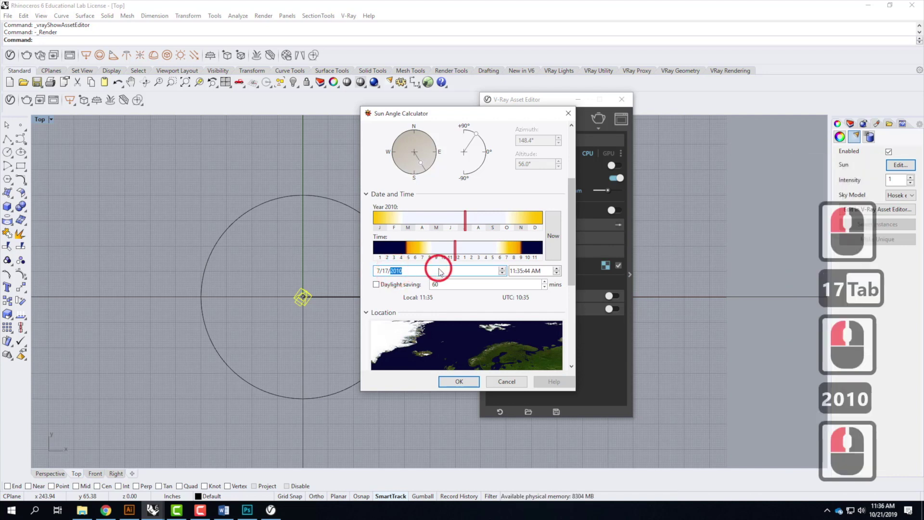
Set the sun's time to 11:50:00 AM and apply the sun settings.
left_click(525, 271)
type("50")
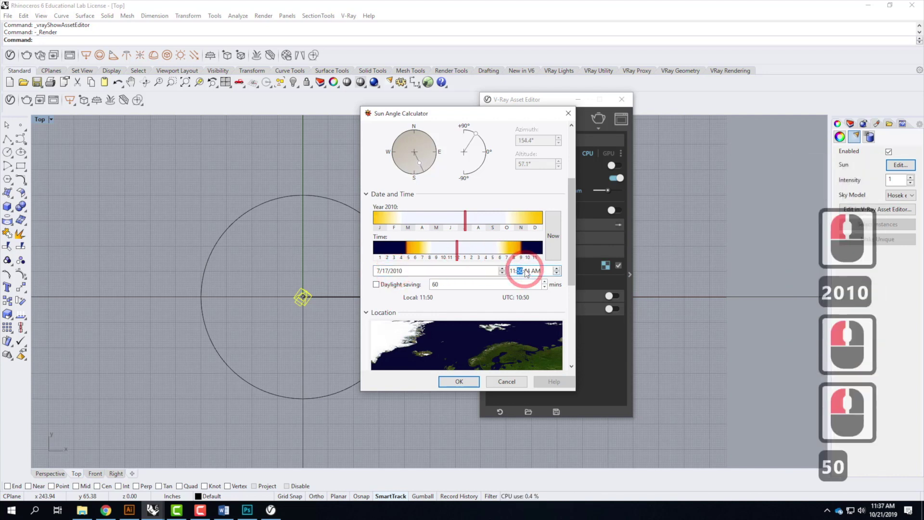
left_click(526, 271)
type("00")
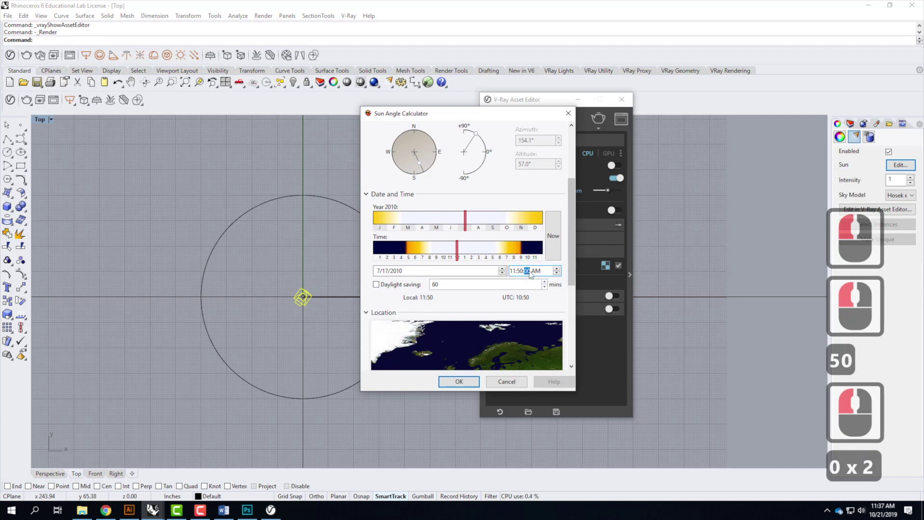
left_click(537, 272)
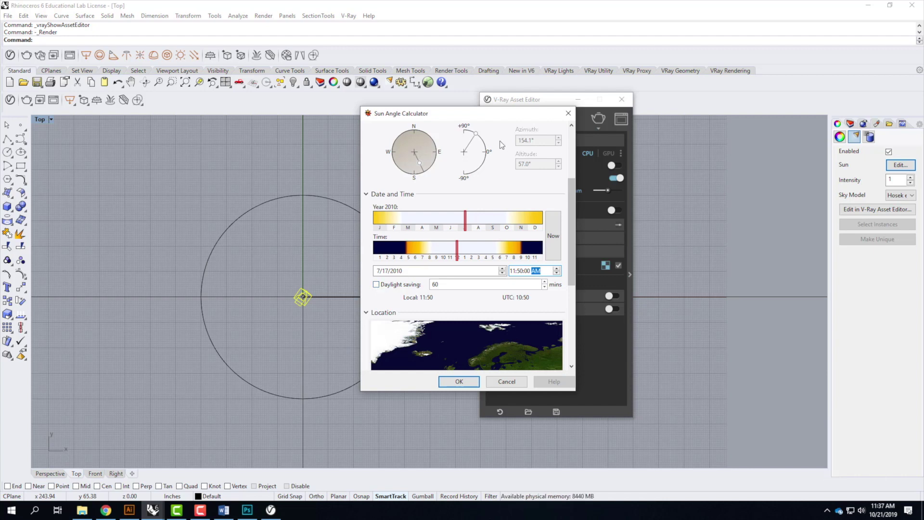
left_click(465, 383)
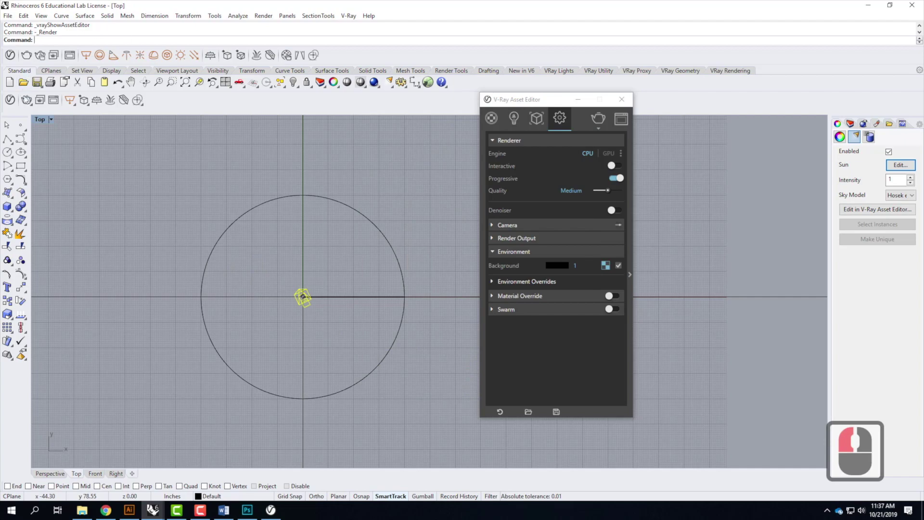
Run a brief V-Ray test render of the Top view to check the sun's reflection and shadow, and stop it.
left_click(597, 118)
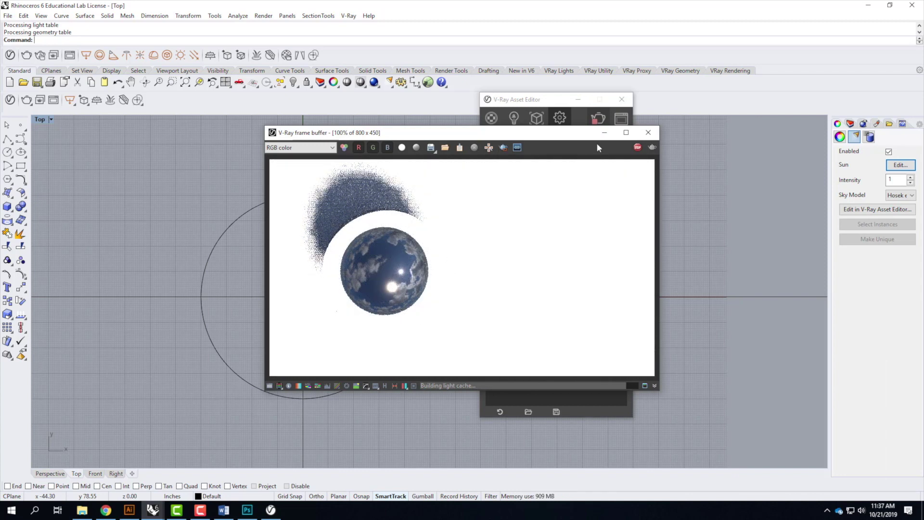
left_click(636, 147)
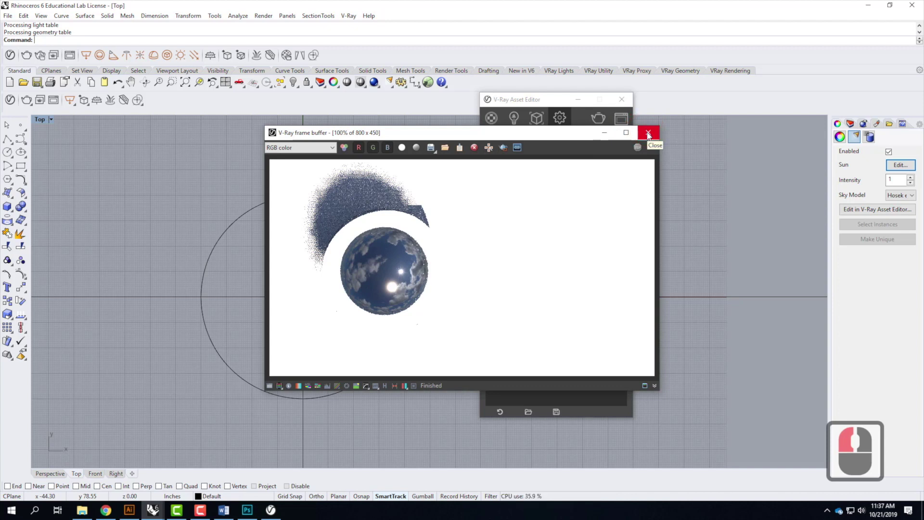
Reopen the sun settings, turn off manual control, and bring up the location settings.
left_click(895, 165)
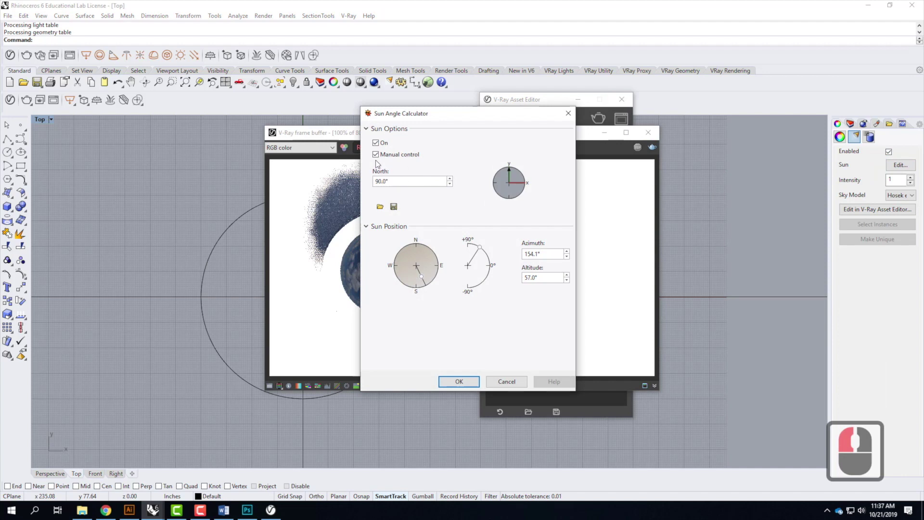
left_click(376, 155)
left_click_drag(572, 193, 553, 371)
left_click_drag(569, 301, 576, 333)
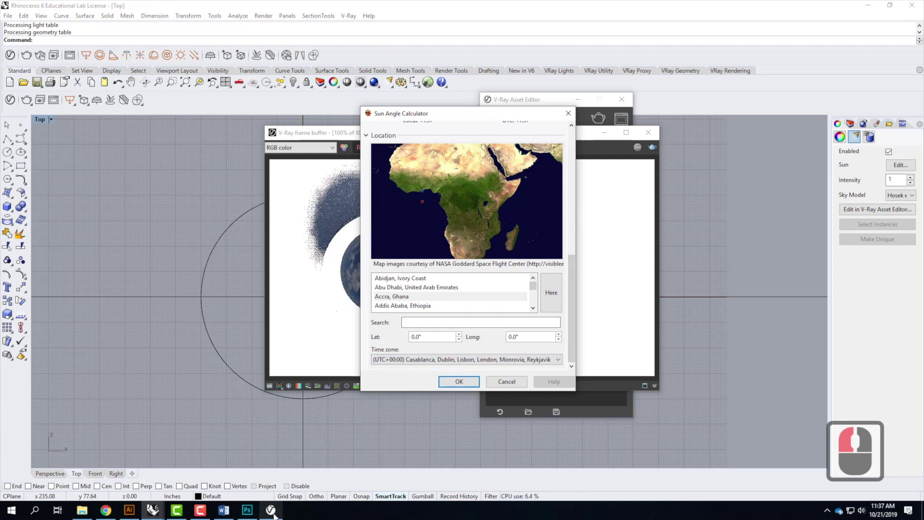
Set the sun location's latitude to 52.101596, copied from the GEOlat line of the Recording_Info document in Word.
mouse_move(273, 514)
left_click(224, 511)
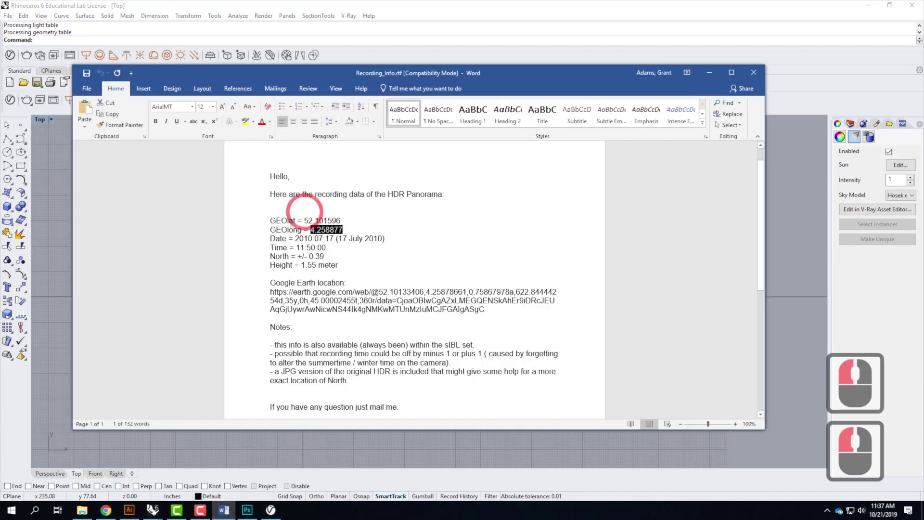
triple_click(310, 222)
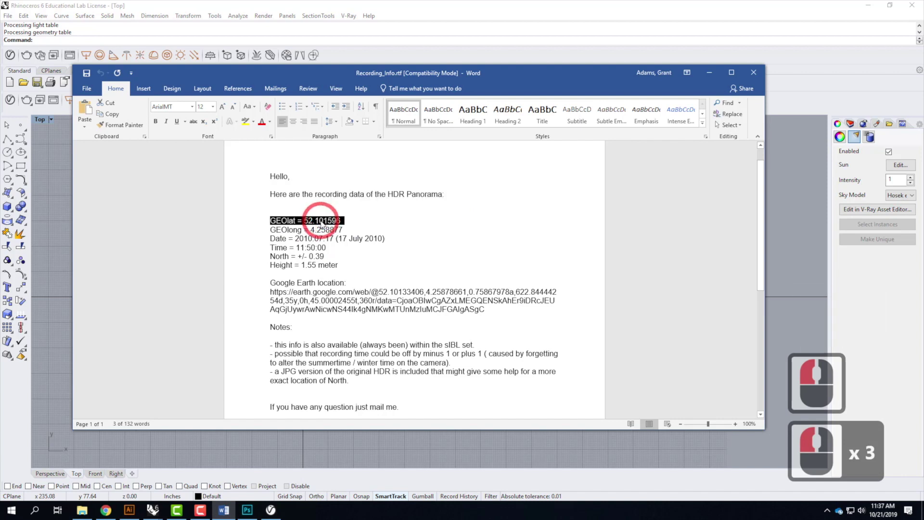
left_click(308, 225)
double_click(320, 222)
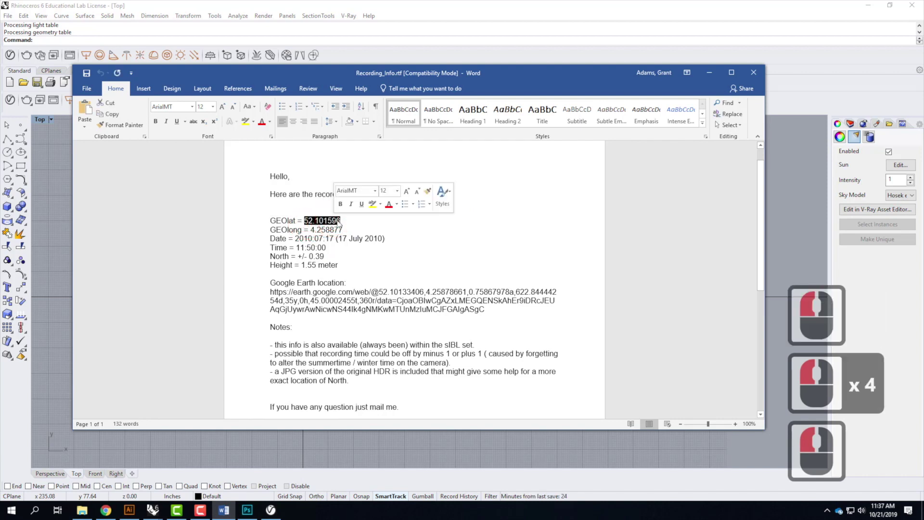
key("ctrl+c")
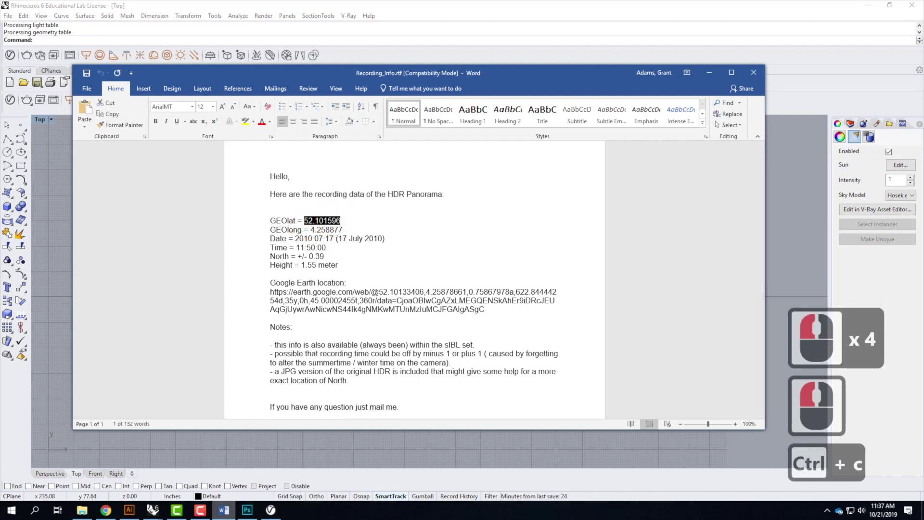
left_click(272, 512)
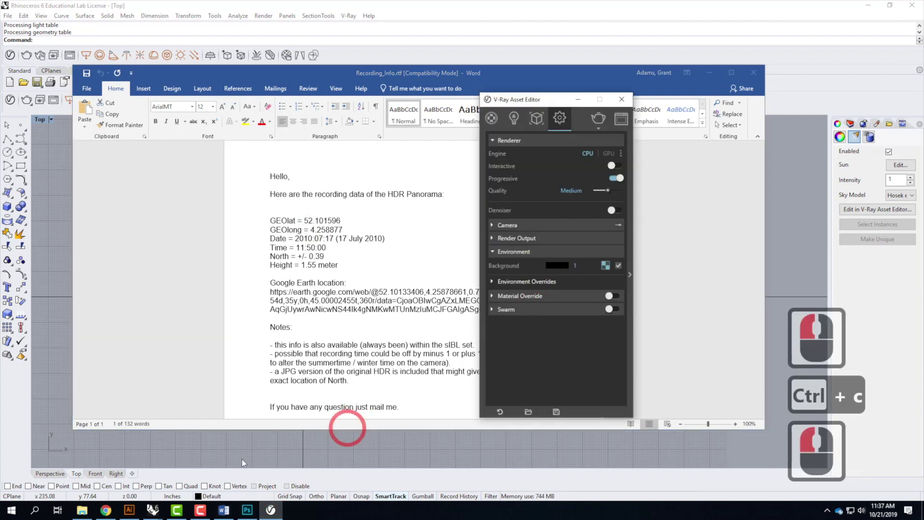
left_click(153, 511)
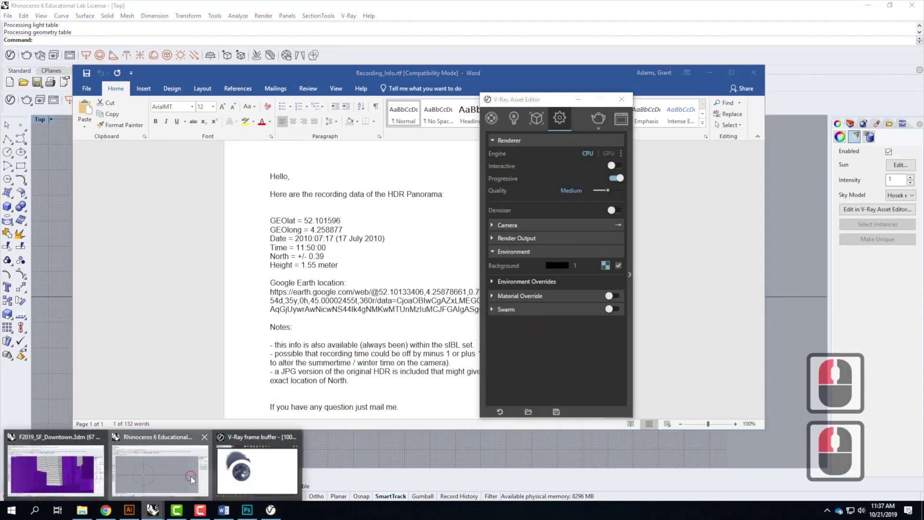
left_click(191, 476)
double_click(433, 338)
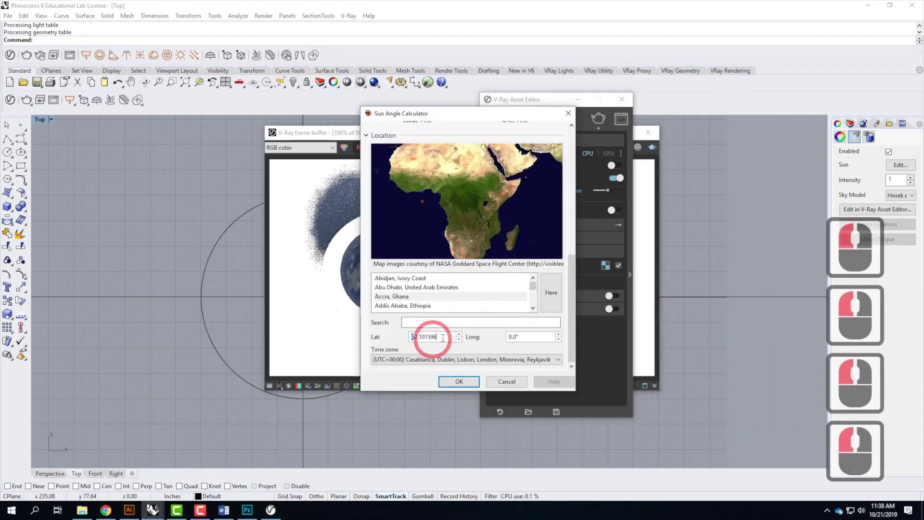
key("ctrl+v")
Set the sun location's longitude to 4.258877, copied from the GEOlong line of the Recording_Info document in Word.
double_click(519, 338)
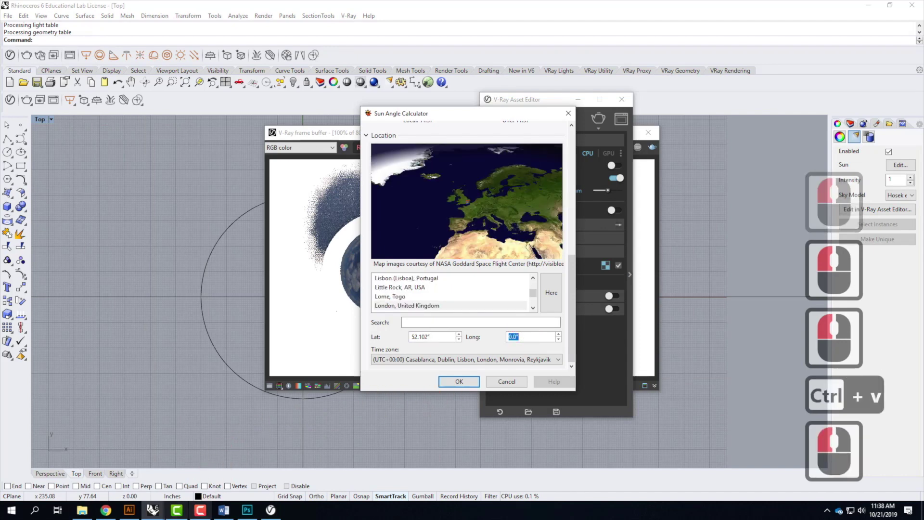
left_click(223, 510)
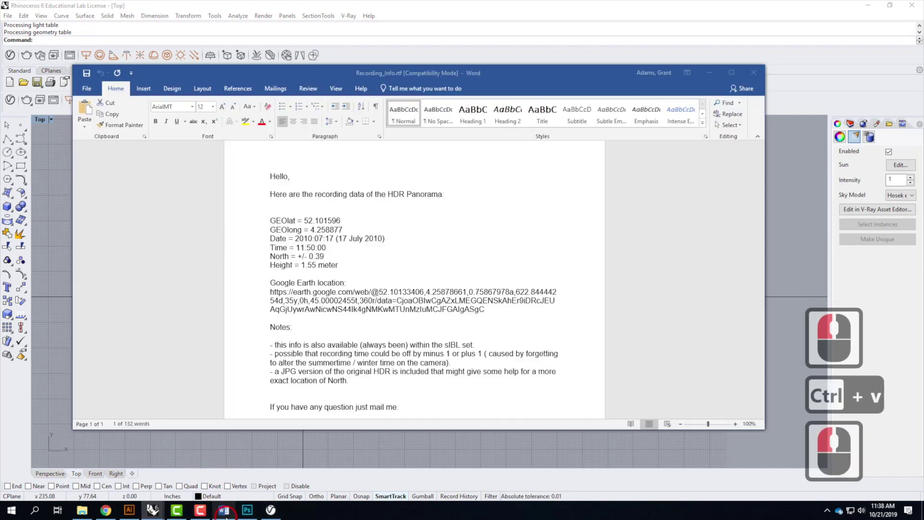
left_click_drag(308, 230, 343, 230)
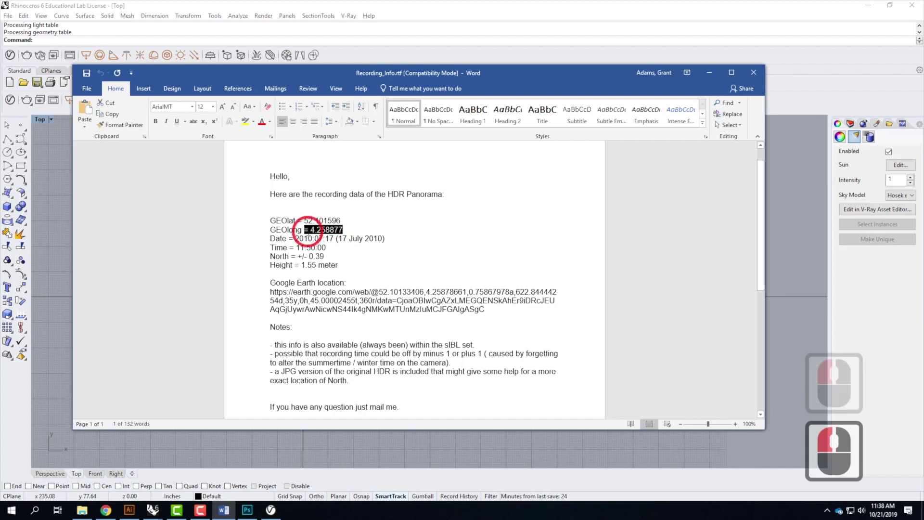
key("ctrl+c")
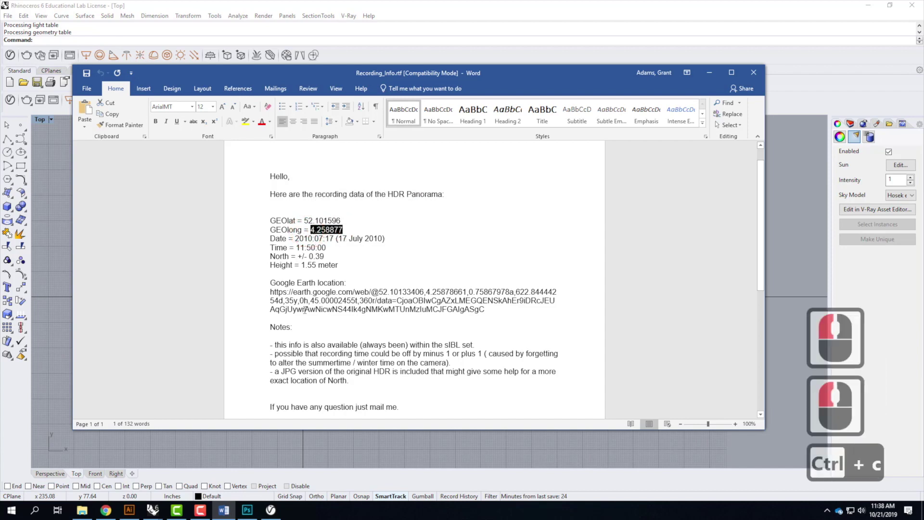
left_click(153, 510)
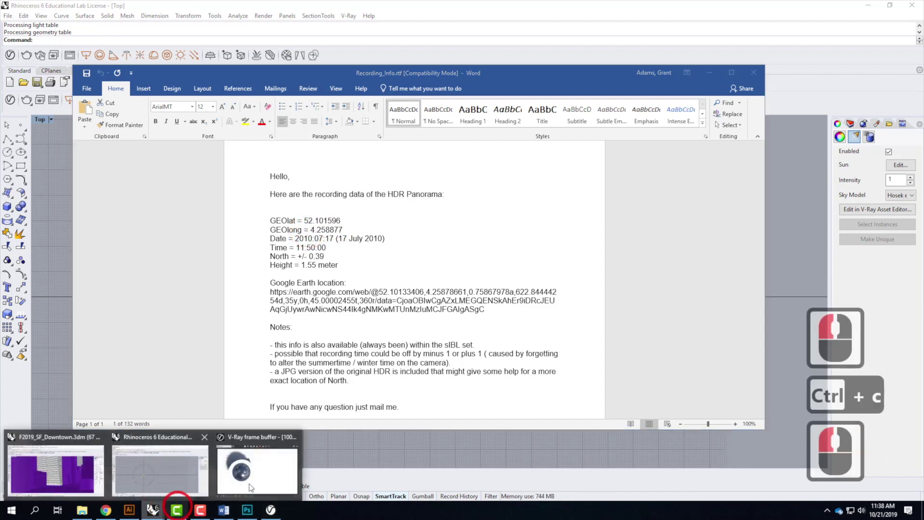
left_click(249, 468)
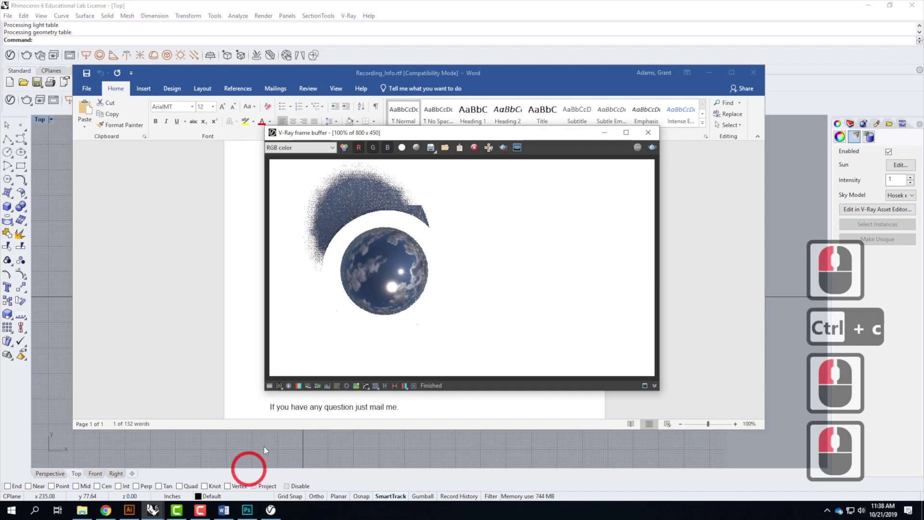
left_click(153, 510)
left_click(173, 476)
double_click(526, 337)
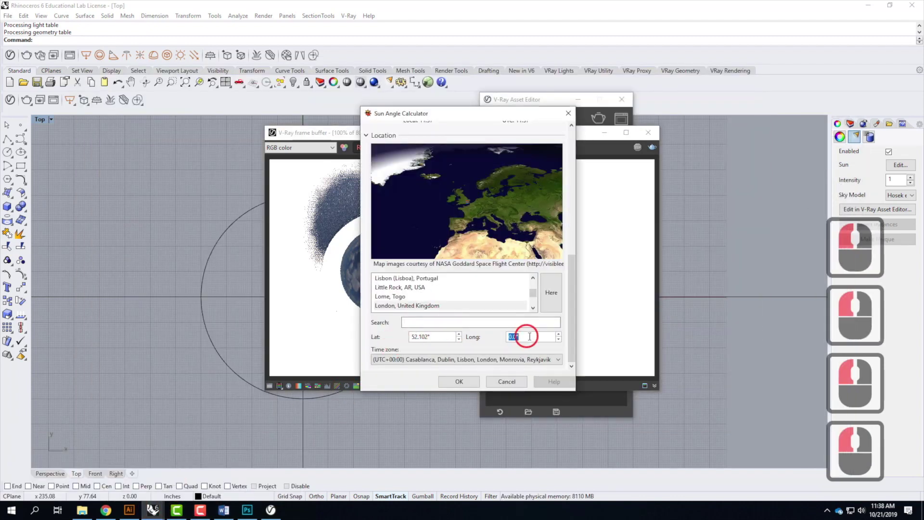
key("ctrl+v")
Set the sun's date to 7/17/2010 for the re-entered location.
left_click_drag(570, 320, 566, 263)
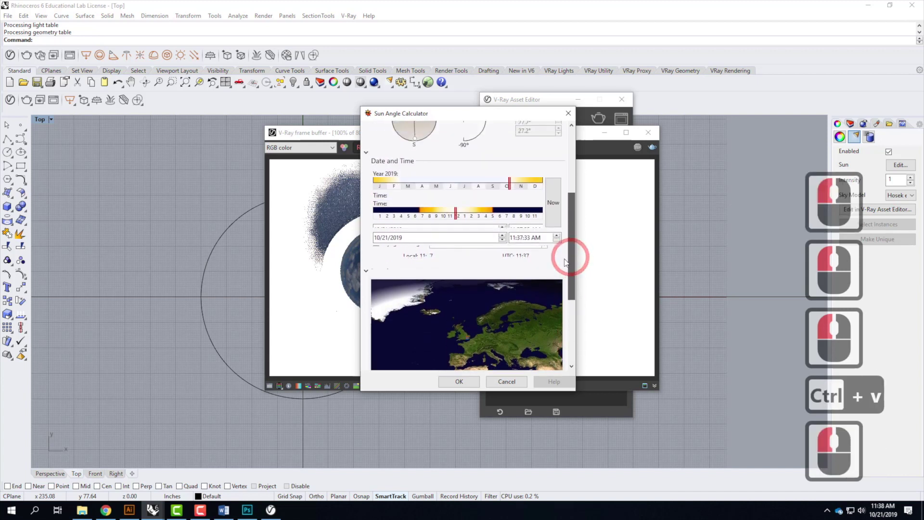
left_click(378, 239)
type("7")
left_click(384, 239)
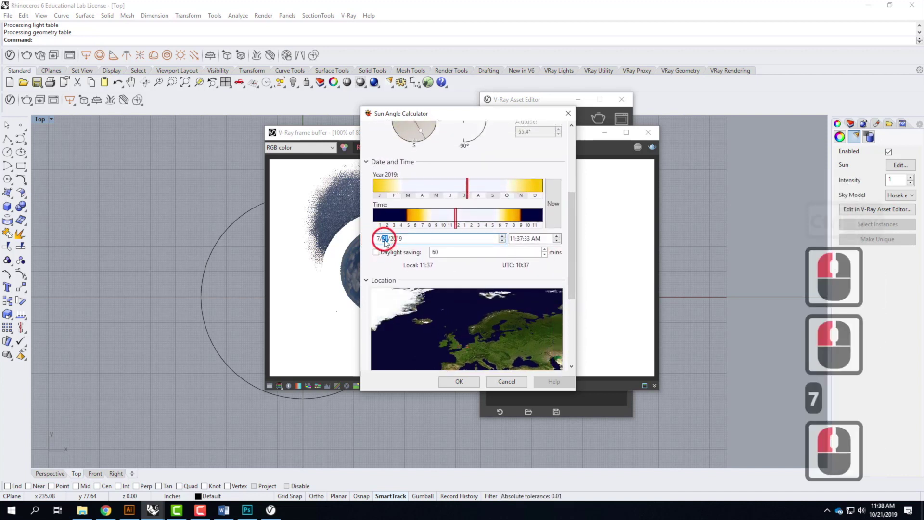
type("17/")
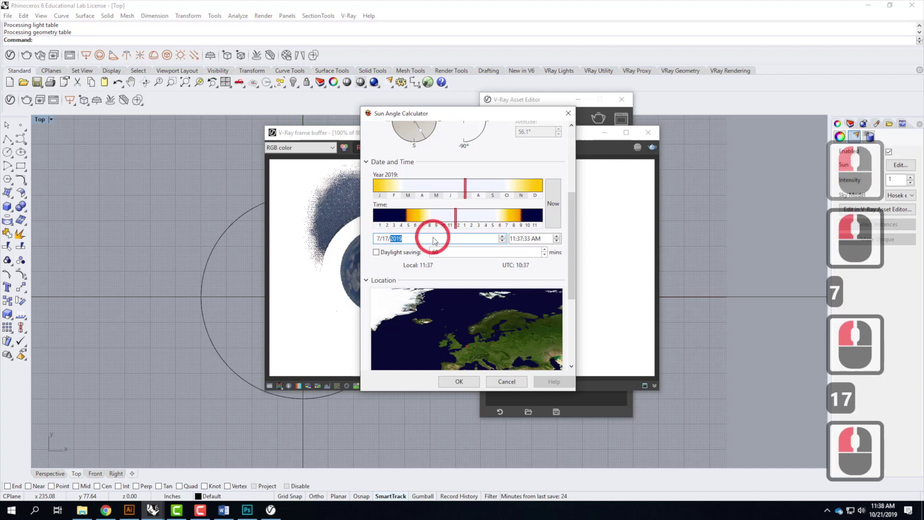
type("201")
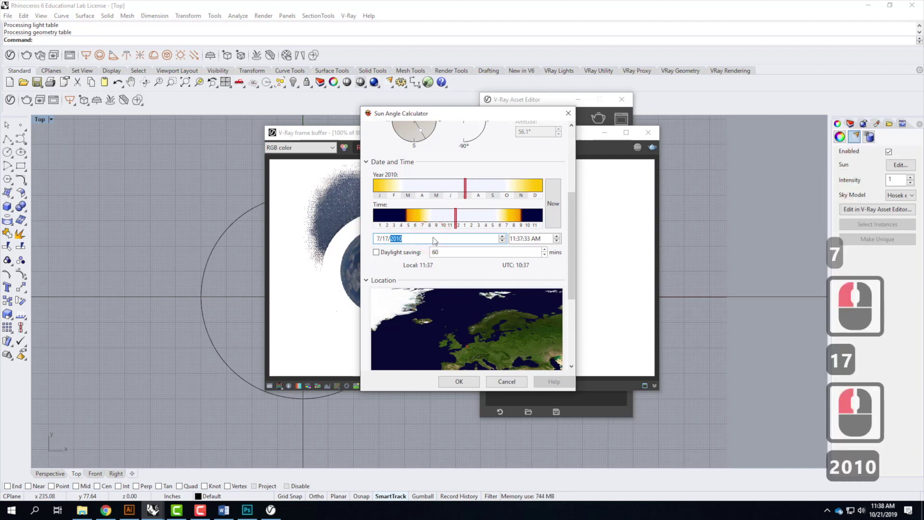
Set the sun's time of day to 11:50:00 AM.
left_click(512, 239)
key("Tab")
key("Tab")
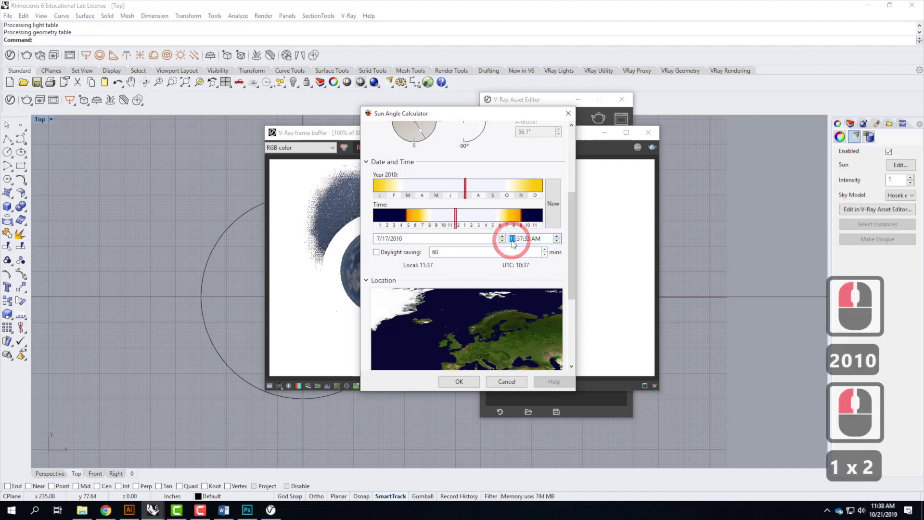
left_click(519, 239)
type("50")
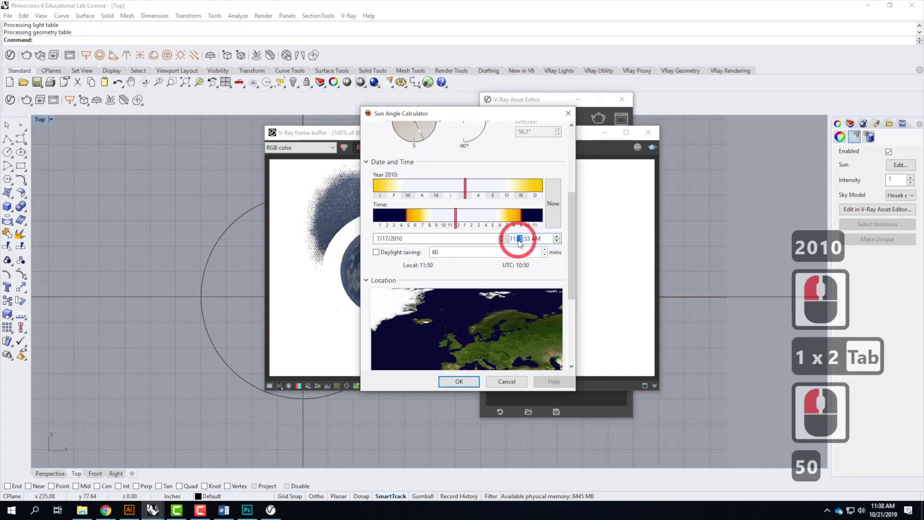
left_click(526, 238)
type("00")
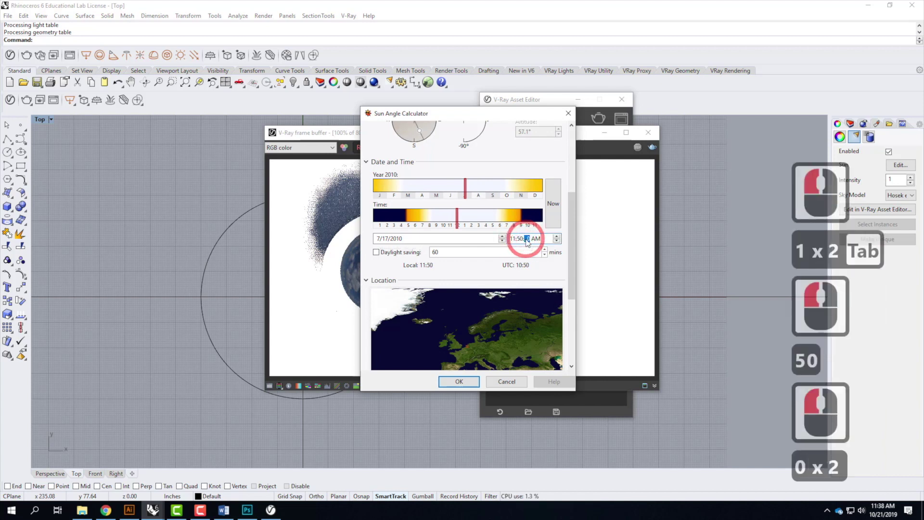
Enable daylight saving for the sun and apply the sun settings.
left_click(376, 252)
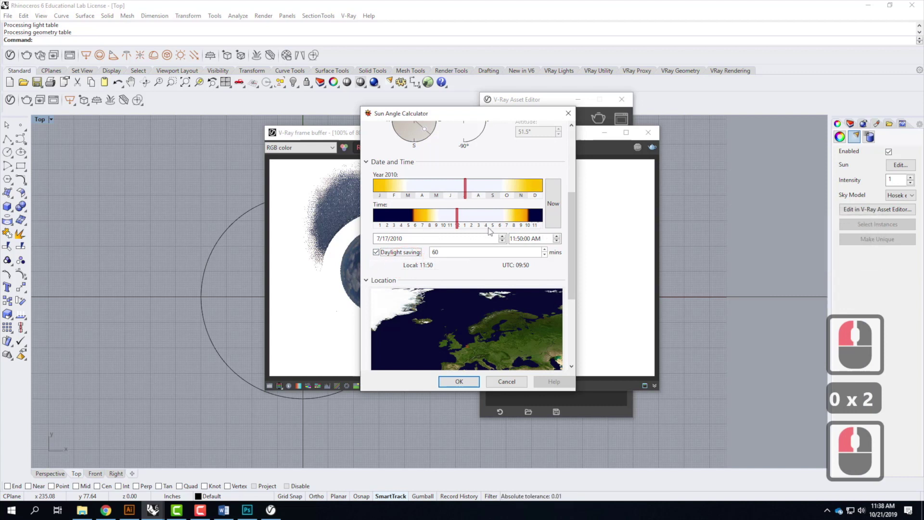
left_click_drag(571, 268, 571, 234)
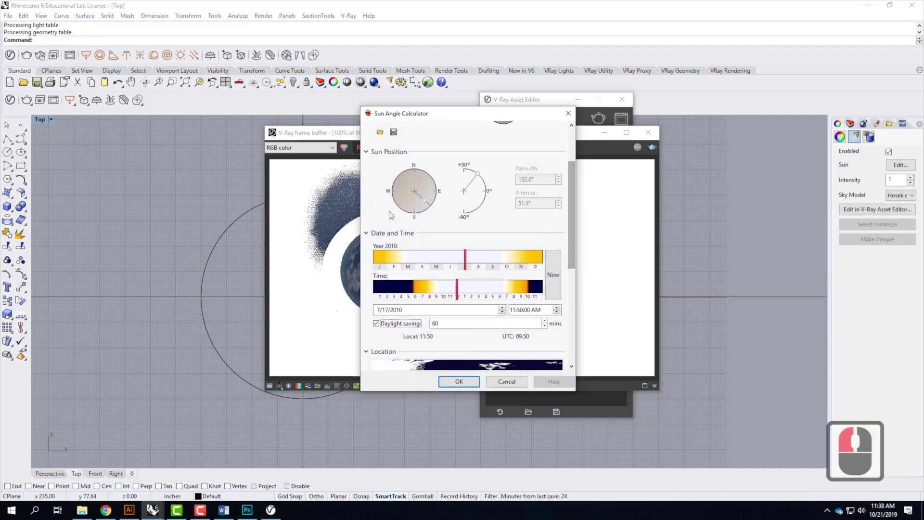
left_click(459, 381)
left_click(413, 312)
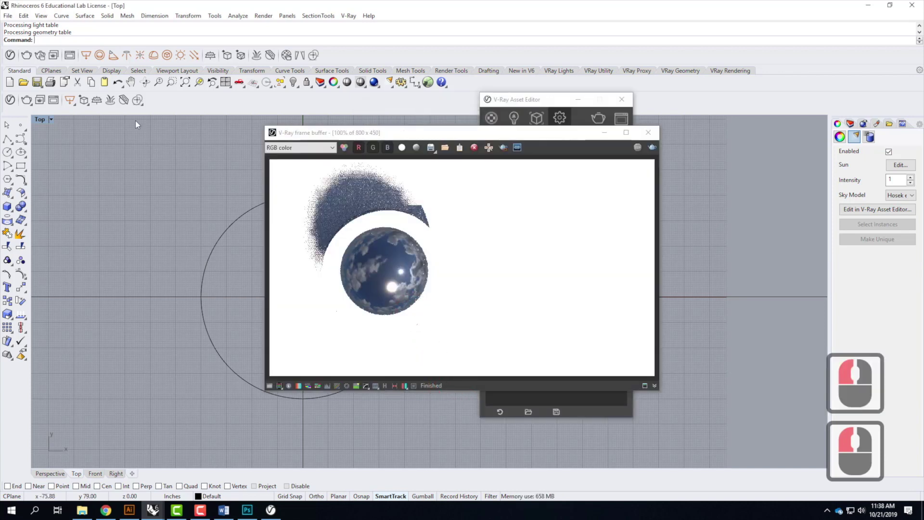
Render the Top view again to check the sun against the HDR, minimize the frame buffer, and collapse the Environment settings.
left_click(27, 102)
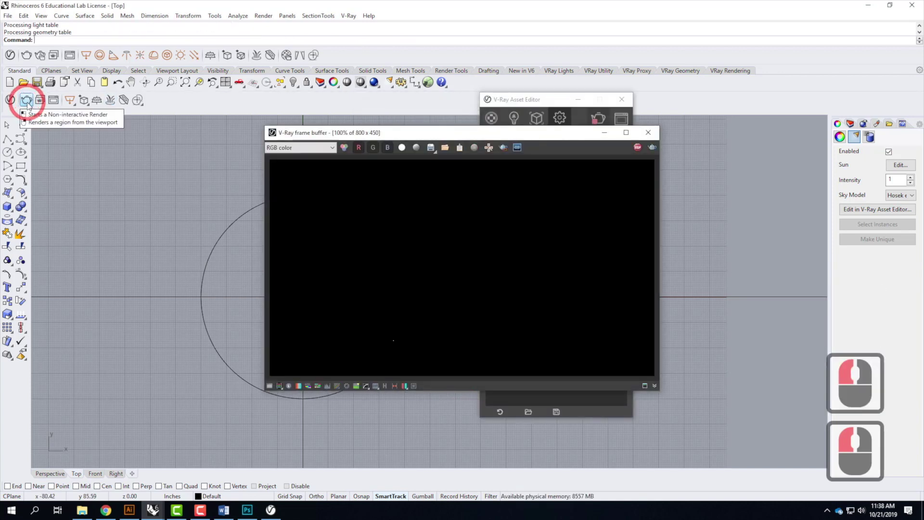
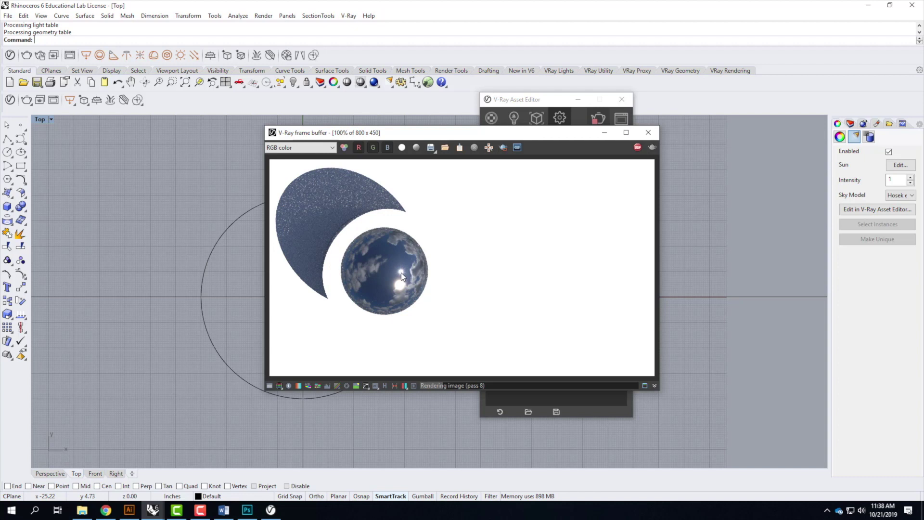
left_click(607, 133)
left_click(492, 252)
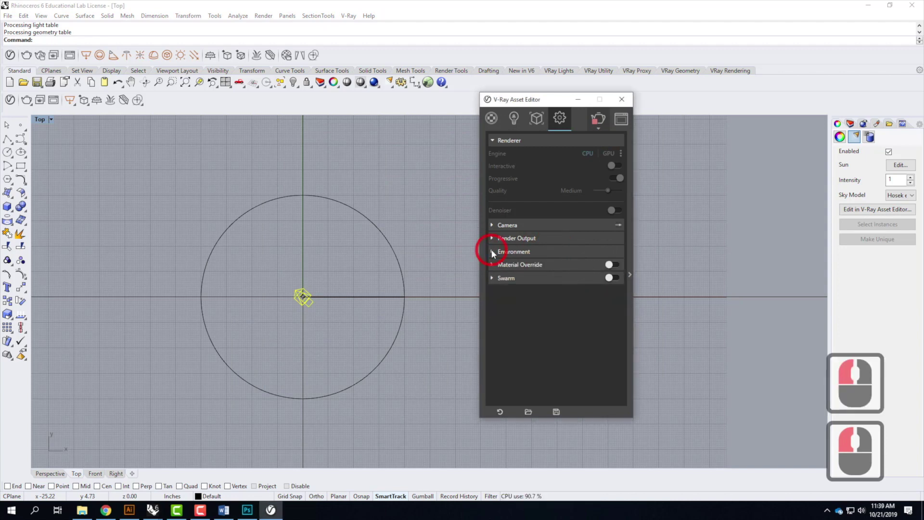
Set the horizontal rotation of the environment background bitmap to -140.4 and return to the render settings.
left_click(564, 253)
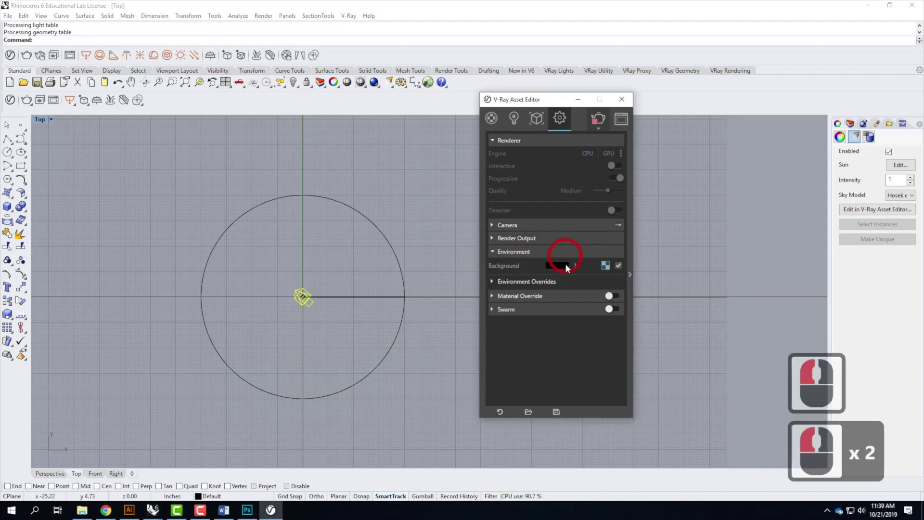
left_click(606, 265)
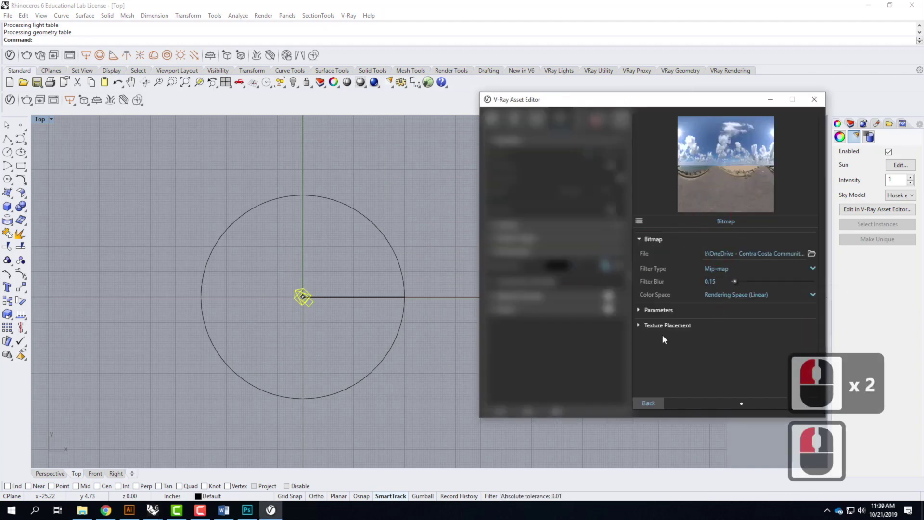
left_click(707, 325)
scroll(715, 294, "down", 3)
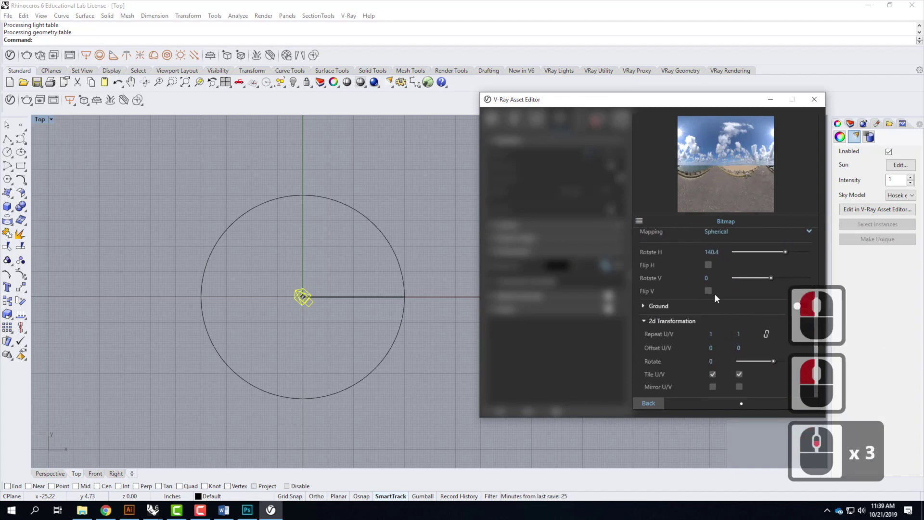
left_click(711, 252)
key("Left")
type("-")
left_click(715, 254)
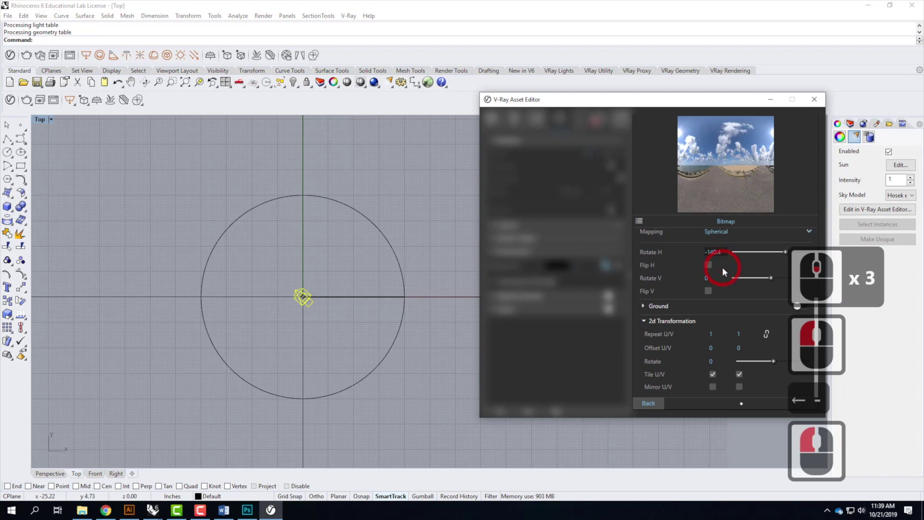
key("Tab")
left_click(656, 400)
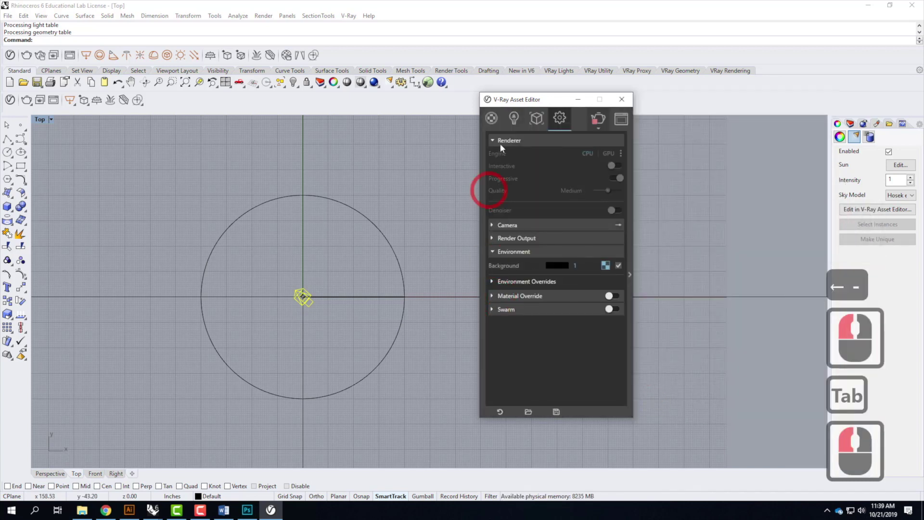
Render the Top view to check the HDR rotation against the sun and bring the frame buffer forward.
left_click(598, 120)
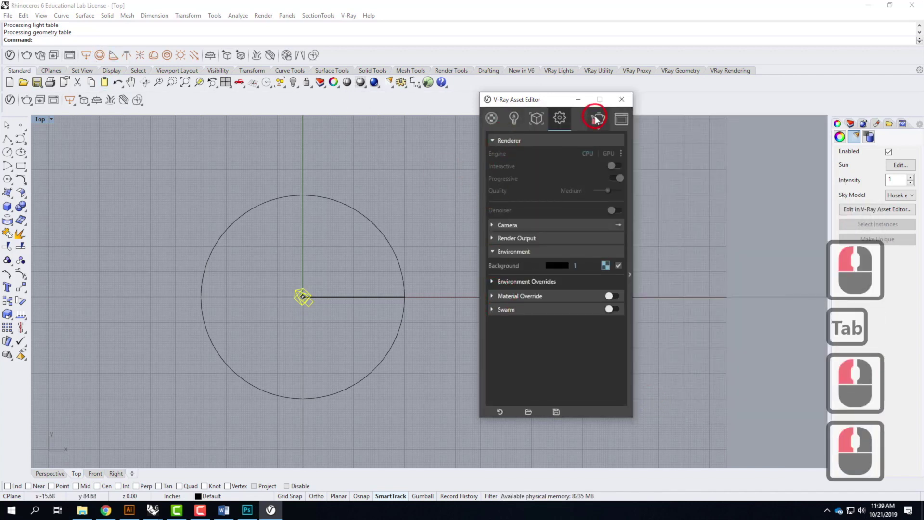
left_click(606, 117)
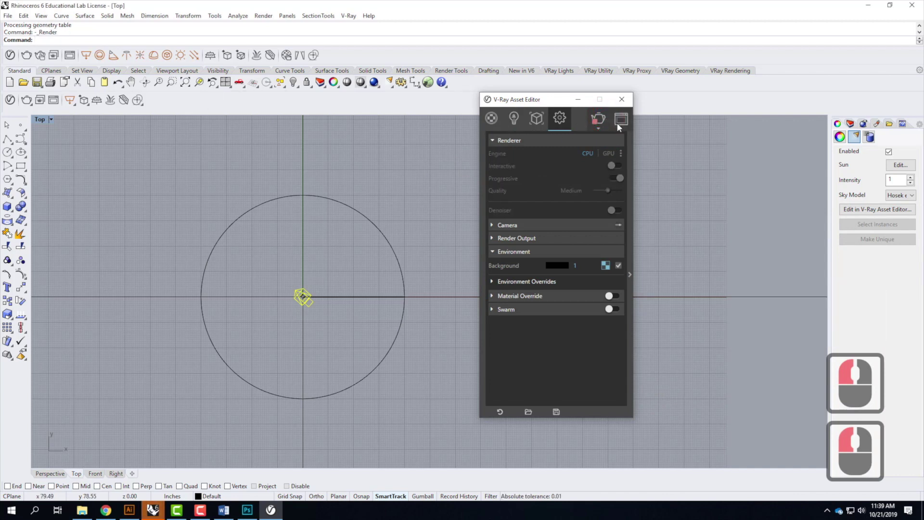
left_click(619, 123)
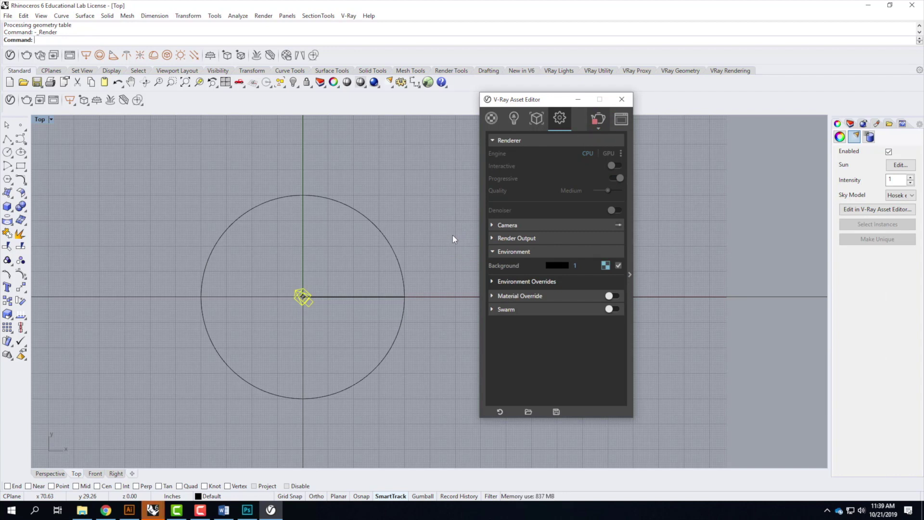
left_click(153, 510)
left_click(243, 460)
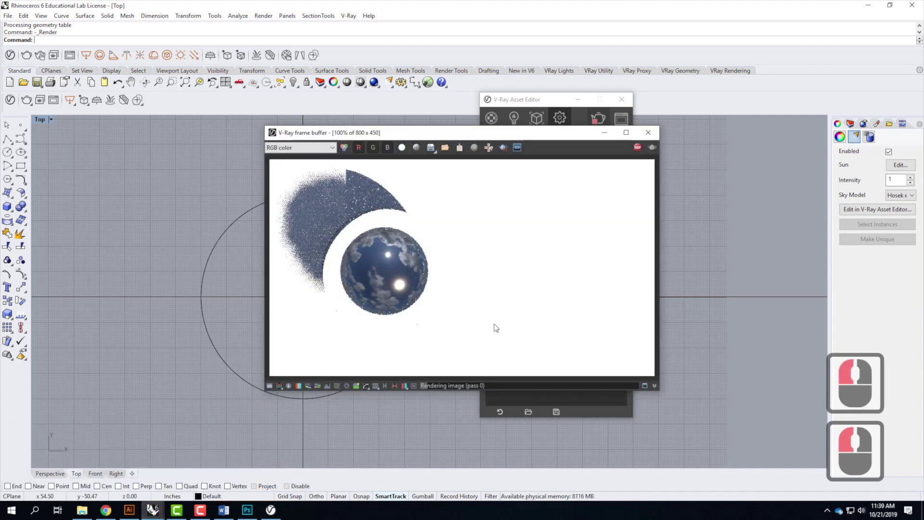
Set the background bitmap's horizontal rotation to 120 and close the Asset Editor.
left_click(541, 102)
left_click(609, 267)
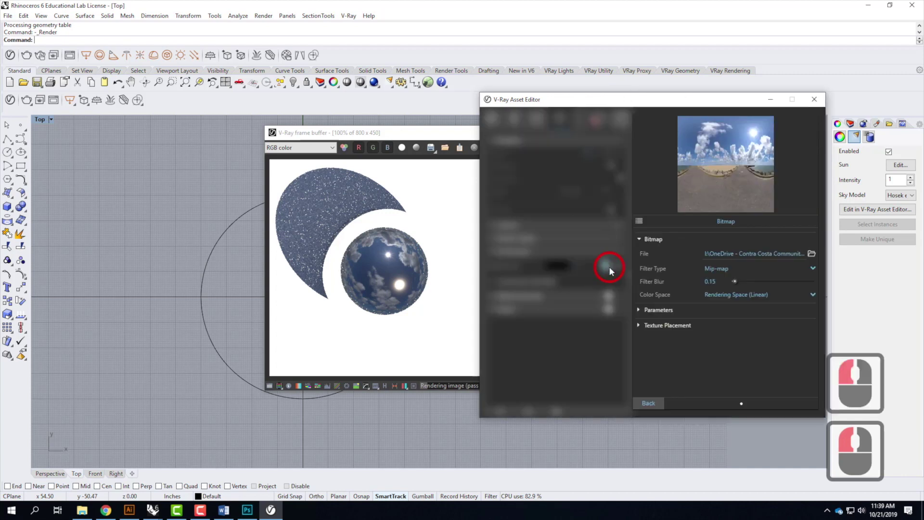
left_click(641, 324)
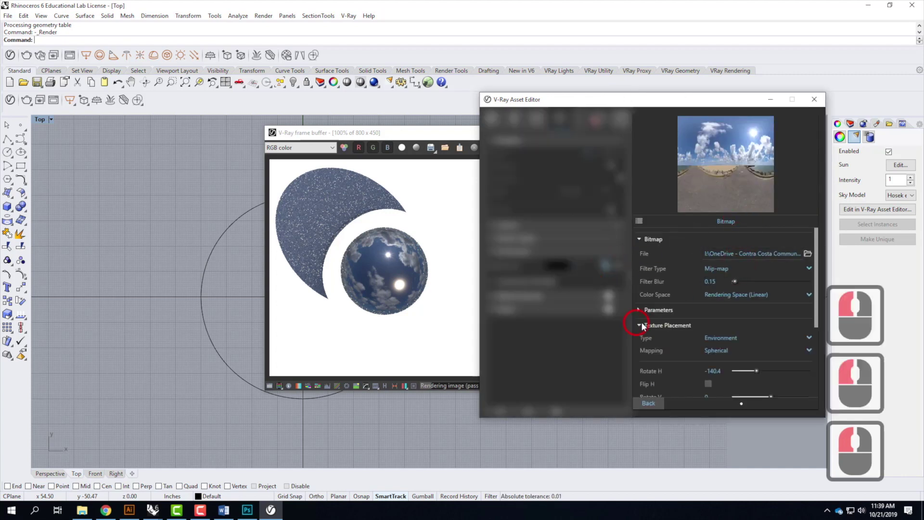
left_click_drag(723, 371, 689, 364)
type("120")
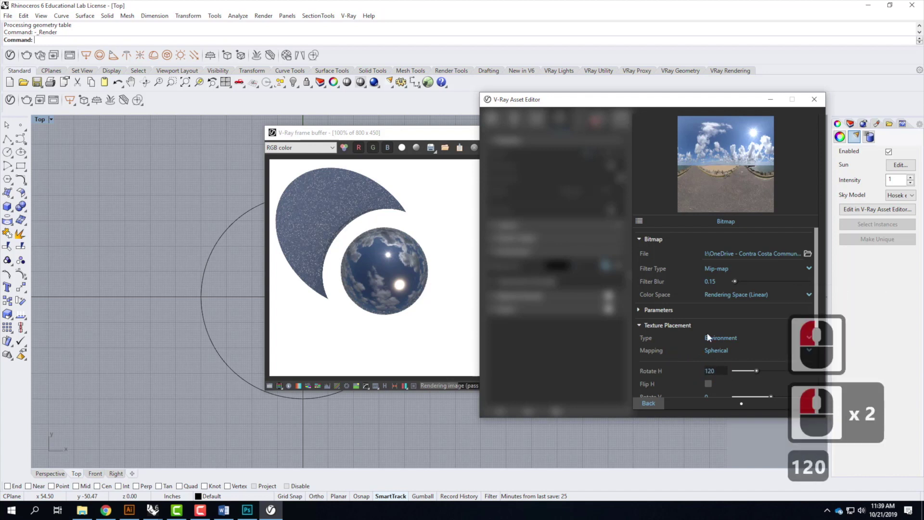
left_click(816, 101)
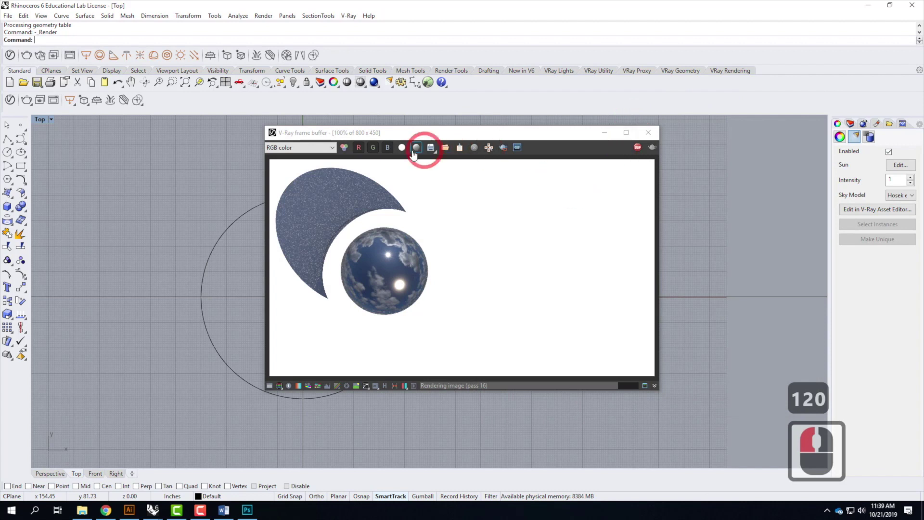
Stop the running render, render the Top view again to compare the two sun reflections, and stop that render too.
left_click(375, 83)
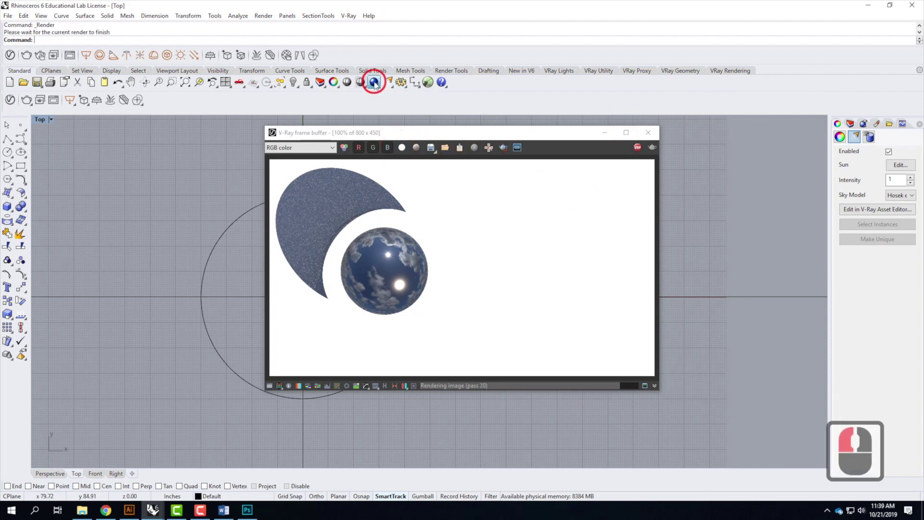
left_click(516, 288)
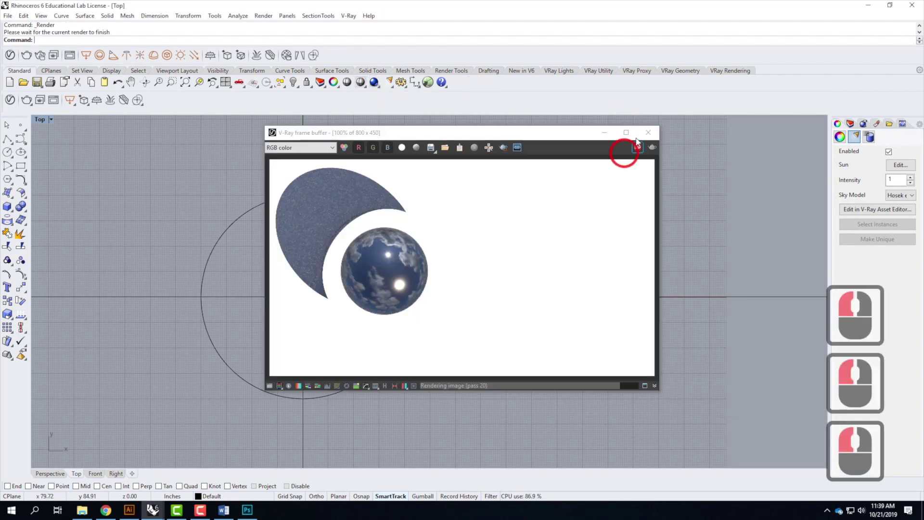
double_click(637, 146)
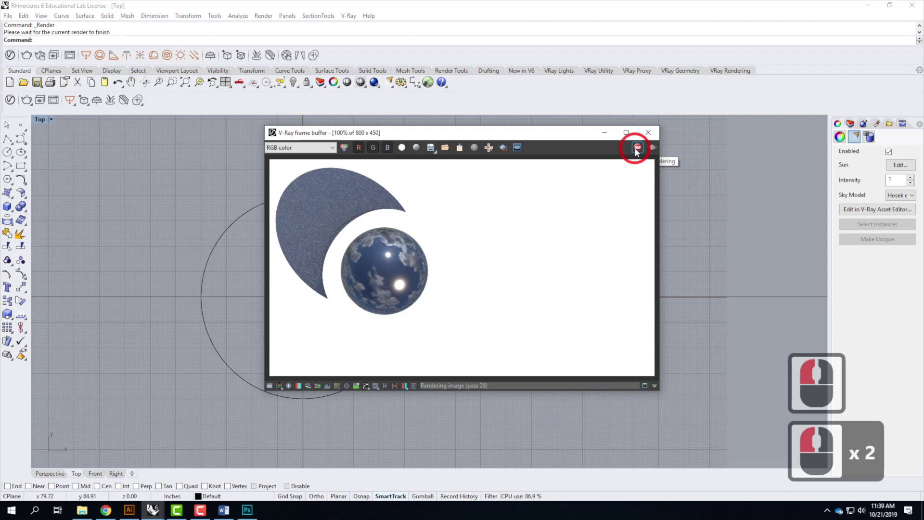
left_click(374, 82)
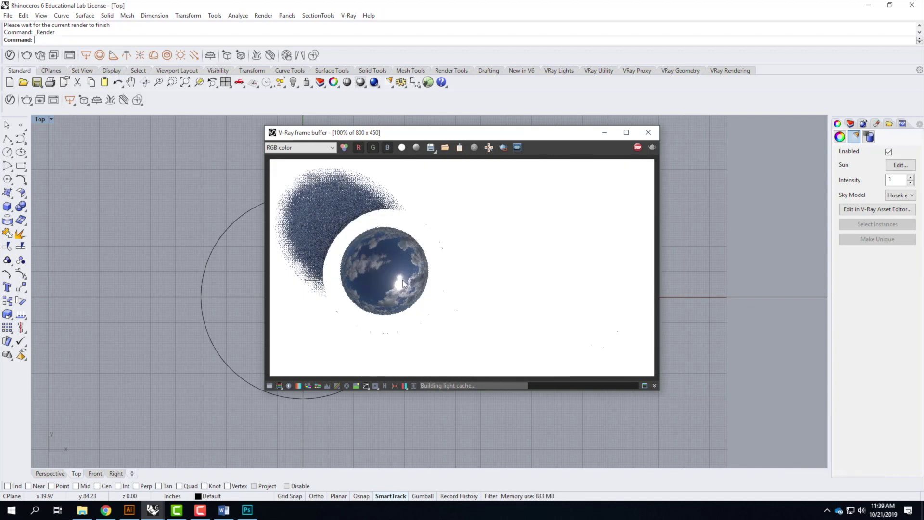
left_click(638, 147)
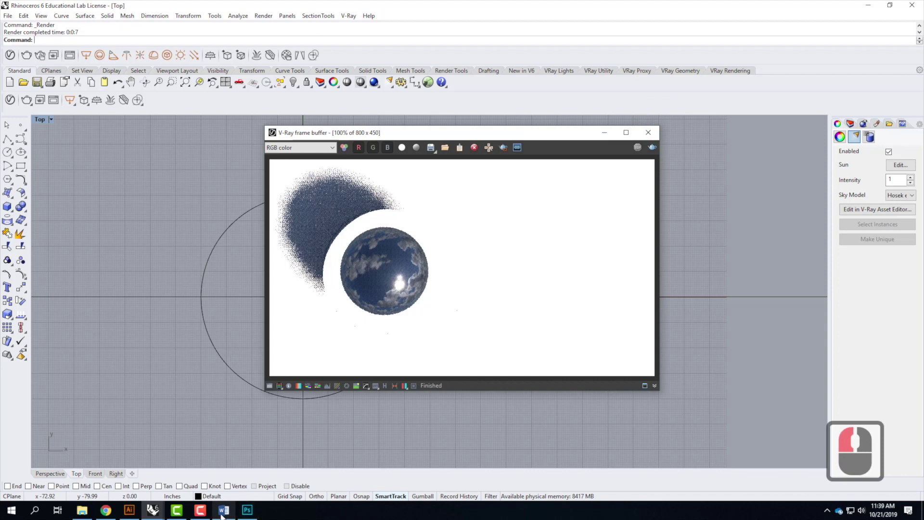
Reopen the Asset Editor, set the background bitmap's horizontal rotation to 110, and return to the render settings.
left_click(153, 510)
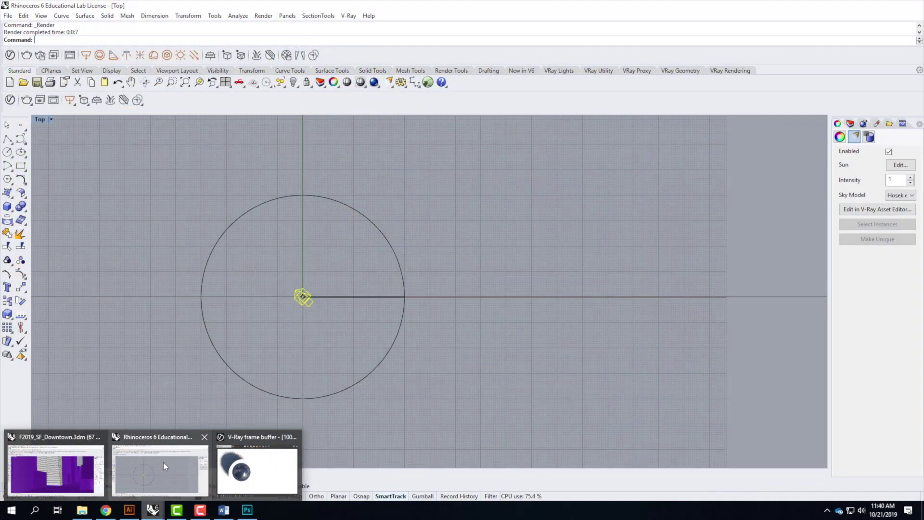
left_click(163, 462)
left_click(10, 100)
left_click(758, 288)
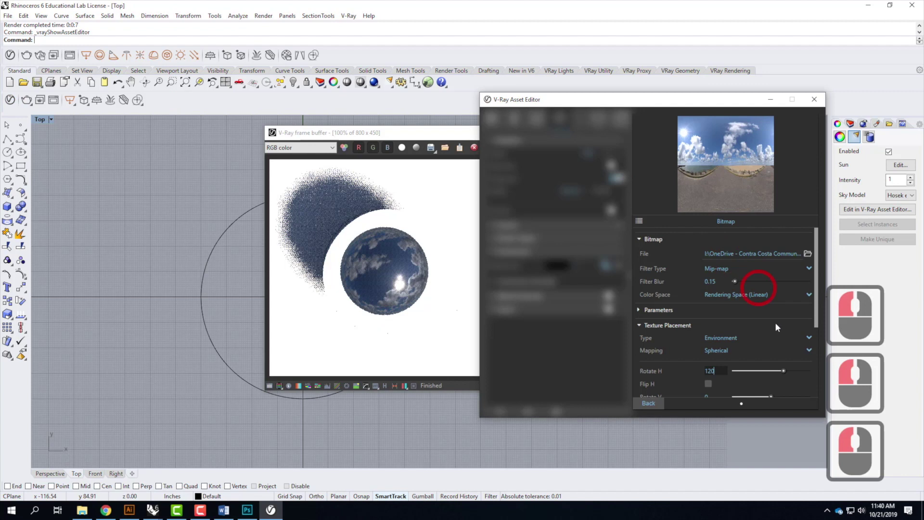
double_click(717, 371)
type("110")
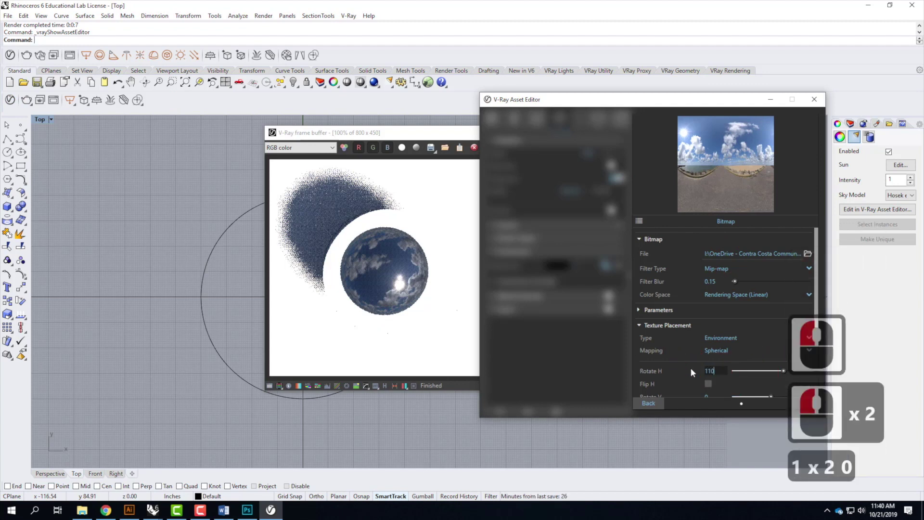
left_click(719, 372)
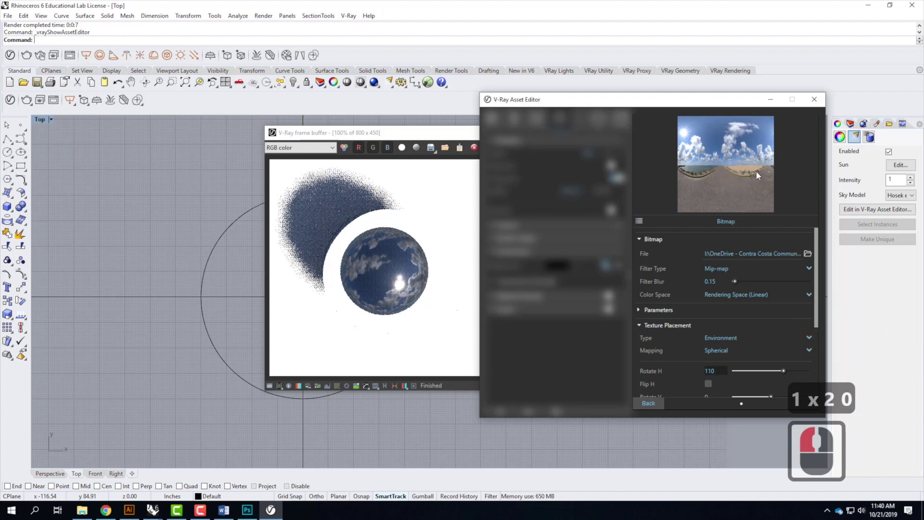
left_click(648, 402)
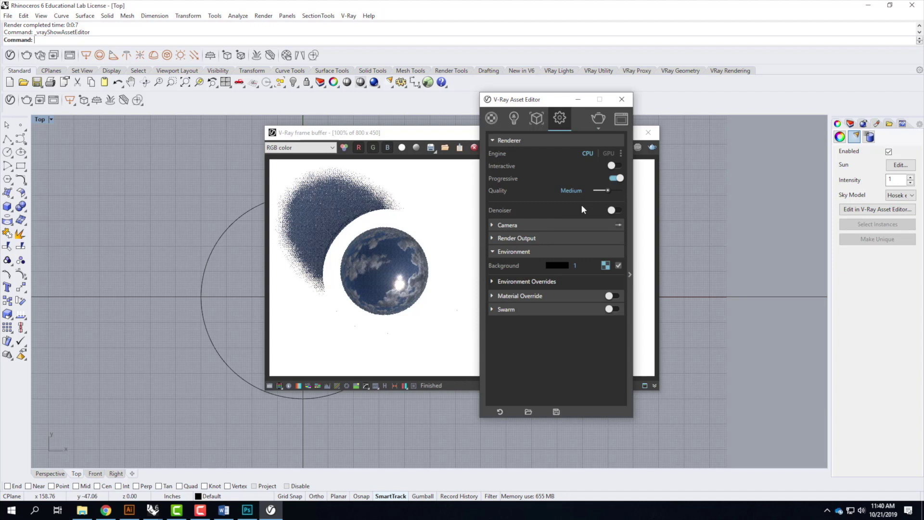
Review the sun's north, azimuth and altitude settings and close them without changes.
left_click(9, 100)
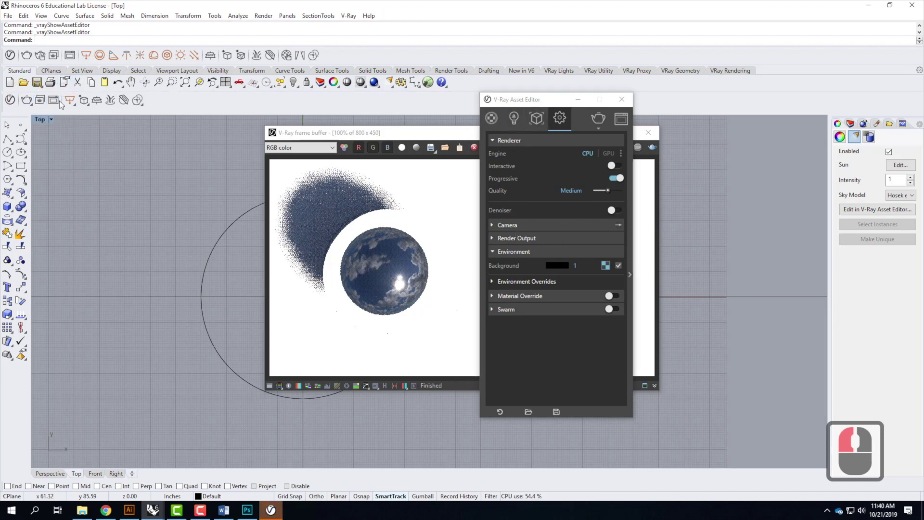
left_click(901, 165)
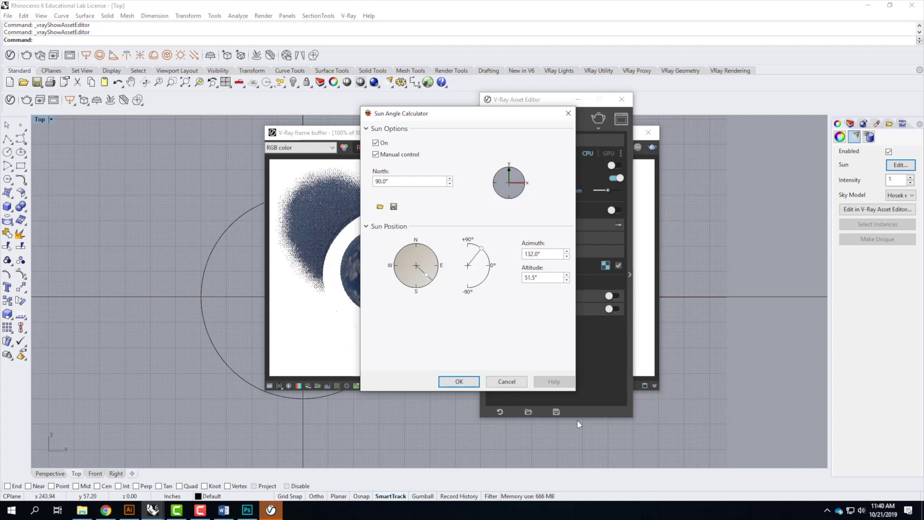
left_click(507, 381)
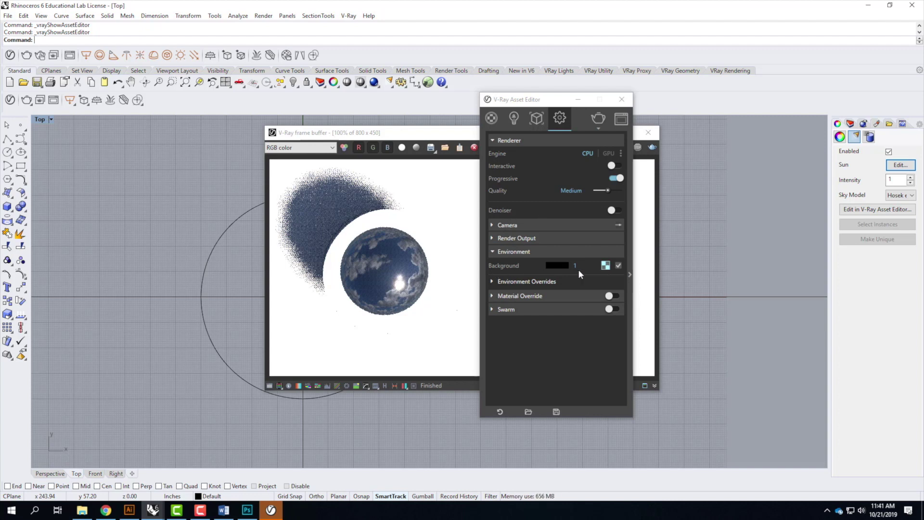
Expand the Environment Overrides and enable the GI (Skylight) override.
left_click(493, 282)
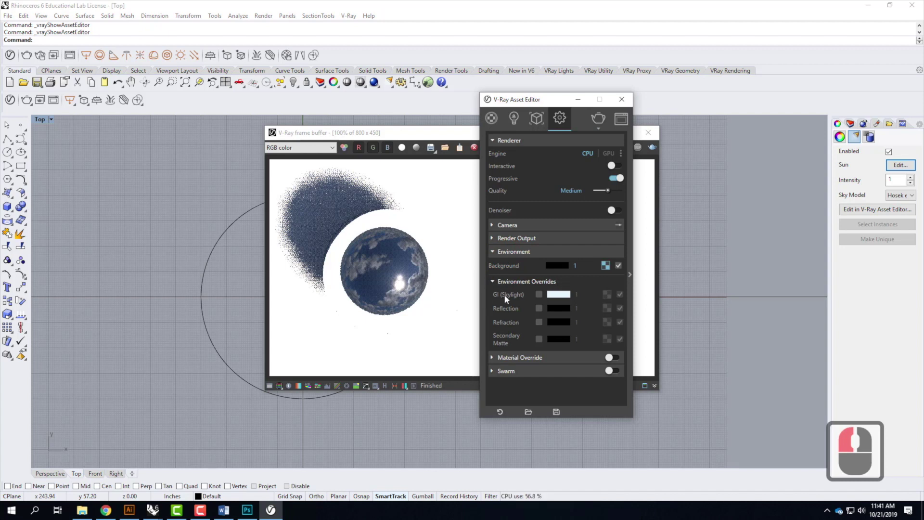
left_click(539, 295)
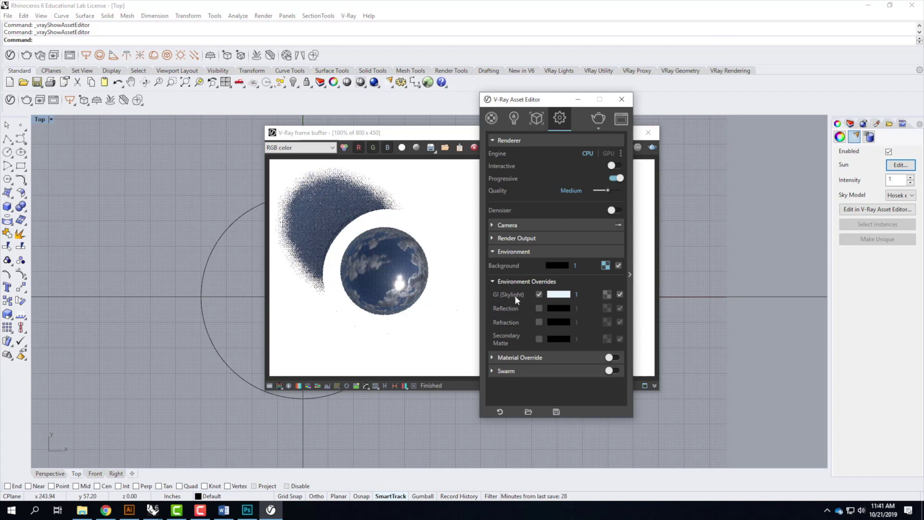
Switch to Photoshop to view the blurred DF360_006_Reloaded_us_Env.exr image, and return to Rhino.
left_click(245, 511)
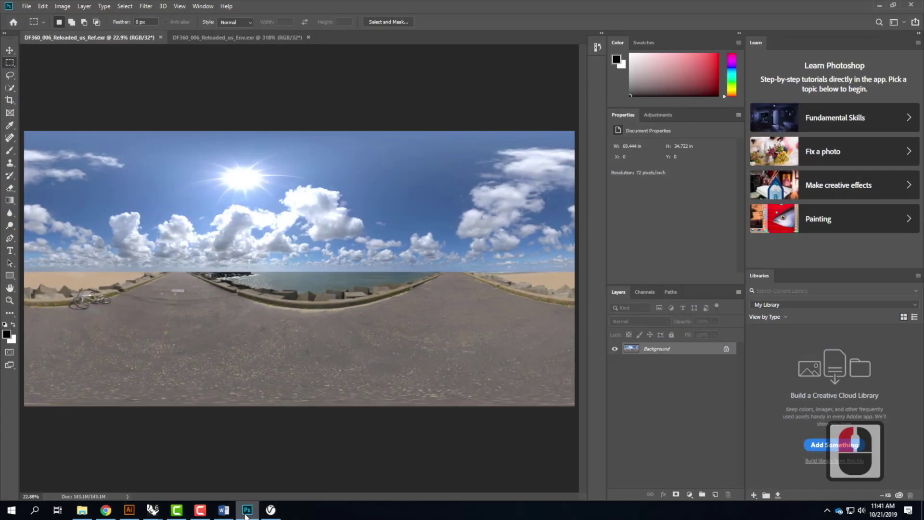
left_click(219, 37)
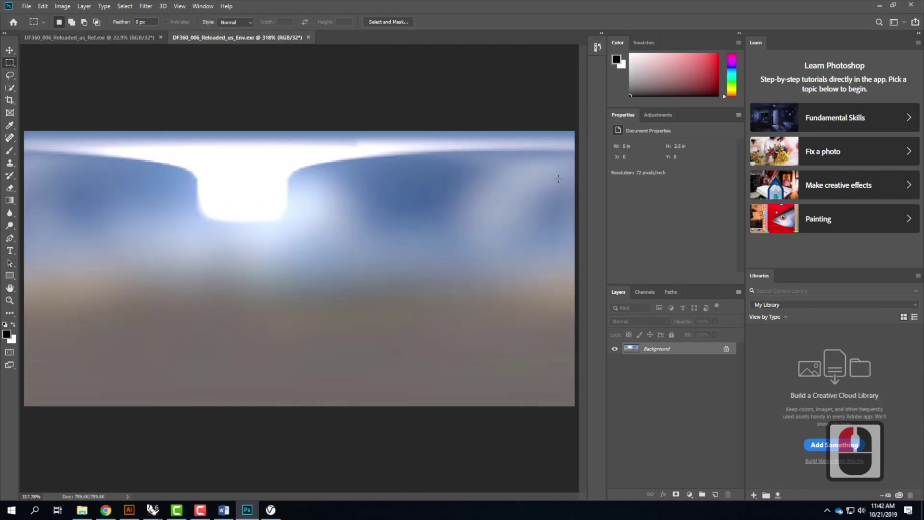
left_click(880, 4)
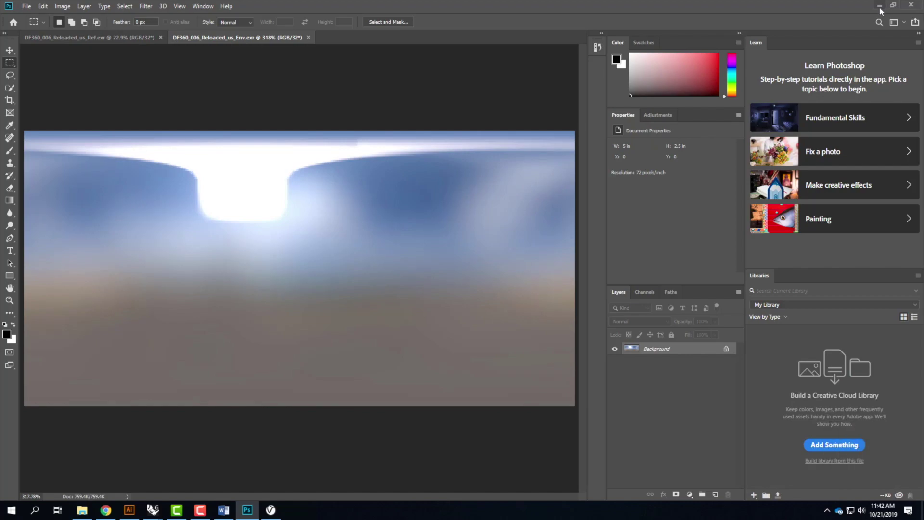
left_click(299, 382)
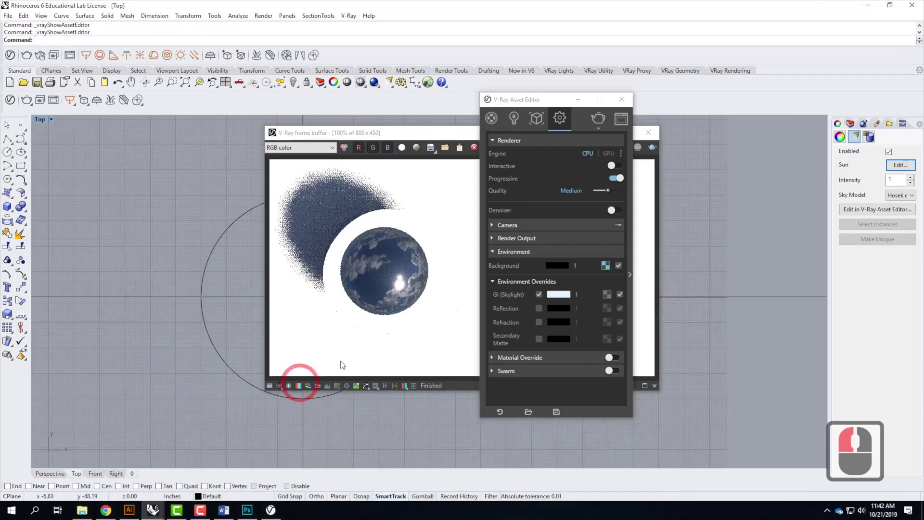
Assign a Bitmap texture to the GI (Skylight) override and load DF360_006_Reloaded_us_Env.exr into it.
left_click(607, 294)
left_click(516, 134)
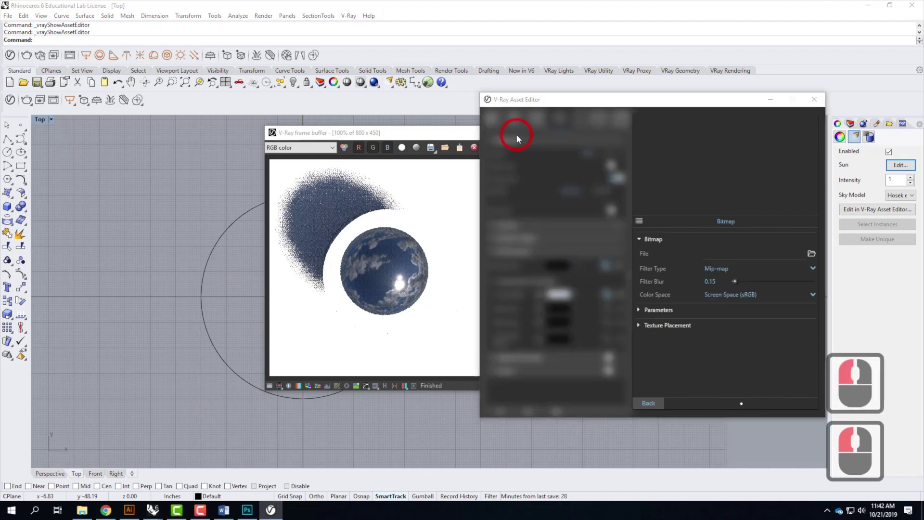
left_click(598, 130)
left_click(626, 185)
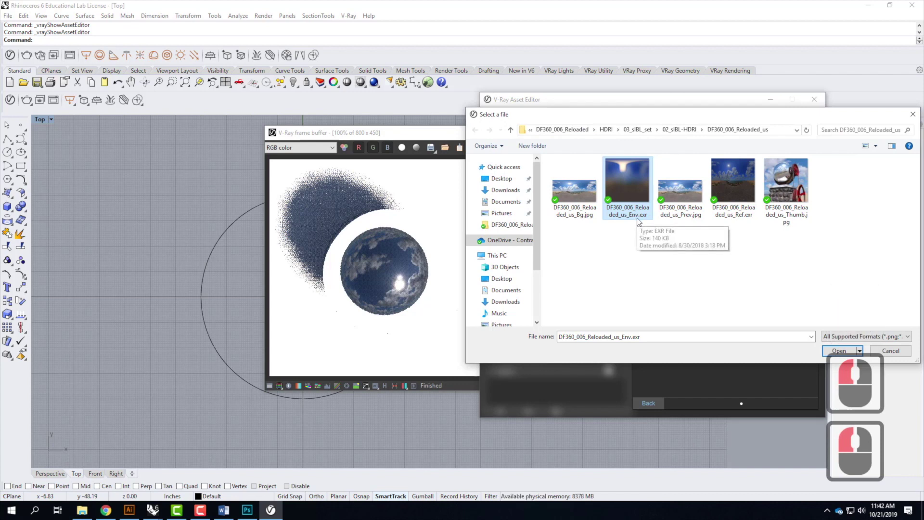
left_click(839, 351)
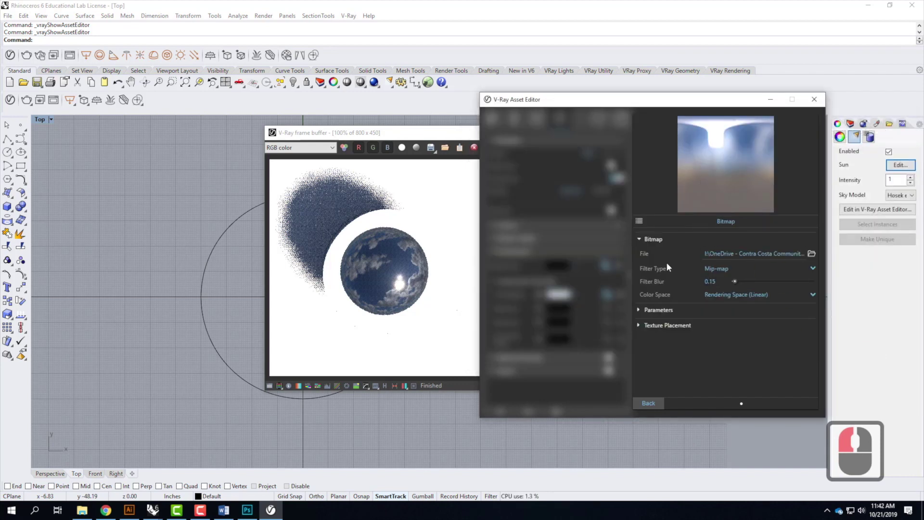
Set the GI (Skylight) bitmap's texture placement to Environment with spherical mapping and a horizontal rotation of 110.
left_click(640, 327)
left_click(733, 337)
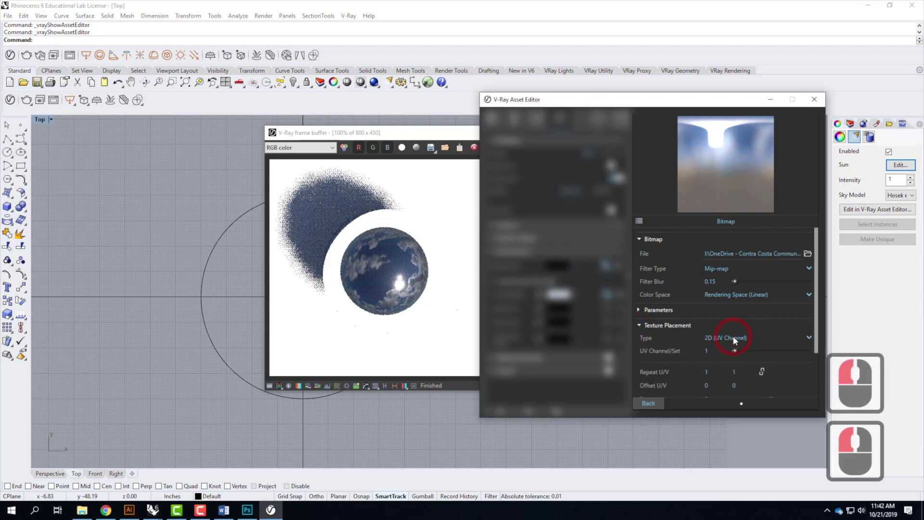
left_click(733, 337)
left_click(725, 362)
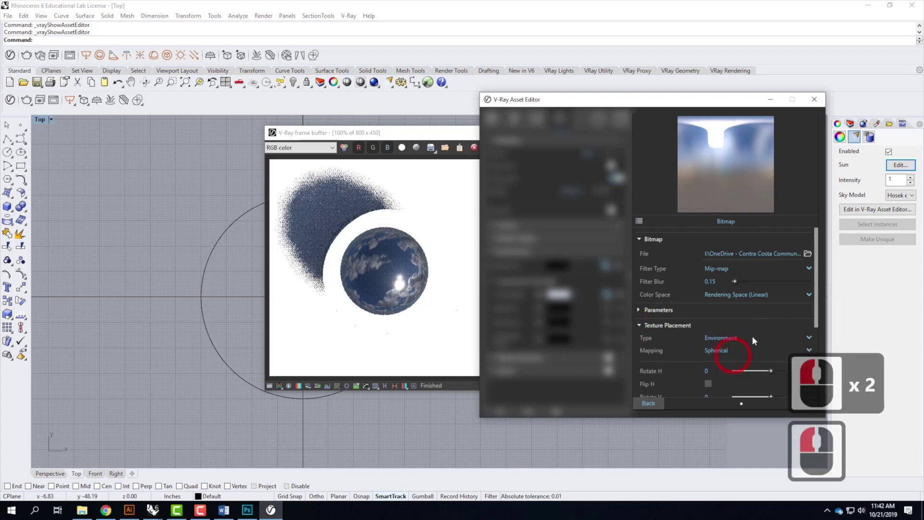
scroll(754, 335, "down", 3)
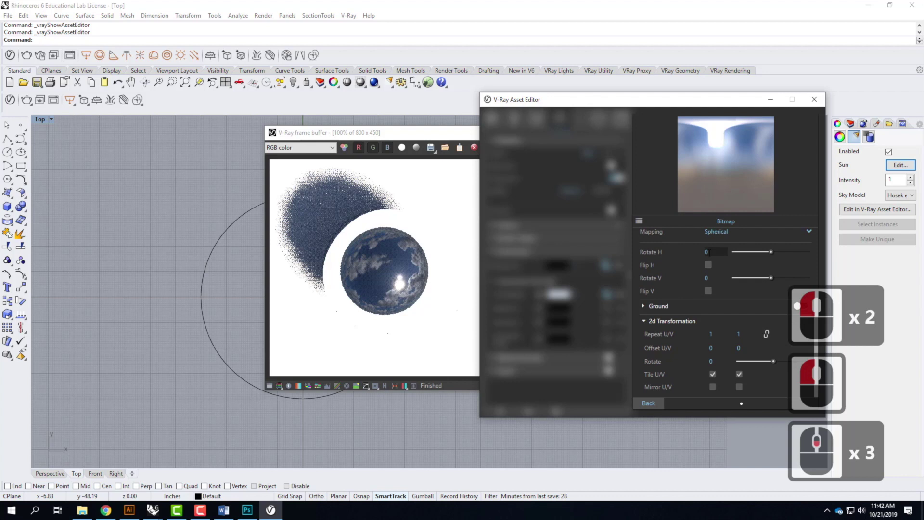
left_click(707, 252)
type("110")
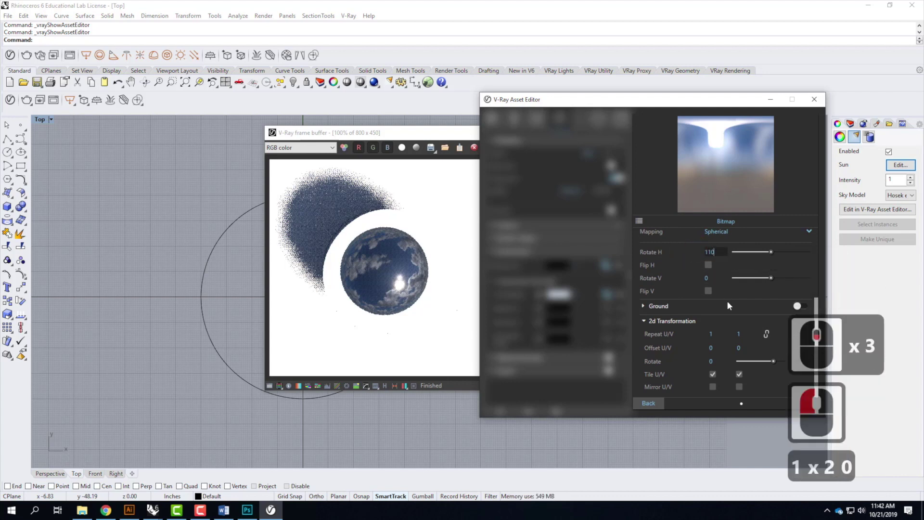
key("Return")
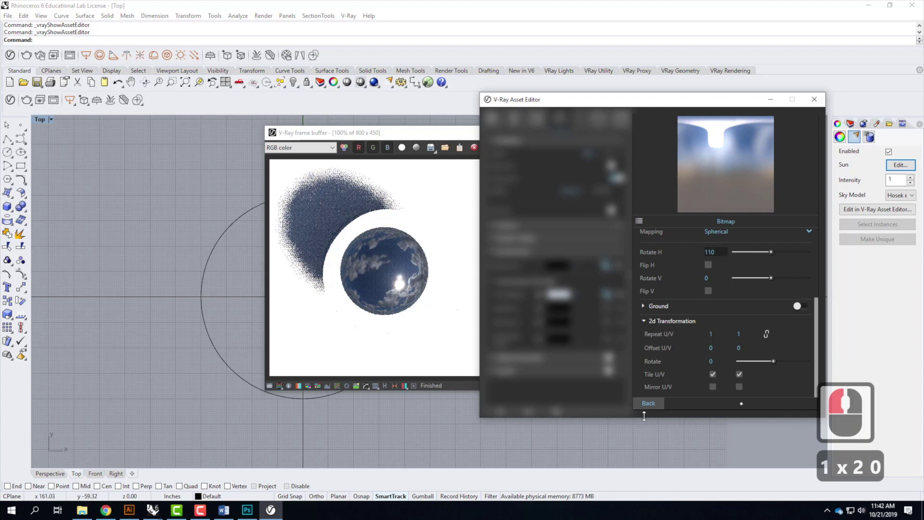
left_click(656, 404)
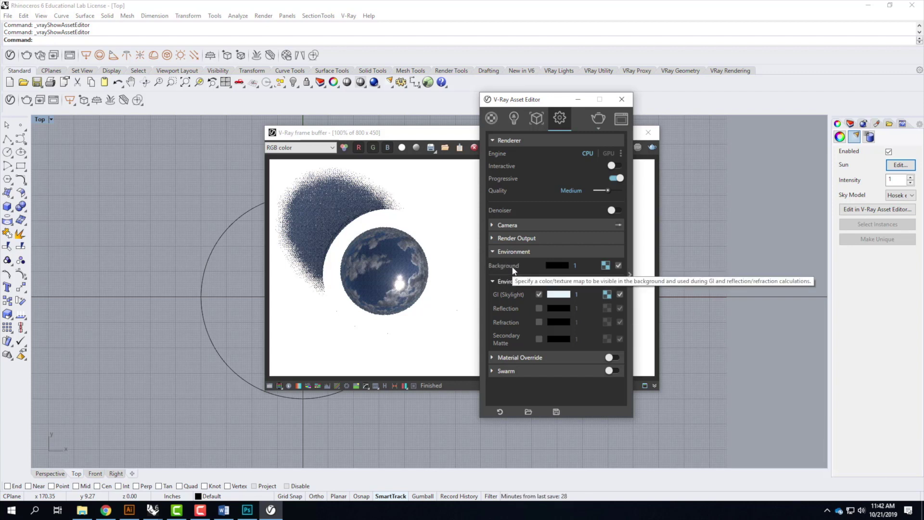
Set the camera's Exposure Value (EV) to 14.
double_click(576, 265)
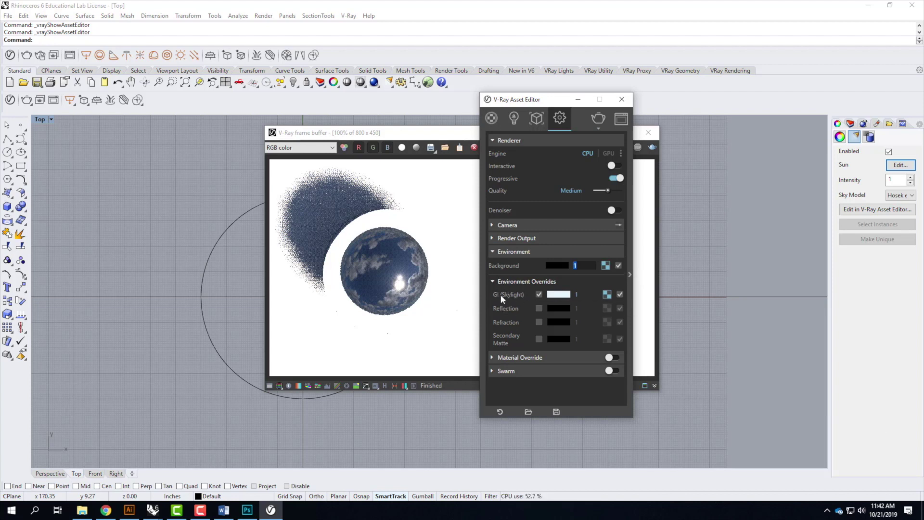
left_click(583, 296)
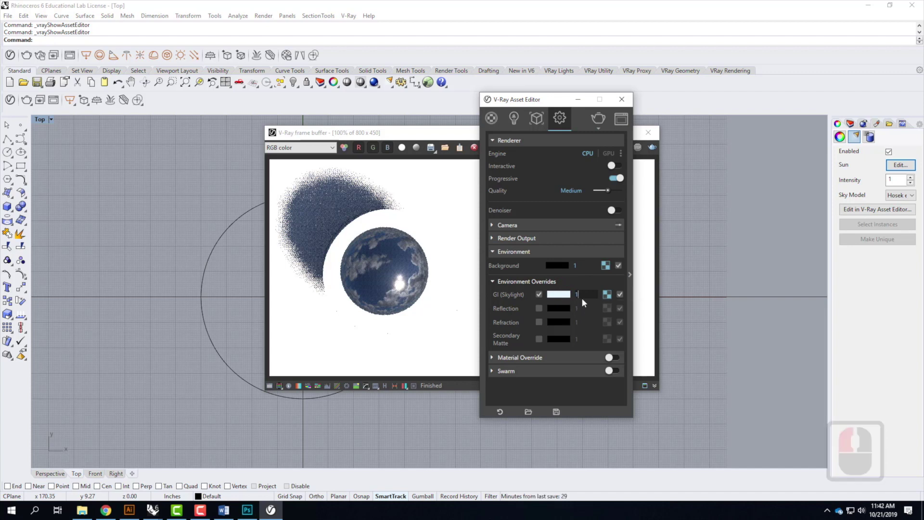
left_click(493, 247)
left_click(493, 226)
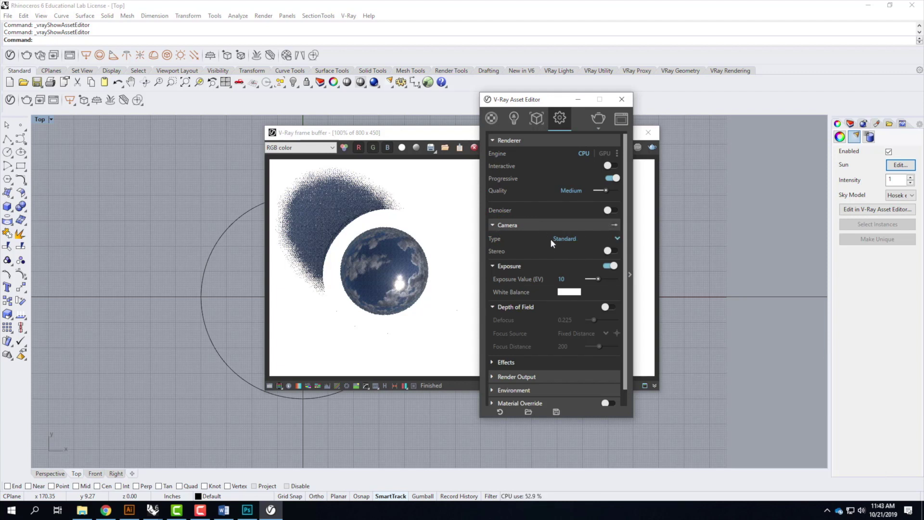
left_click(561, 280)
type("14")
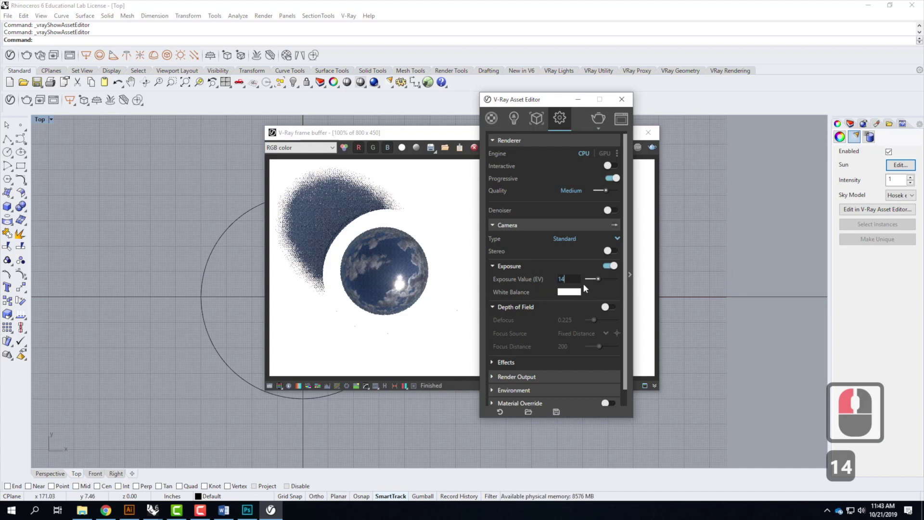
left_click(493, 226)
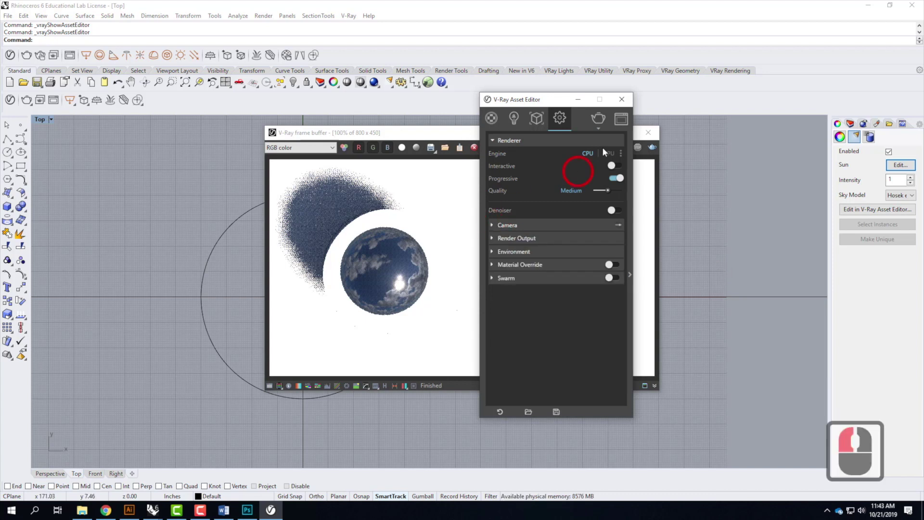
Maximize the Perspective viewport with the sphere seen from near ground level, and run a short test render of it.
left_click(622, 99)
left_click(648, 133)
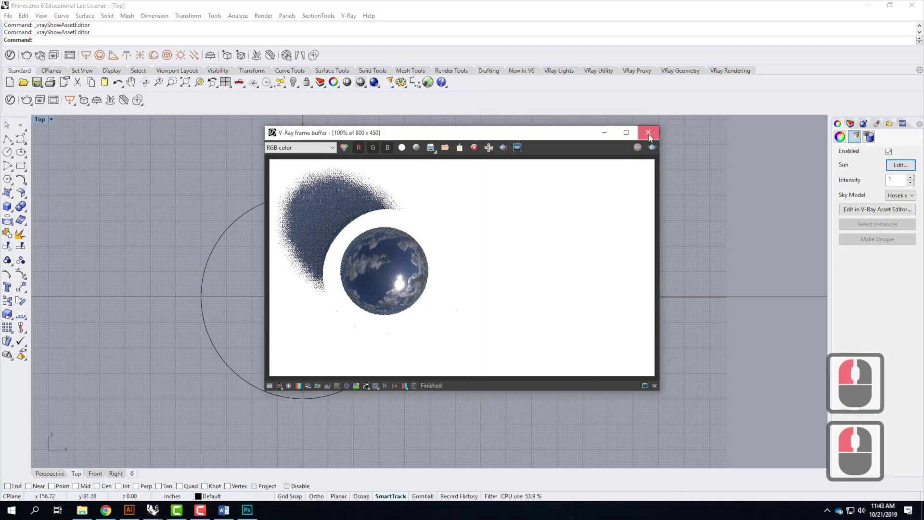
double_click(39, 119)
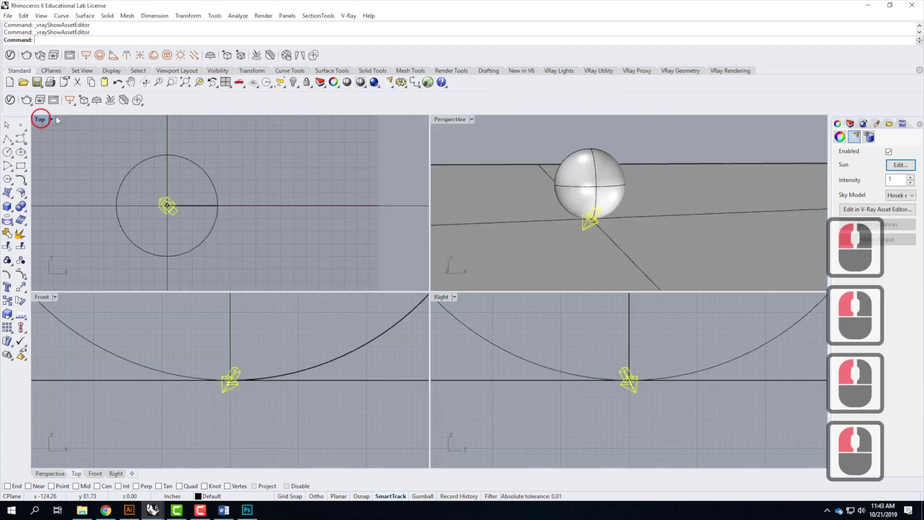
double_click(445, 121)
scroll(417, 288, "down", 3)
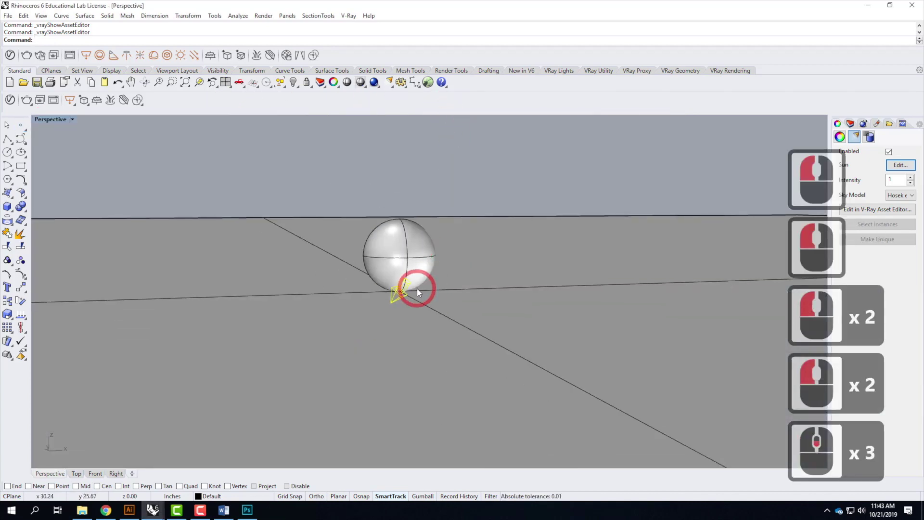
right_click_drag(419, 282, 408, 275)
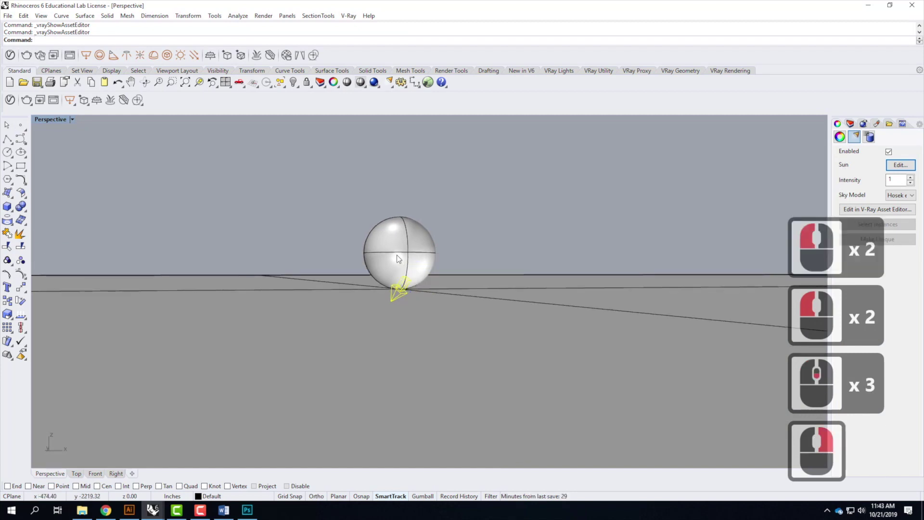
scroll(408, 271, "up", 1)
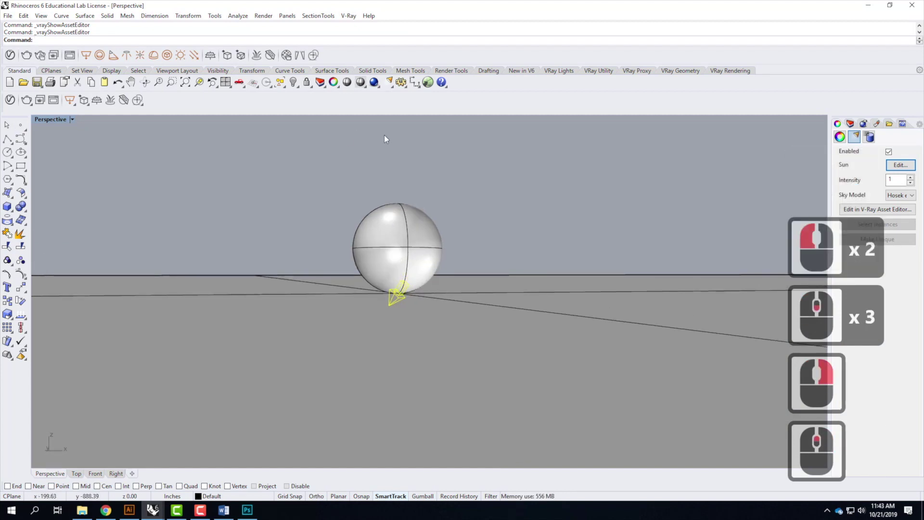
left_click(374, 83)
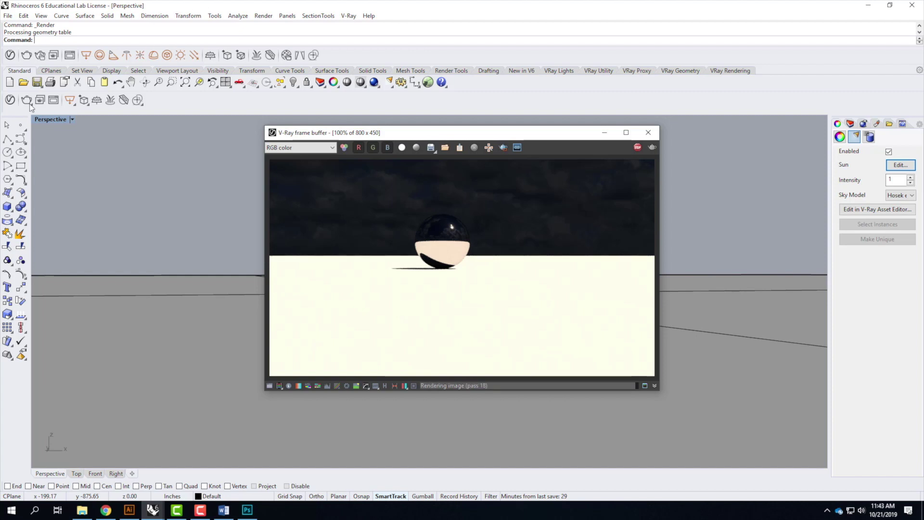
left_click(638, 147)
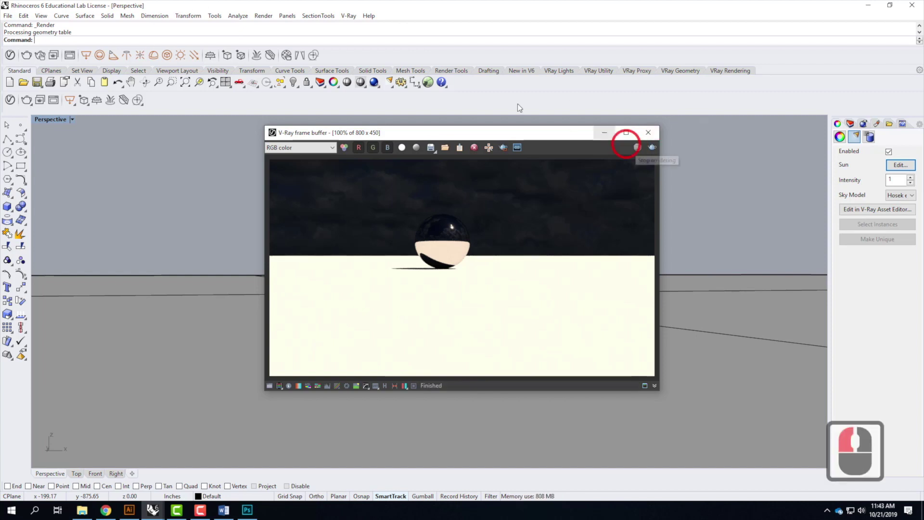
Set the environment Background intensity to 20 and render the Perspective view again.
left_click(10, 99)
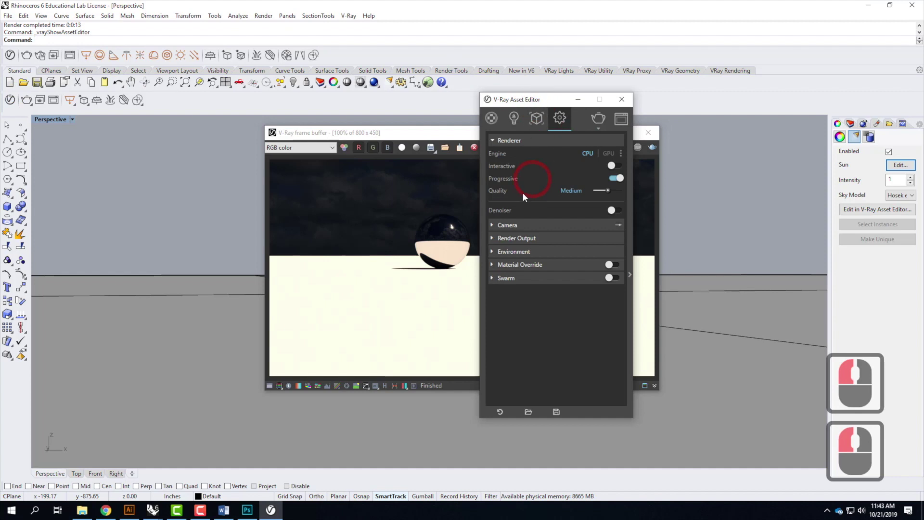
left_click(492, 252)
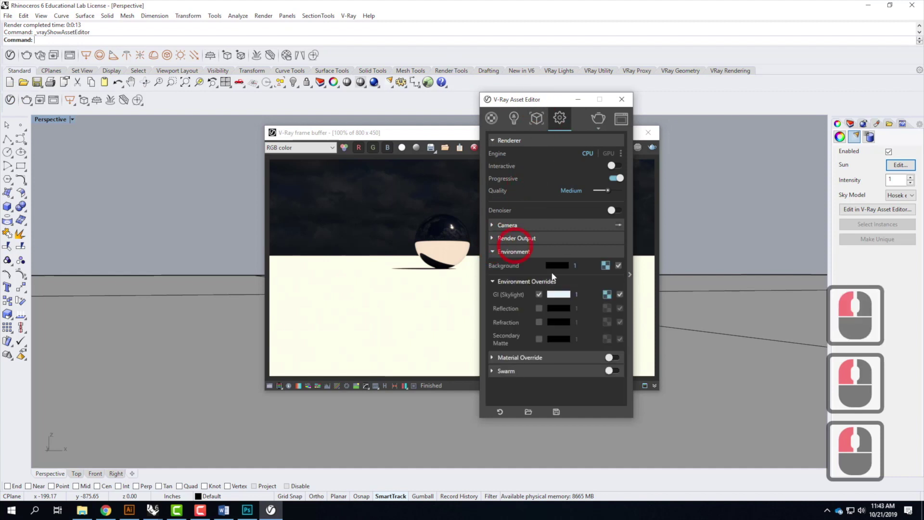
double_click(576, 265)
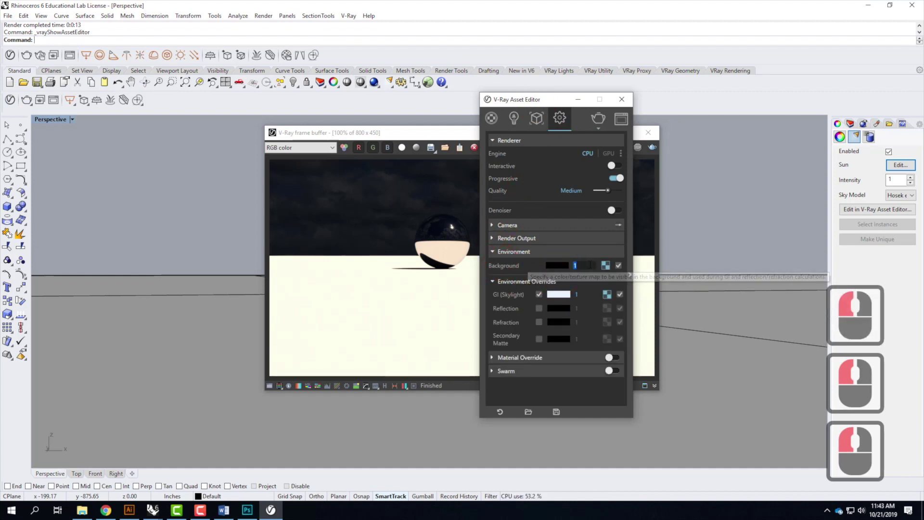
type("20")
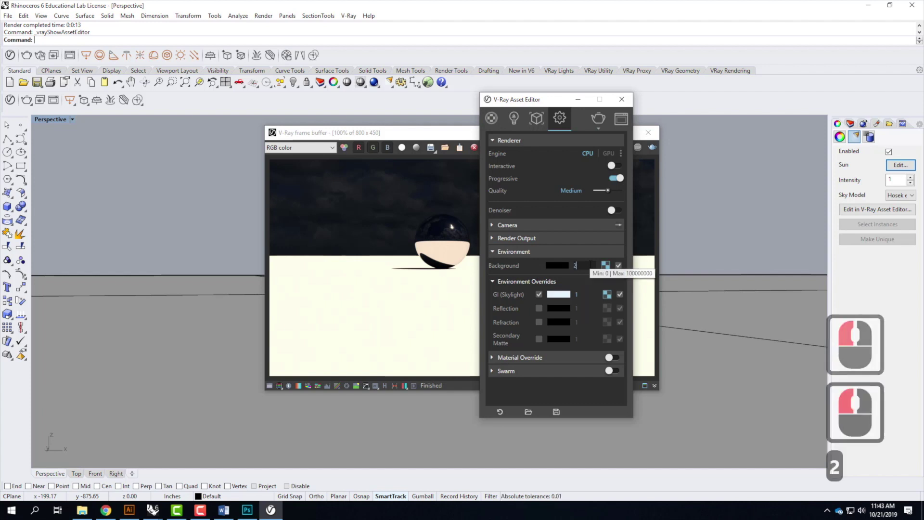
left_click(578, 277)
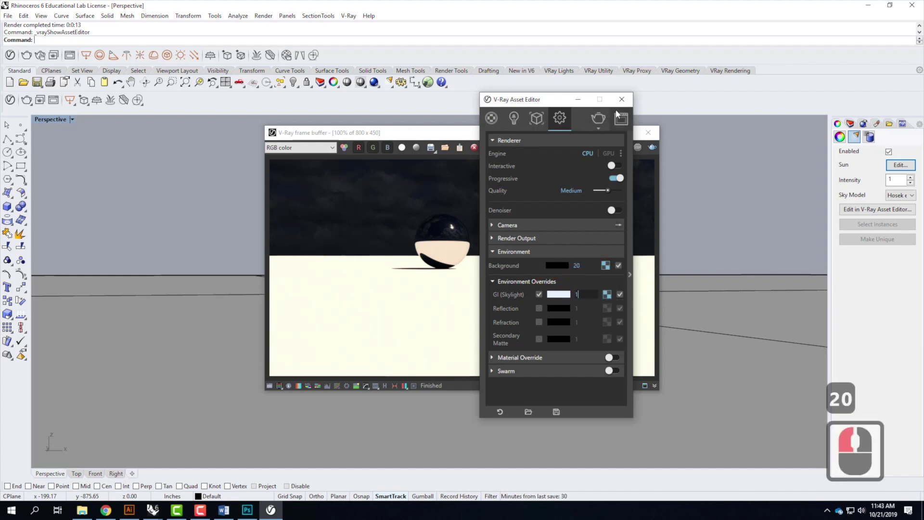
left_click(599, 118)
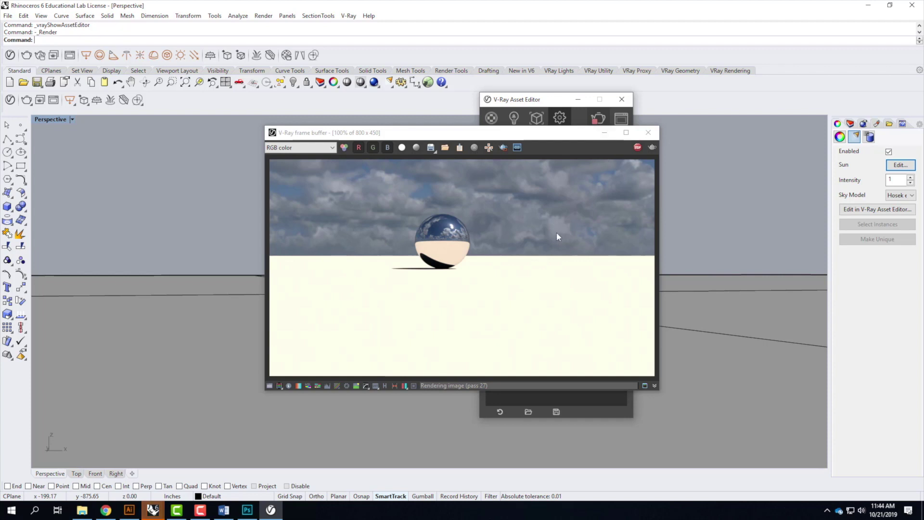
Move the V-Ray Asset Editor clear of the frame buffer, raise the Background intensity to 30 and render again.
left_click(530, 95)
left_click_drag(530, 95, 726, 91)
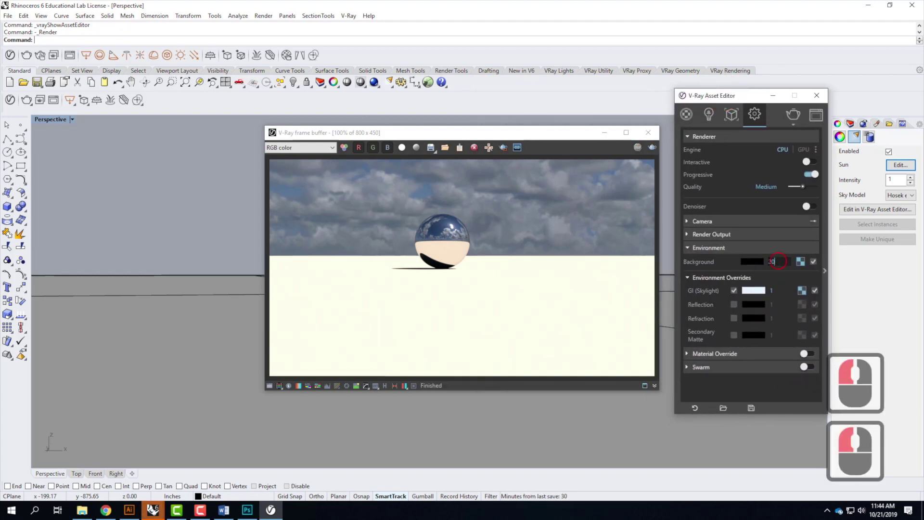
double_click(748, 259)
type("30")
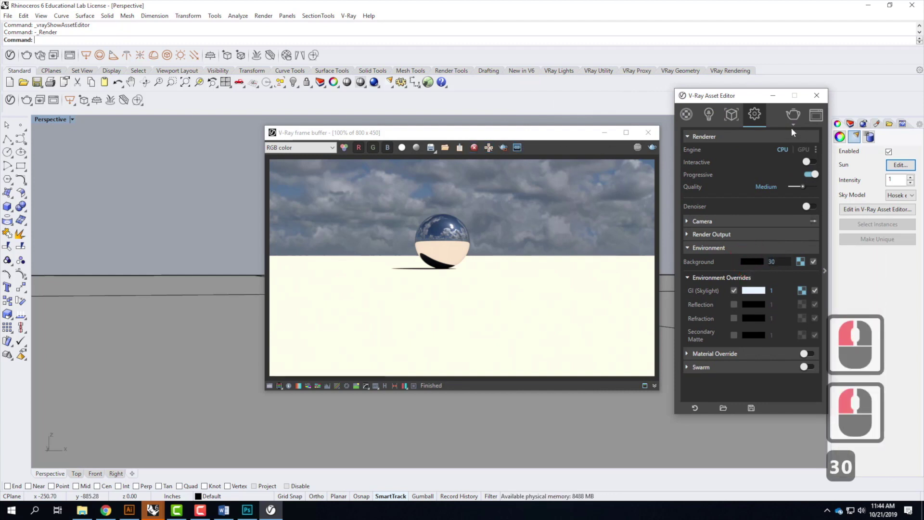
left_click(793, 115)
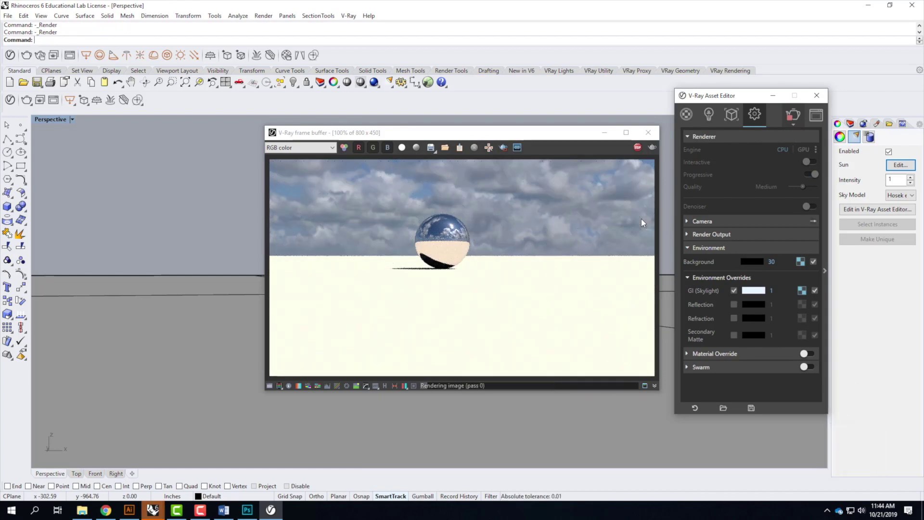
Switch to Chrome and check the Background Value listed for Basic Day Scene 4 on the V-Ray Quick Rendering Setups page.
left_click(105, 510)
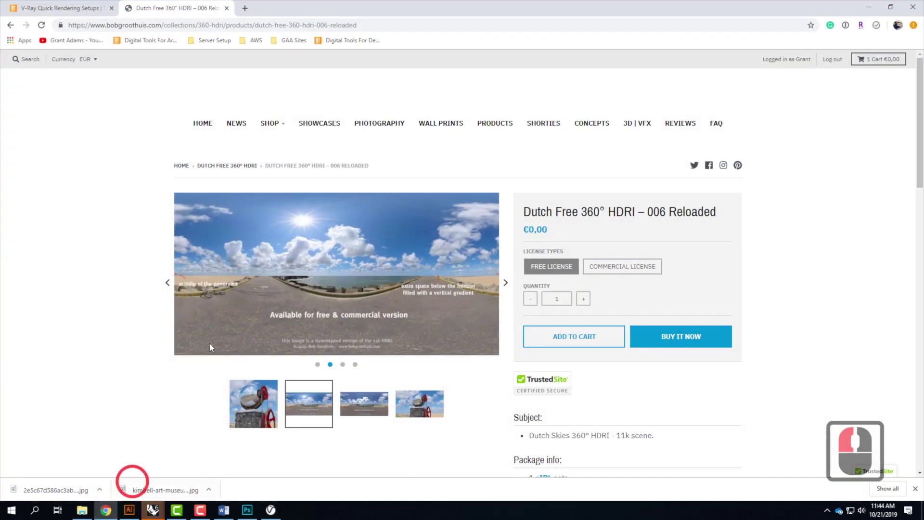
left_click(24, 7)
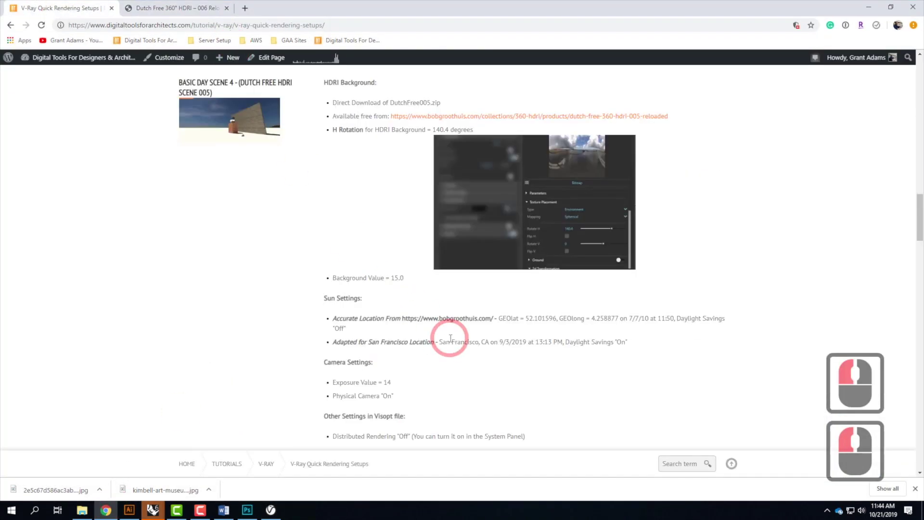
scroll(451, 339, "up", 1)
scroll(452, 339, "up", 2)
scroll(451, 339, "down", 1)
left_click_drag(334, 330, 414, 328)
Compare the Reflection/Refraction background settings listed for Basic Day Scenes 3, 2 and 1 on the tutorial page.
scroll(456, 383, "up", 7)
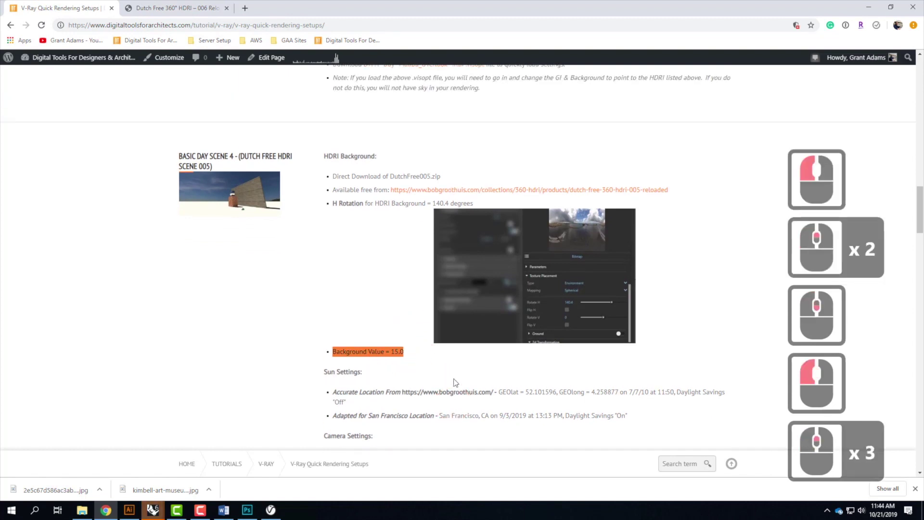
scroll(455, 383, "up", 2)
scroll(409, 337, "down", 2)
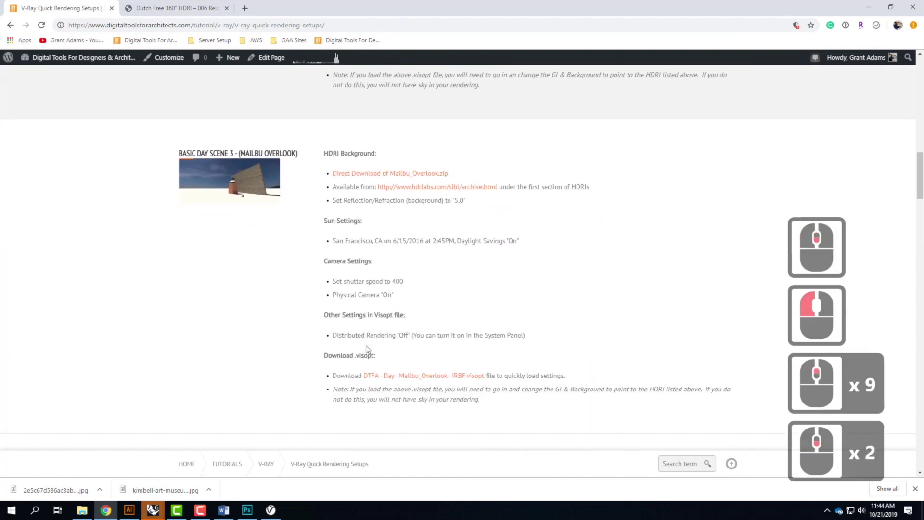
left_click_drag(475, 199, 324, 200)
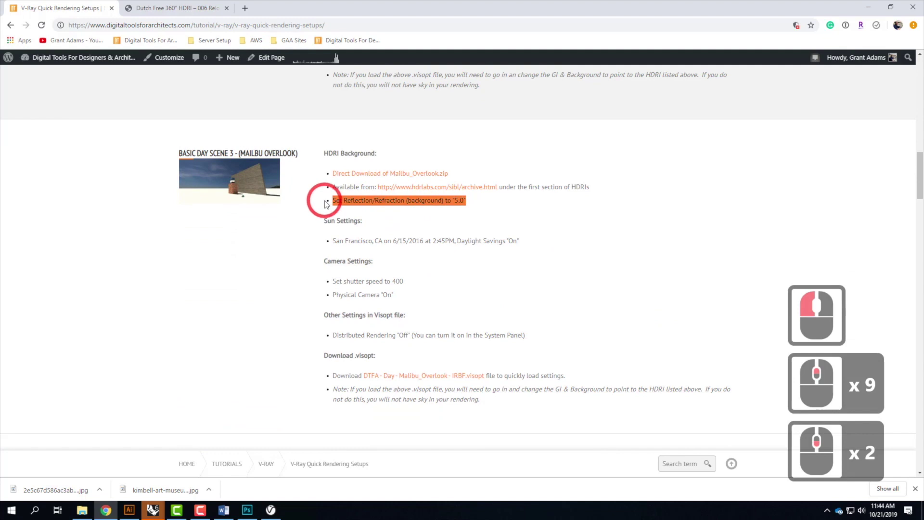
scroll(404, 315, "up", 6)
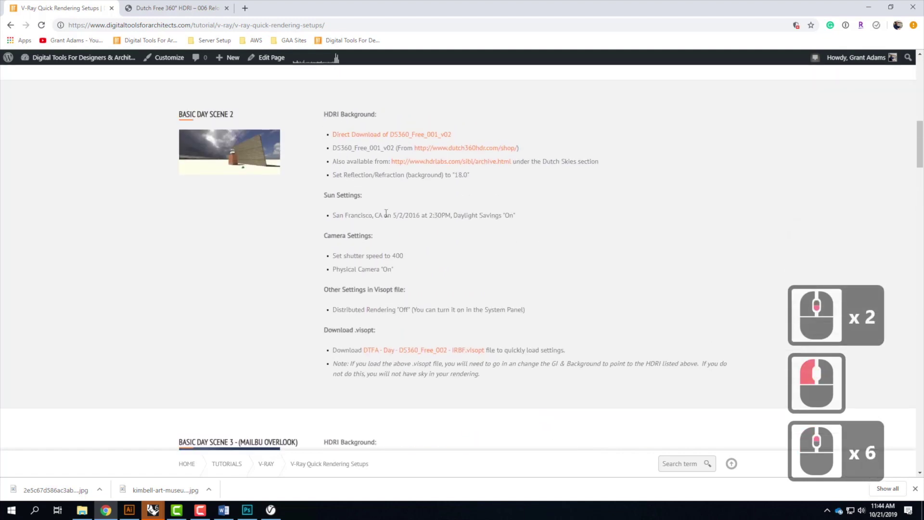
left_click_drag(472, 176, 327, 176)
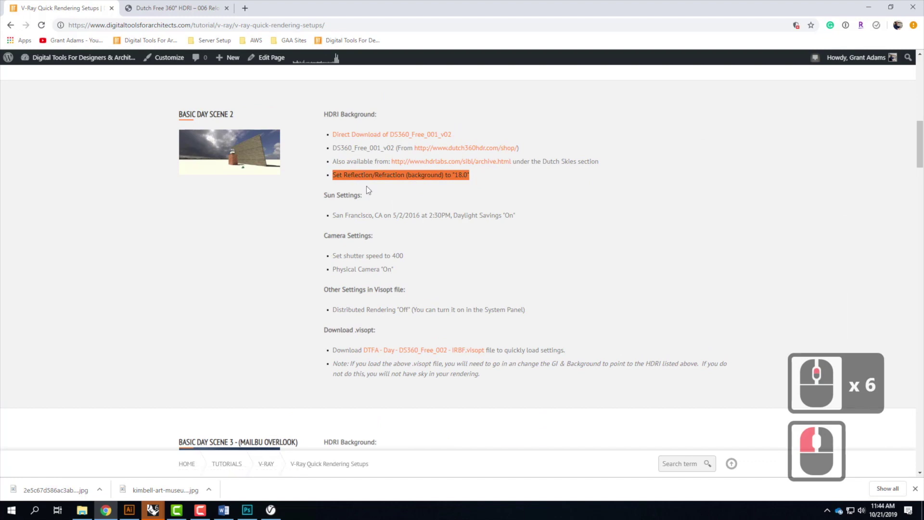
scroll(371, 186, "up", 4)
scroll(373, 193, "up", 1)
scroll(373, 192, "up", 4)
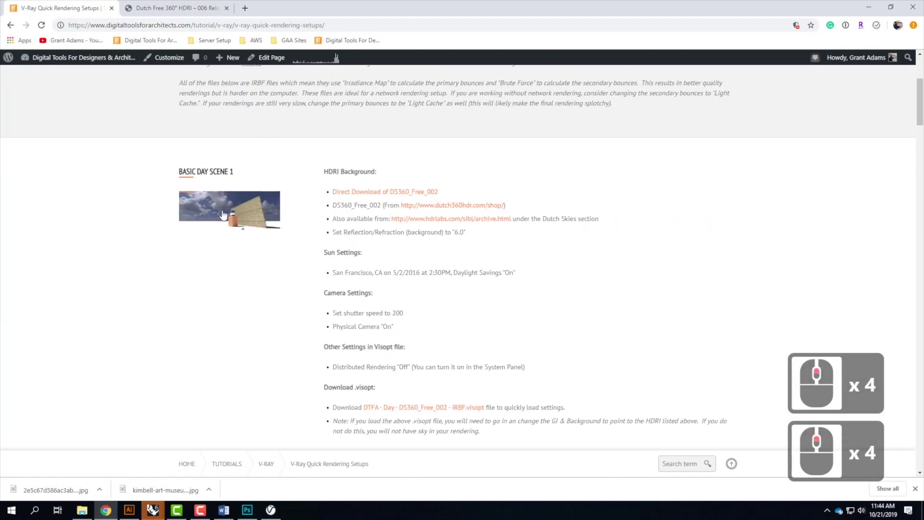
Compare the sun location, date and time settings for Basic Day Scene 1 with the adapted San Francisco settings for Basic Day Scene 4.
left_click_drag(332, 273, 533, 278)
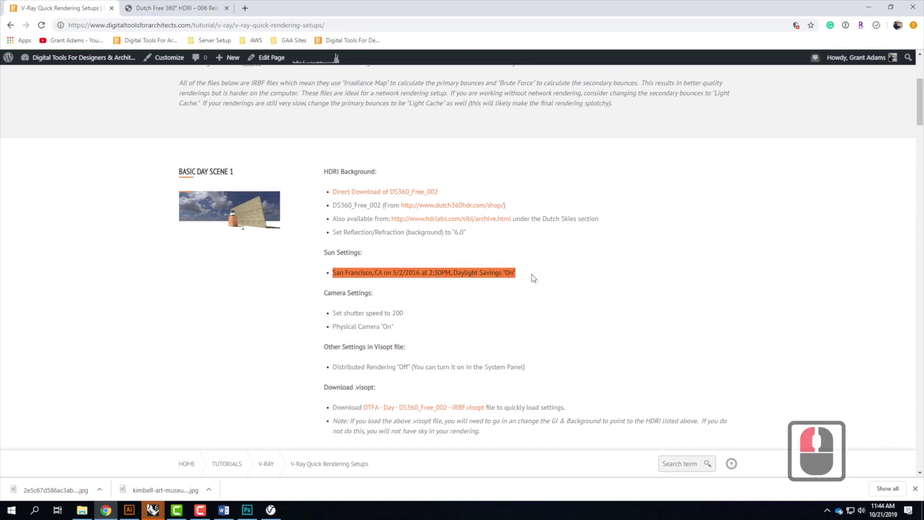
left_click(453, 279)
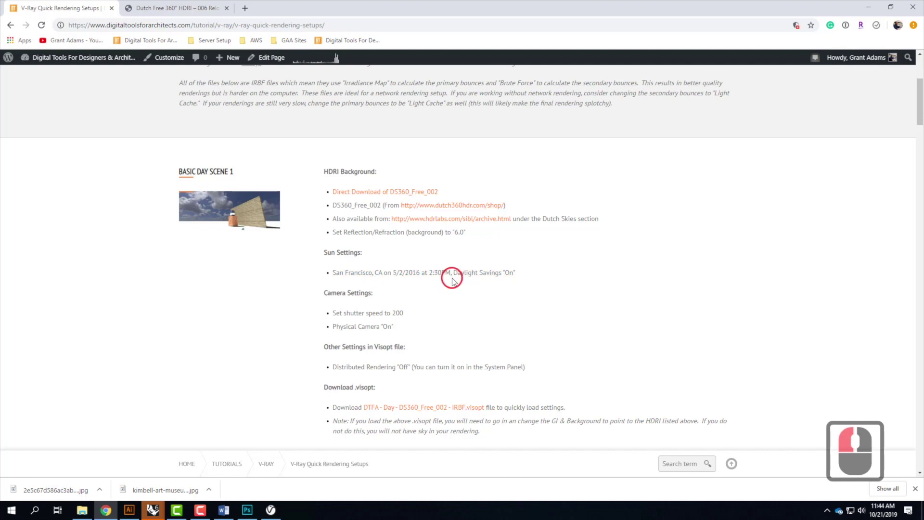
left_click(515, 280)
scroll(460, 340, "down", 12)
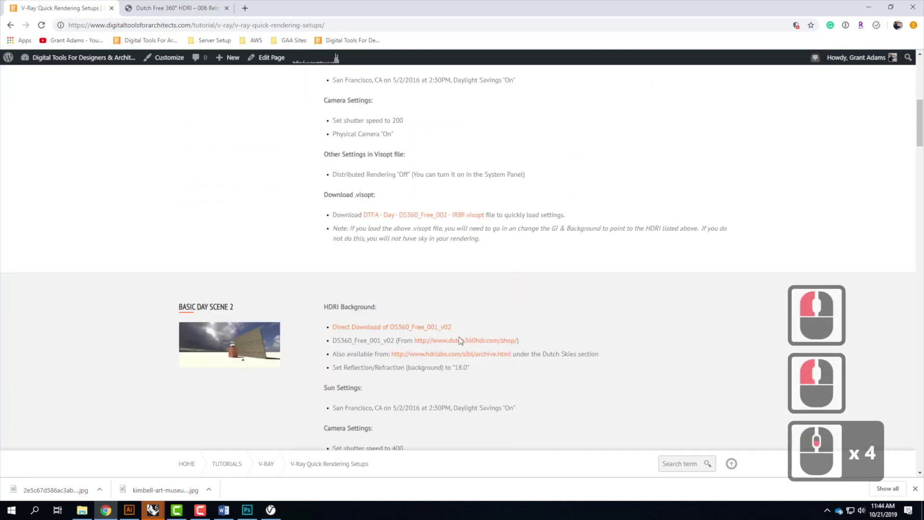
scroll(460, 337, "down", 11)
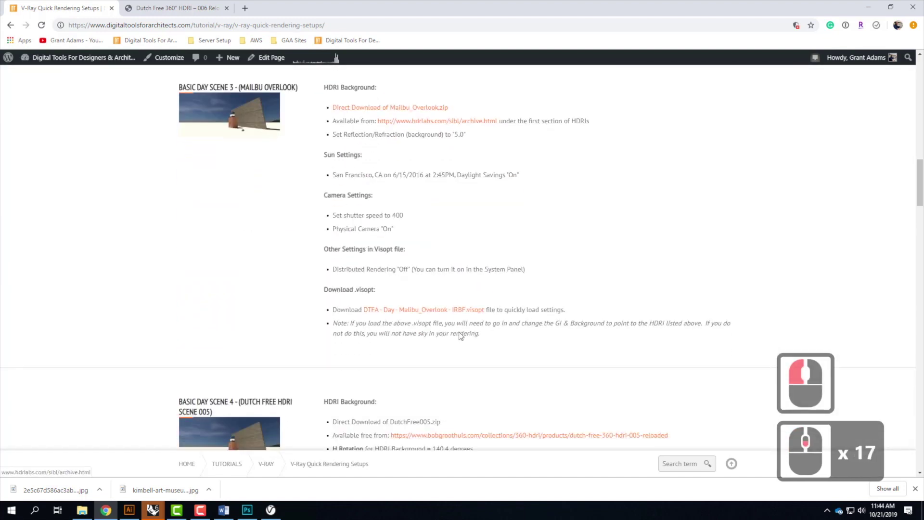
scroll(424, 381, "down", 3)
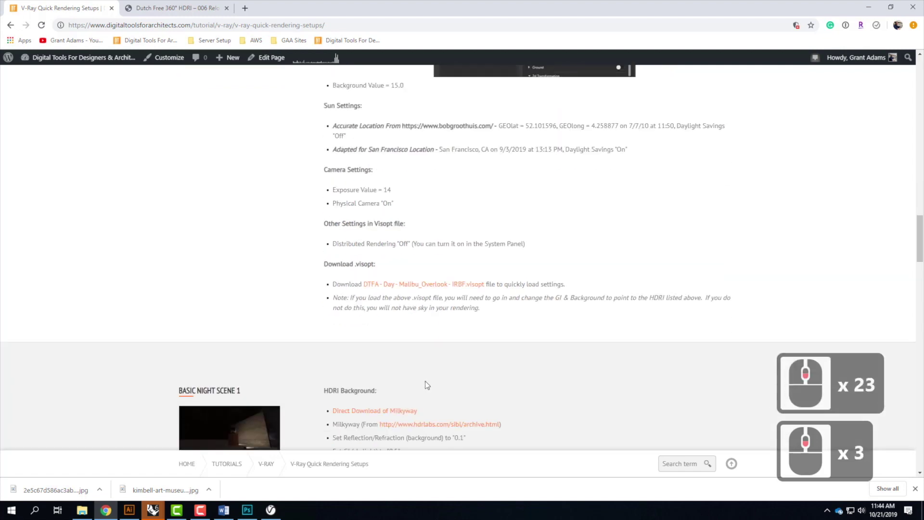
scroll(426, 381, "up", 5)
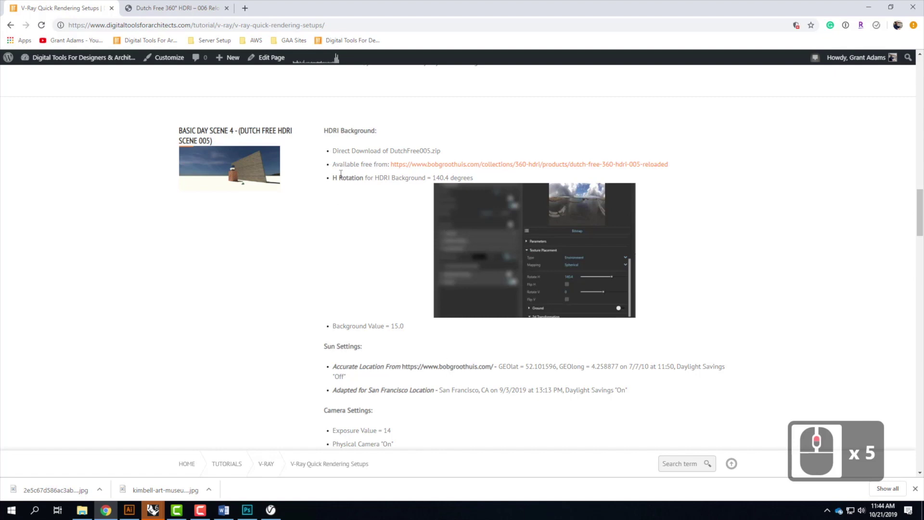
scroll(387, 345, "down", 1)
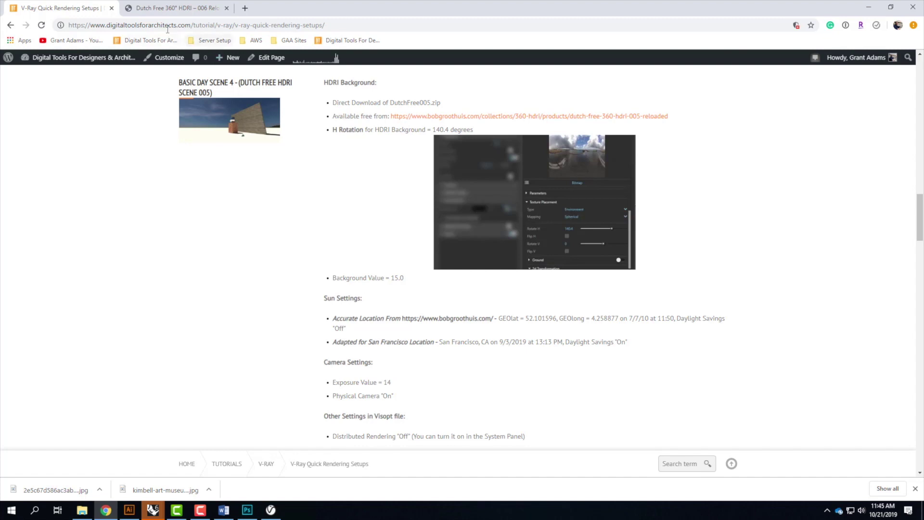
Return to Rhino, reposition the V-Ray frame buffer and Asset Editor, and enable Swarm in the render settings.
left_click(868, 6)
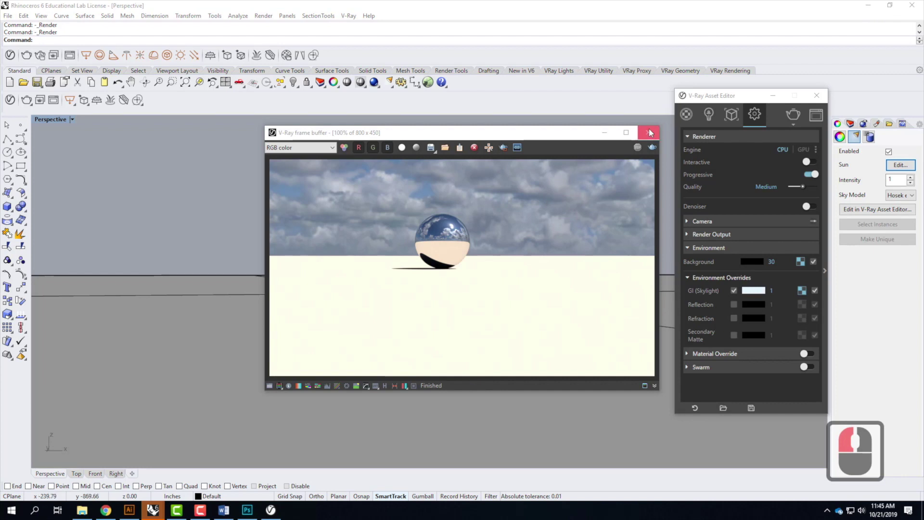
left_click_drag(564, 134, 470, 135)
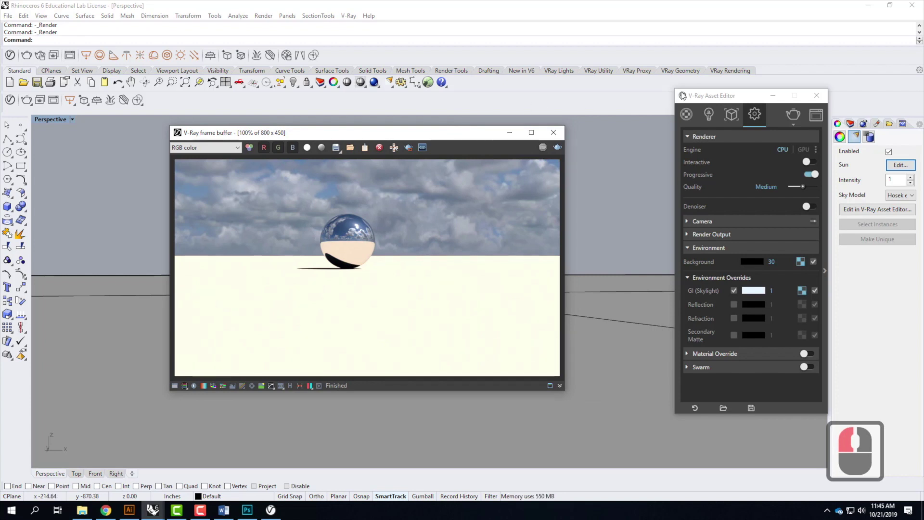
left_click_drag(724, 98, 495, 66)
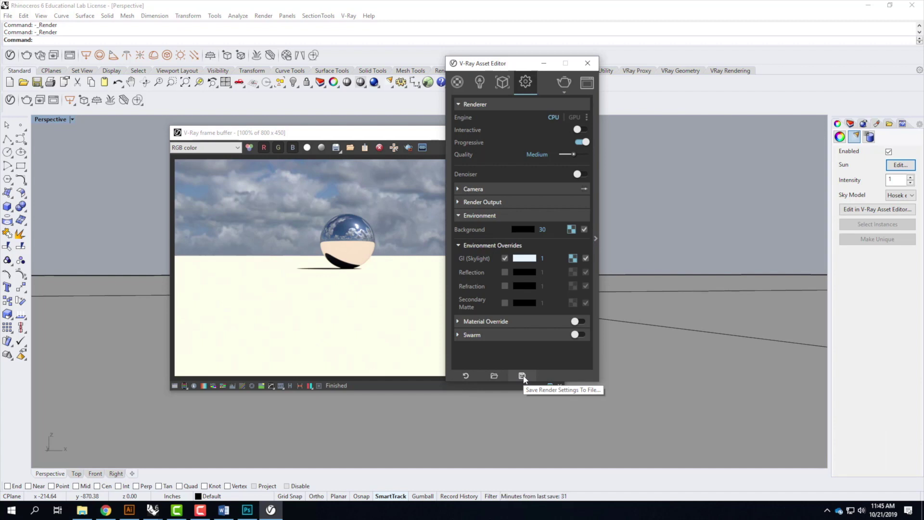
left_click(580, 335)
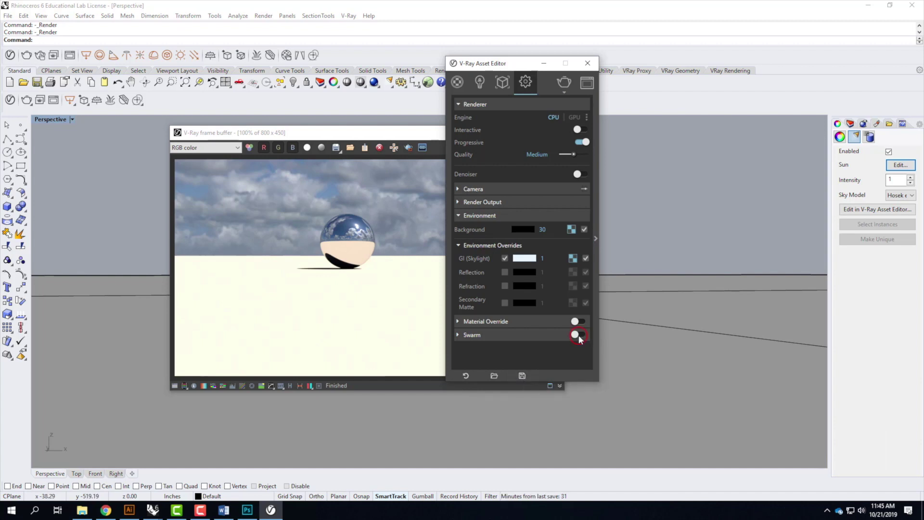
Save the V-Ray render settings as untitled.vropt in the DF360_006_Reloaded folder under Resources, V-Ray, V-Ray HDRI, Dutch2019.
left_click(522, 376)
left_click_drag(641, 83, 804, 164)
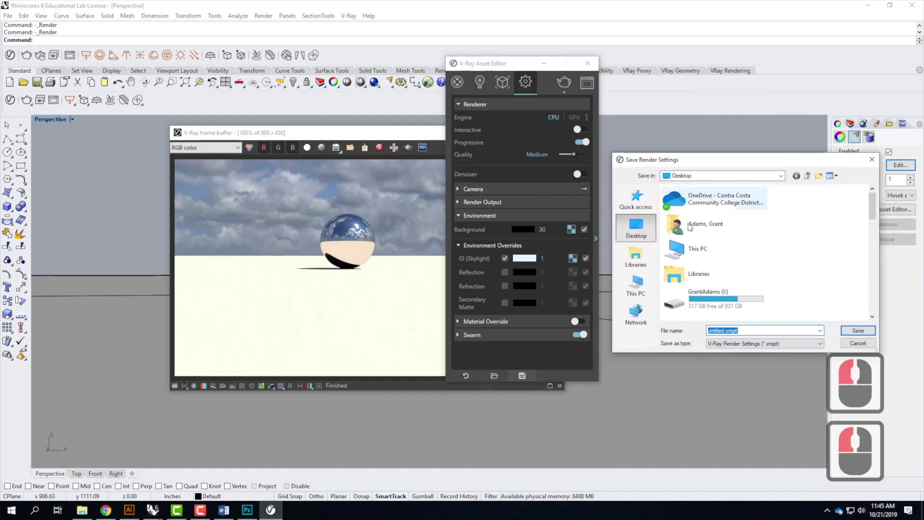
double_click(705, 183)
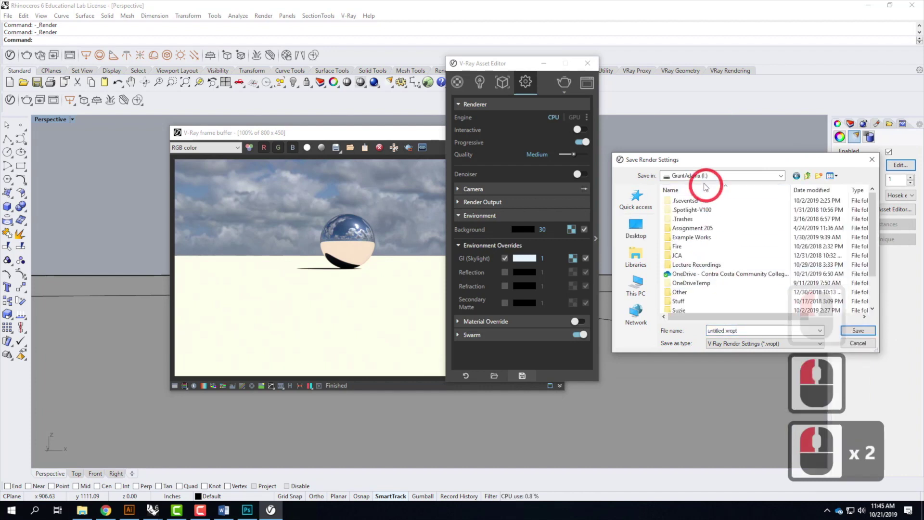
double_click(693, 274)
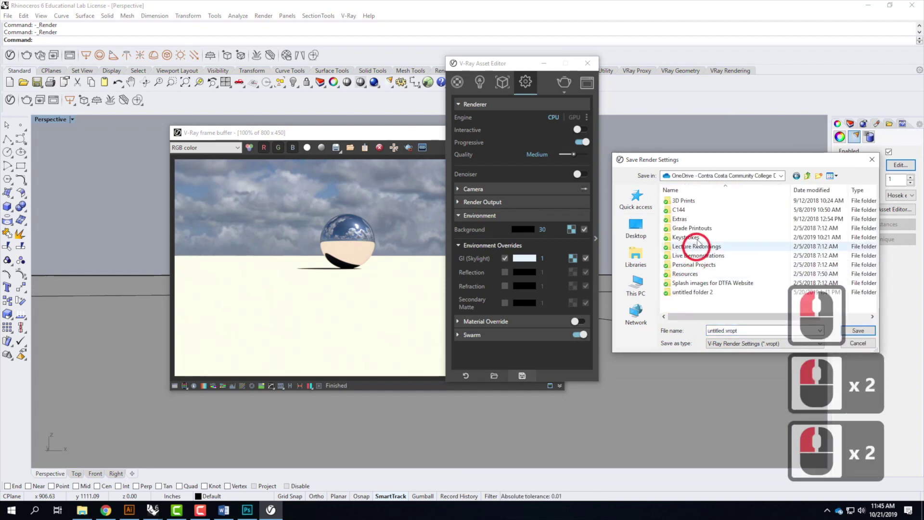
left_click(693, 275)
double_click(694, 275)
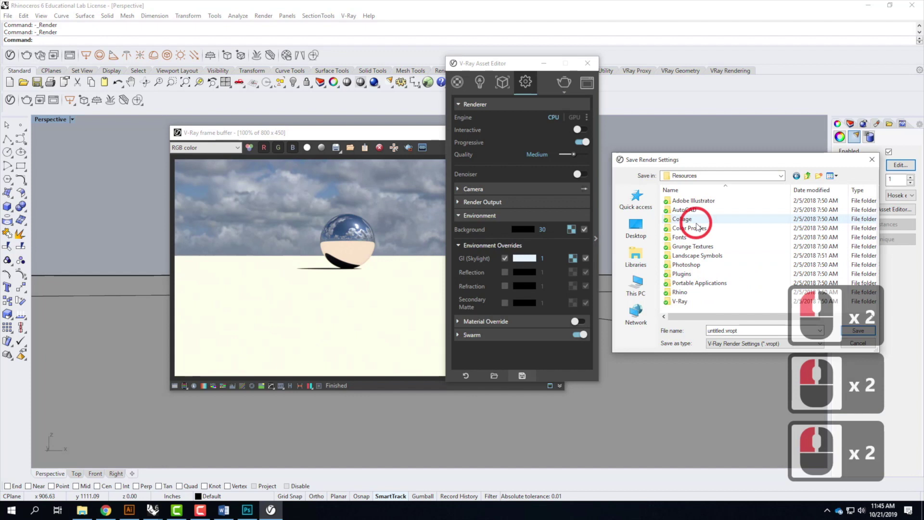
double_click(690, 302)
double_click(692, 212)
double_click(687, 201)
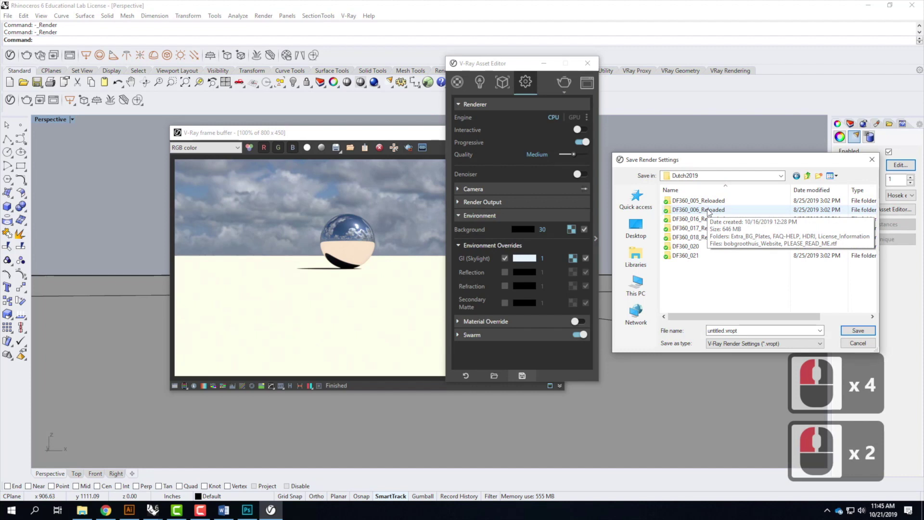
double_click(707, 211)
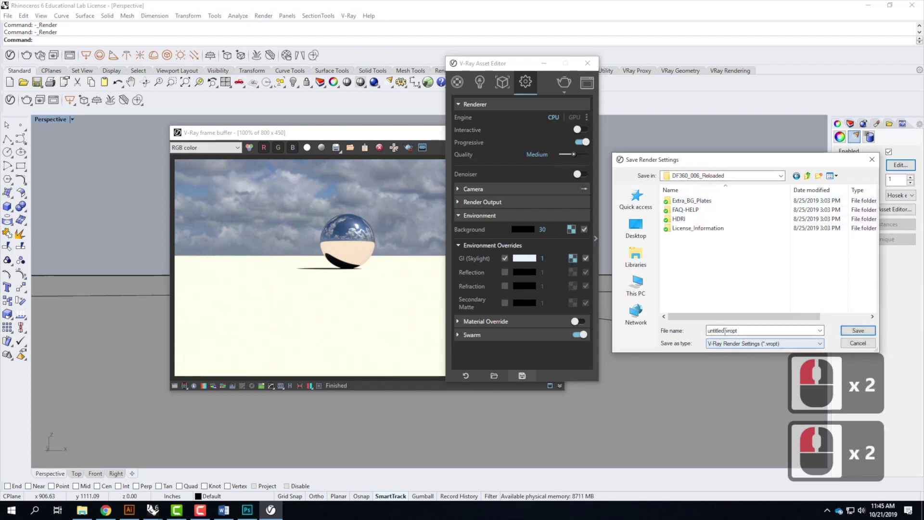
left_click(861, 331)
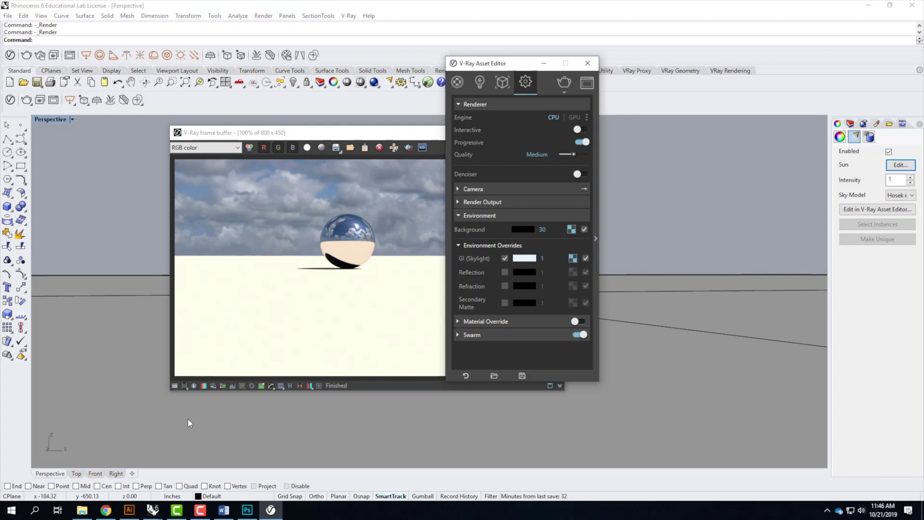
Switch to the F2019_SF_Downtown.3dm Rhino window and open the render settings in its V-Ray Asset Editor.
left_click(152, 510)
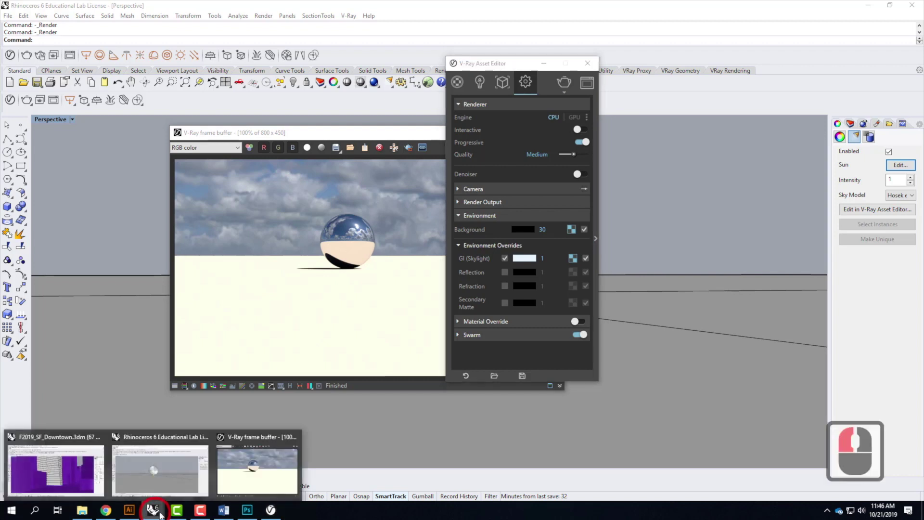
left_click(62, 483)
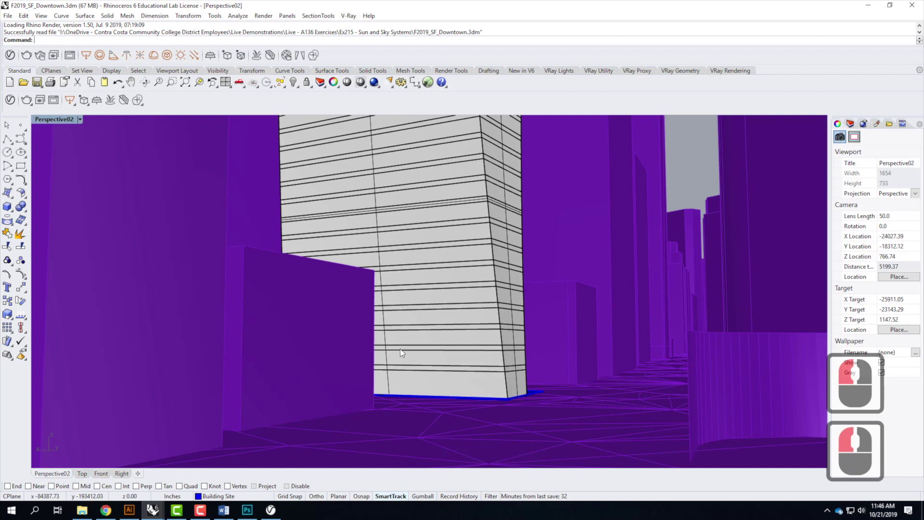
left_click(11, 101)
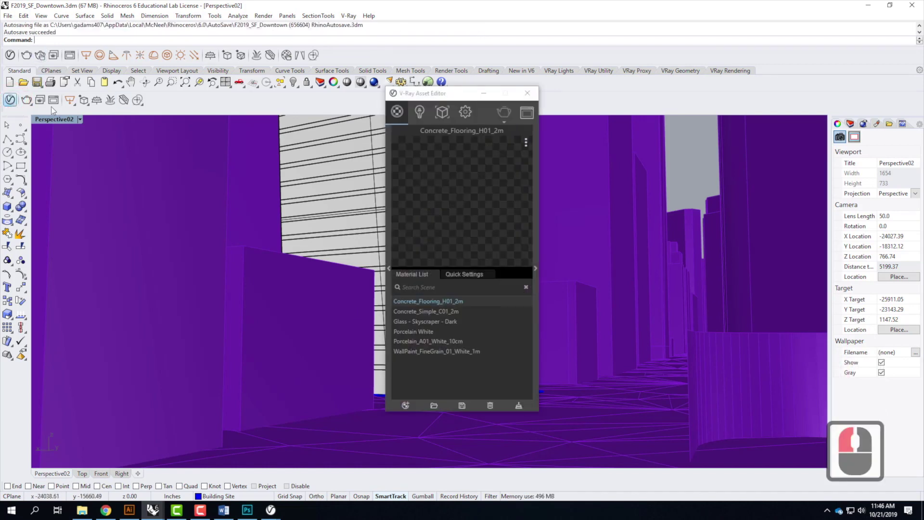
left_click(465, 111)
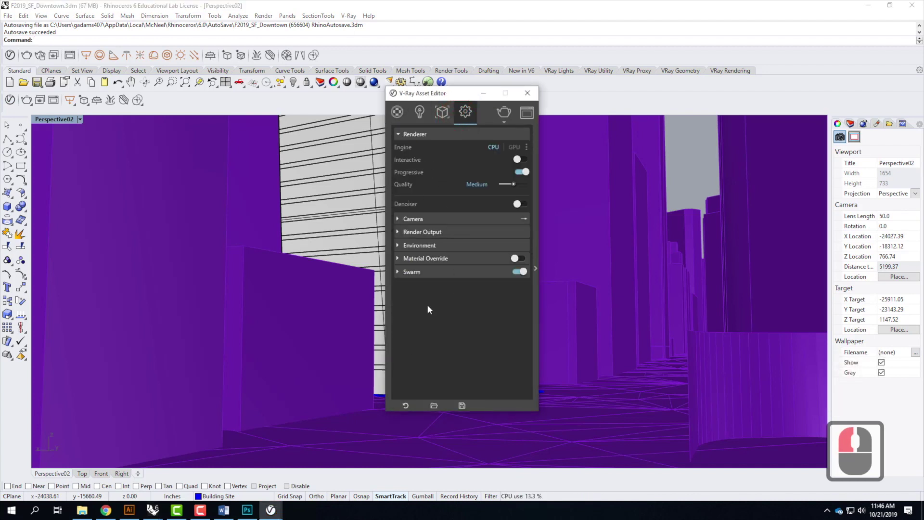
Load the render settings file untitled.vropt from the DF360_006_Reloaded folder into the downtown model.
left_click(434, 405)
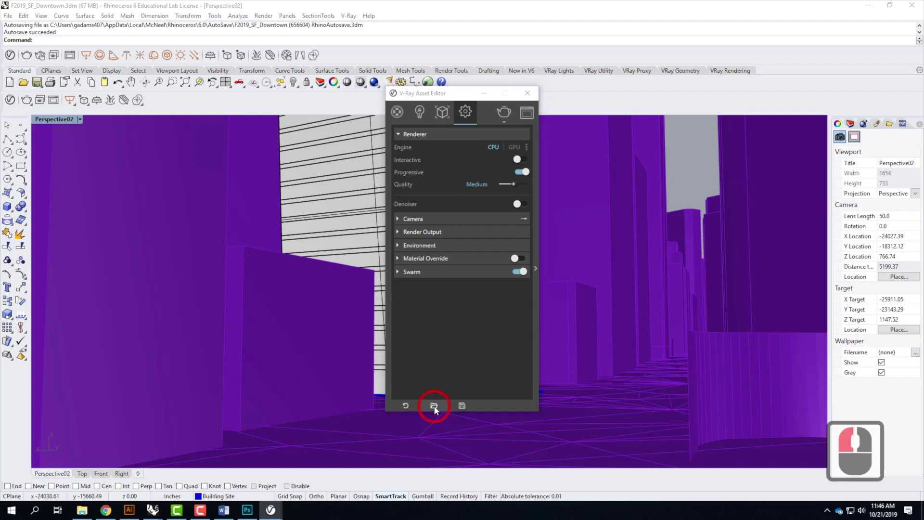
left_click_drag(605, 101, 767, 122)
left_click(681, 140)
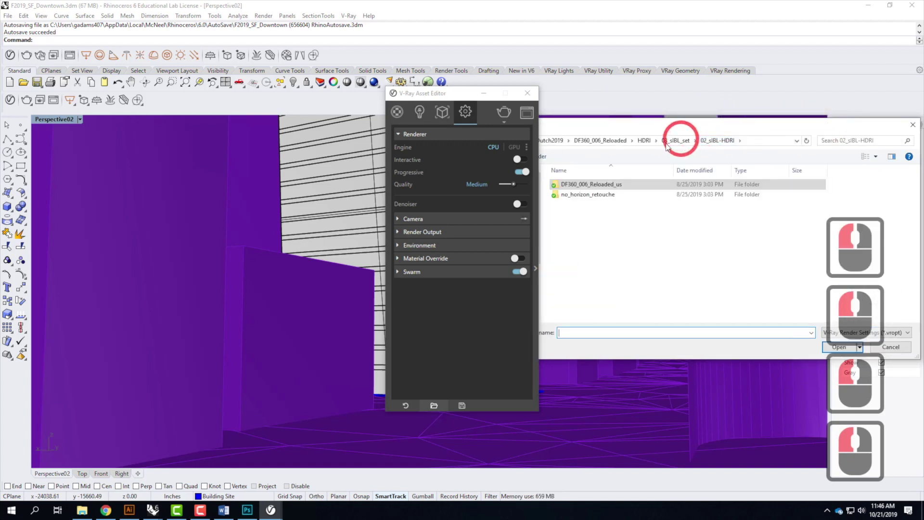
left_click(597, 140)
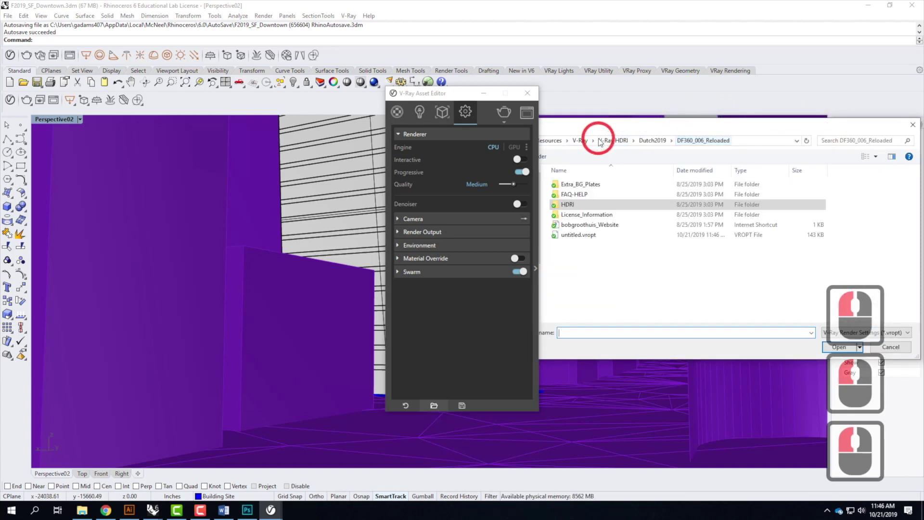
left_click(575, 235)
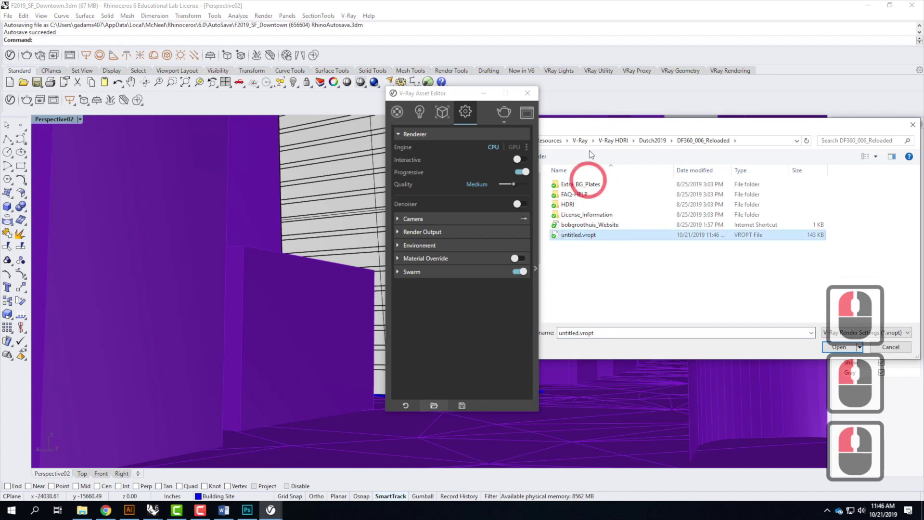
left_click_drag(601, 129, 485, 121)
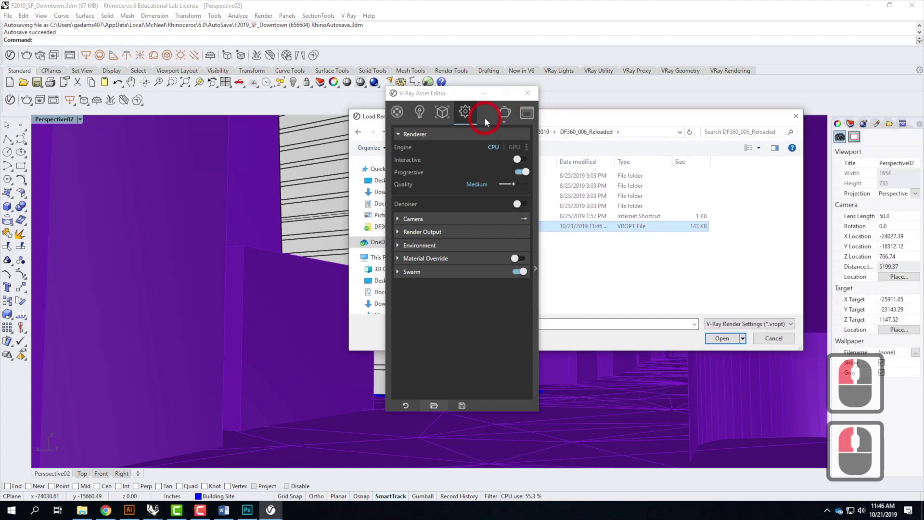
left_click(729, 339)
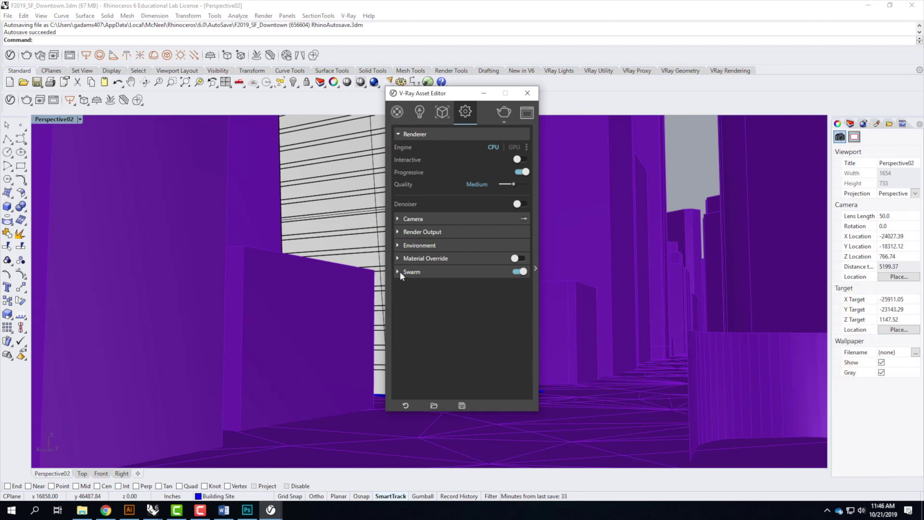
Check the loaded Environment Background intensity and its HDR bitmap texture, then go back to the render settings.
left_click(399, 245)
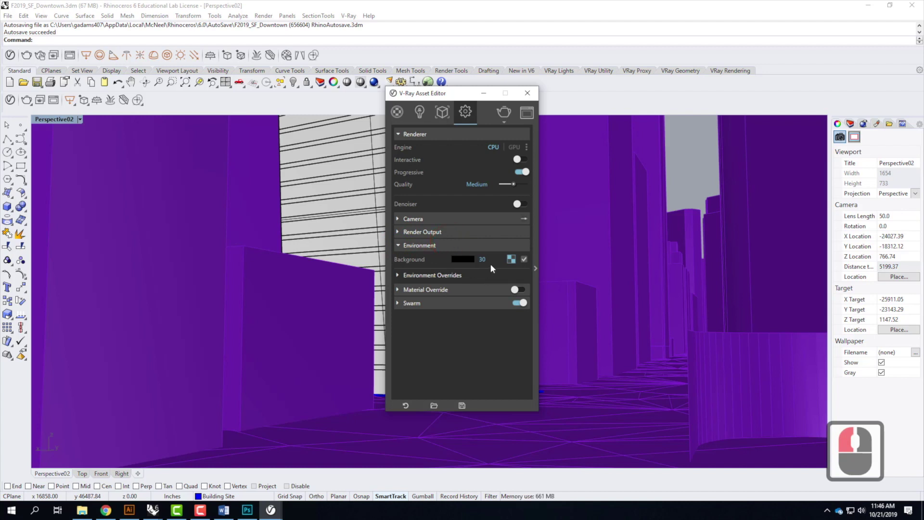
left_click(510, 259)
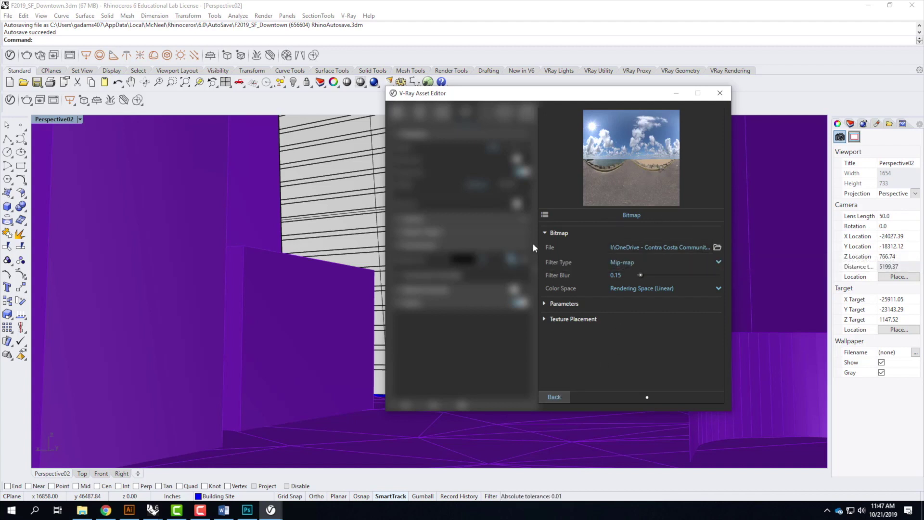
left_click(554, 397)
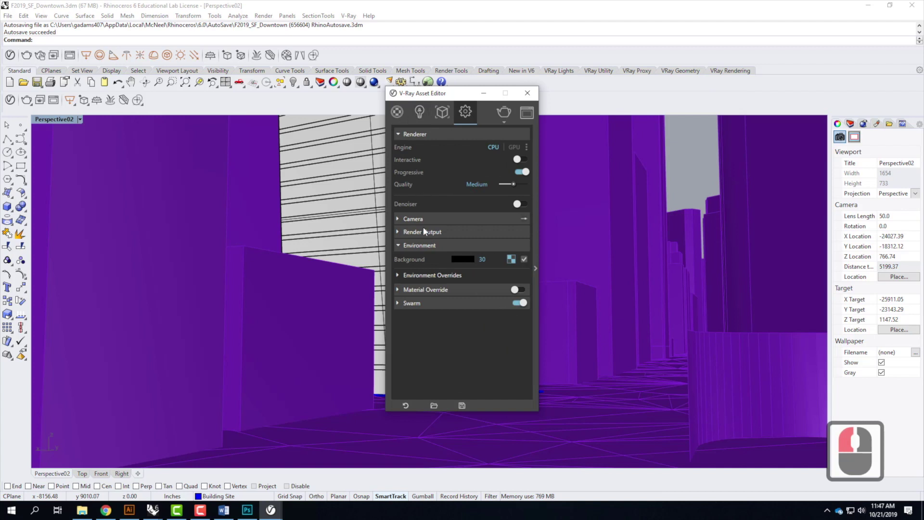
Set the Render Output aspect ratio to Custom with an aspect width/height of 0.25 to 1.
left_click(398, 233)
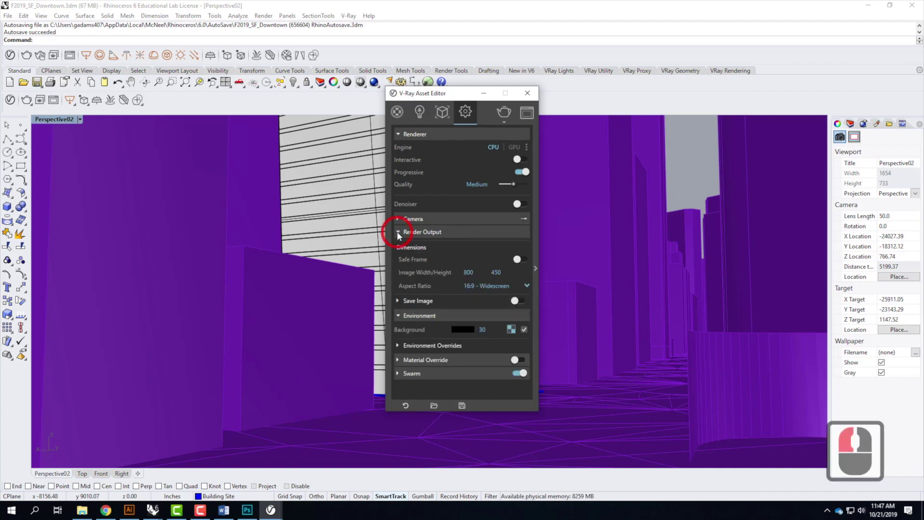
left_click(474, 287)
left_click(473, 372)
left_click(472, 295)
double_click(452, 297)
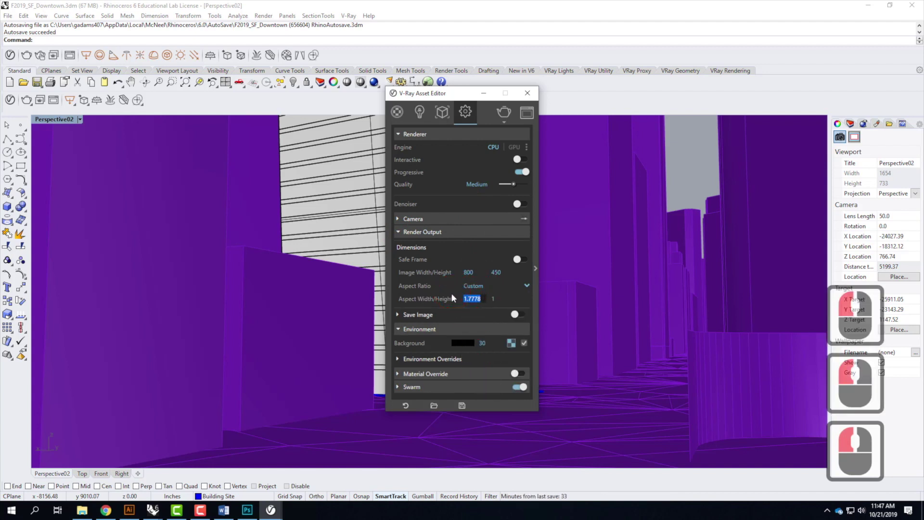
type("0.25")
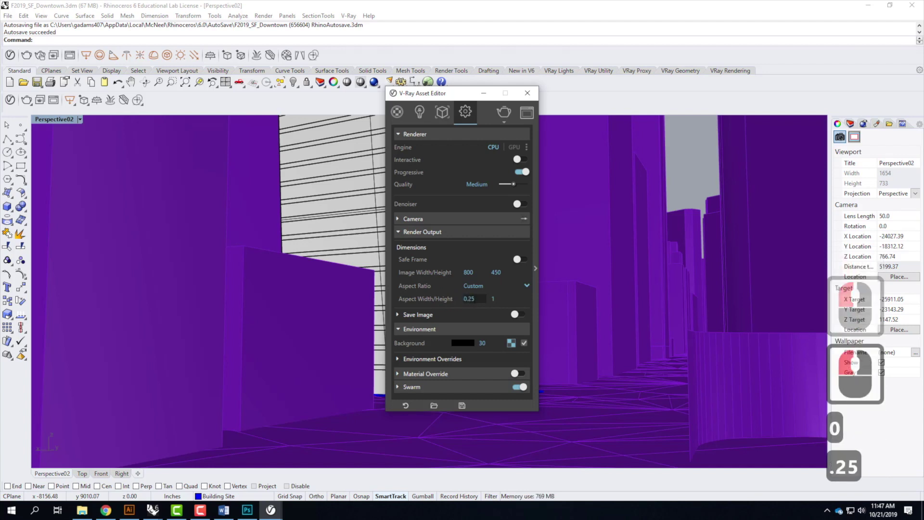
left_click(502, 299)
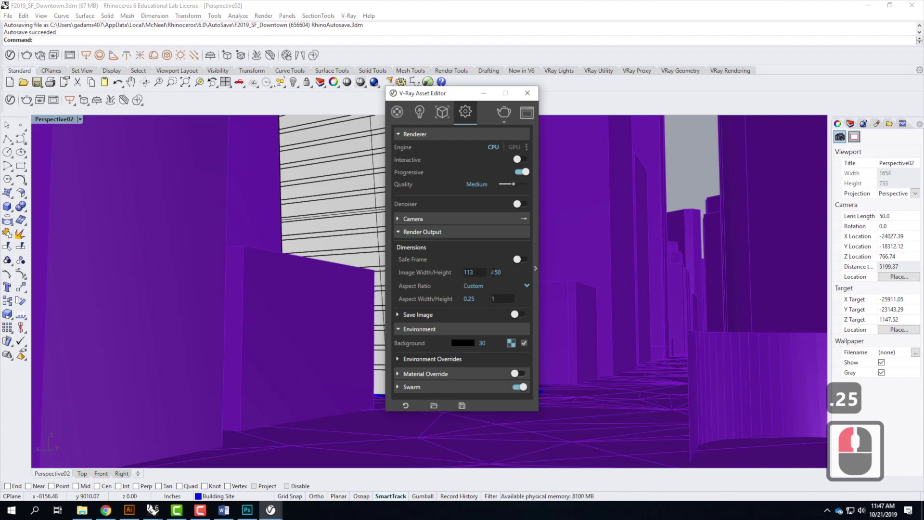
Start a V-Ray render of the downtown model and bring its frame buffer window to the front.
left_click(504, 115)
left_click(504, 114)
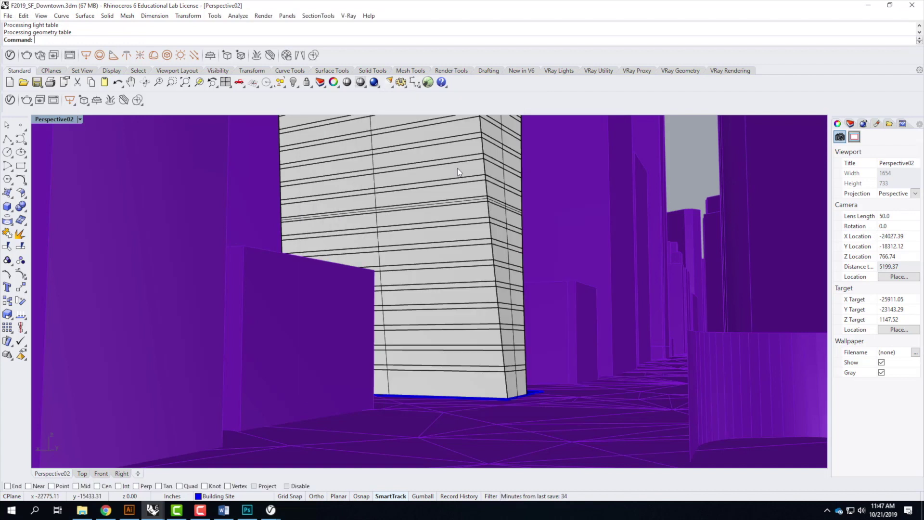
left_click(272, 509)
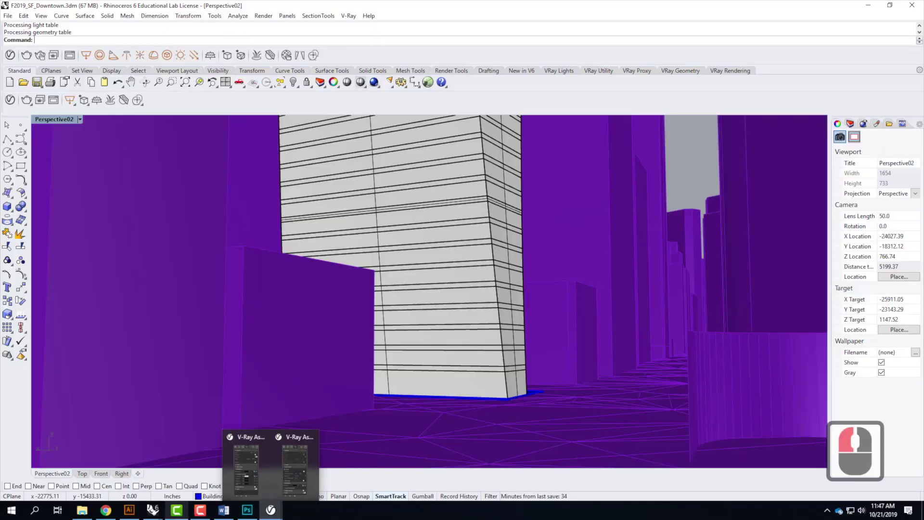
left_click(152, 509)
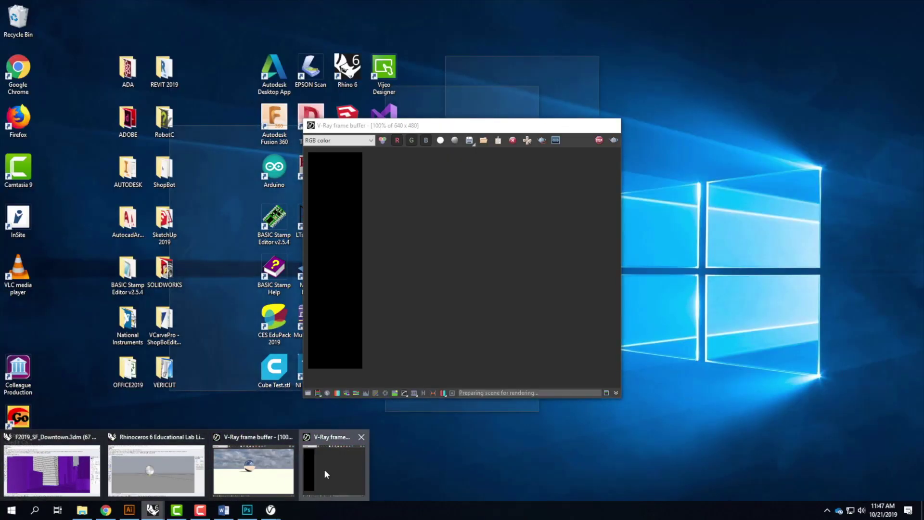
left_click(325, 472)
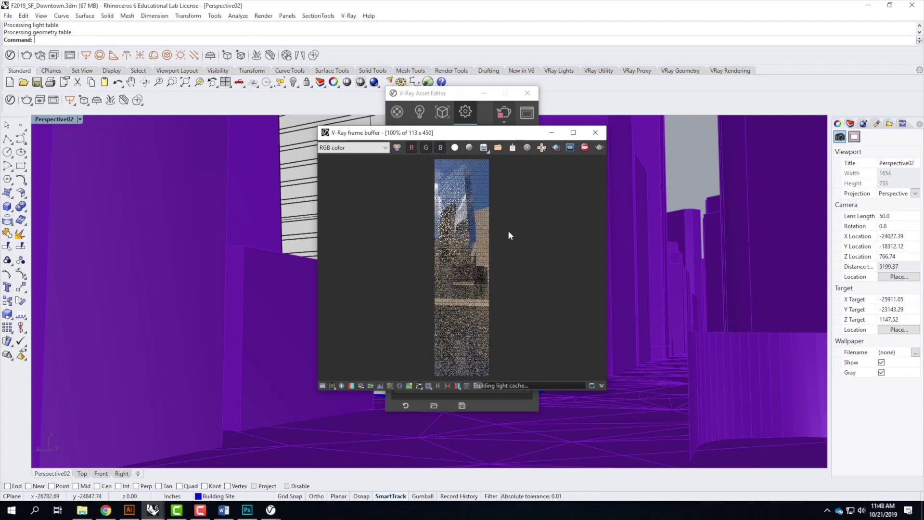
Reposition and enlarge the V-Ray frame buffer window, magnifying the render in progress to 200%.
left_click_drag(476, 133, 367, 45)
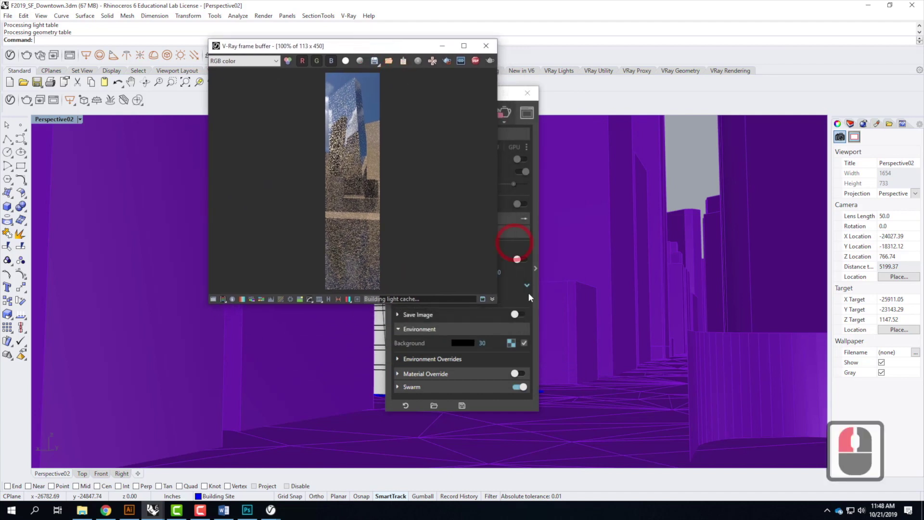
left_click_drag(497, 303, 749, 424)
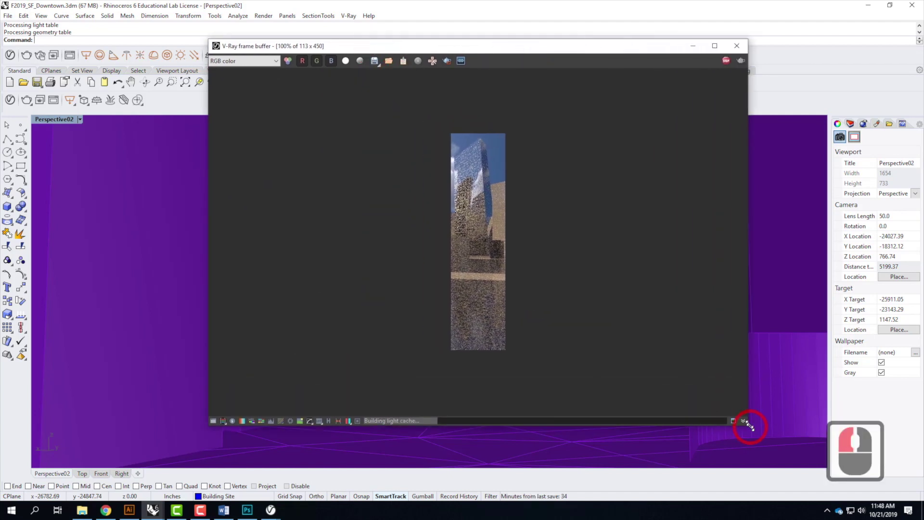
scroll(486, 191, "up", 1)
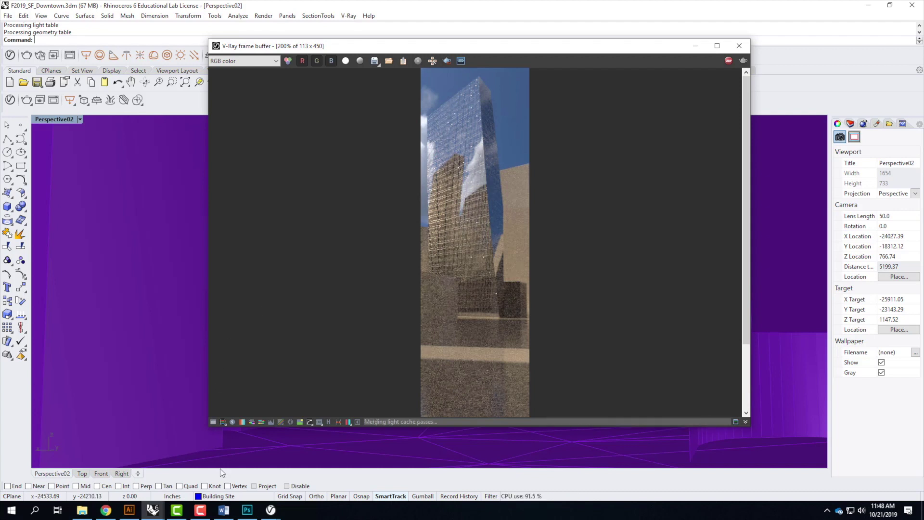
Switch to Chrome and add the free license of Dutch Free 360° HDRI – 006 Reloaded to the cart.
mouse_move(245, 515)
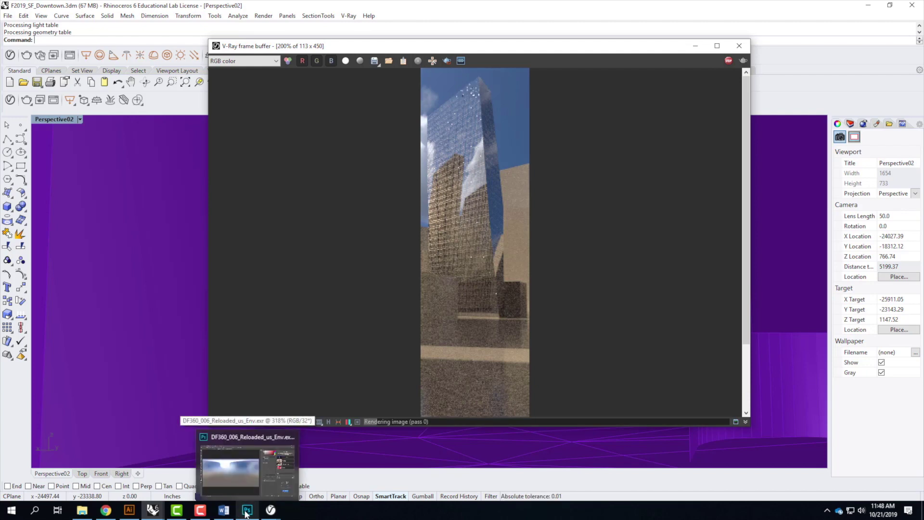
left_click(105, 510)
left_click(173, 9)
left_click(574, 337)
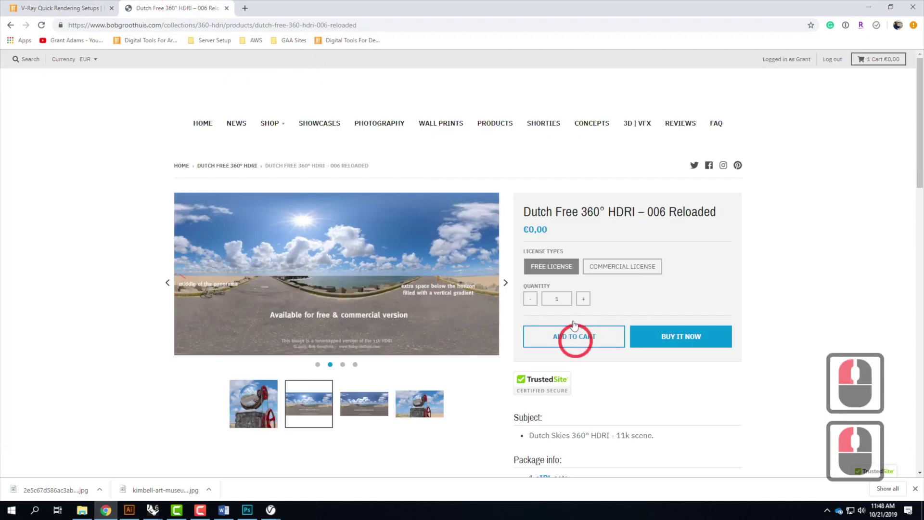
Return to the Dutch Free 360° HDRI collection and view the panorama preview of HDRI – 021.
key("alt+Left")
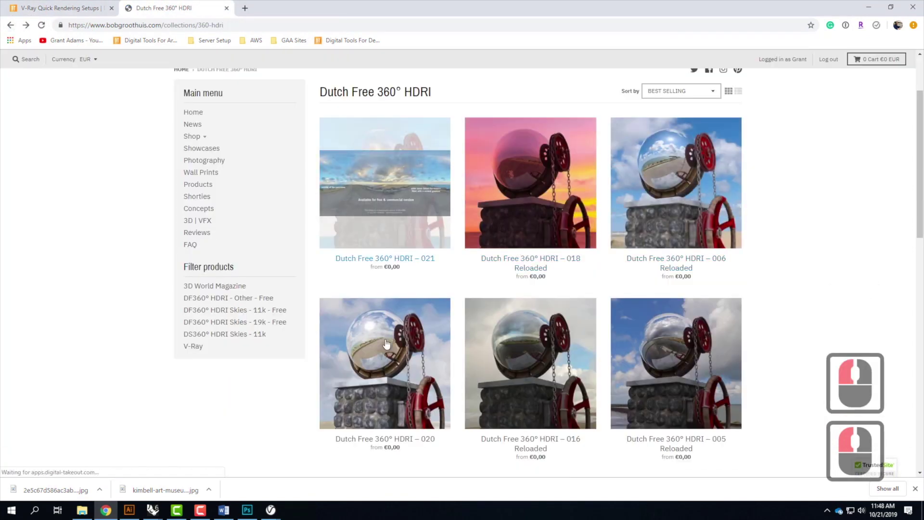
left_click(390, 192)
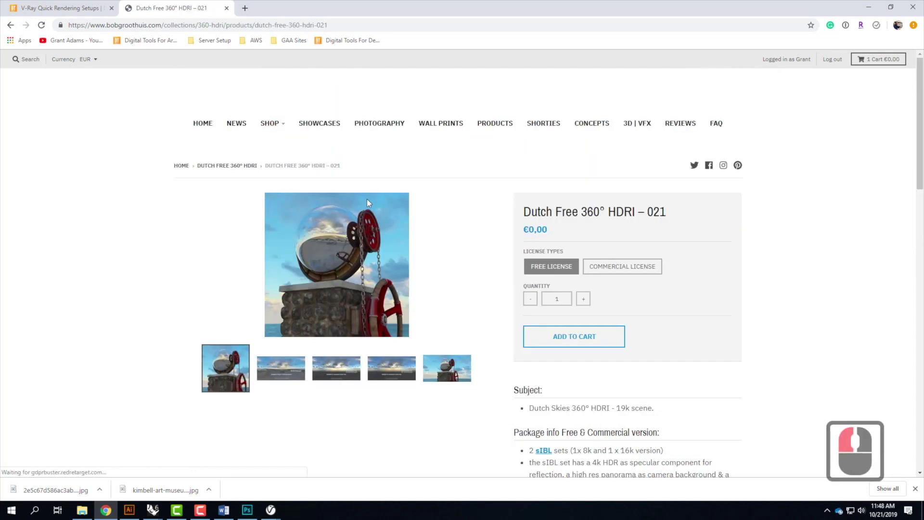
left_click(283, 386)
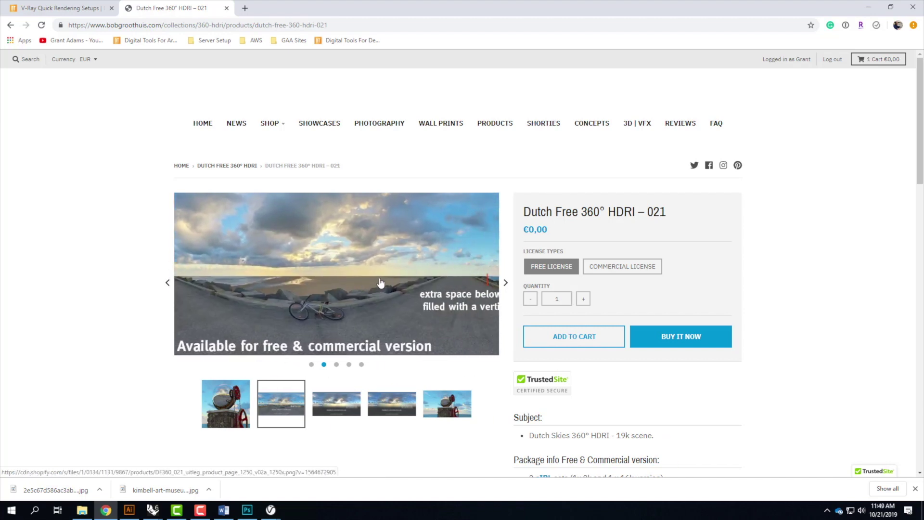
Reopen the shop's Dutch Free 360° collection and view the panorama preview of street scene HDRI – 001.
mouse_move(277, 124)
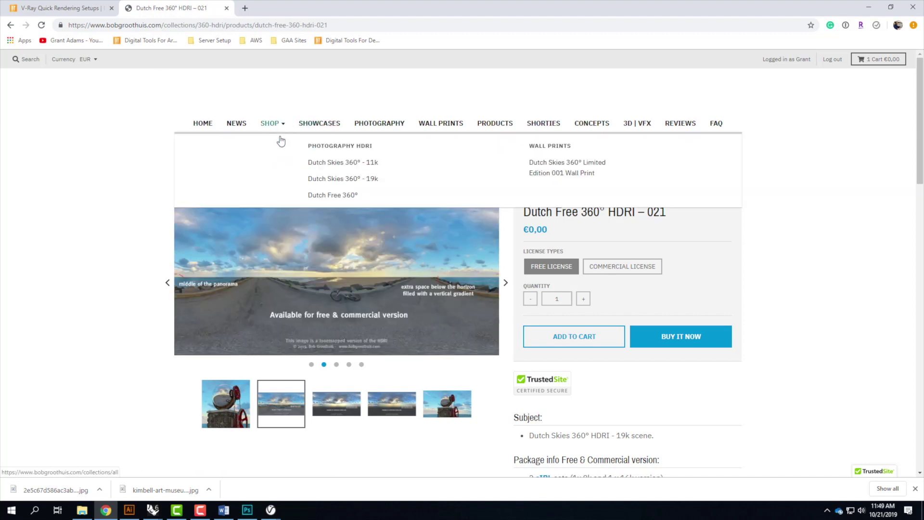
left_click(327, 196)
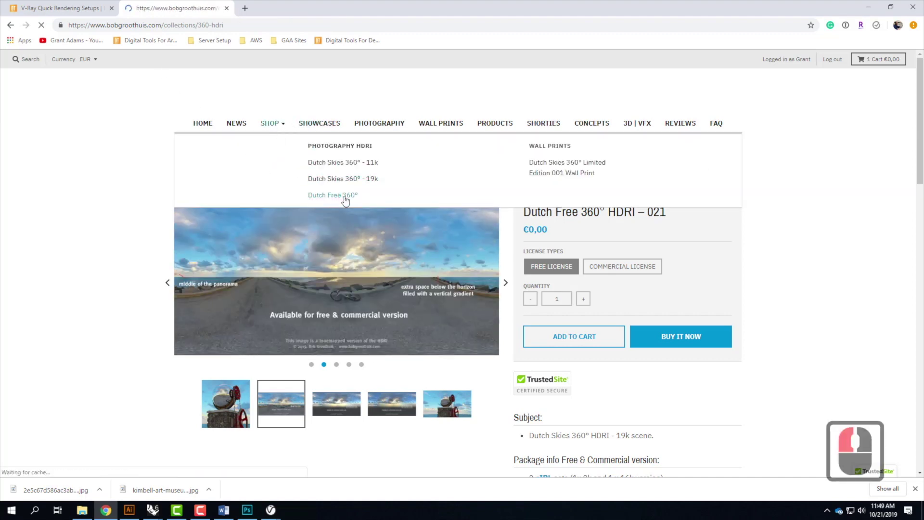
scroll(423, 265, "down", 7)
scroll(423, 265, "down", 4)
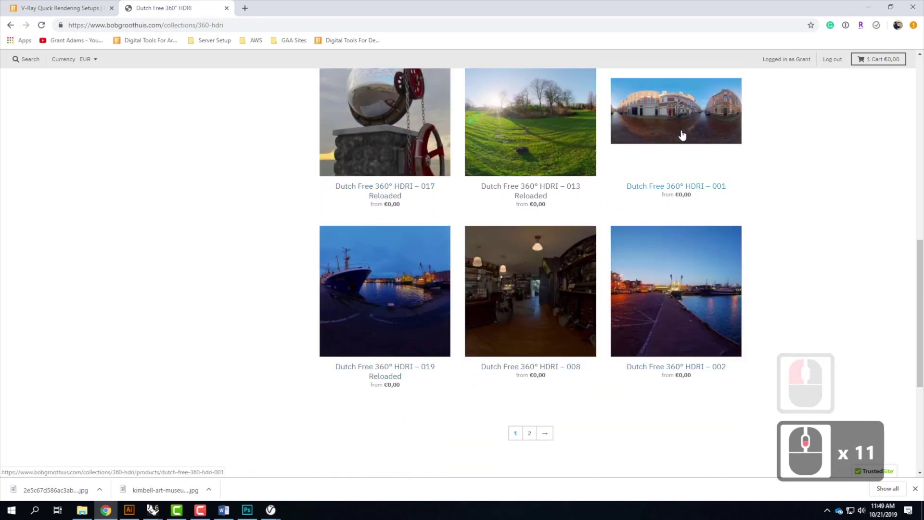
left_click(681, 134)
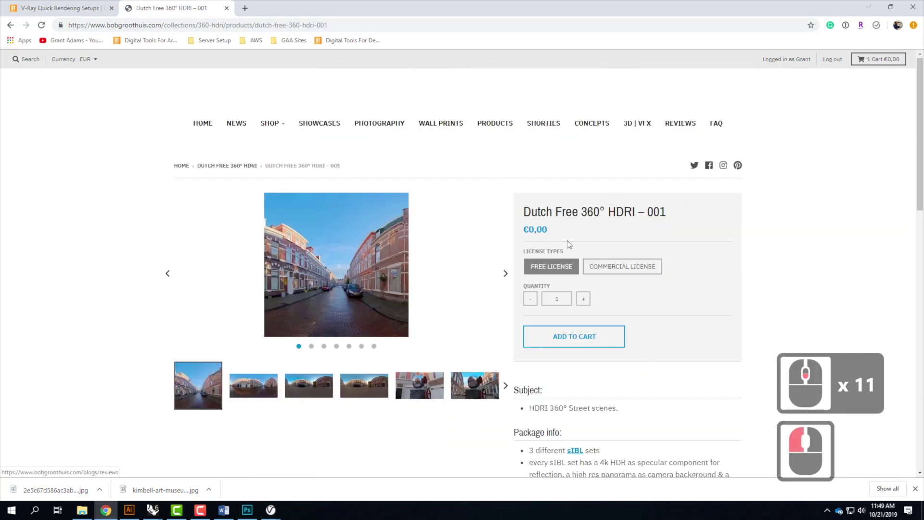
left_click(268, 386)
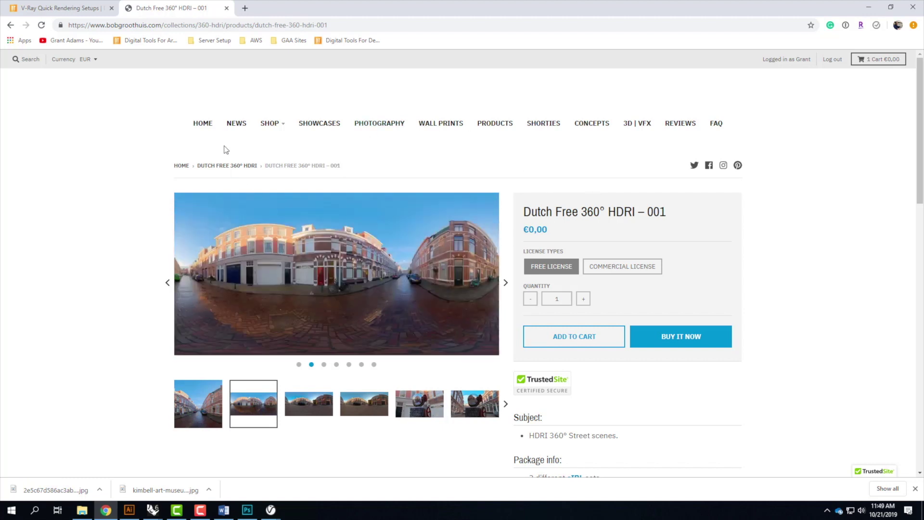
Review the HDRI, sun and camera settings and the .visopt downloads on the V-Ray Quick Rendering Setups page.
left_click(77, 9)
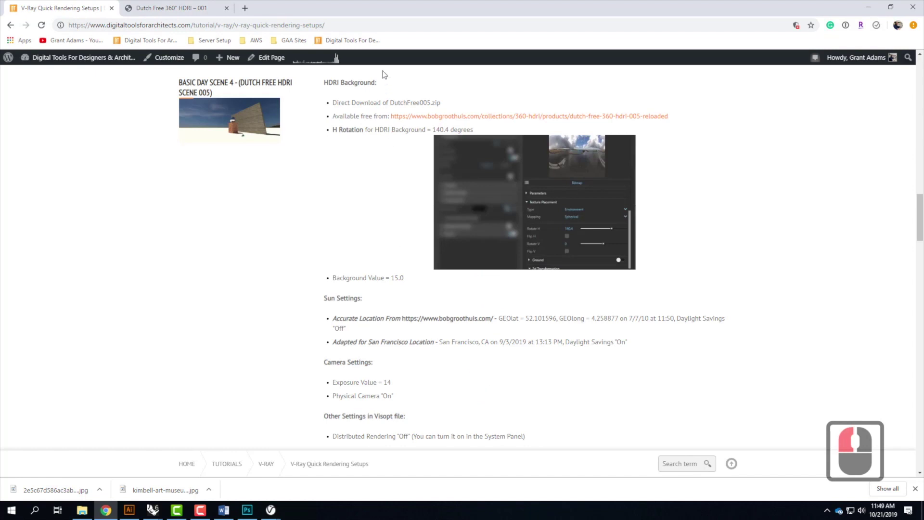
scroll(379, 301, "down", 4)
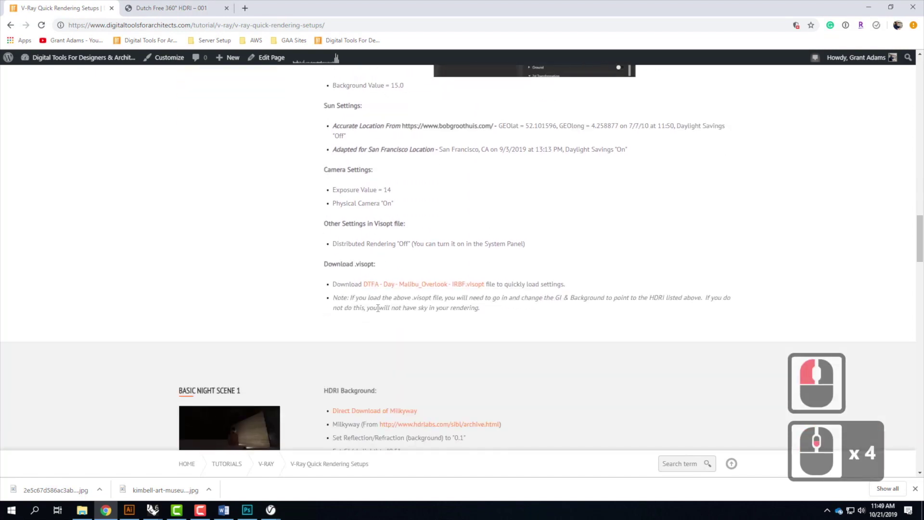
scroll(378, 309, "up", 6)
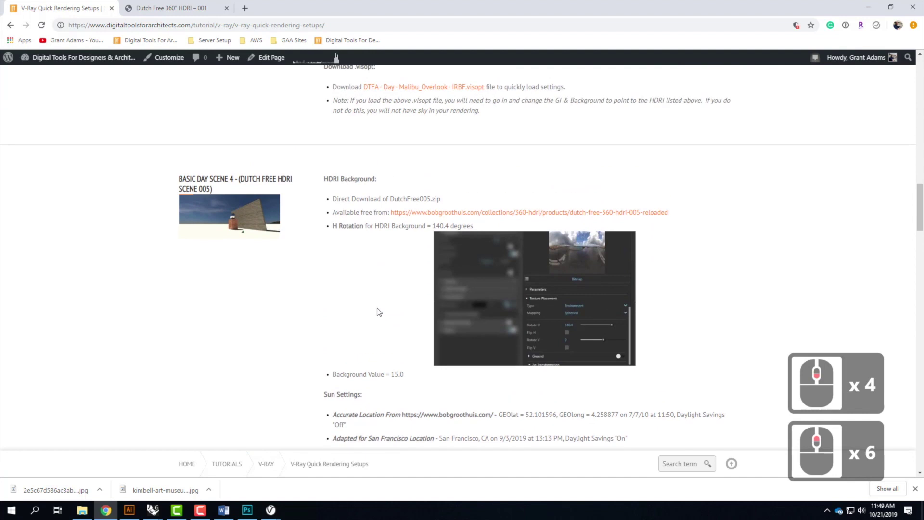
scroll(422, 389, "down", 5)
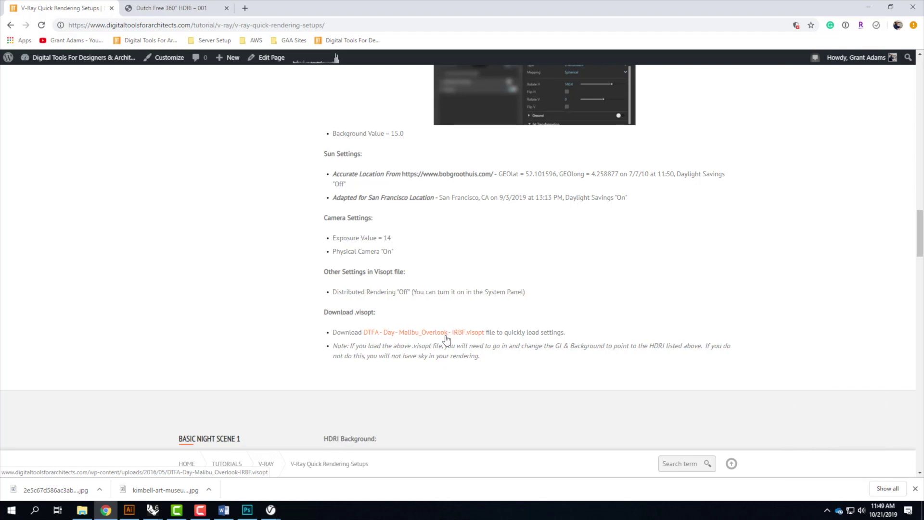
scroll(456, 312, "up", 14)
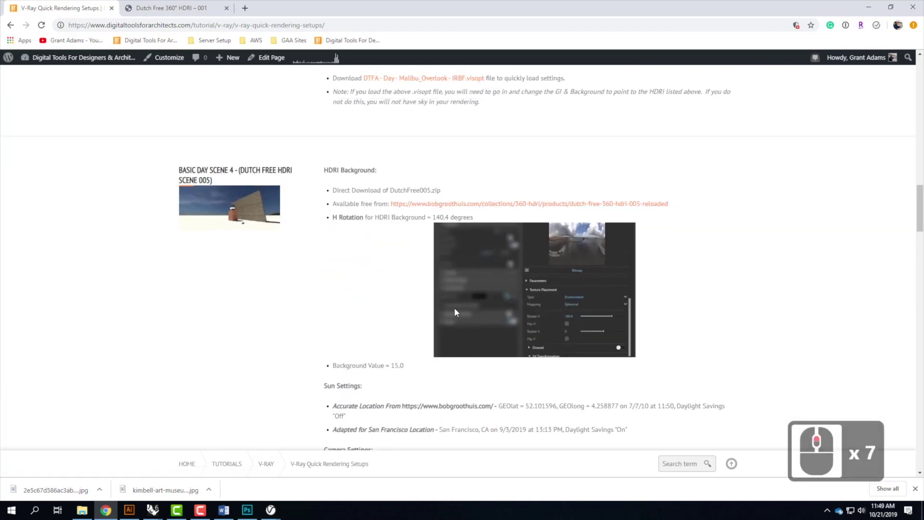
scroll(456, 312, "up", 6)
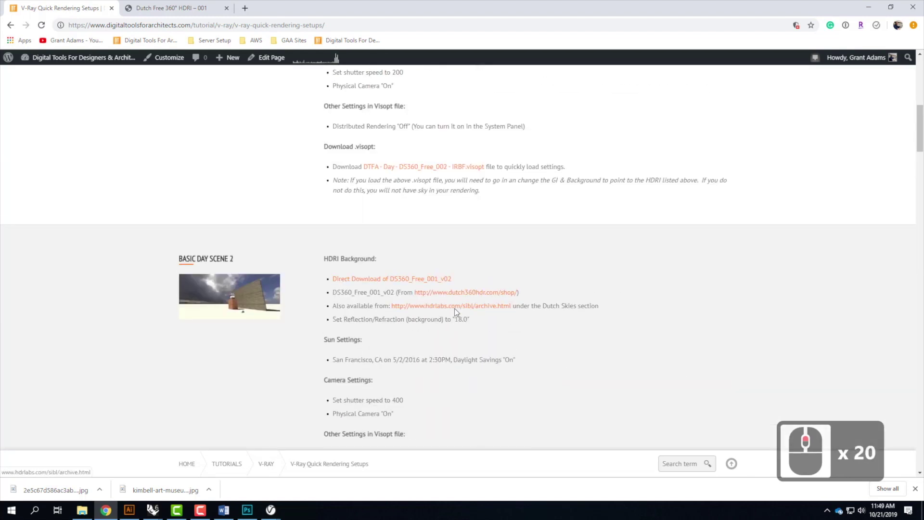
scroll(588, 284, "up", 11)
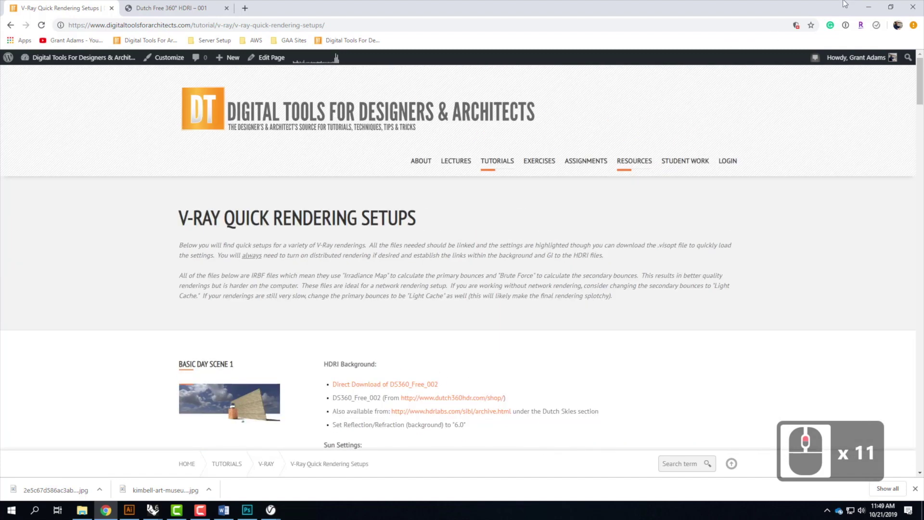
Return to the V-Ray frame buffer and examine the tower's reflections and the ground in the render up close.
left_click(868, 7)
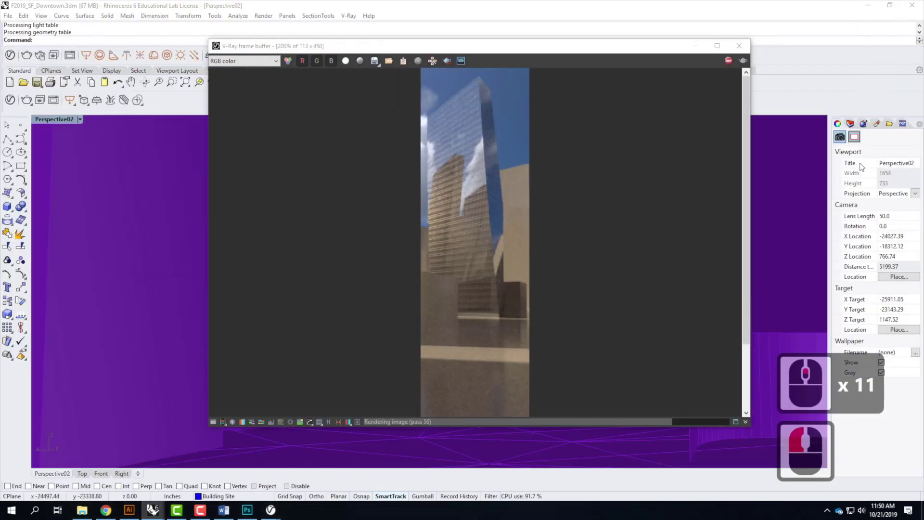
scroll(461, 357, "up", 1)
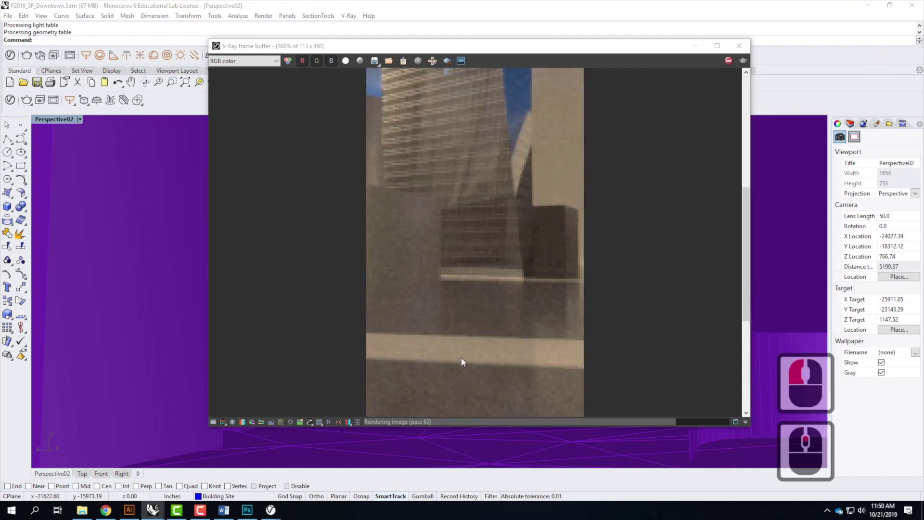
scroll(461, 358, "down", 2)
scroll(477, 212, "up", 3)
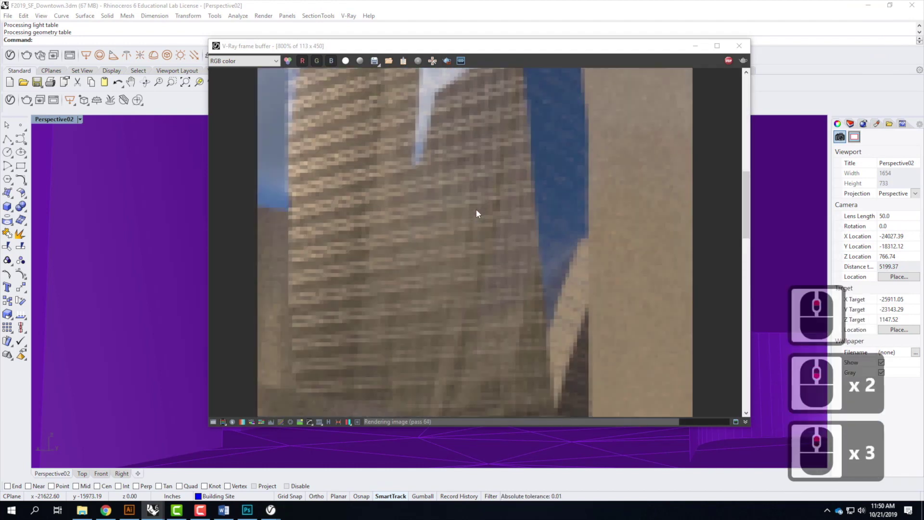
scroll(501, 273, "down", 3)
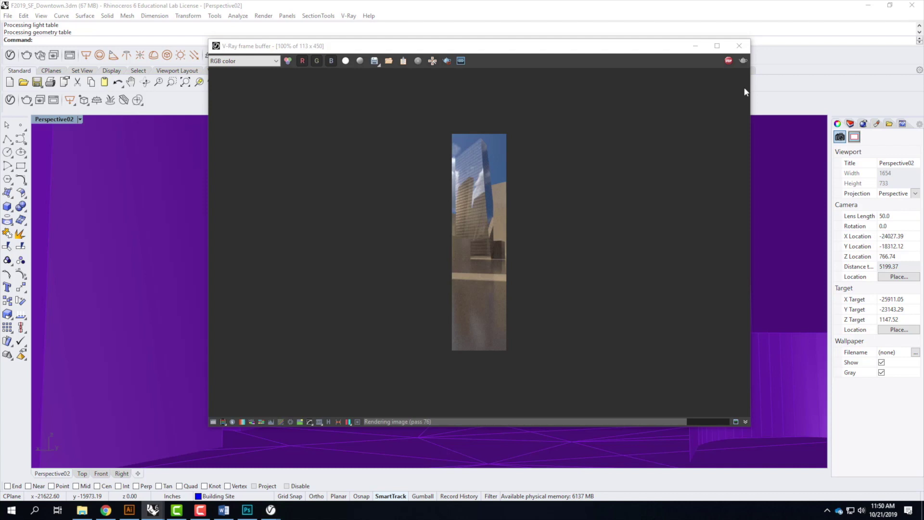
Stop the running render and close the V-Ray frame buffer.
left_click(729, 61)
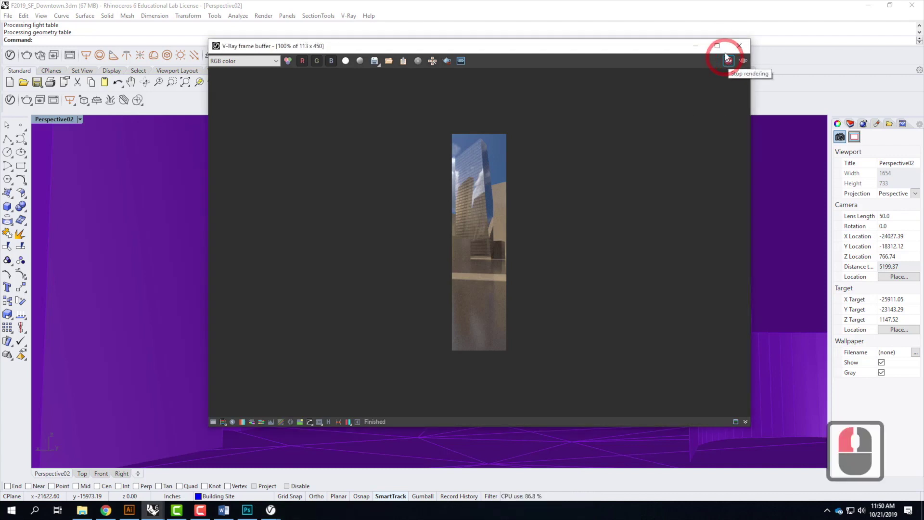
left_click(739, 45)
left_click(18, 43)
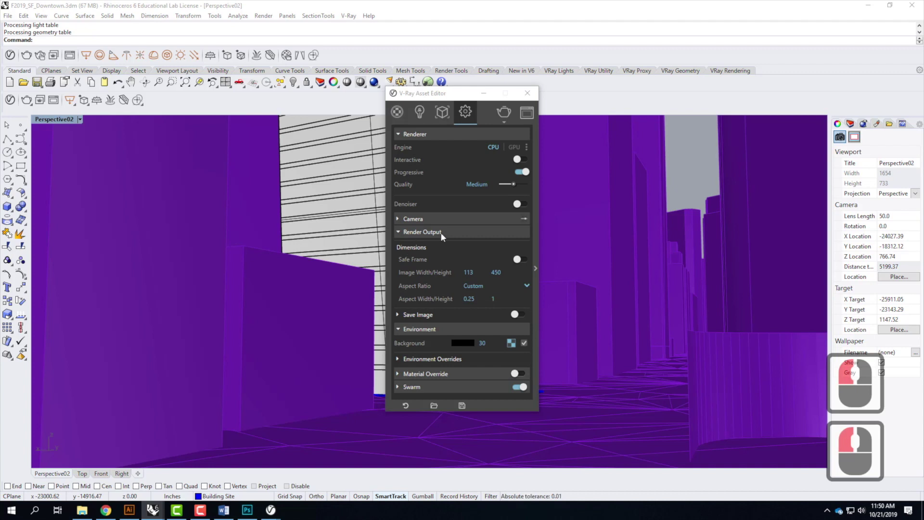
Set the Render Output image height to 1000 and the image width to 500.
left_click(508, 273)
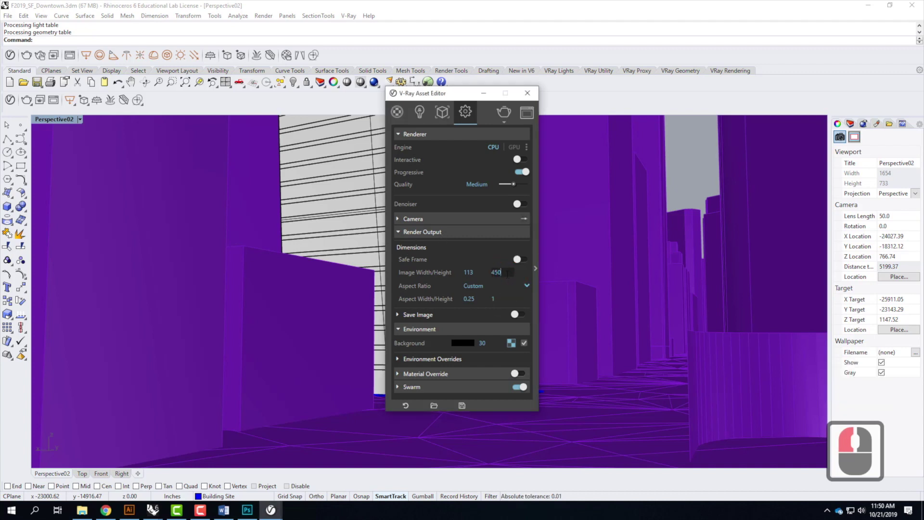
left_click_drag(508, 275, 475, 264)
type("100")
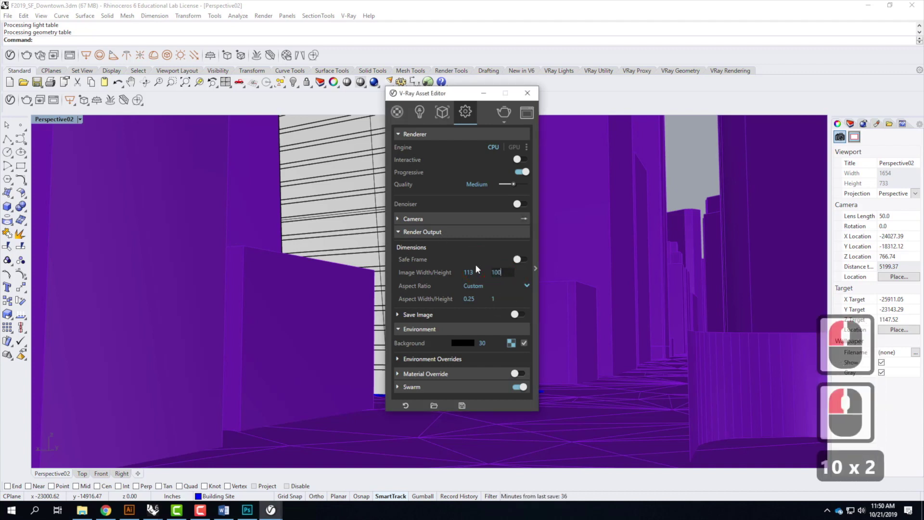
type("0")
left_click(479, 272)
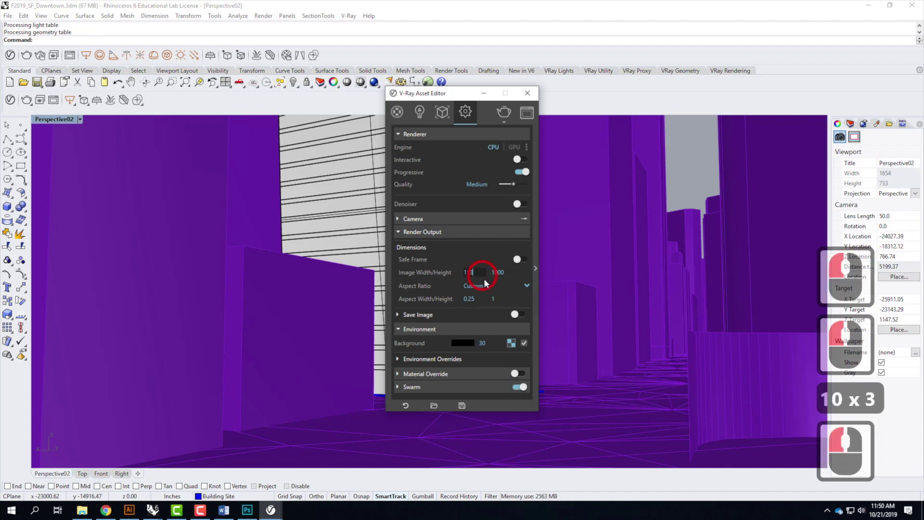
left_click_drag(479, 272, 448, 263)
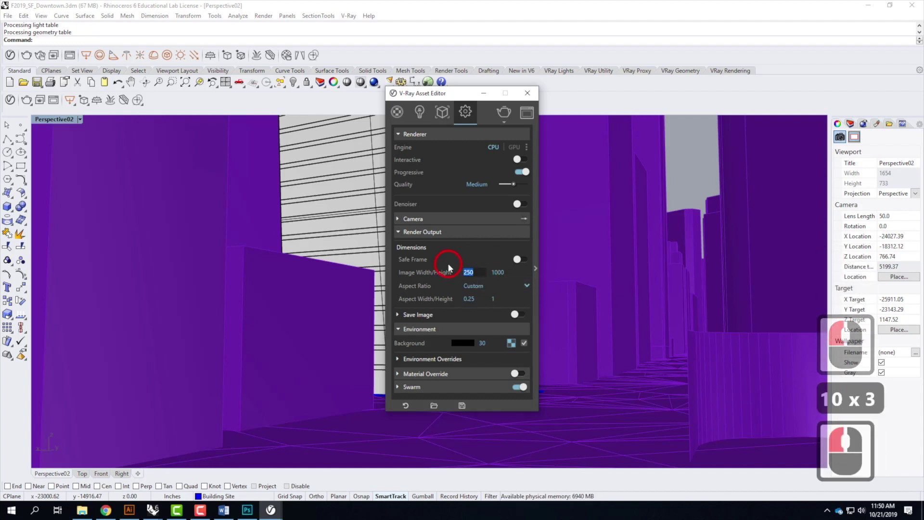
type("500")
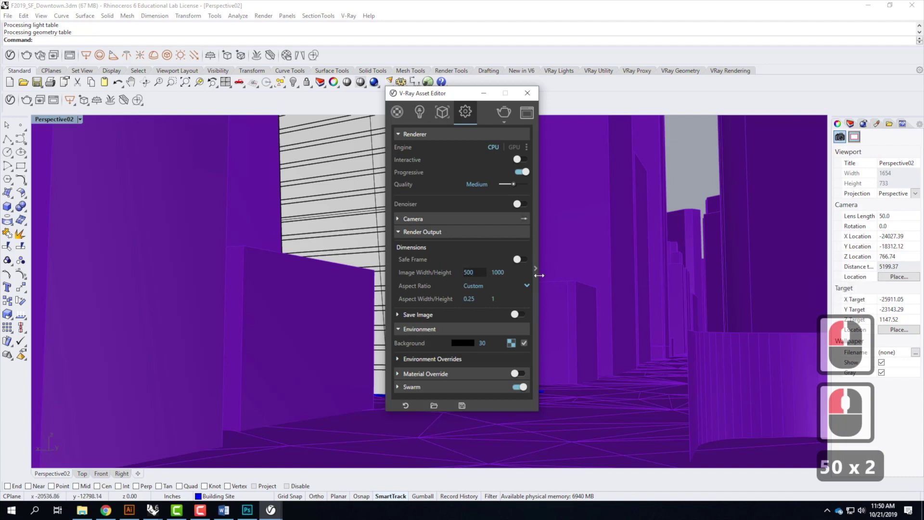
Set the render output image height to 2000 and the quality to Very High, then start the render.
left_click(545, 296)
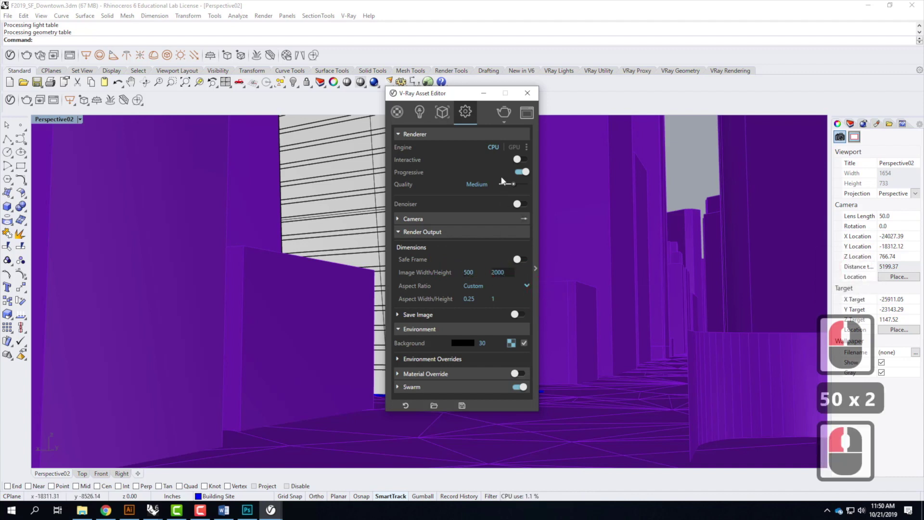
left_click_drag(514, 185, 582, 186)
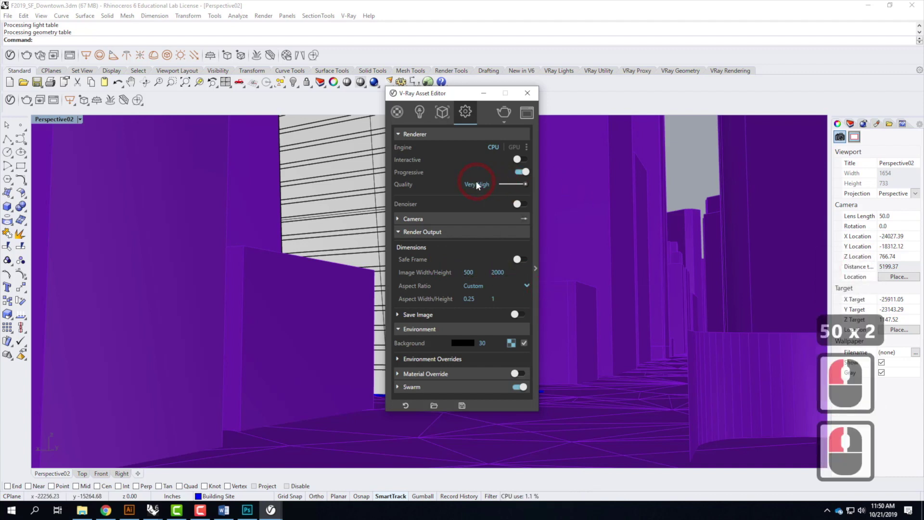
left_click(503, 114)
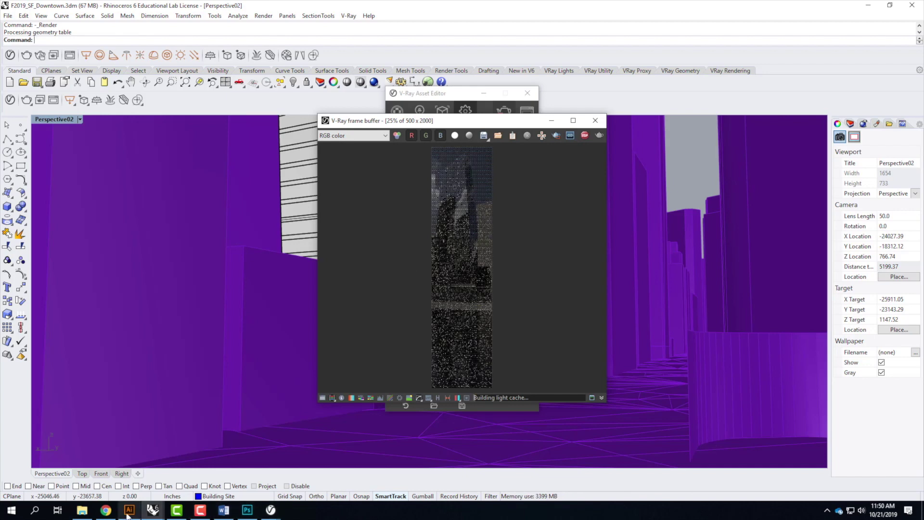
Switch to Chrome and open the V-Ray 8.24 [HDRI] tutorial on the Digital Tools for Designers & Architects site.
left_click(106, 510)
mouse_move(491, 162)
mouse_move(510, 339)
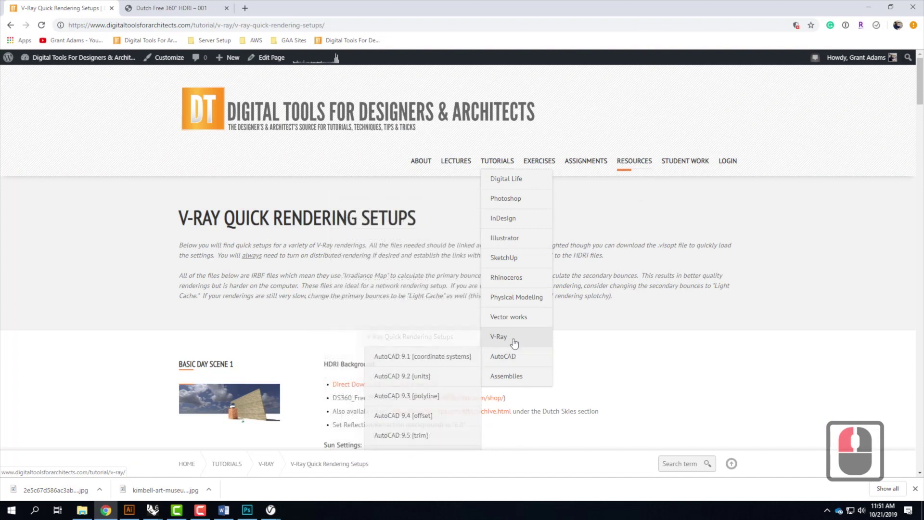
scroll(439, 371, "down", 4)
scroll(440, 372, "down", 5)
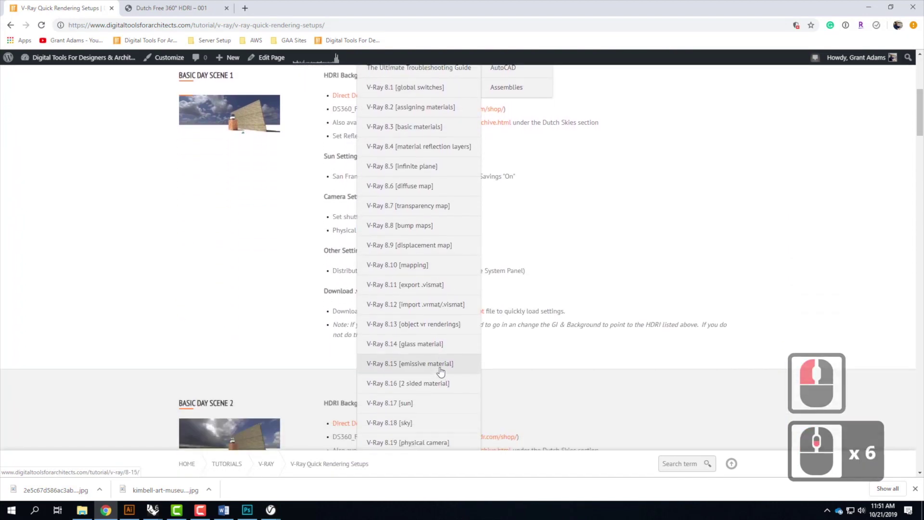
scroll(439, 371, "down", 1)
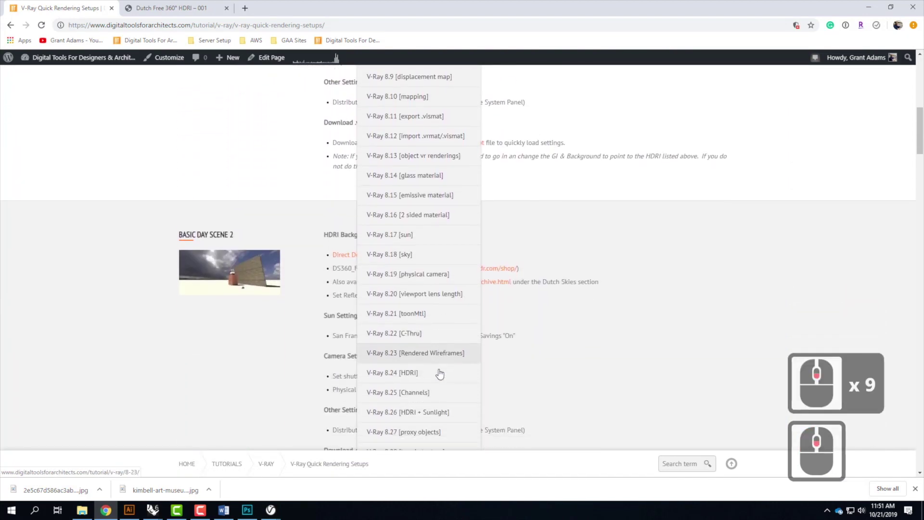
left_click(409, 350)
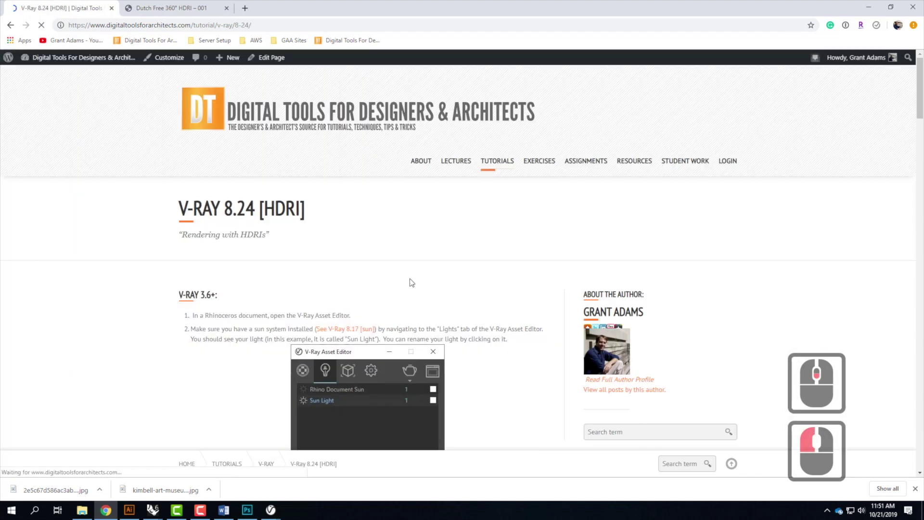
Review the V-Ray 3.6+ instructions for bitmap texture placement, environment overrides and background brightness on the HDRI tutorial page.
scroll(405, 289, "down", 16)
scroll(405, 291, "down", 16)
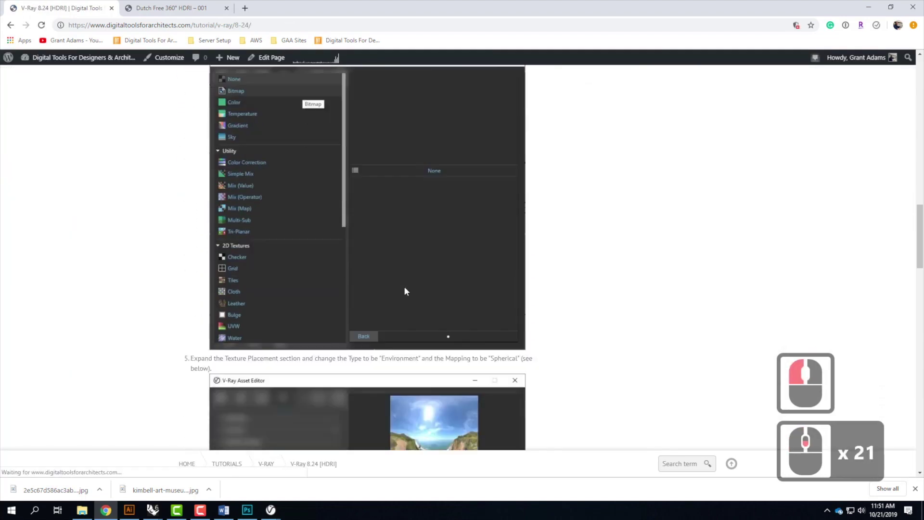
scroll(405, 289, "down", 8)
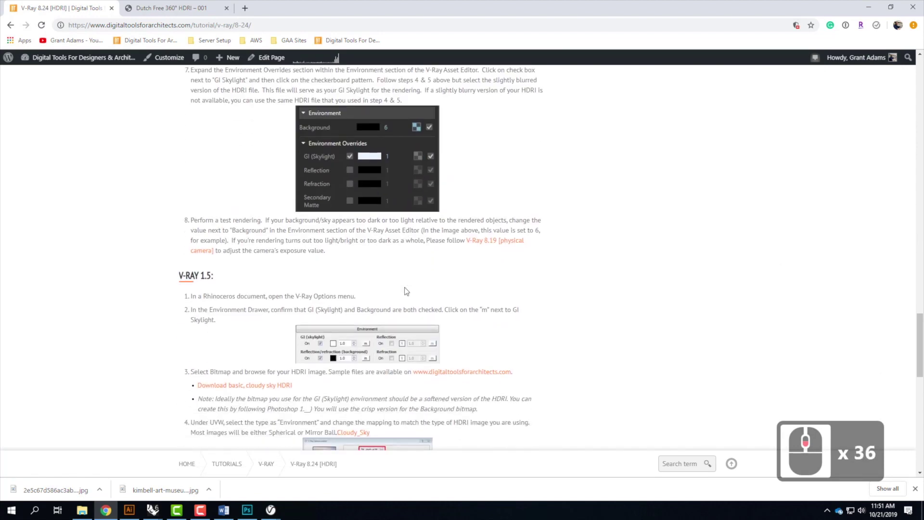
scroll(406, 292, "up", 5)
scroll(406, 292, "up", 20)
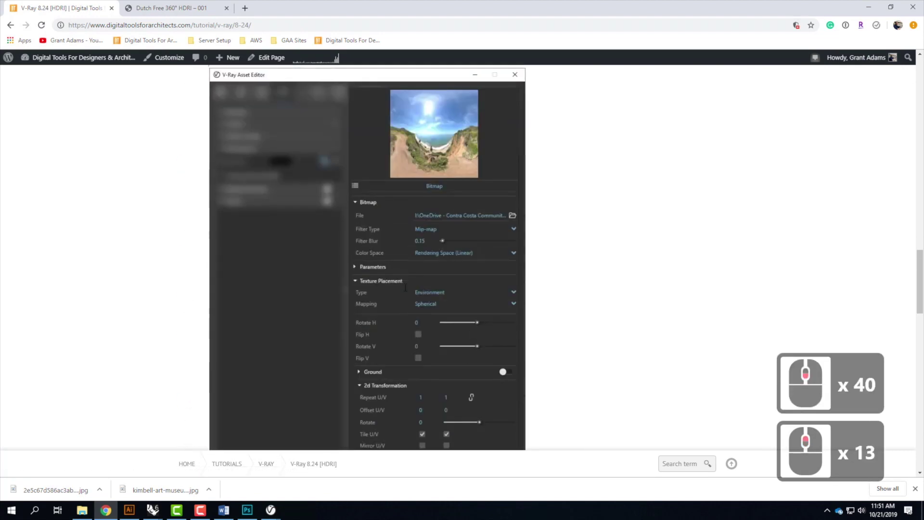
scroll(405, 287, "up", 7)
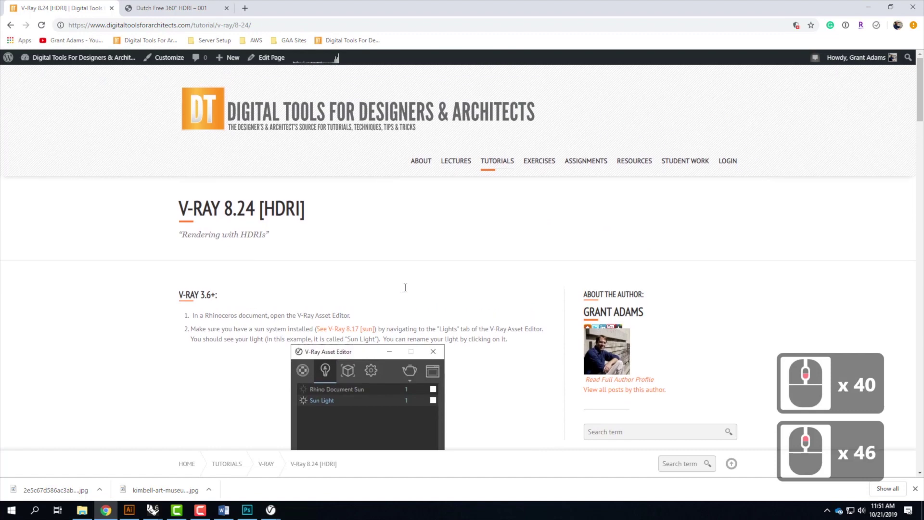